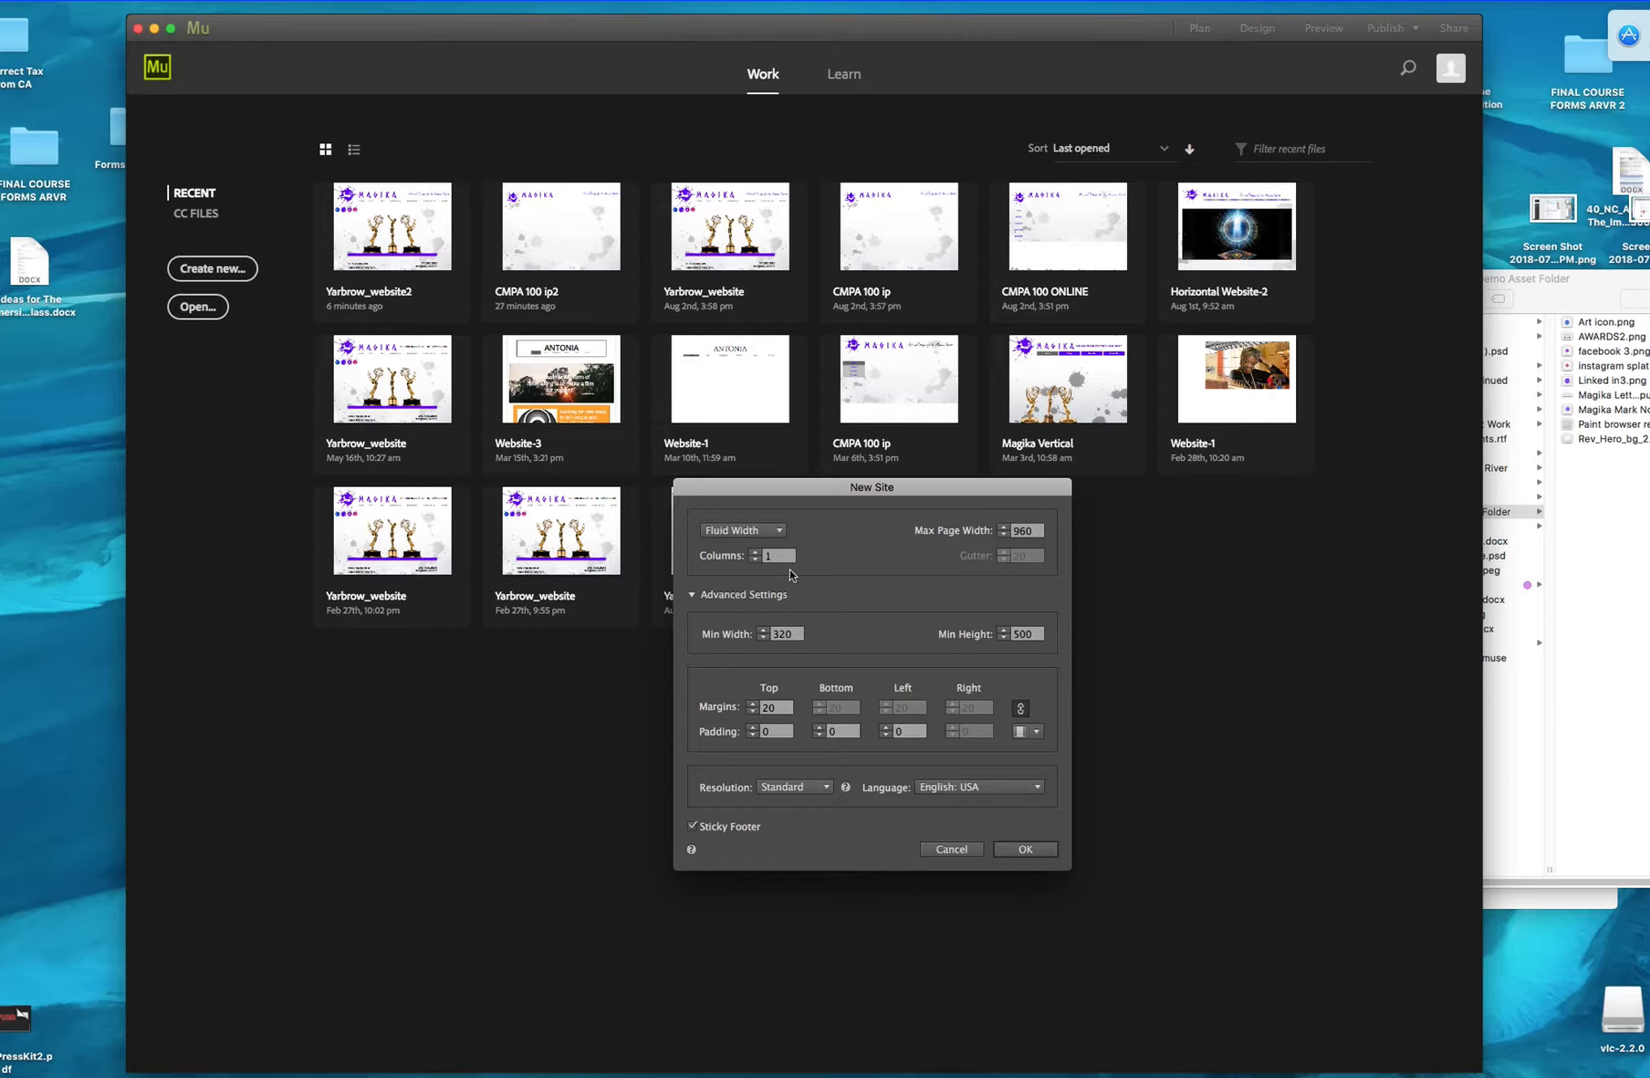
Set the new fluid-width site's resolution to HiDPI (2x) and create the site.
{"action": "left_click", "coordinate": [827, 787]}
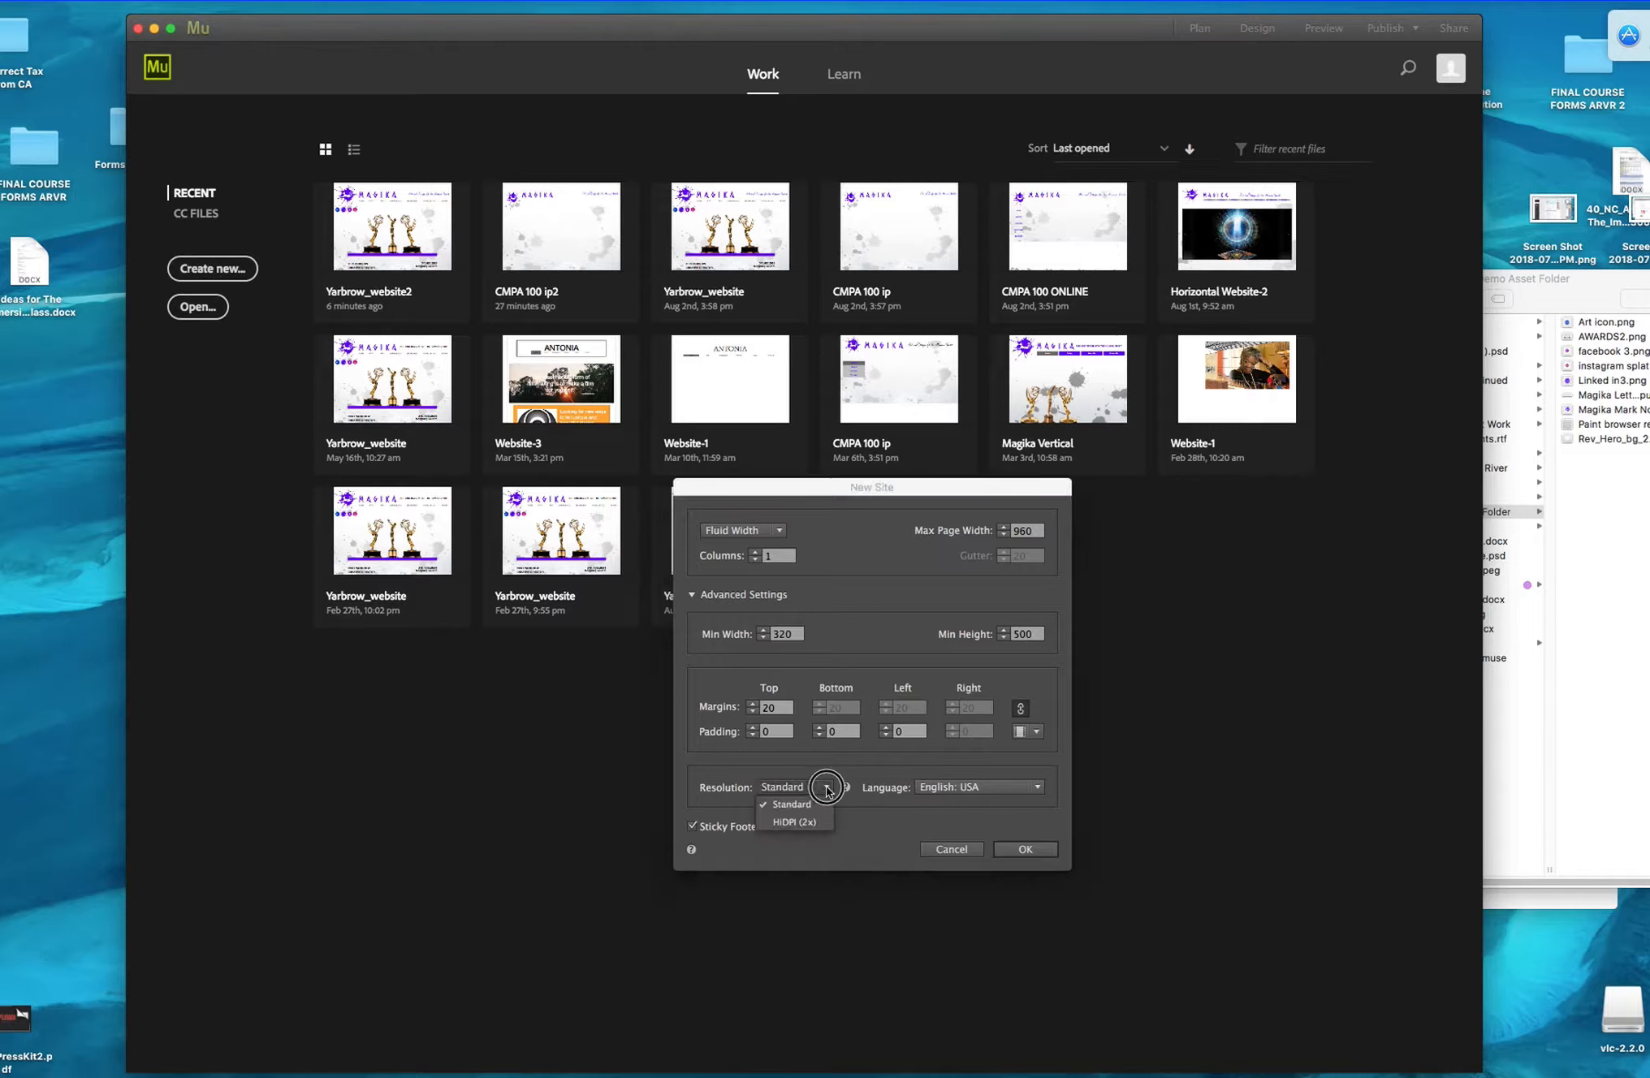
{"action": "left_click", "coordinate": [806, 821]}
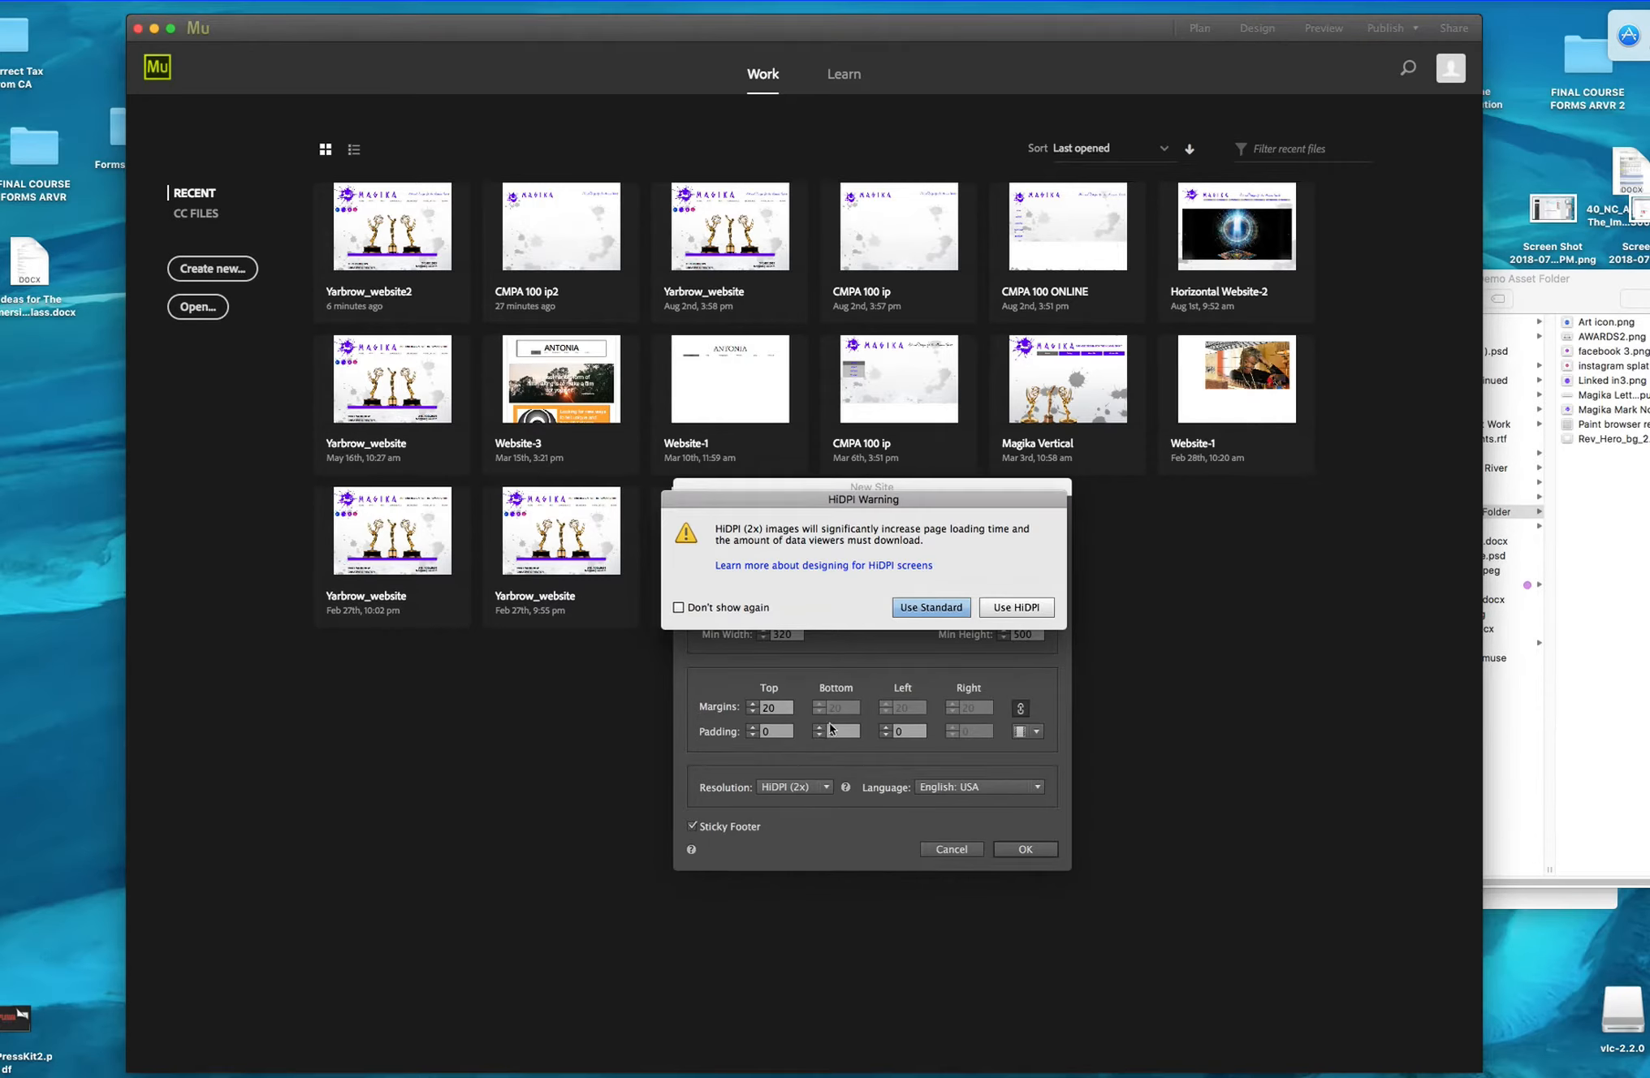
{"action": "left_click", "coordinate": [1038, 608]}
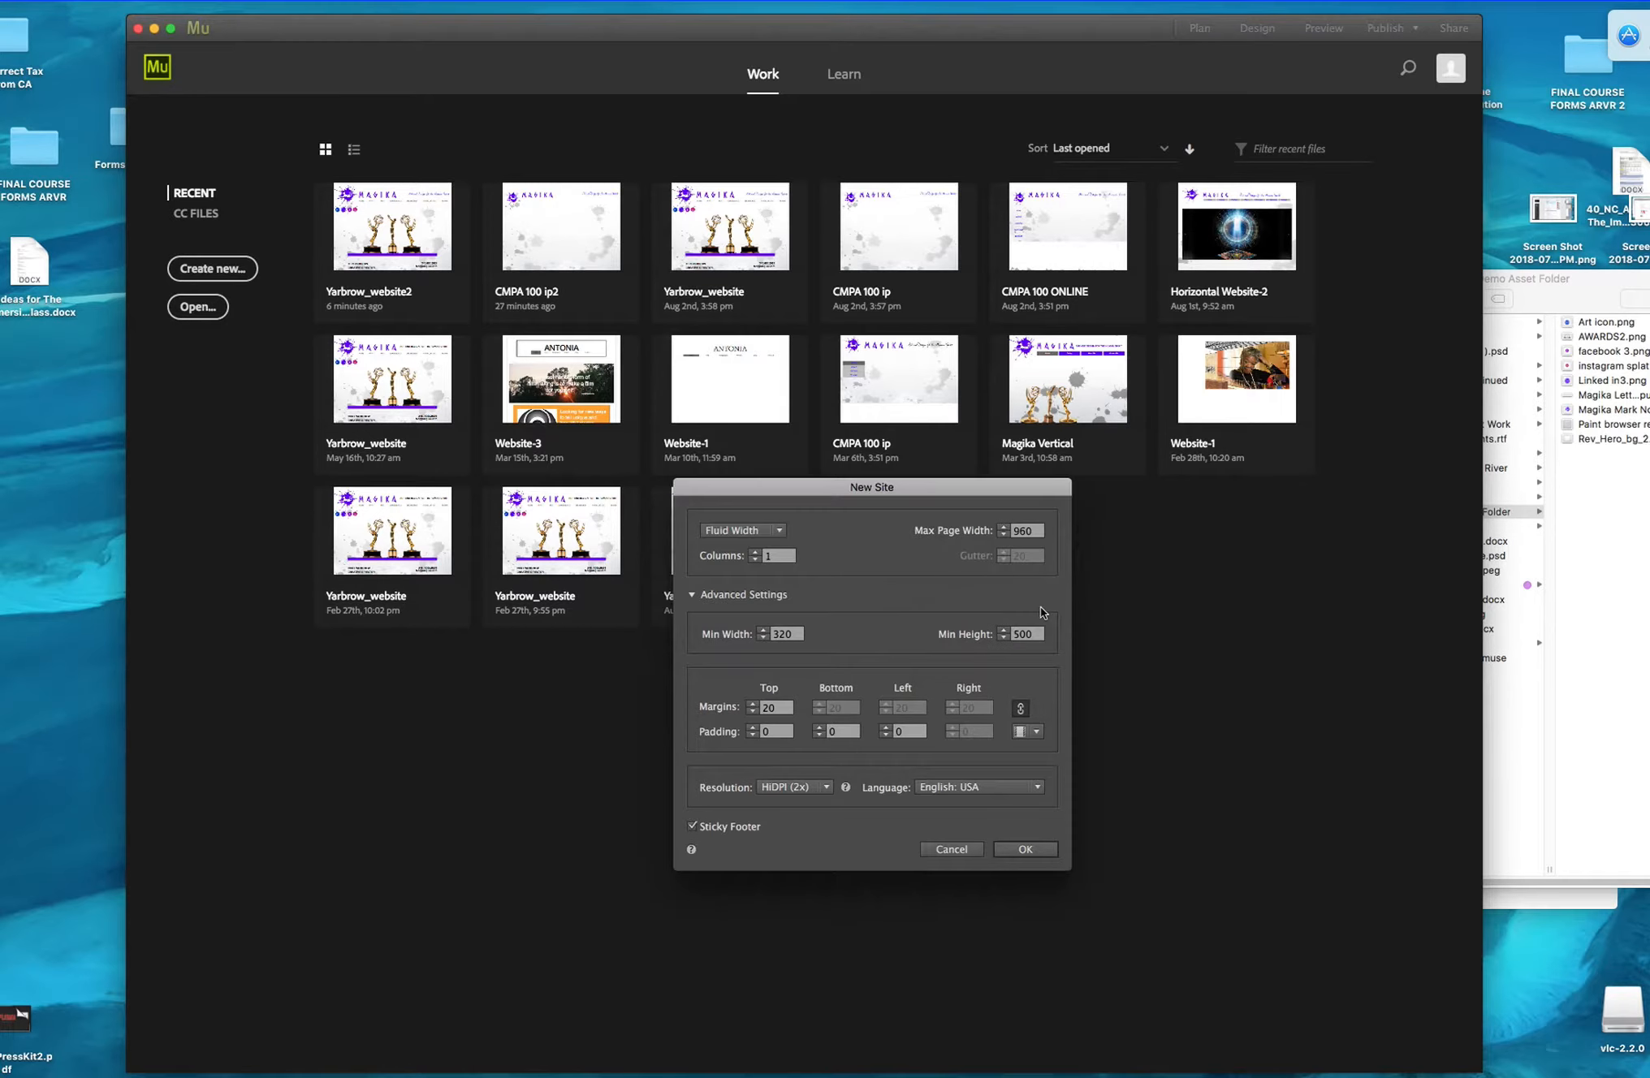
{"action": "left_click", "coordinate": [1026, 848]}
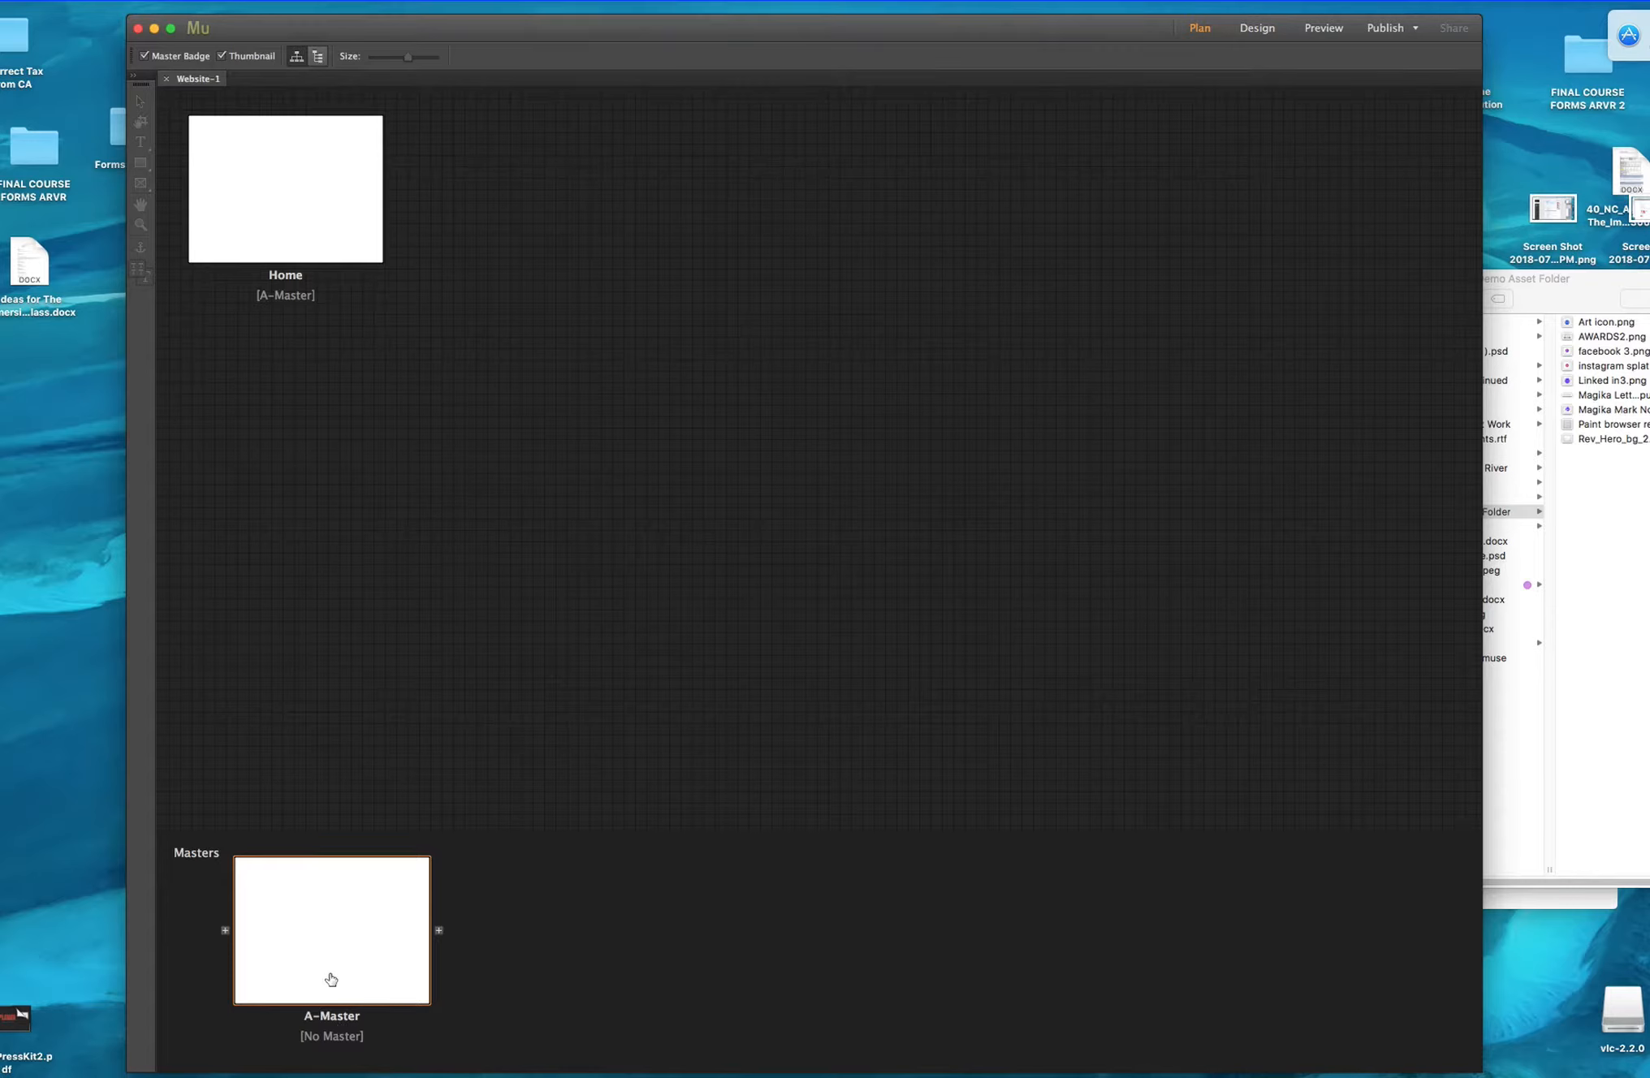
Rename the site's first page in the site plan as HOME in capital letters.
{"action": "double_click", "coordinate": [285, 276]}
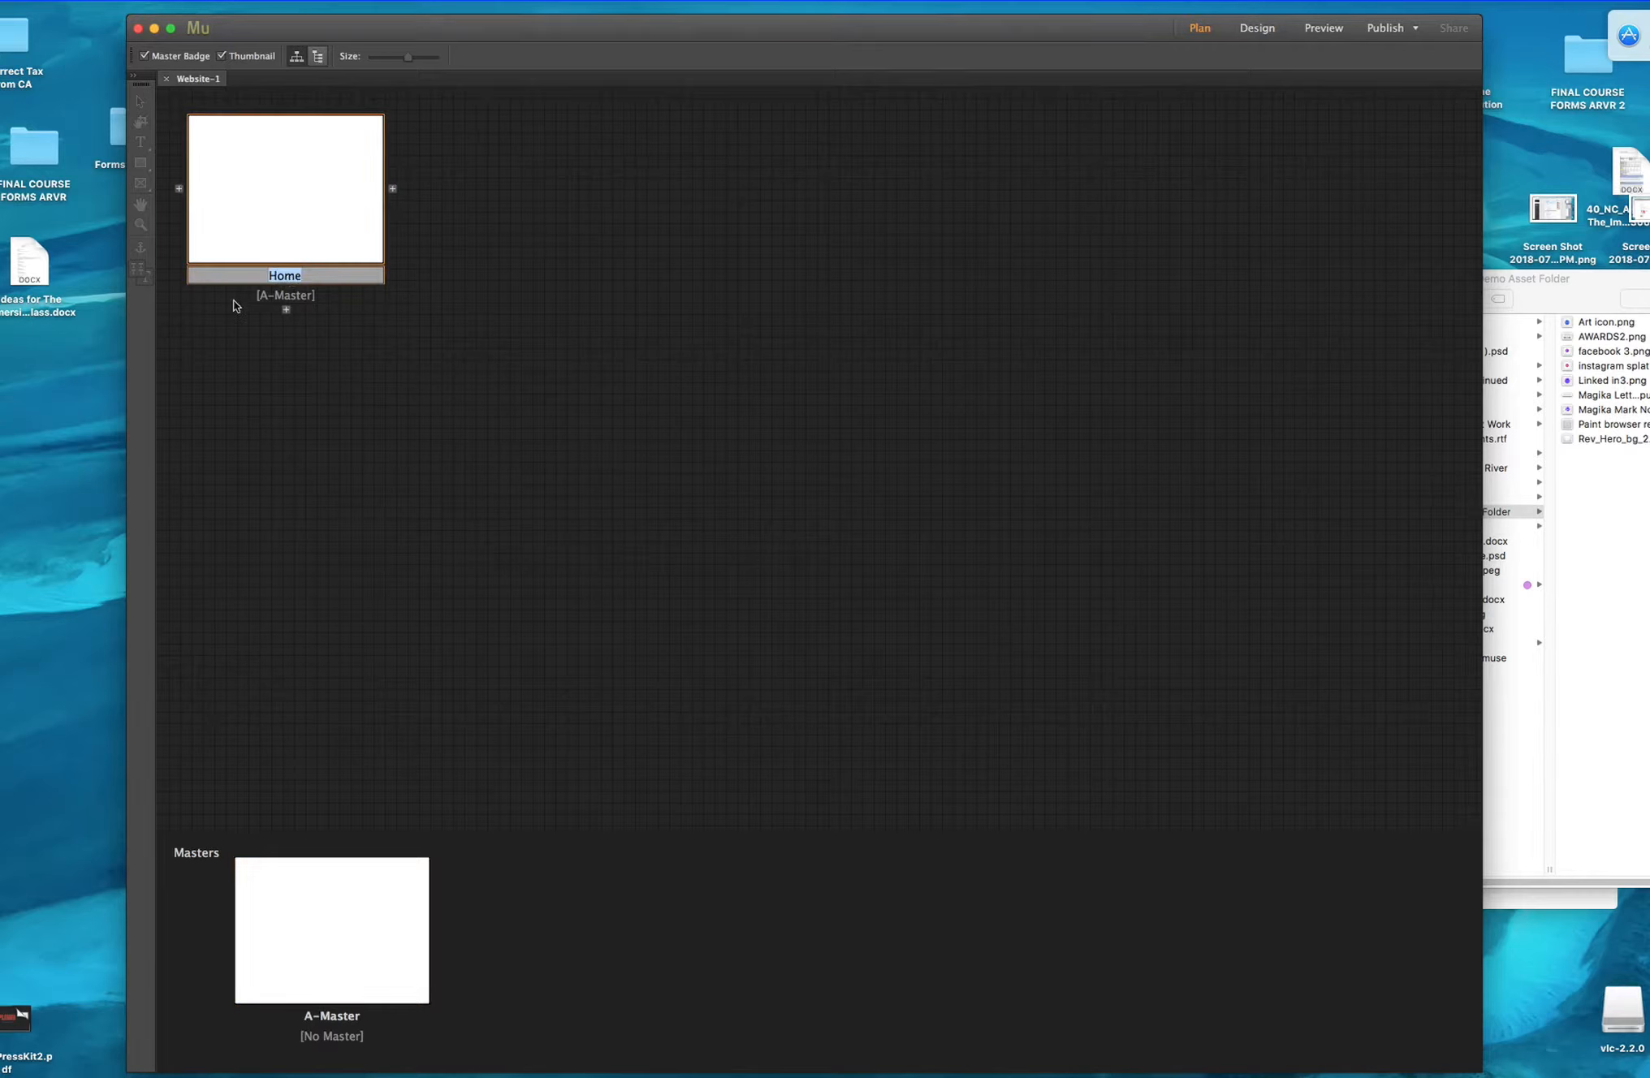
{"action": "type", "text": "HOME"}
{"action": "key", "text": "Return"}
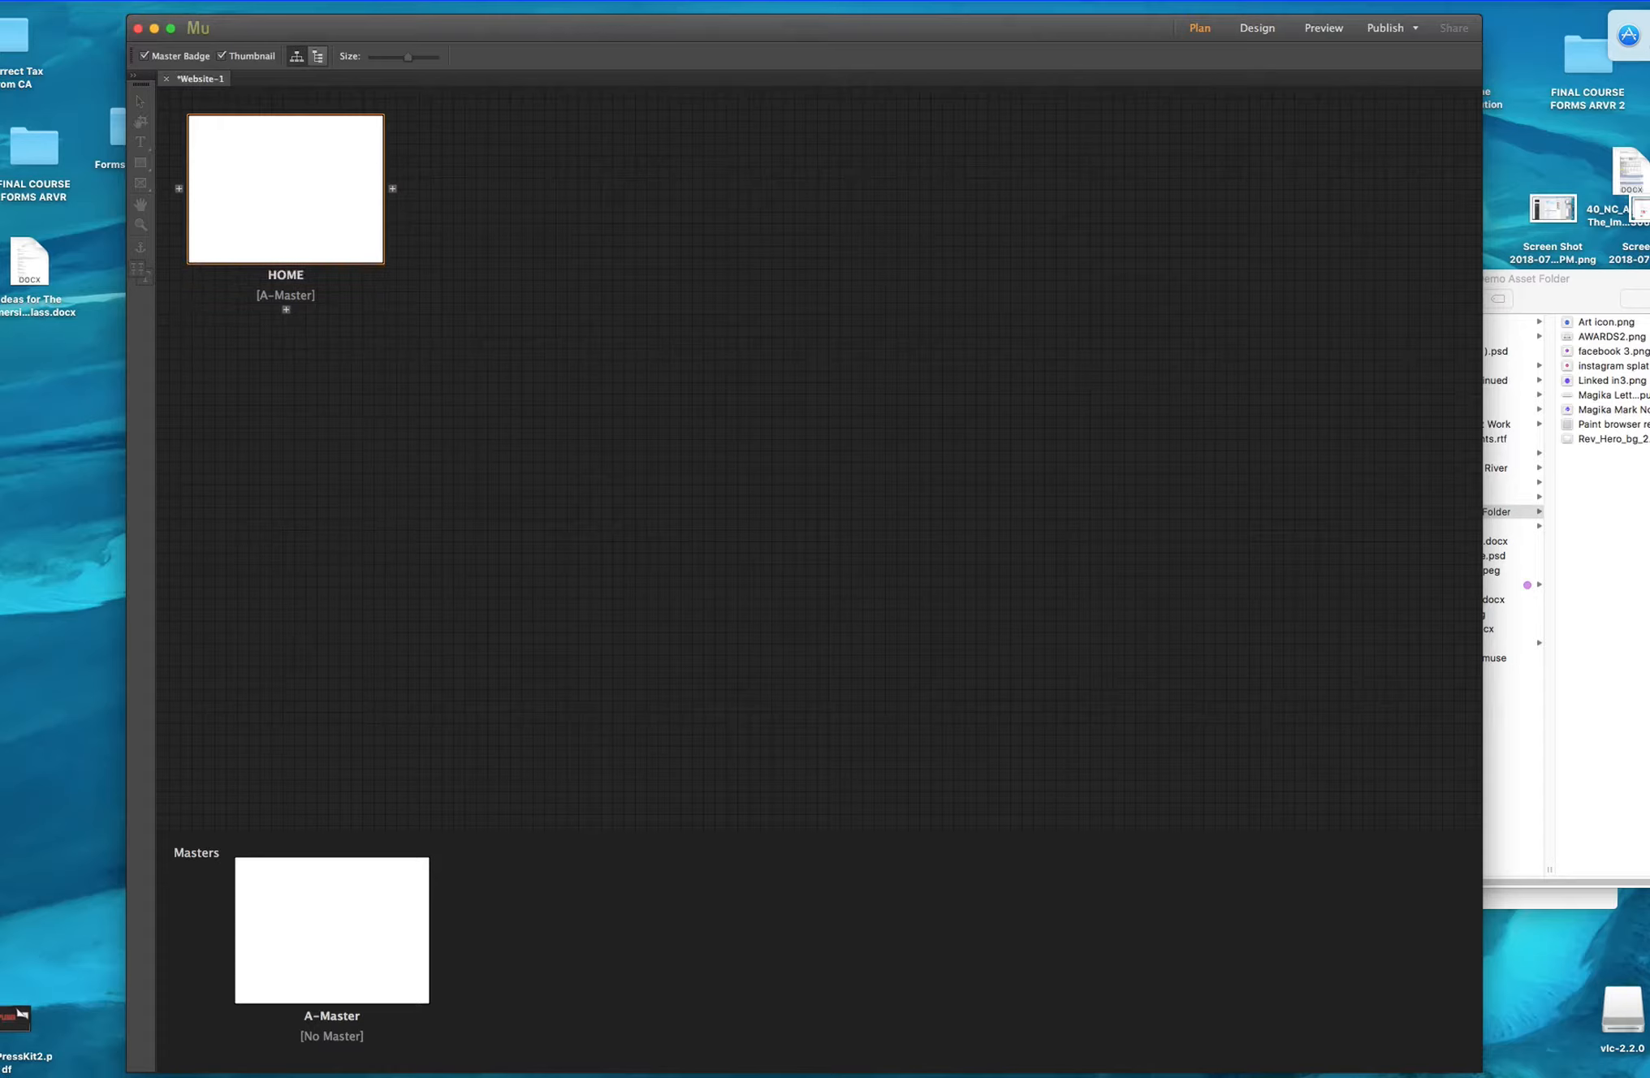
Add two top-level pages after HOME in the site plan, named ABOUT and ART.
{"action": "left_click", "coordinate": [392, 189]}
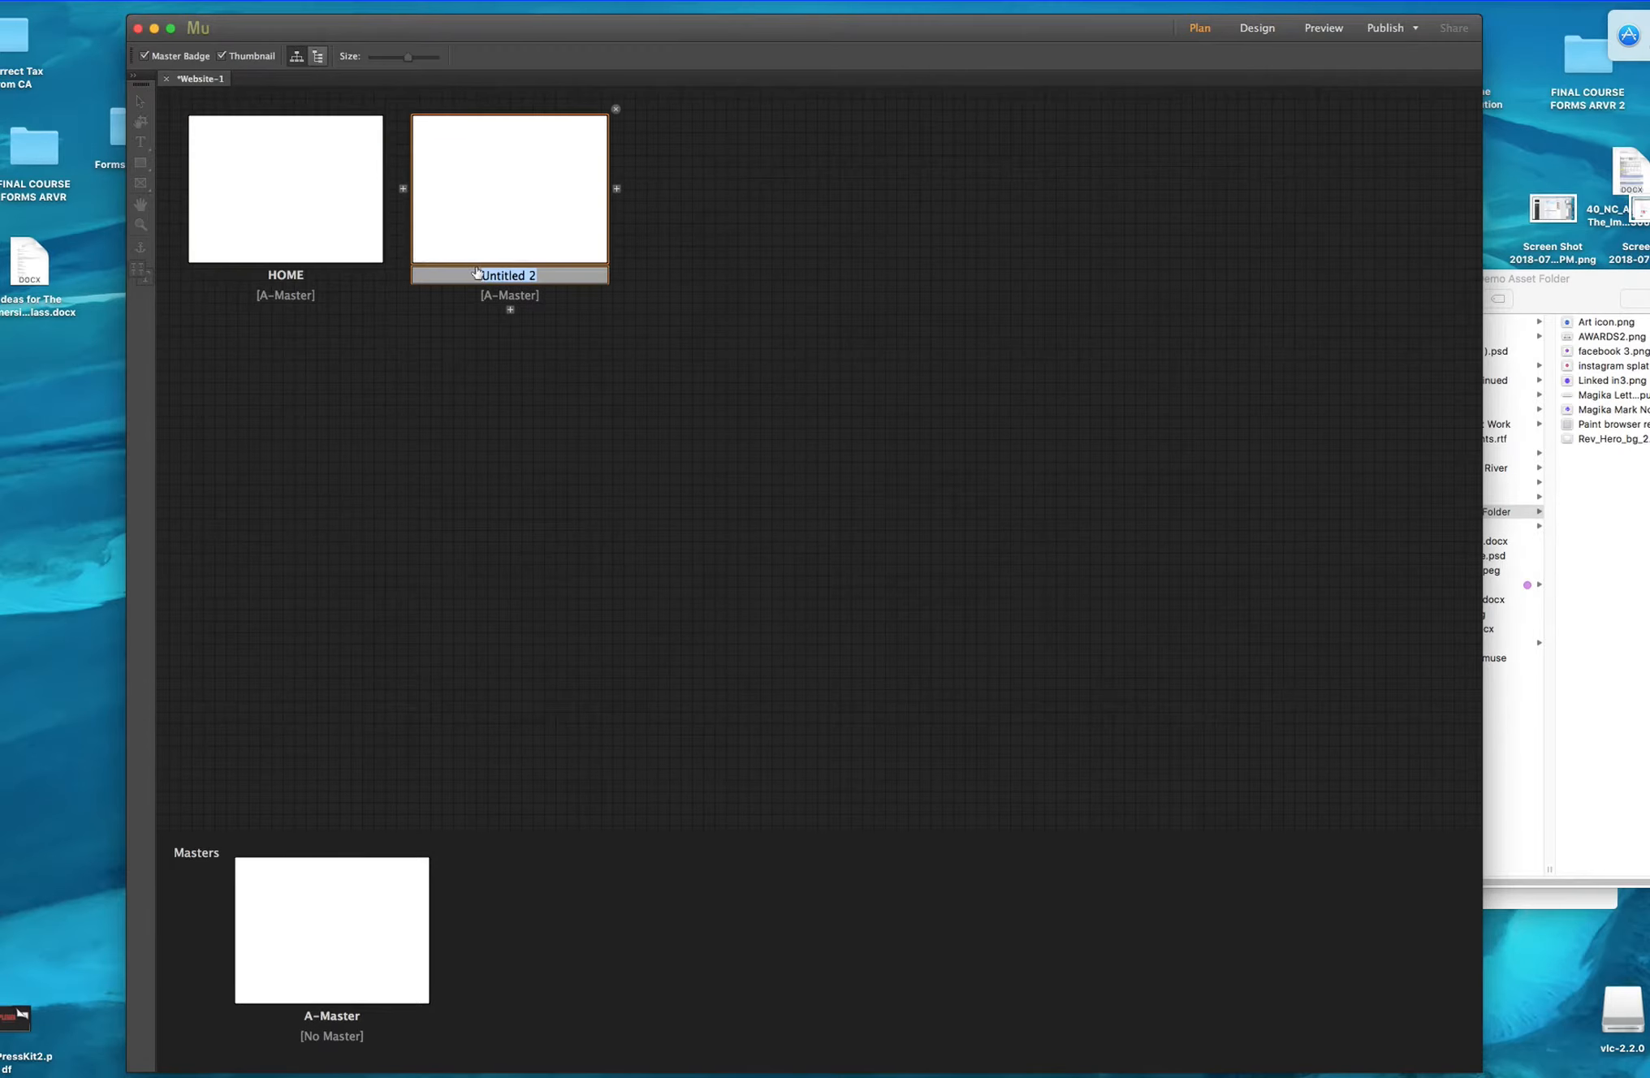
{"action": "type", "text": "ABOUT"}
{"action": "key", "text": "Return"}
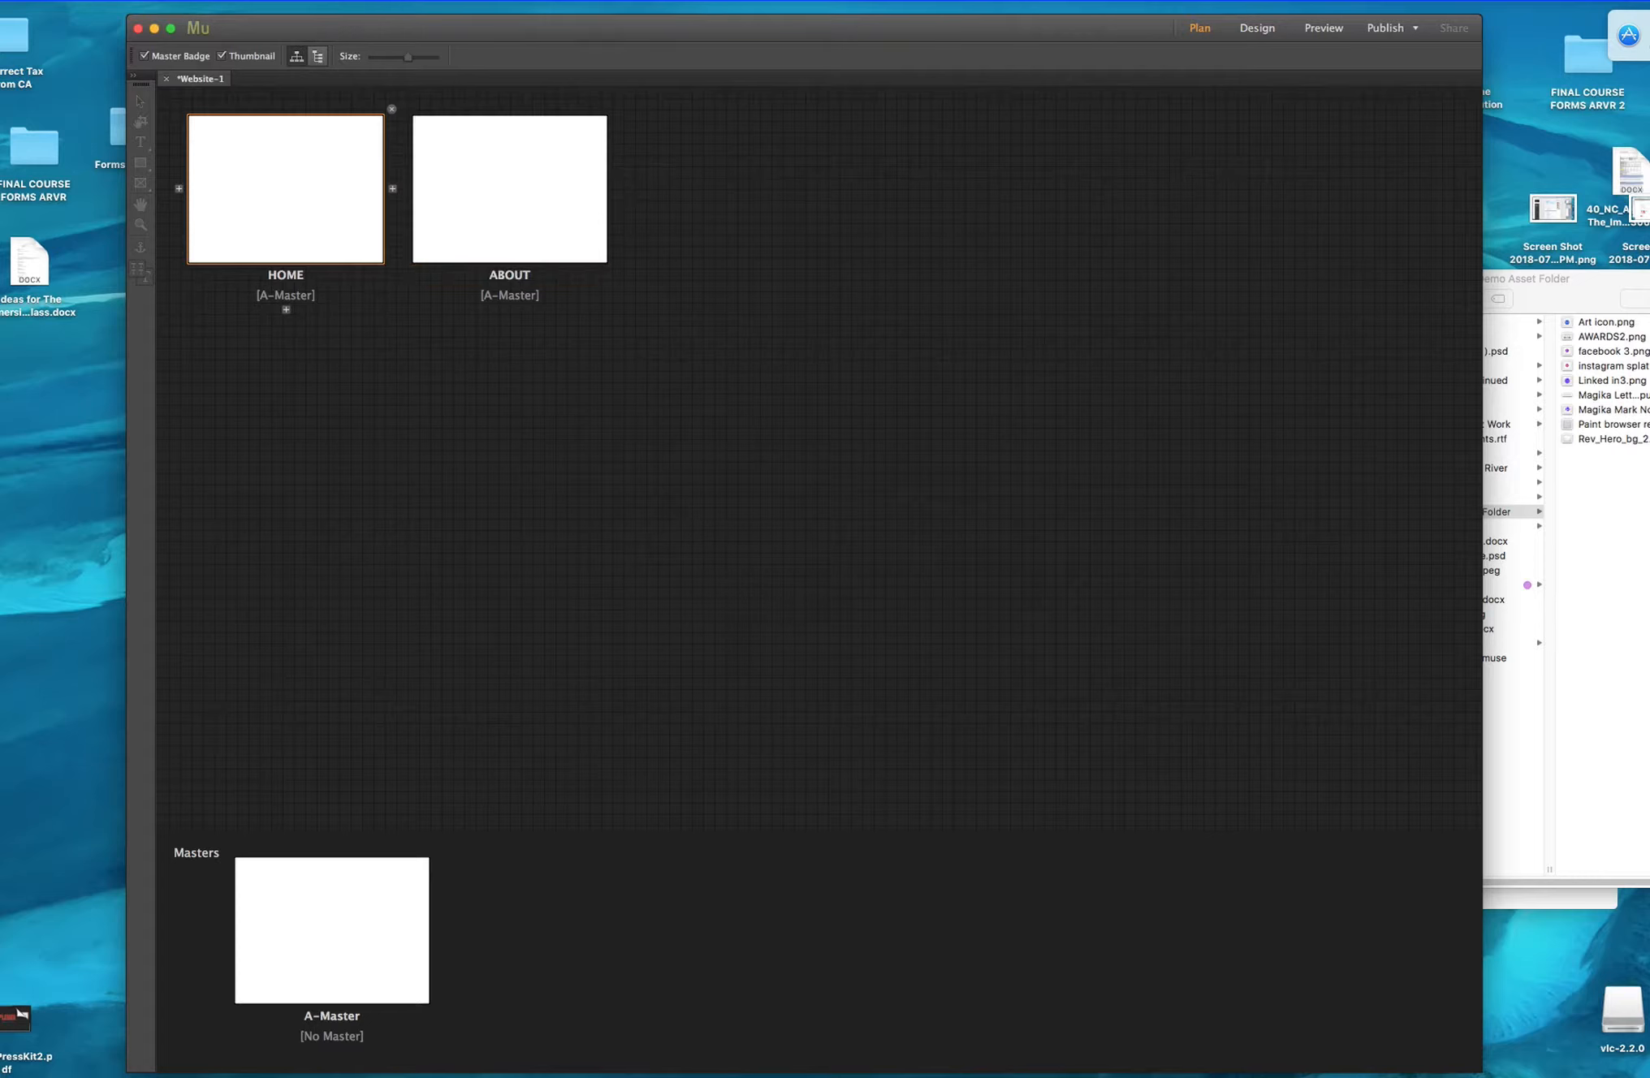
{"action": "left_click", "coordinate": [623, 188]}
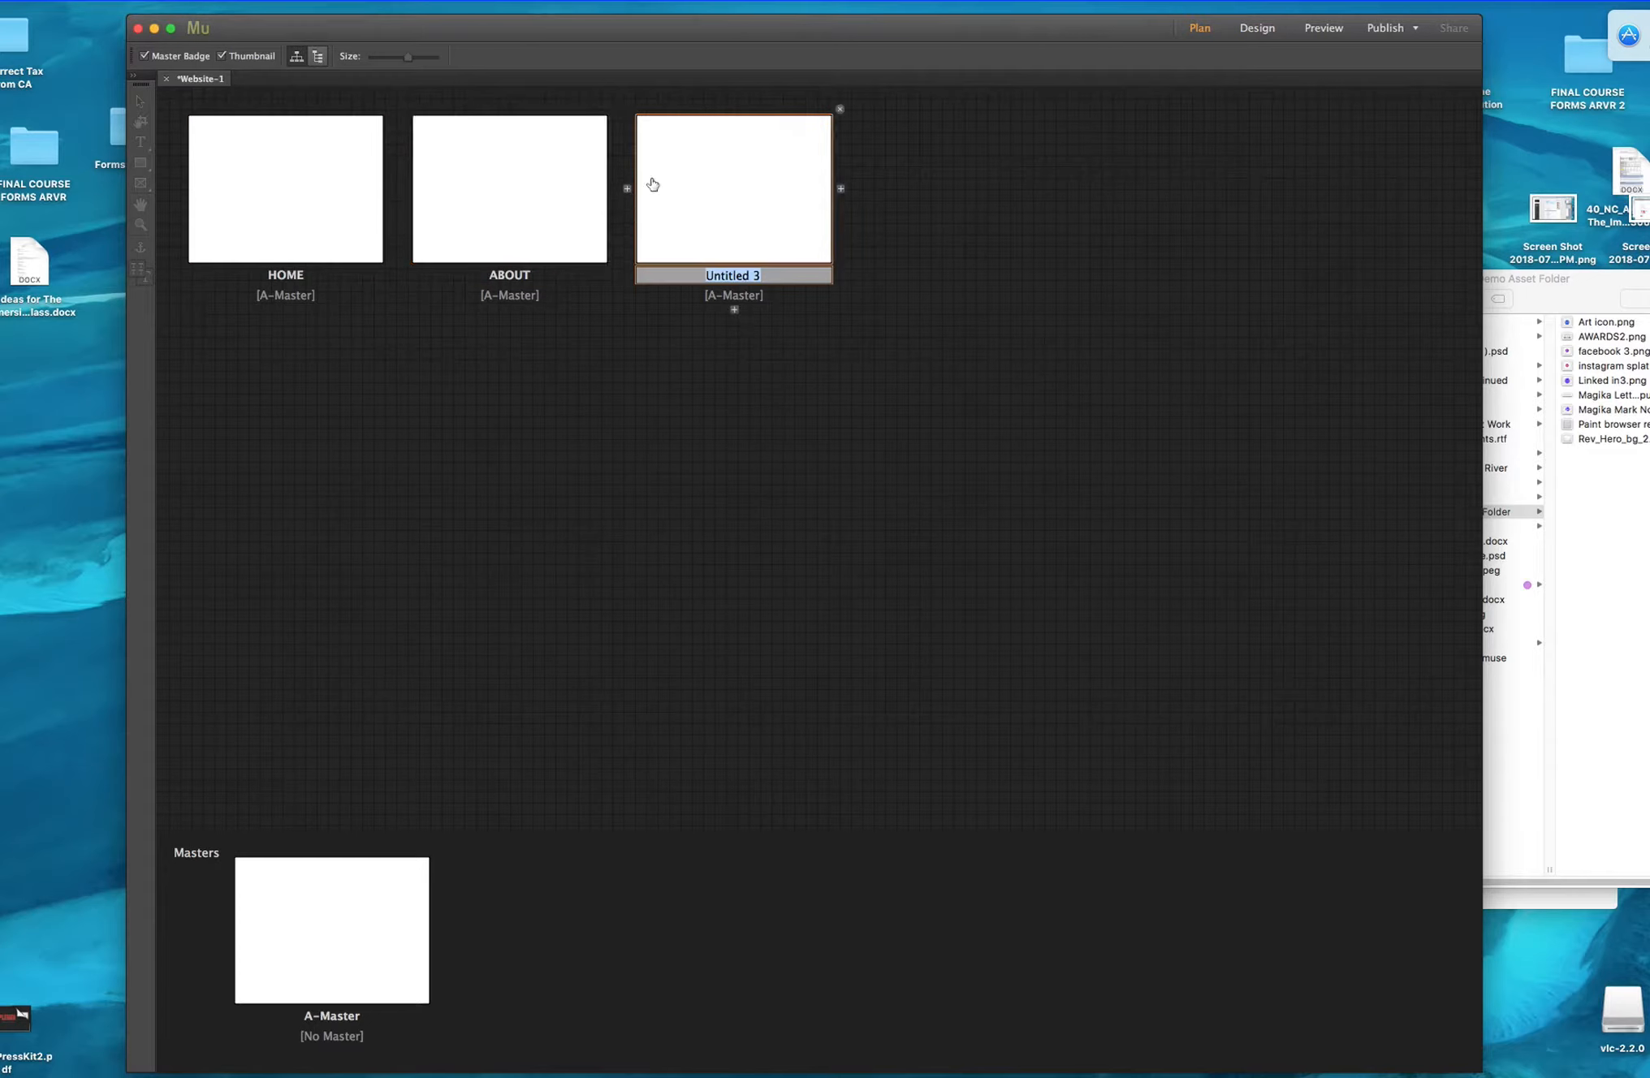
{"action": "type", "text": "ART"}
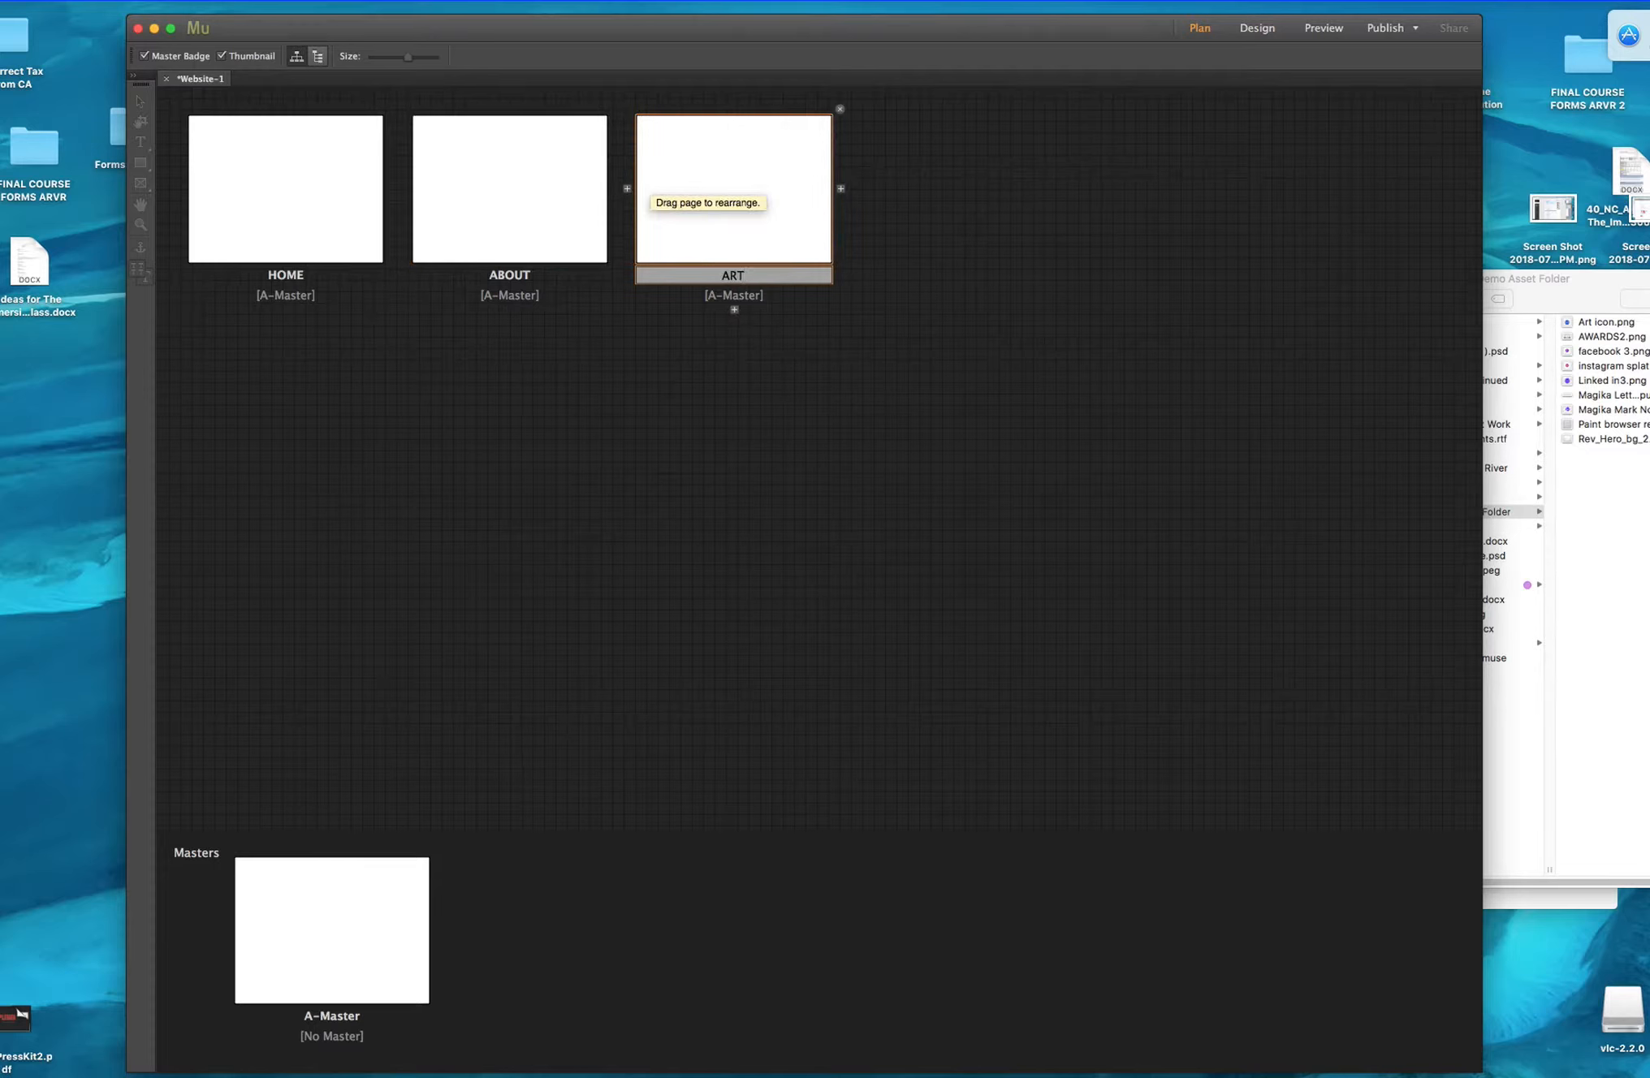
{"action": "key", "text": "Return"}
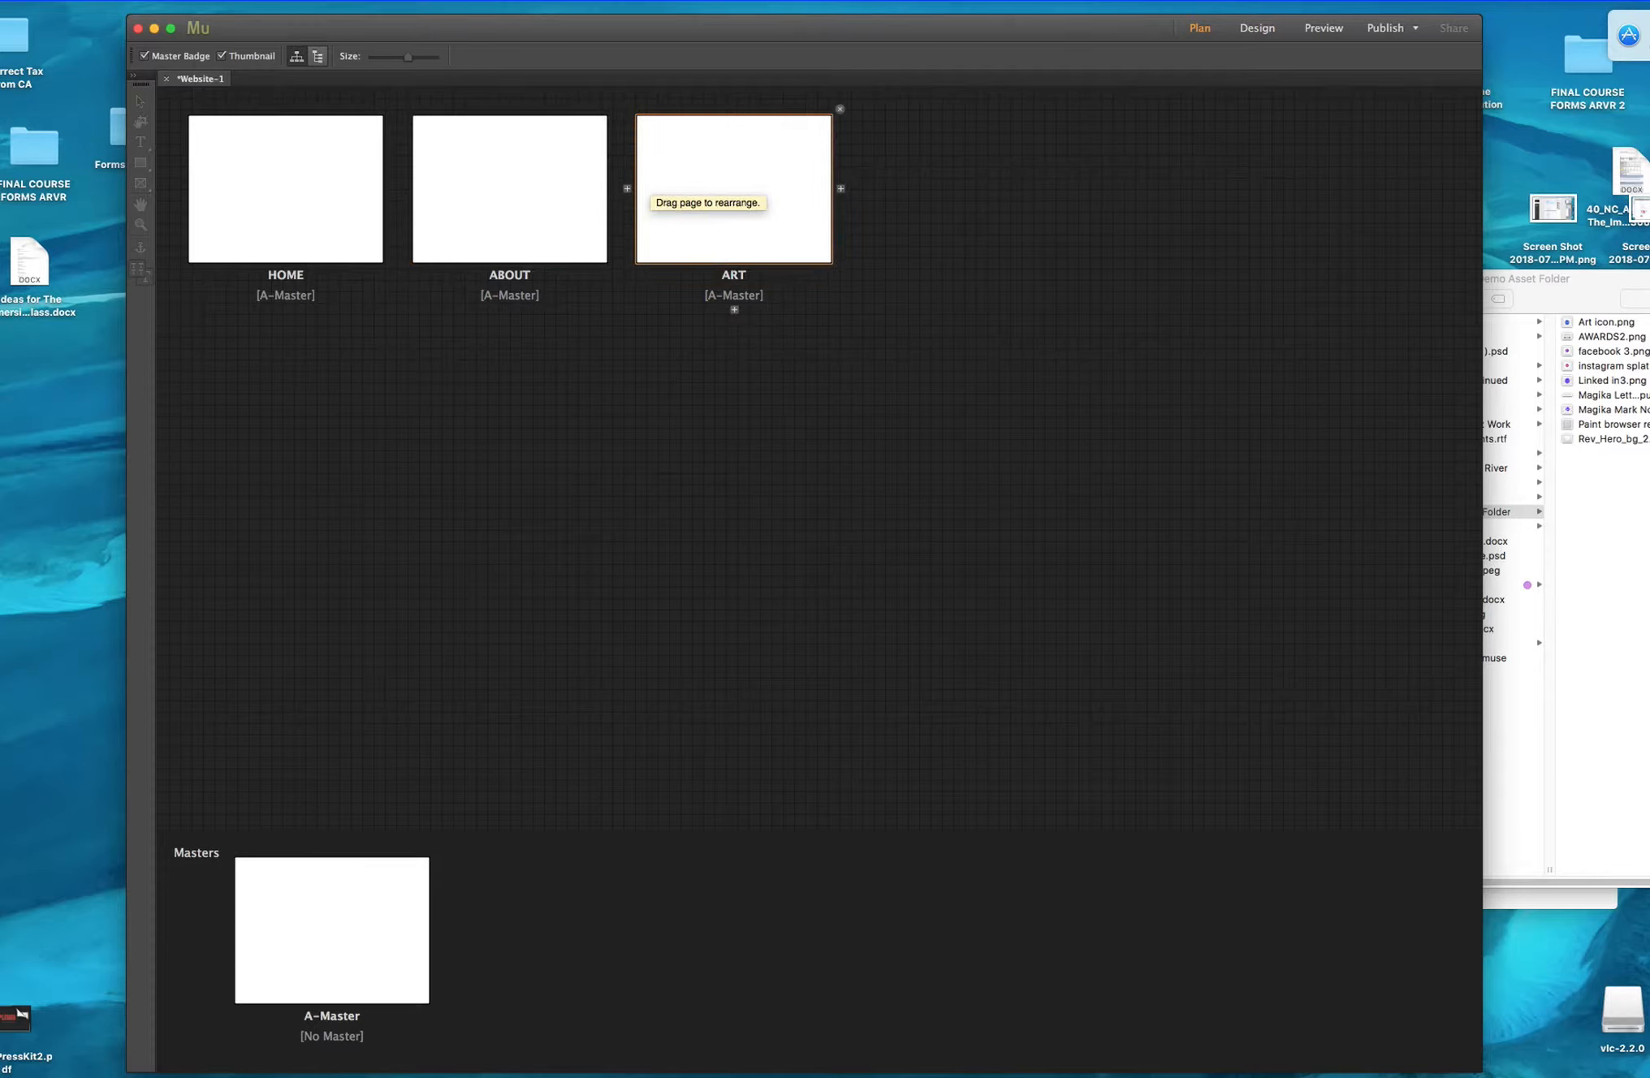
Add a top-level page named EXPERIENCE after the ART page.
{"action": "left_click", "coordinate": [841, 189]}
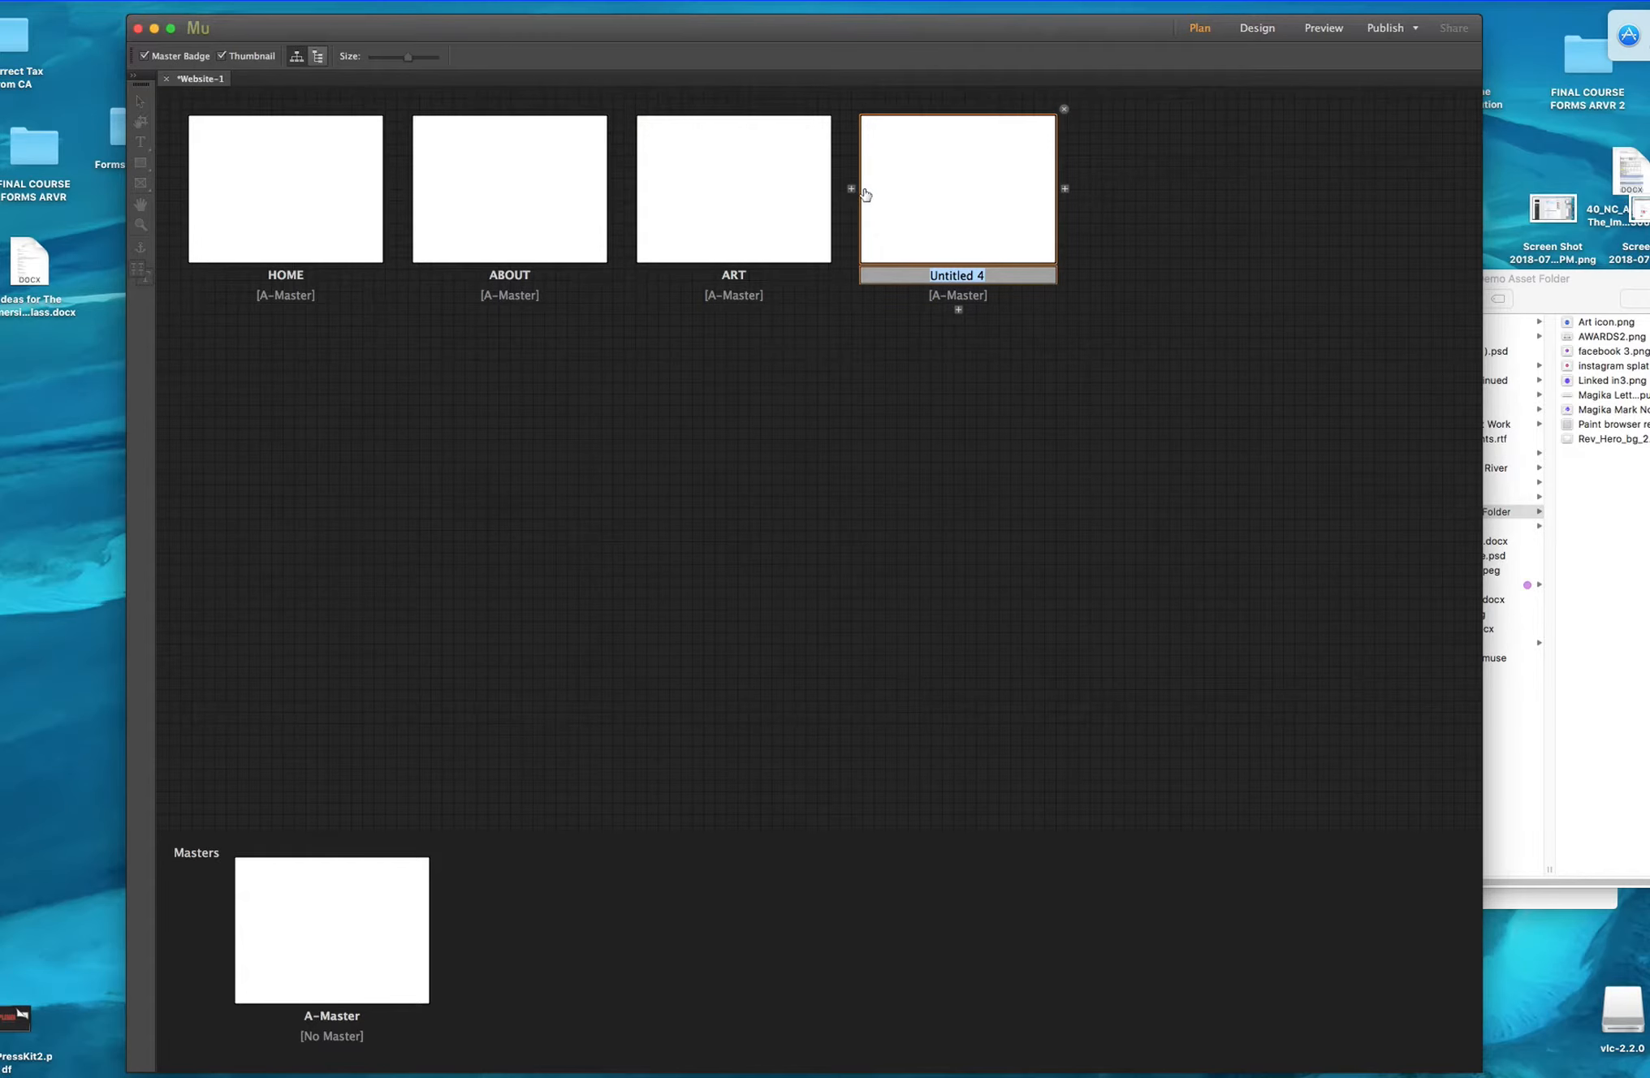
{"action": "type", "text": "E"}
{"action": "type", "text": "X[ER"}
{"action": "key", "text": "BackSpace"}
{"action": "key", "text": "BackSpace"}
{"action": "key", "text": "BackSpace"}
{"action": "type", "text": "PERIENCE"}
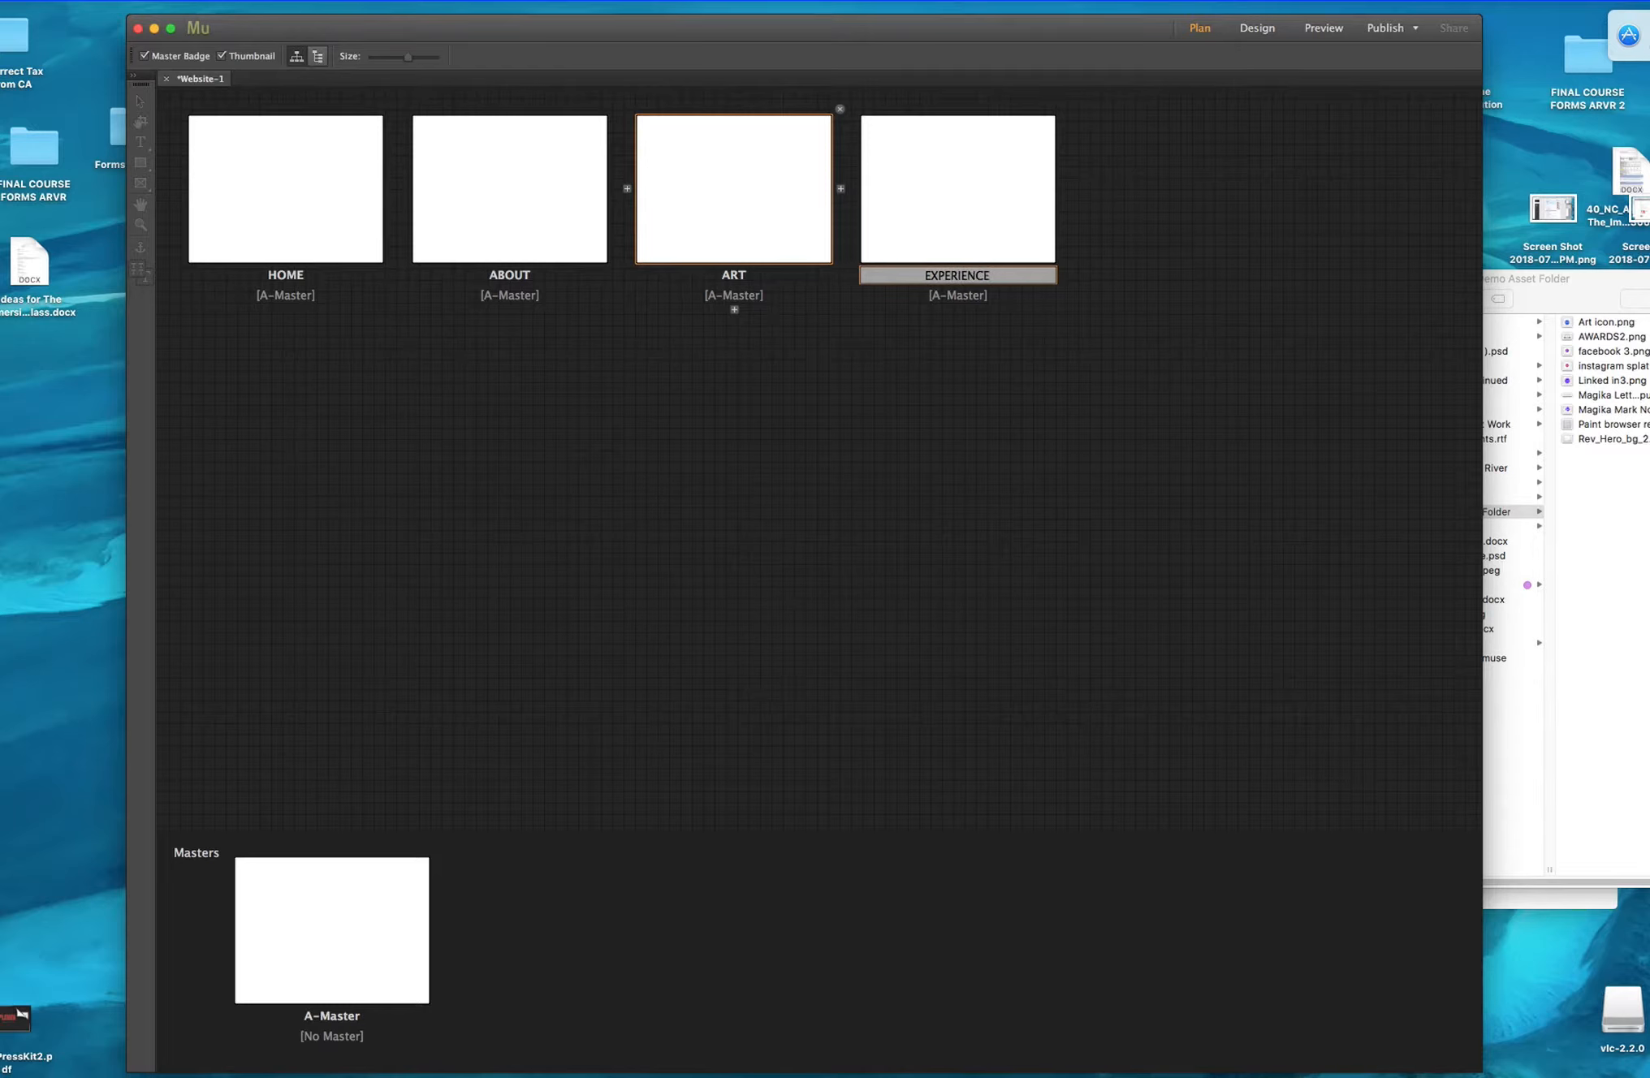
{"action": "key", "text": "Return"}
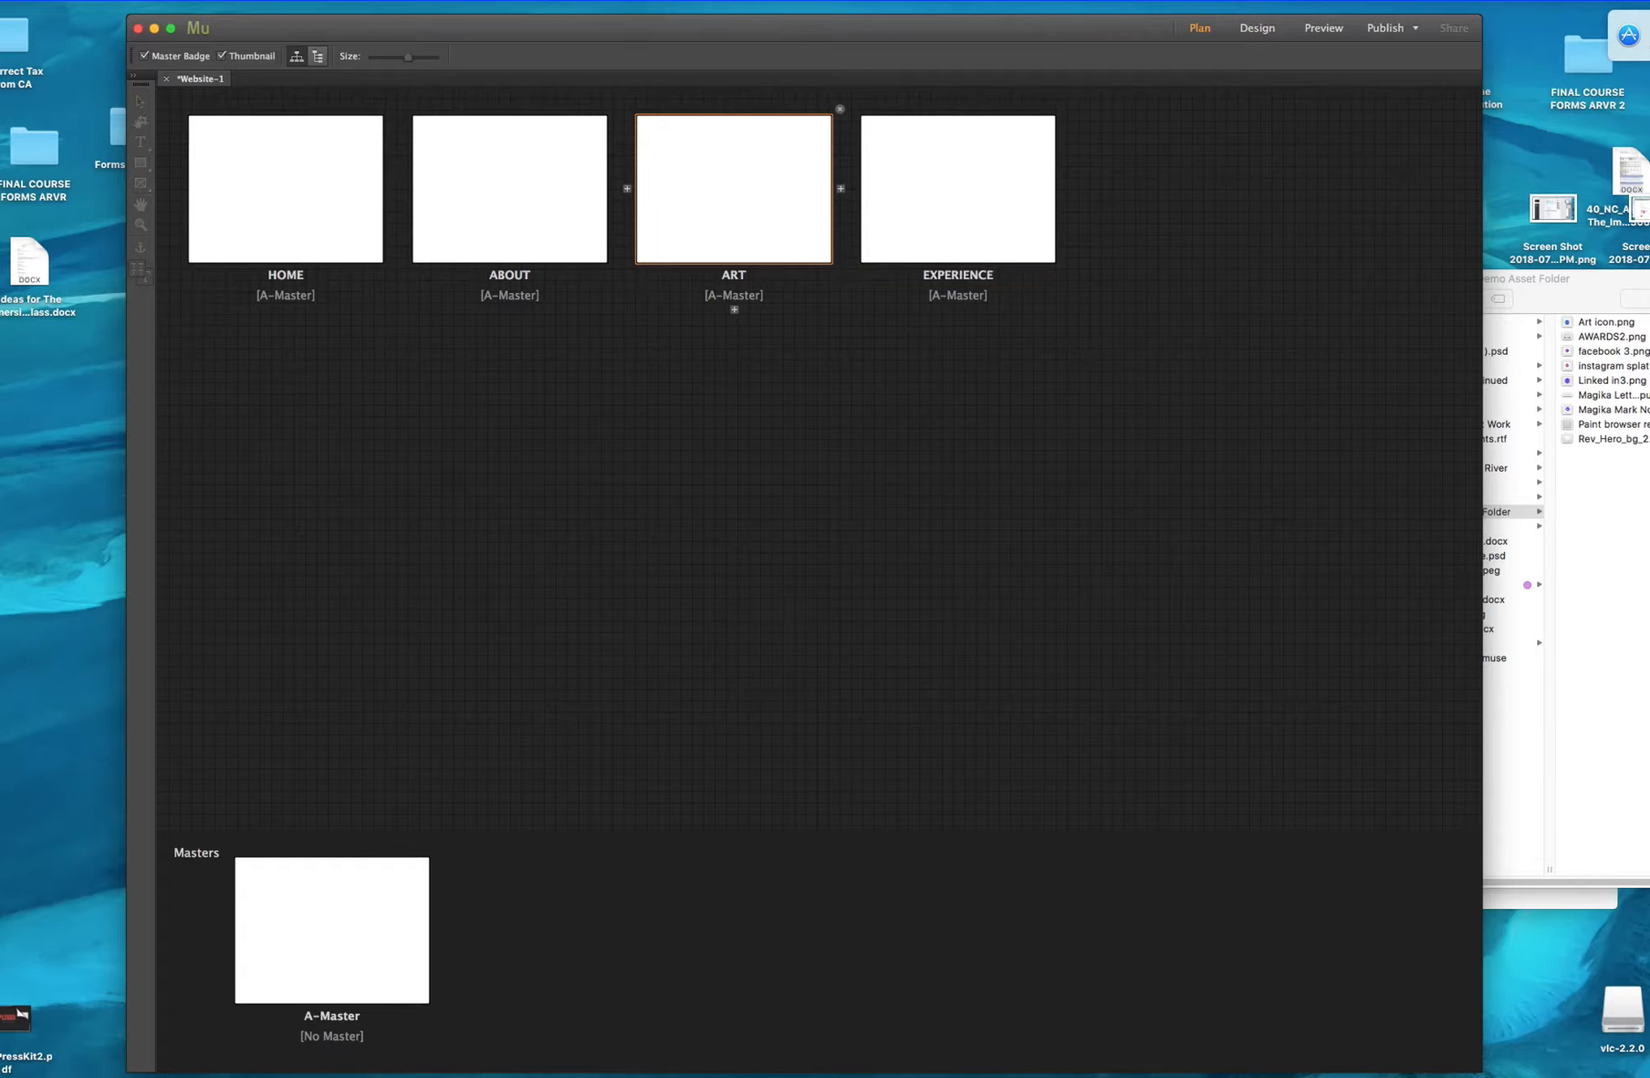
Add a top-level page named AR/VR after the EXPERIENCE page.
{"action": "left_click", "coordinate": [1065, 192]}
{"action": "type", "text": "AR/V"}
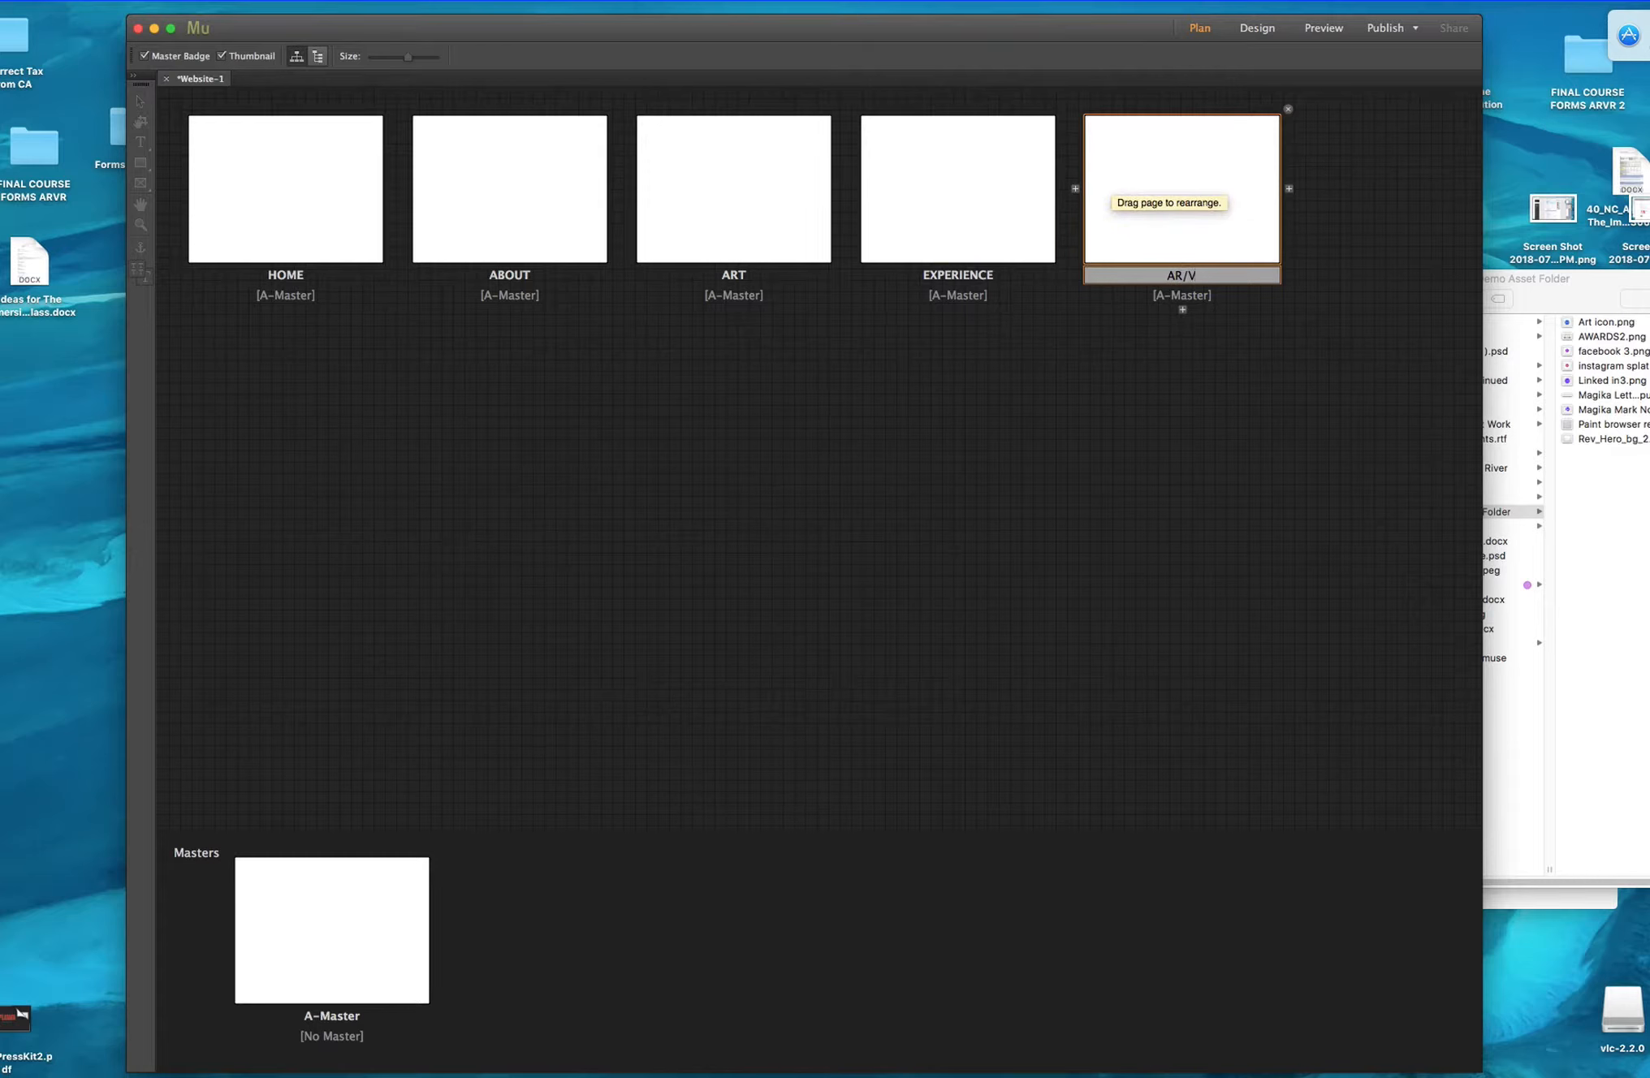
{"action": "type", "text": "R"}
{"action": "key", "text": "Return"}
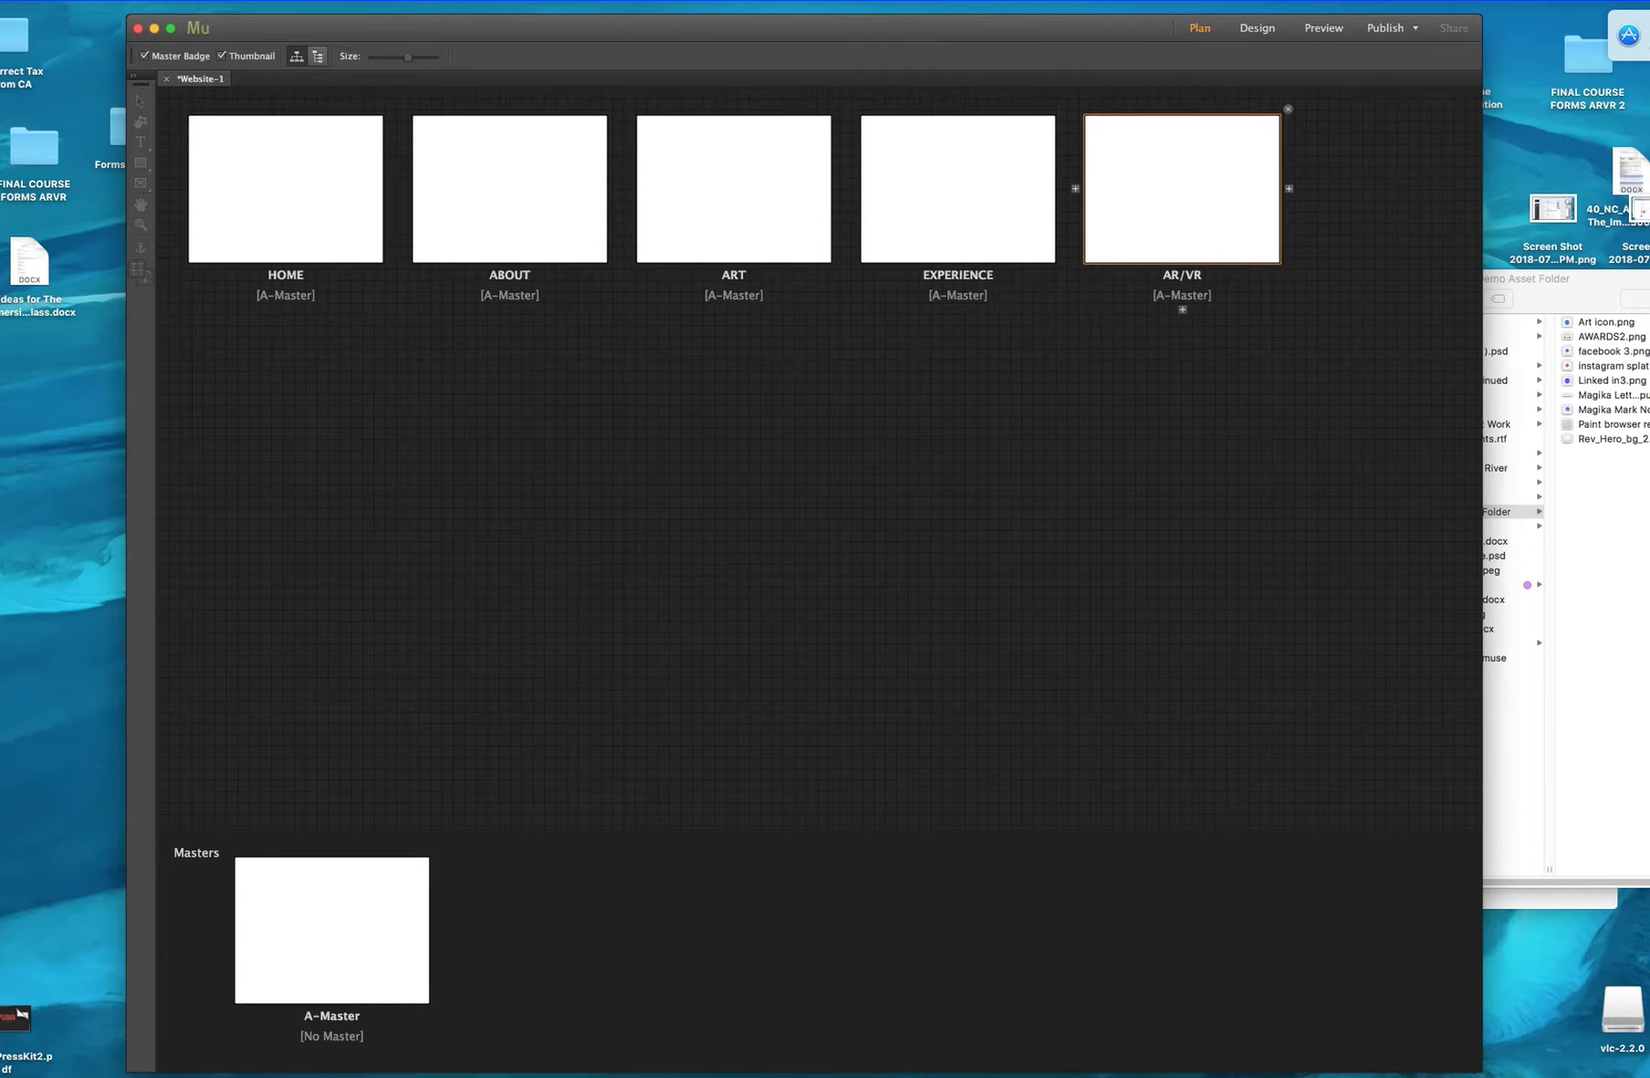
Nest the AR/VR and EXPERIENCE pages as child pages under ART.
{"action": "left_click_drag", "start_coordinate": [1190, 166], "coordinate": [737, 313]}
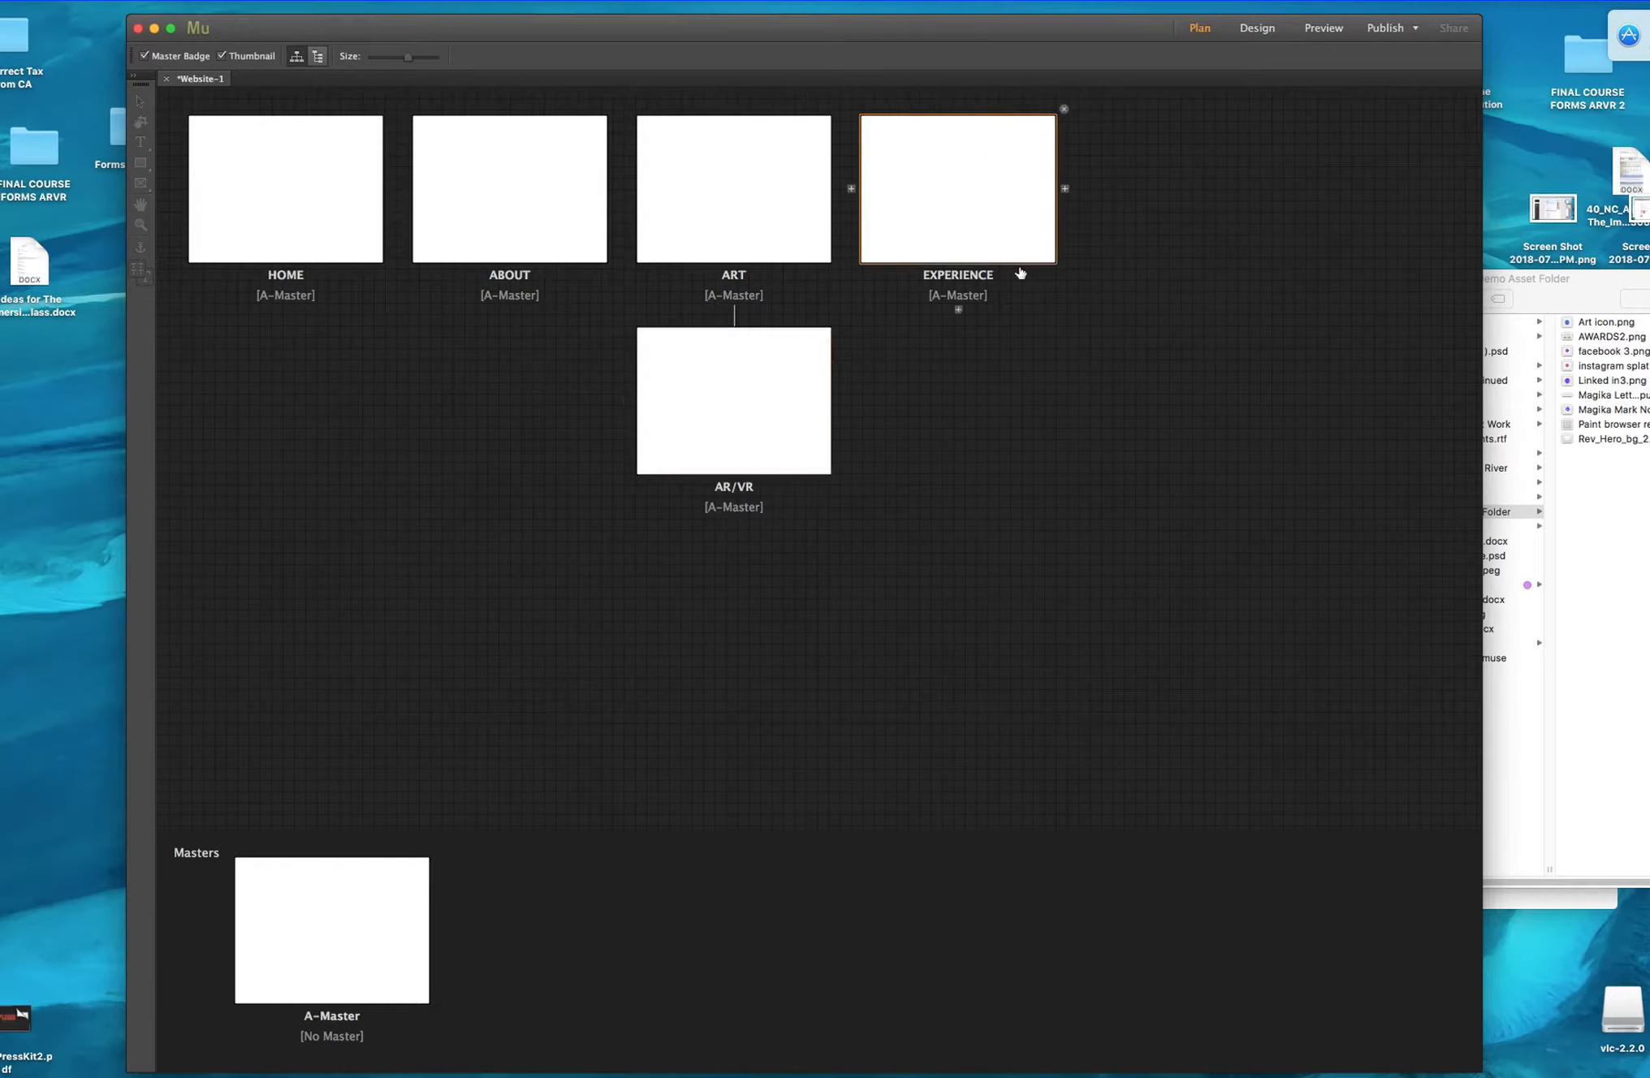
{"action": "left_click_drag", "start_coordinate": [990, 160], "coordinate": [773, 289]}
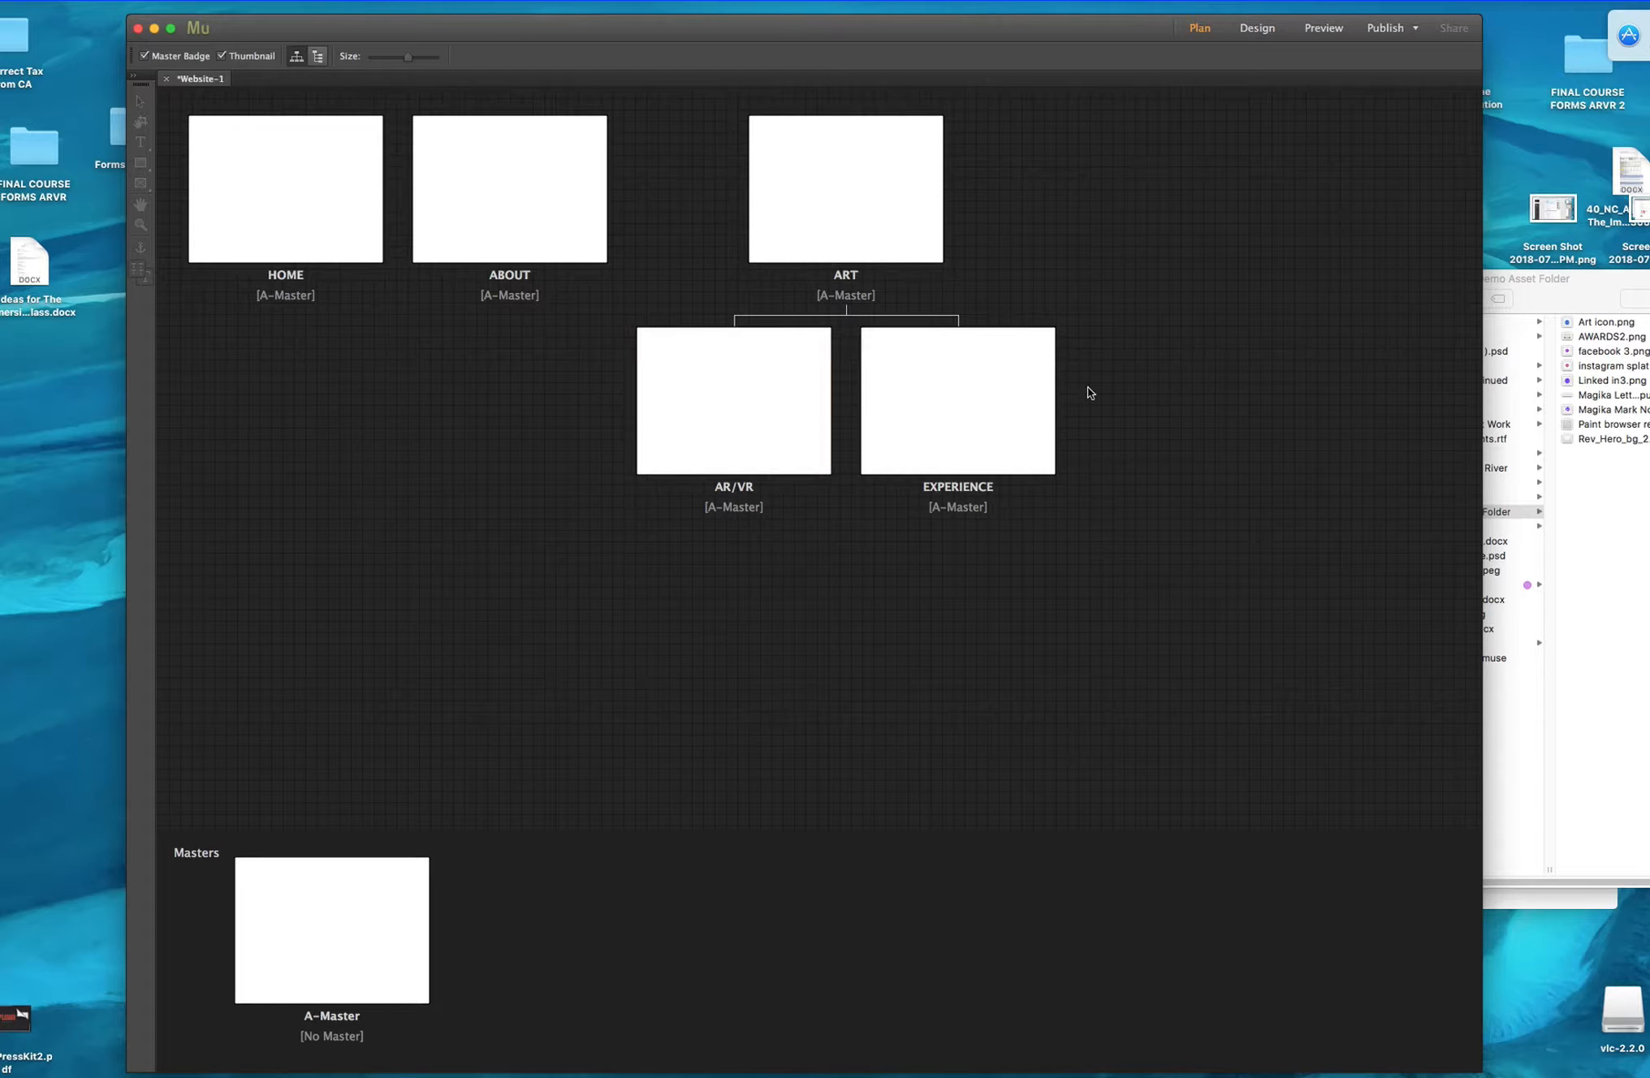
Add a top-level page named INSTALLATION after the ART page.
{"action": "left_click", "coordinate": [951, 194]}
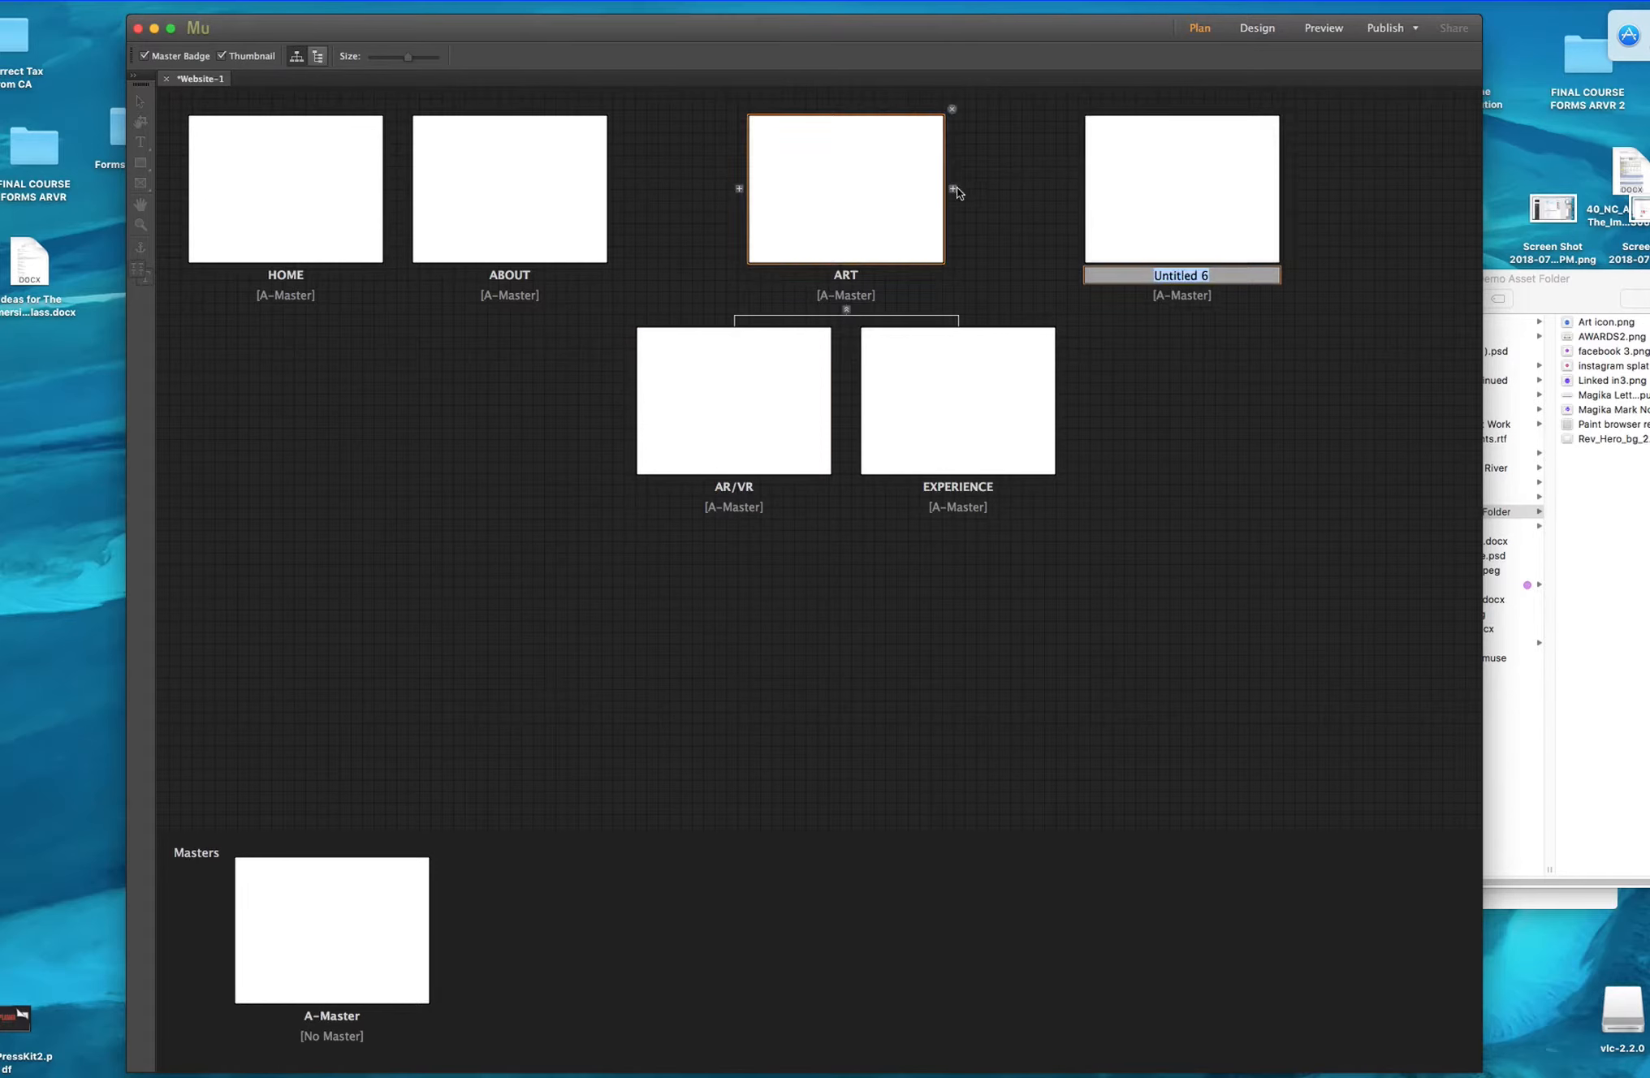
{"action": "type", "text": "INSTALLATION"}
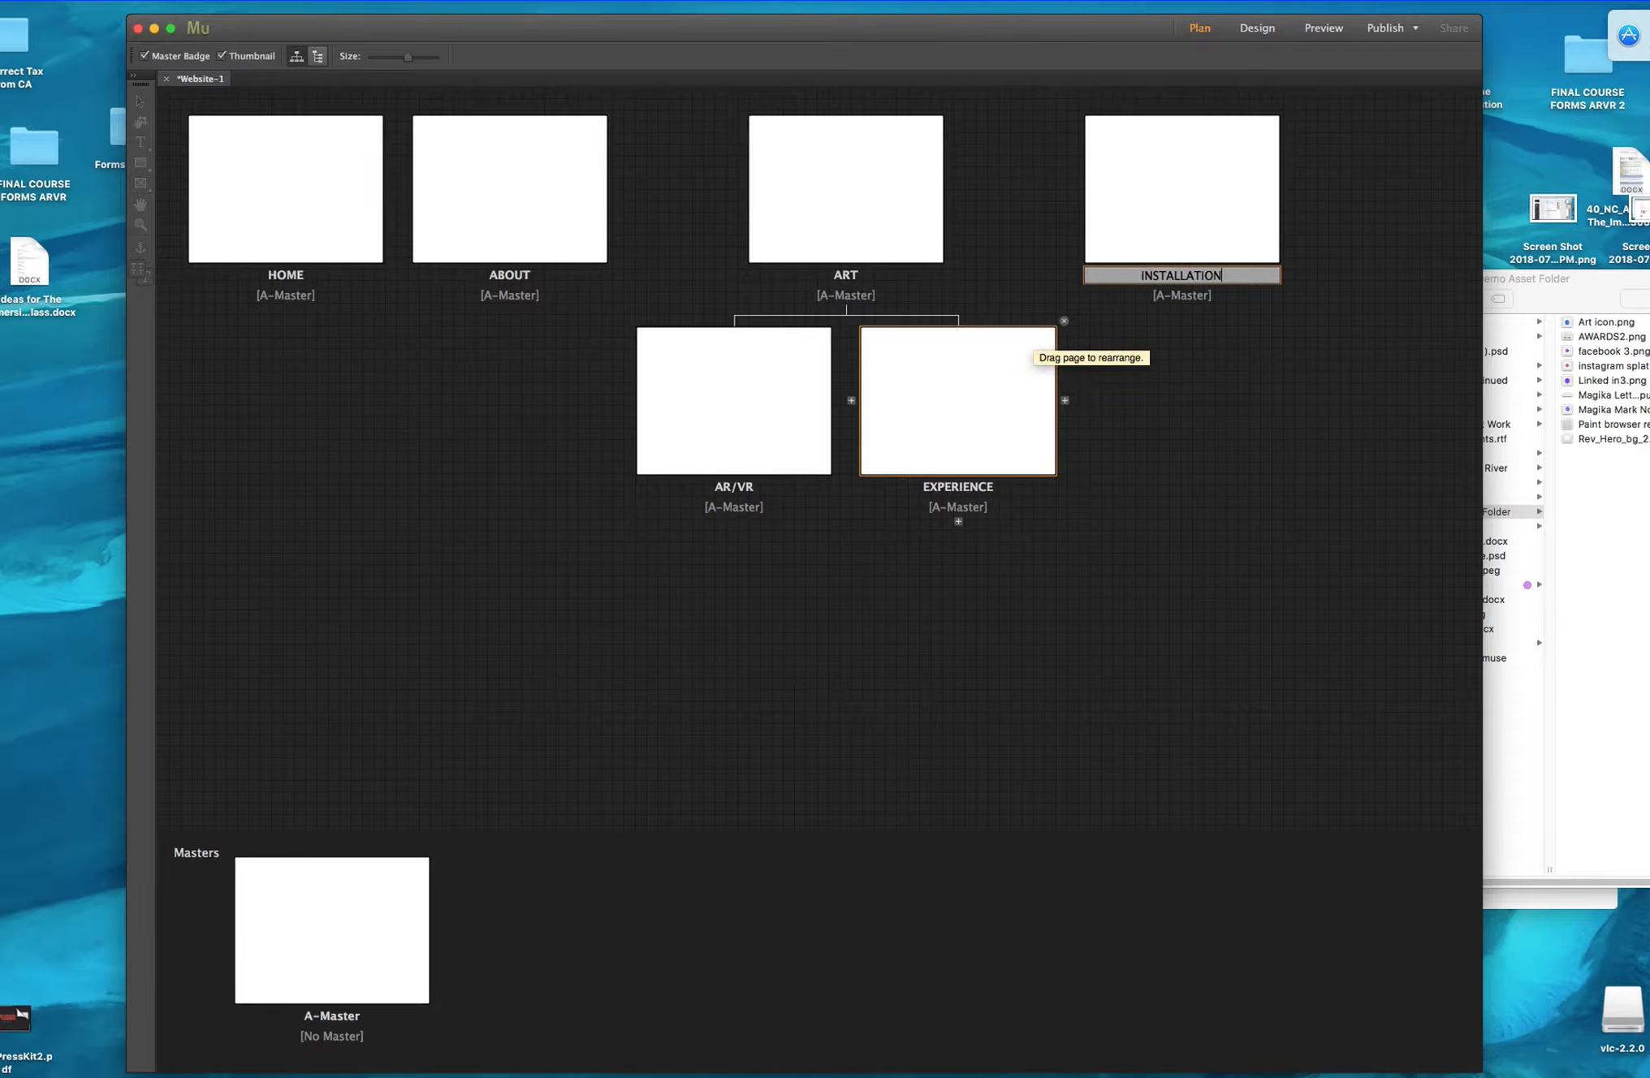
{"action": "key", "text": "Return"}
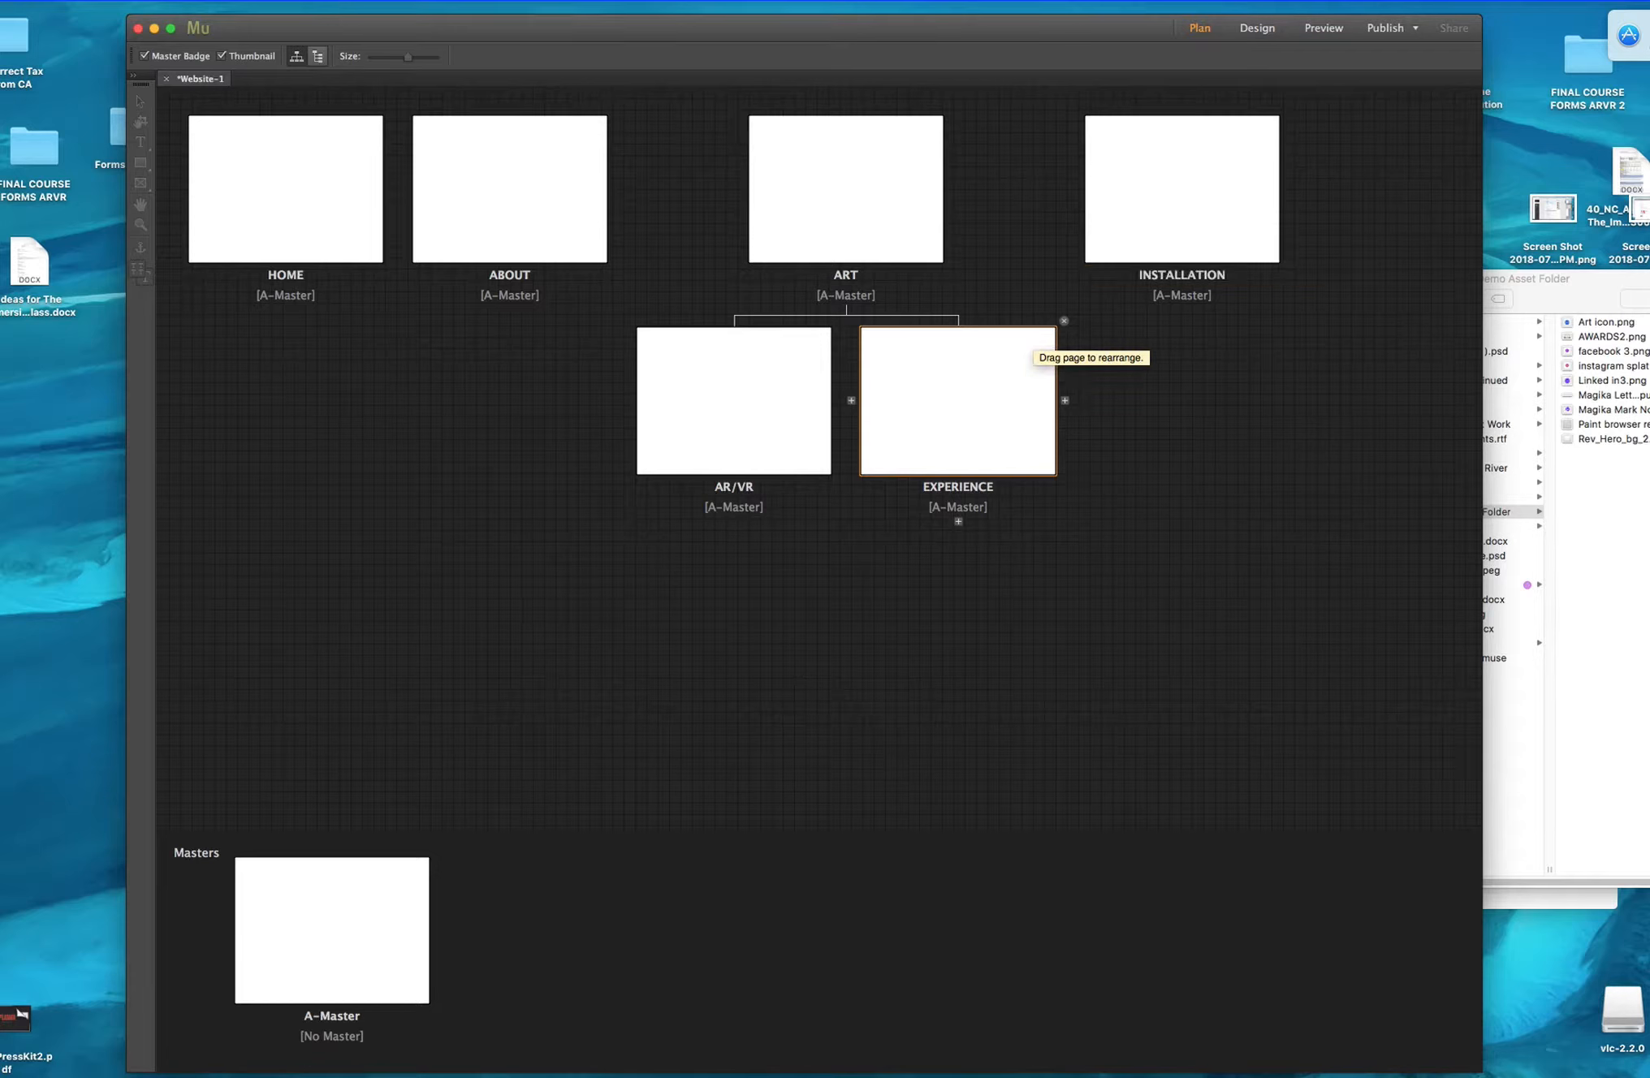
Add a top-level page named BROADCAST after the INSTALLATION page.
{"action": "left_click", "coordinate": [1295, 190]}
{"action": "left_click", "coordinate": [1294, 190]}
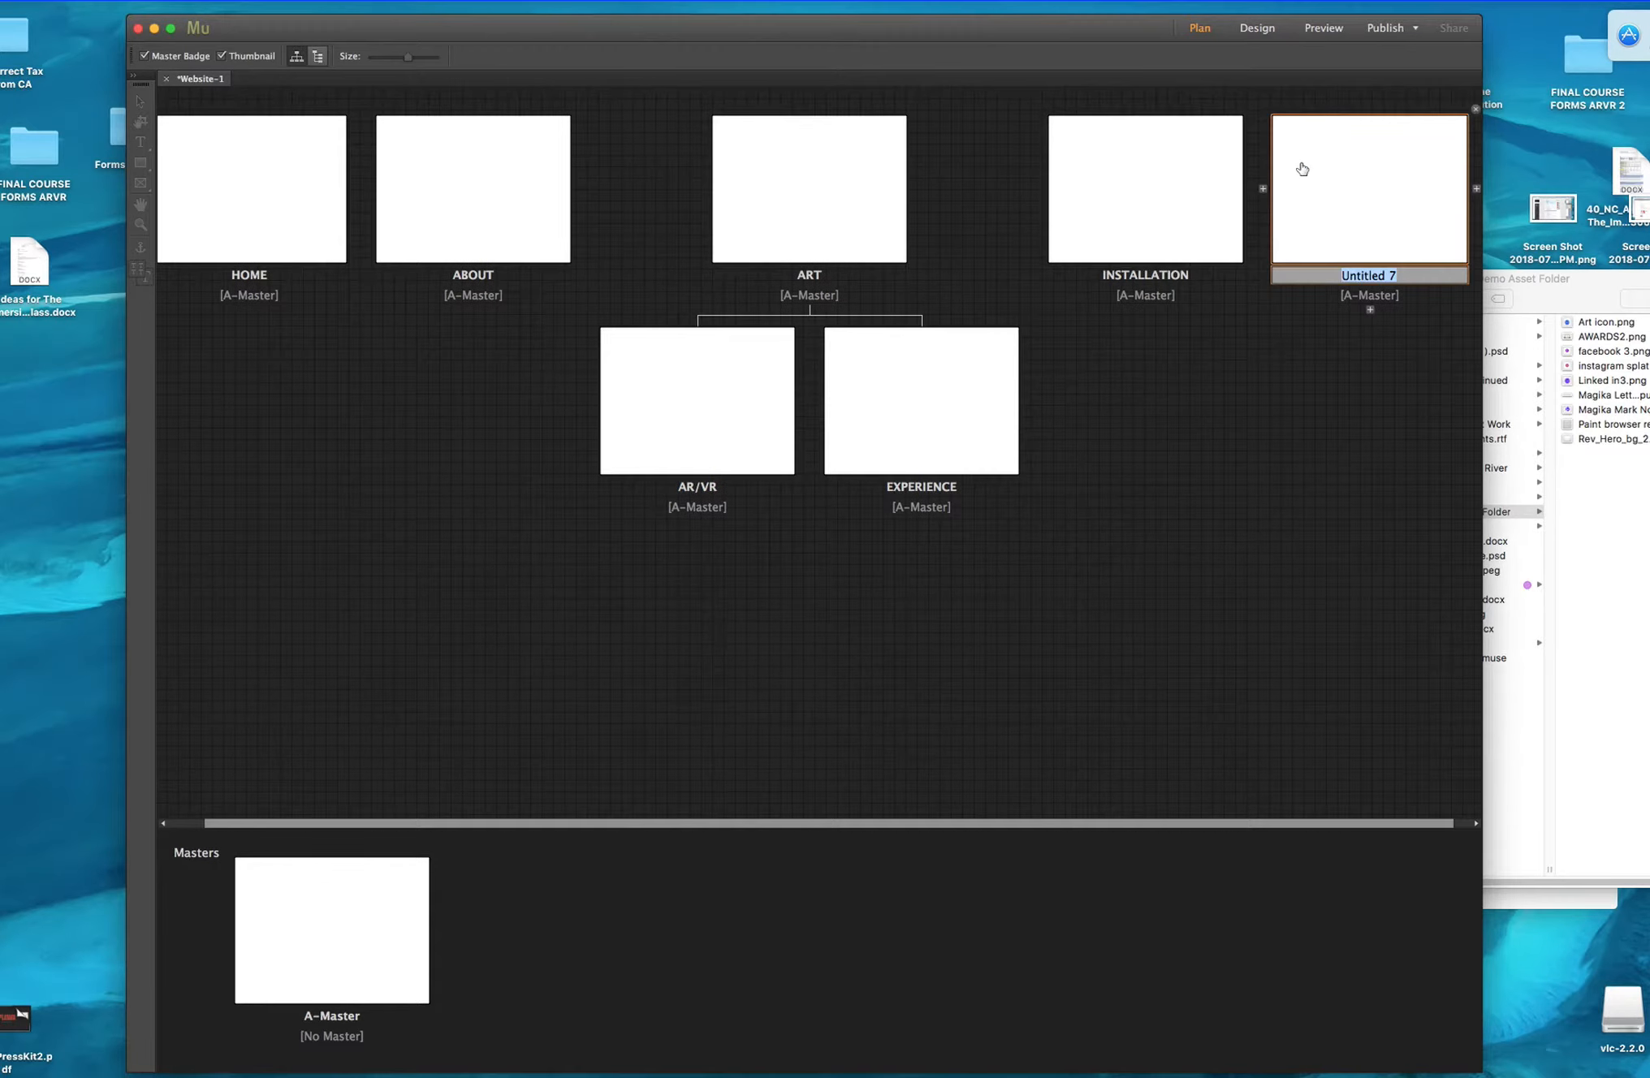
{"action": "type", "text": "B"}
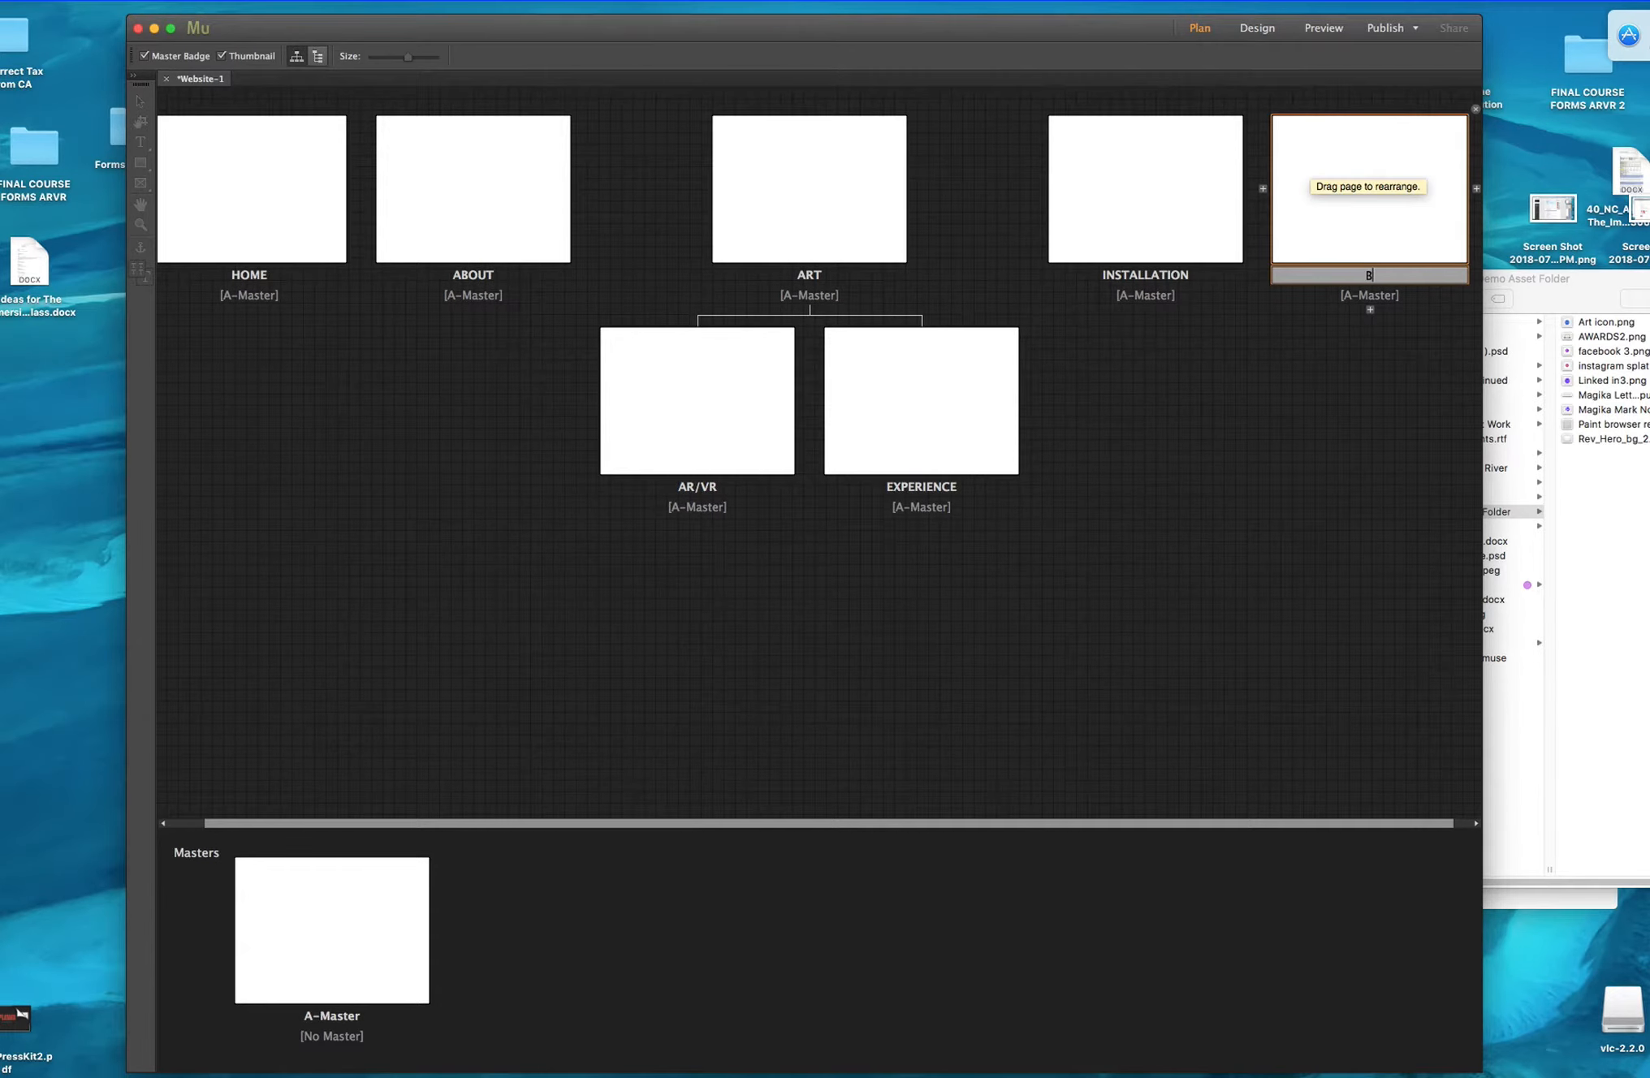
{"action": "type", "text": "ROADCAST WO"}
{"action": "key", "text": "BackSpace"}
{"action": "key", "text": "BackSpace"}
{"action": "key", "text": "BackSpace"}
{"action": "key", "text": "Return"}
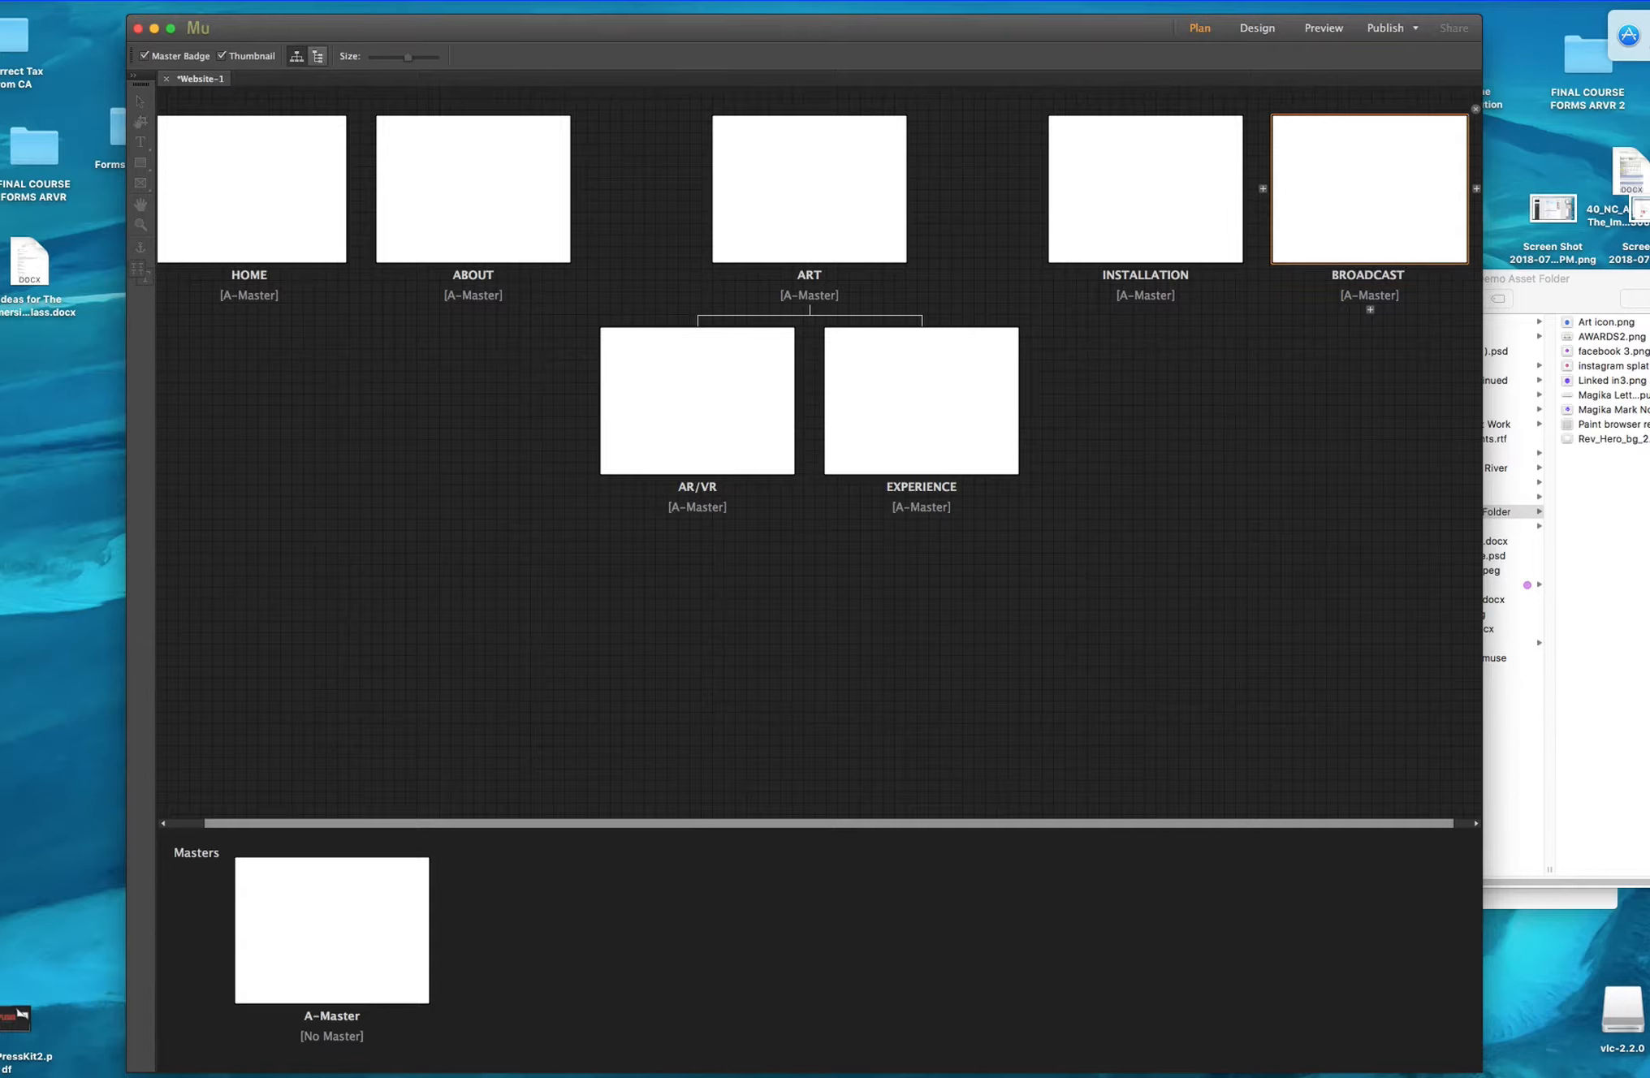
Add a top-level page named CONTACT after the BROADCAST page.
{"action": "left_click", "coordinate": [1475, 190]}
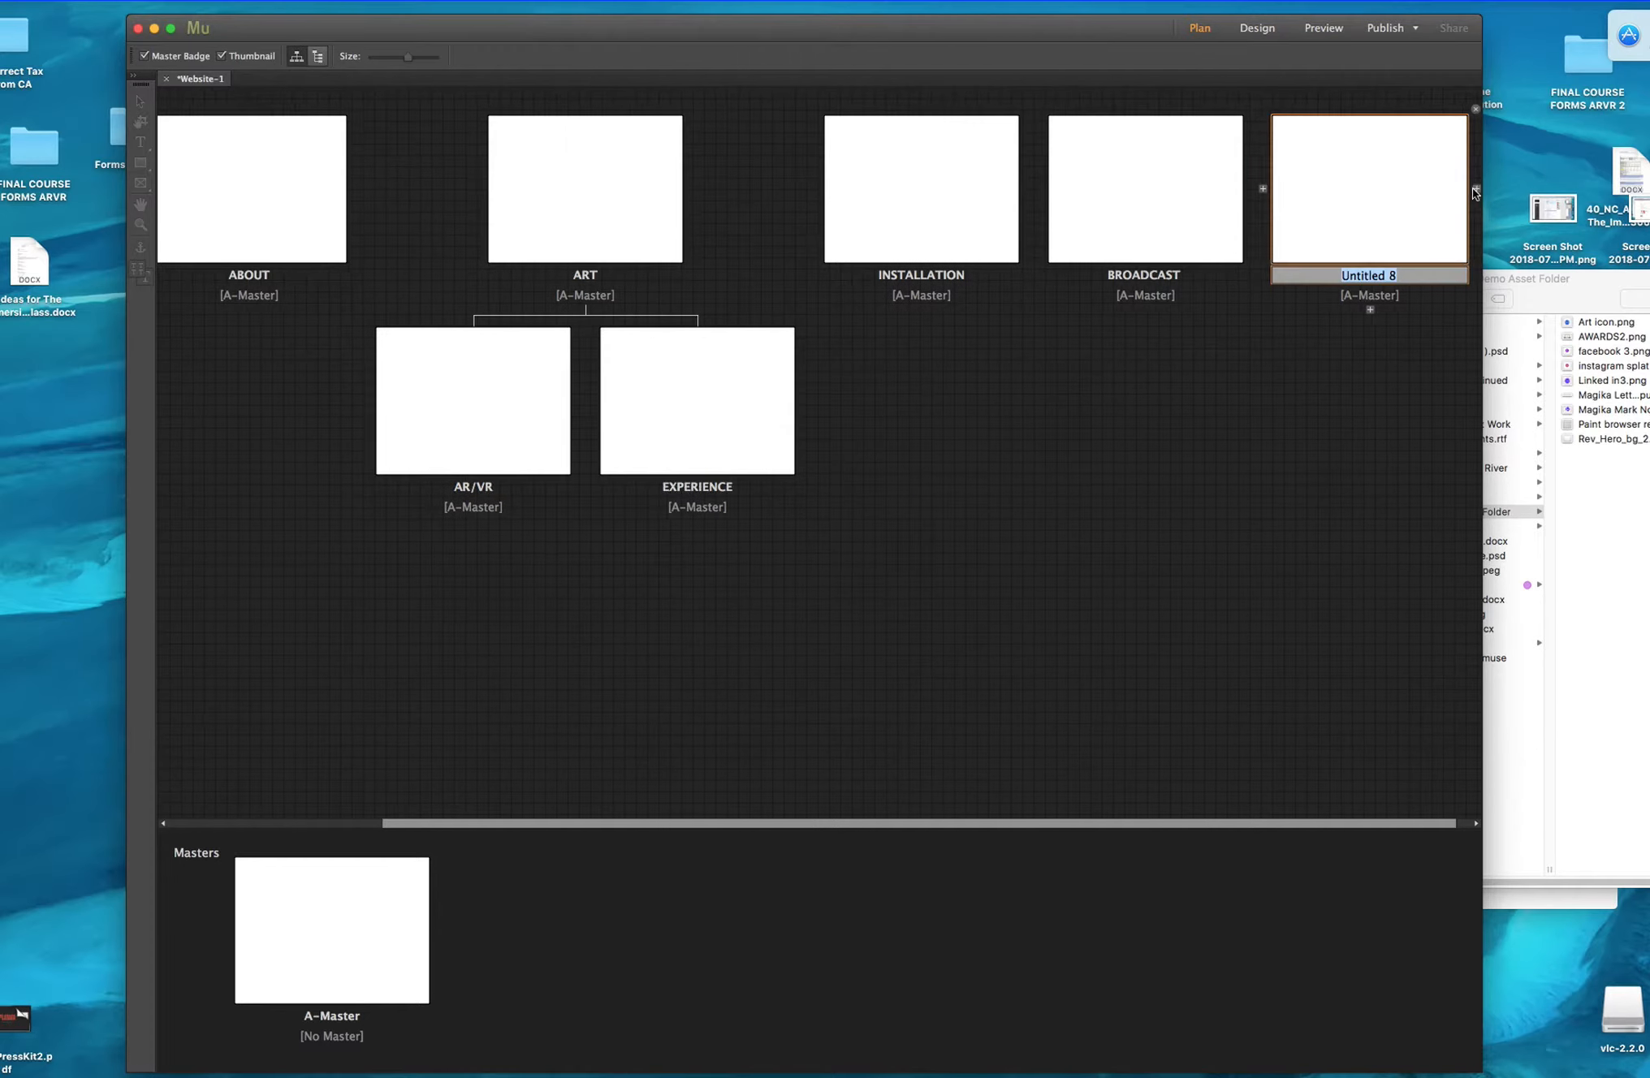
{"action": "type", "text": "CONTACT"}
{"action": "key", "text": "Return"}
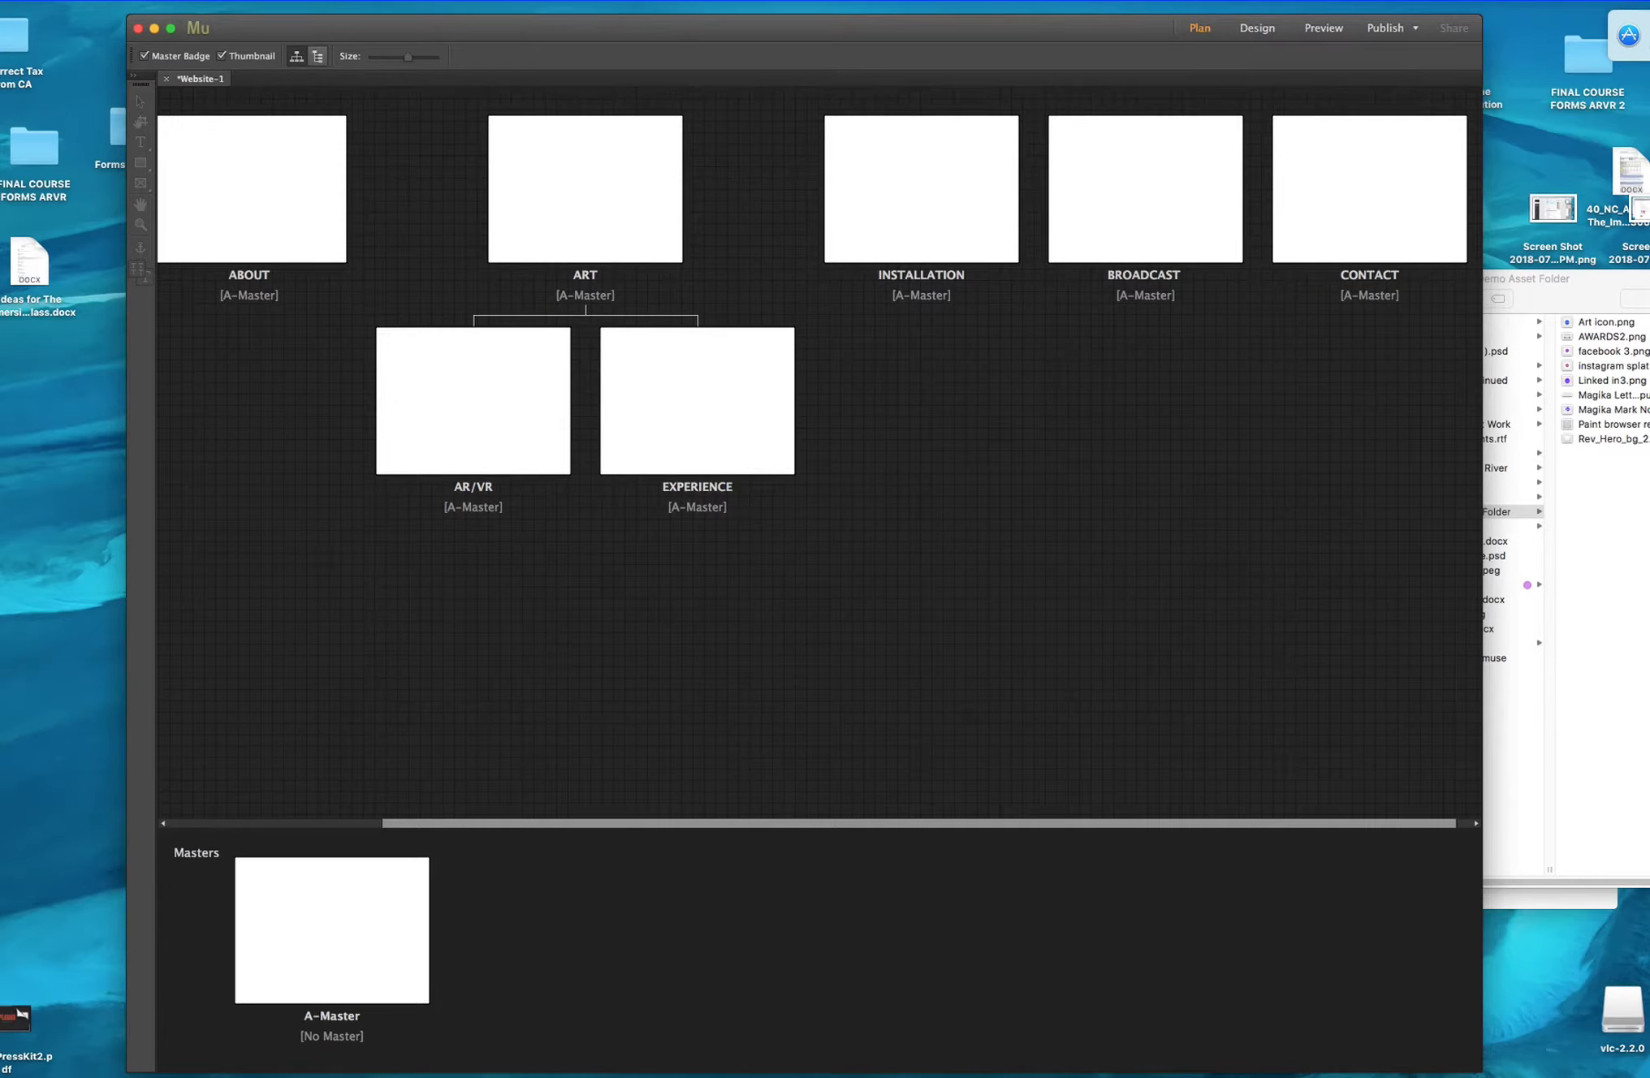
Reorder the site plan so the BROADCAST page sits between ABOUT and ART.
{"action": "left_click_drag", "start_coordinate": [1149, 210], "coordinate": [442, 193]}
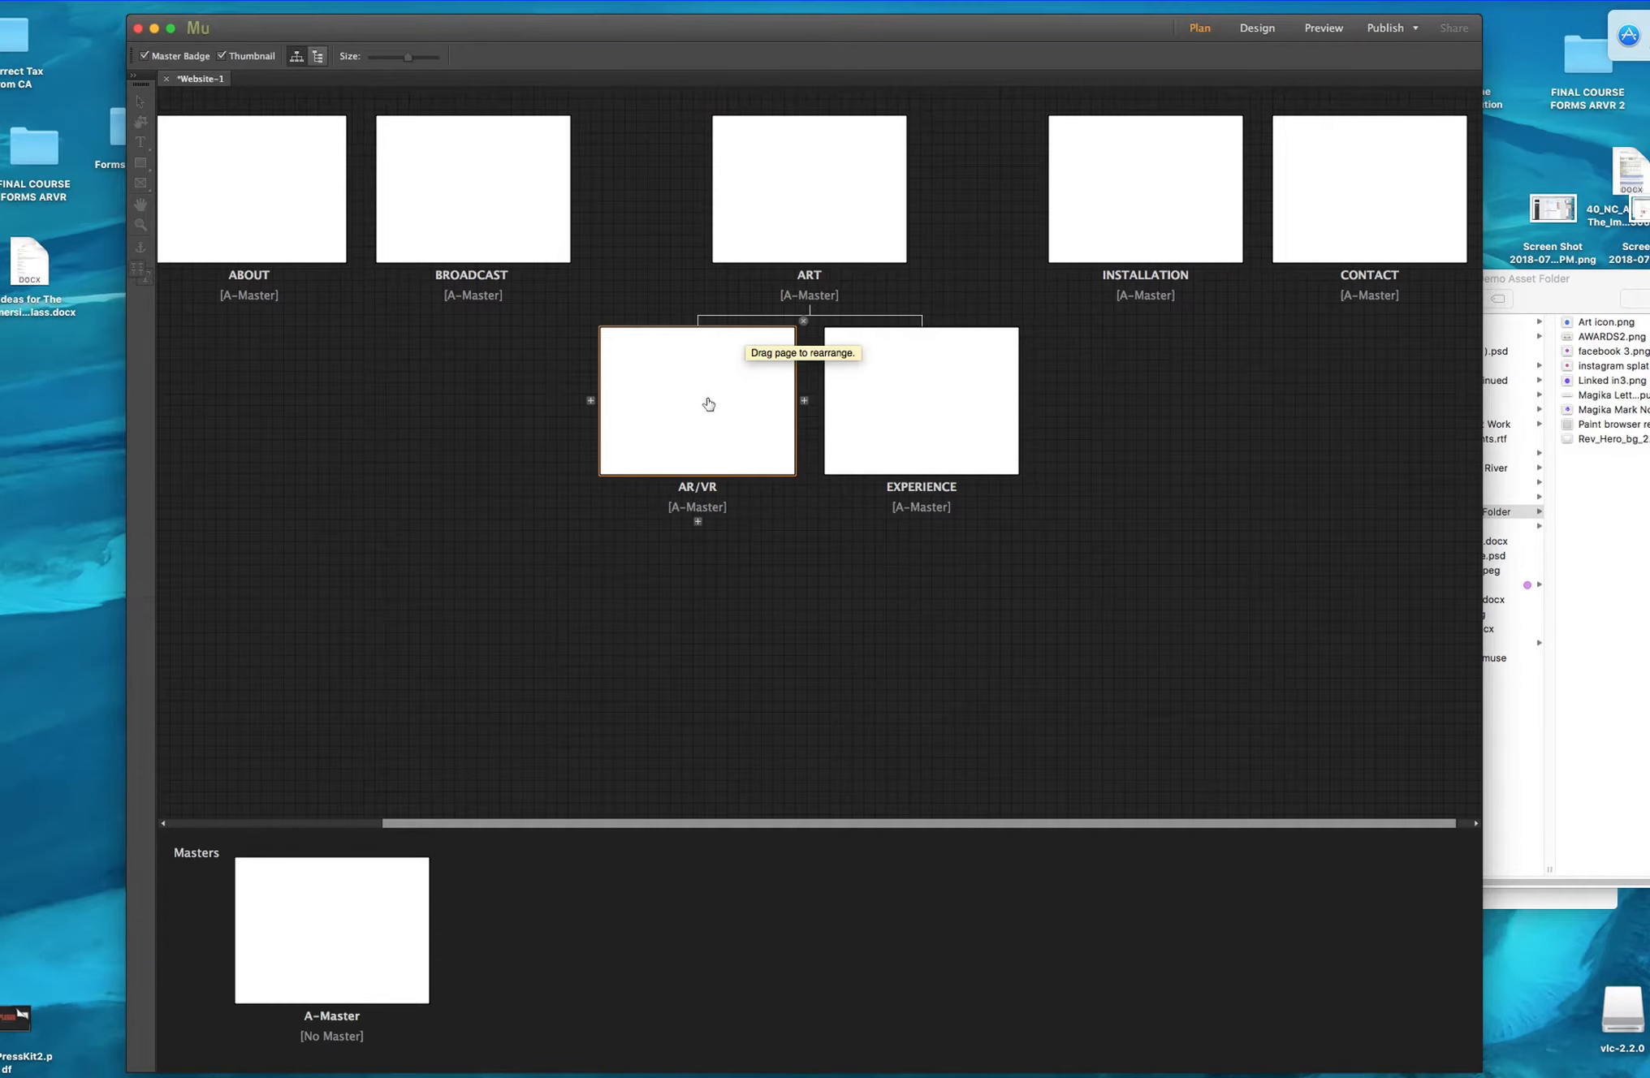
{"action": "left_click_drag", "start_coordinate": [1121, 197], "coordinate": [989, 193]}
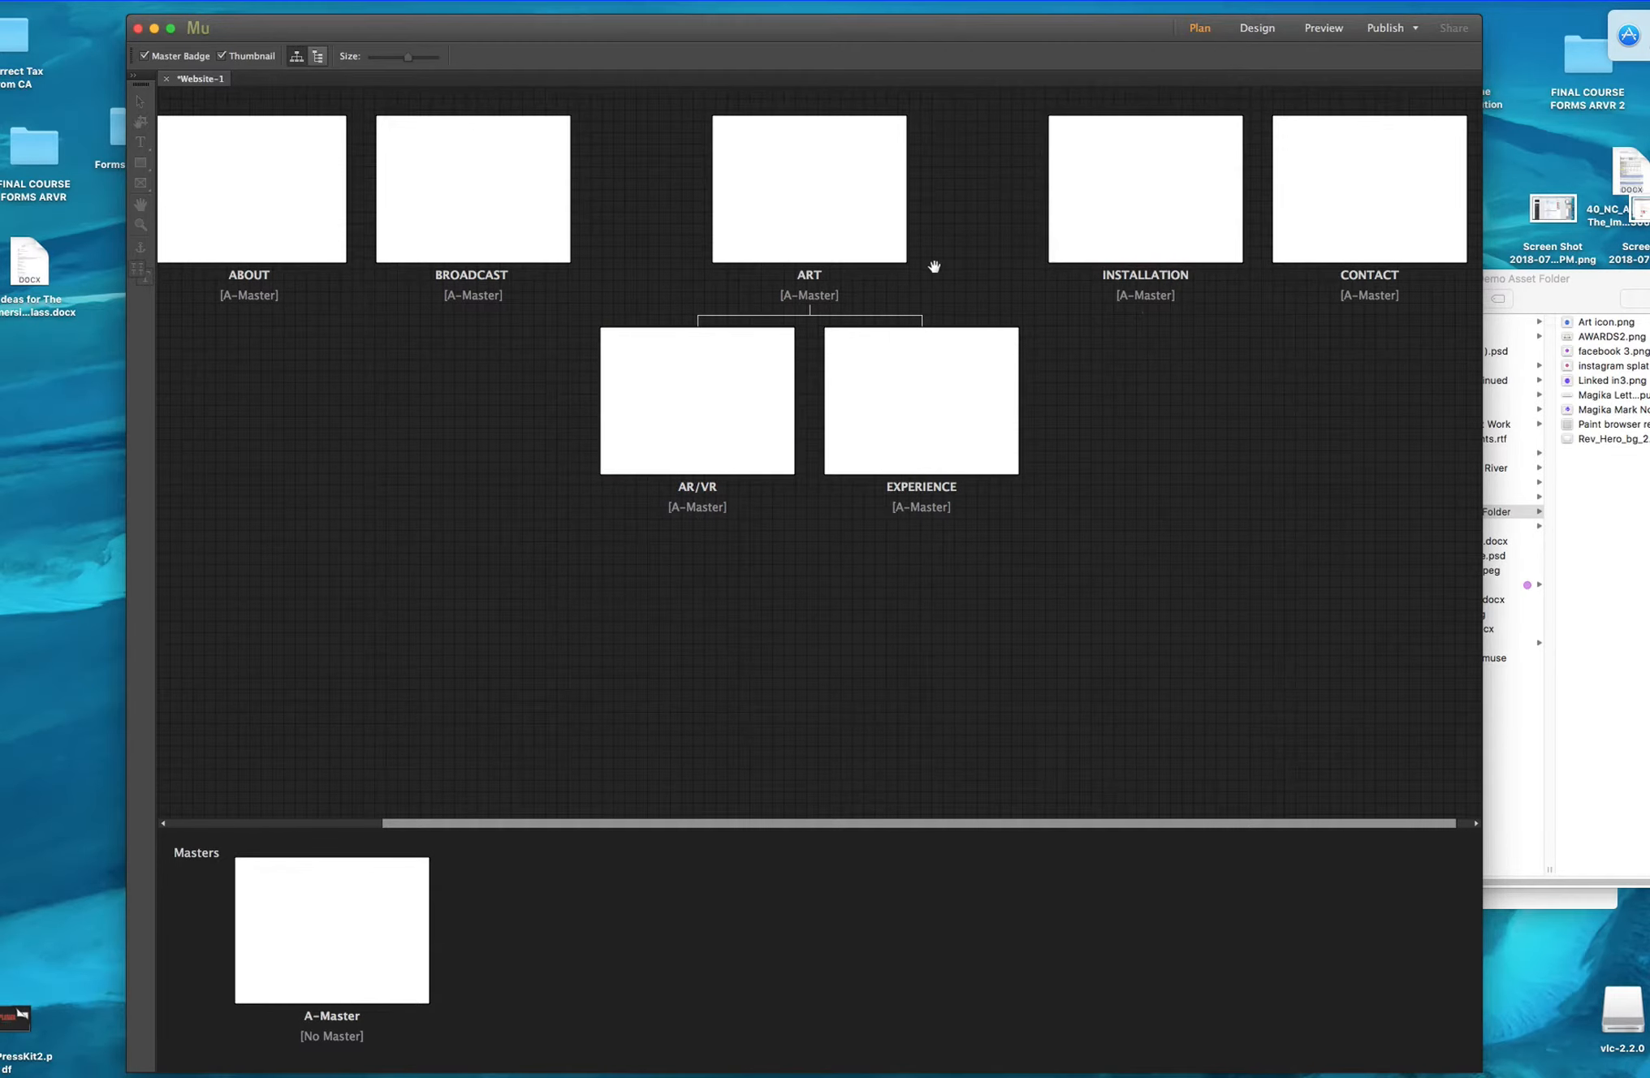
Move the EXPERIENCE and AR/VR child pages out from under ART to the top level, between INSTALLATION and CONTACT.
{"action": "left_click_drag", "start_coordinate": [864, 417], "coordinate": [1171, 228]}
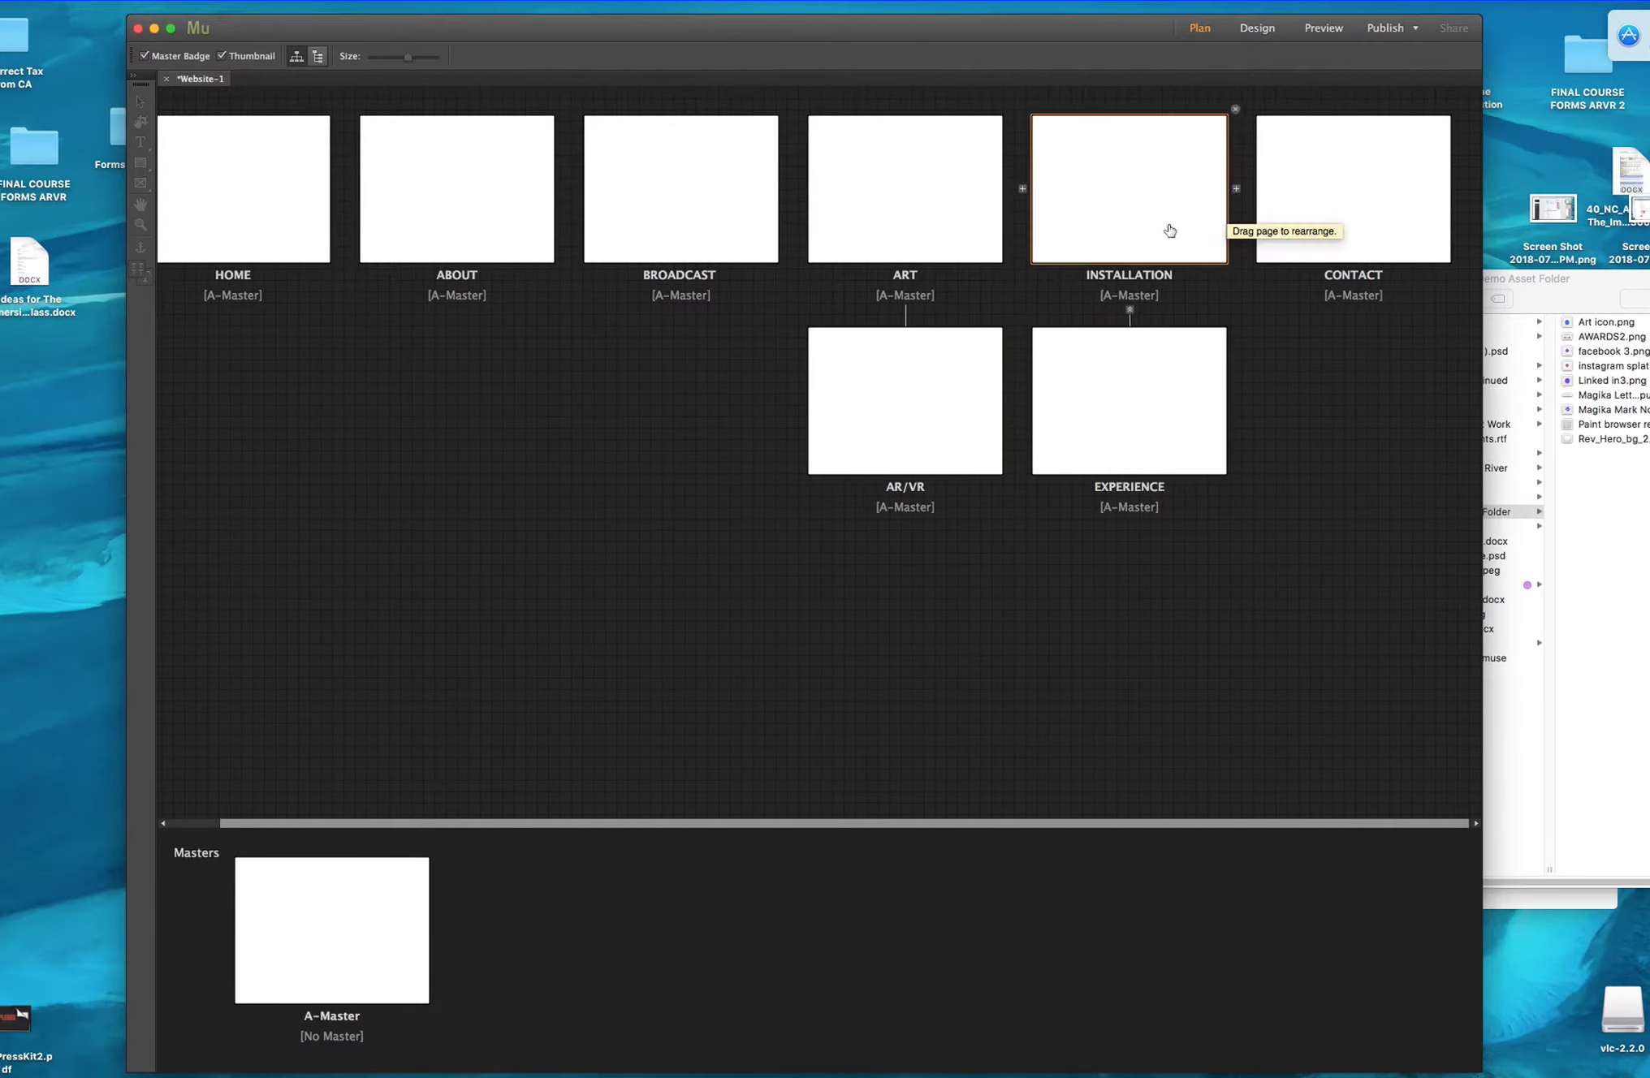
{"action": "left_click_drag", "start_coordinate": [867, 404], "coordinate": [1223, 197]}
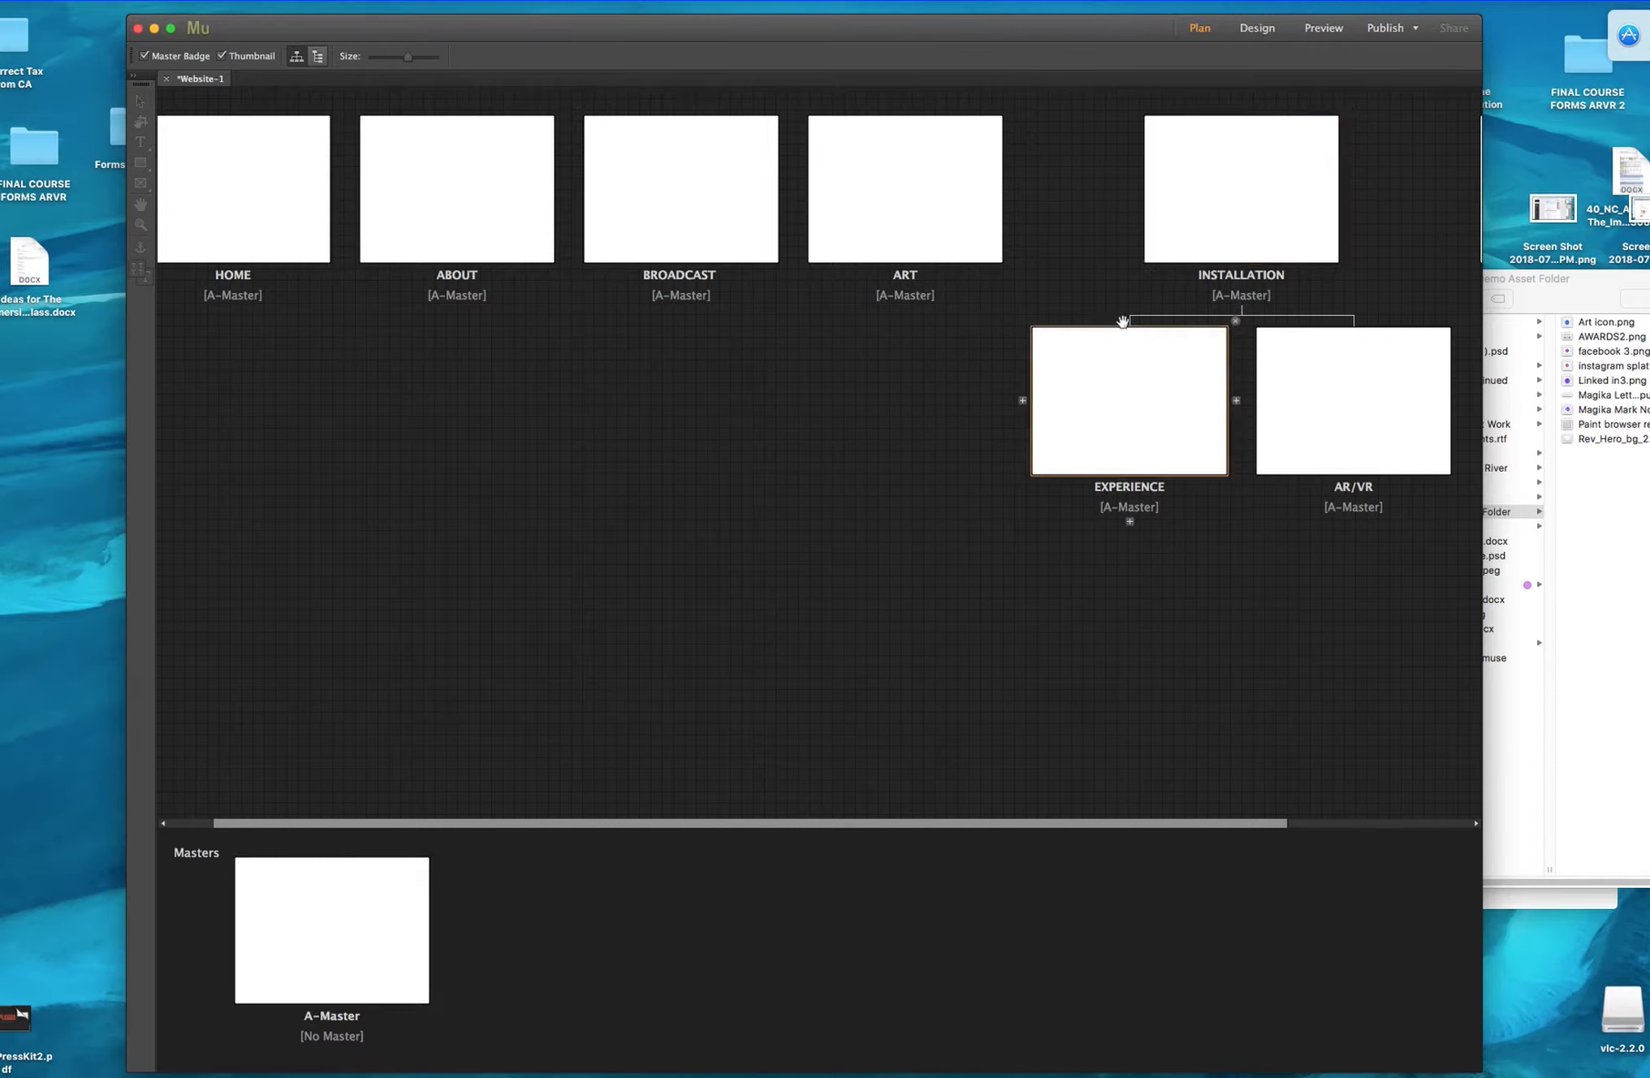
{"action": "left_click_drag", "start_coordinate": [1122, 445], "coordinate": [1374, 220]}
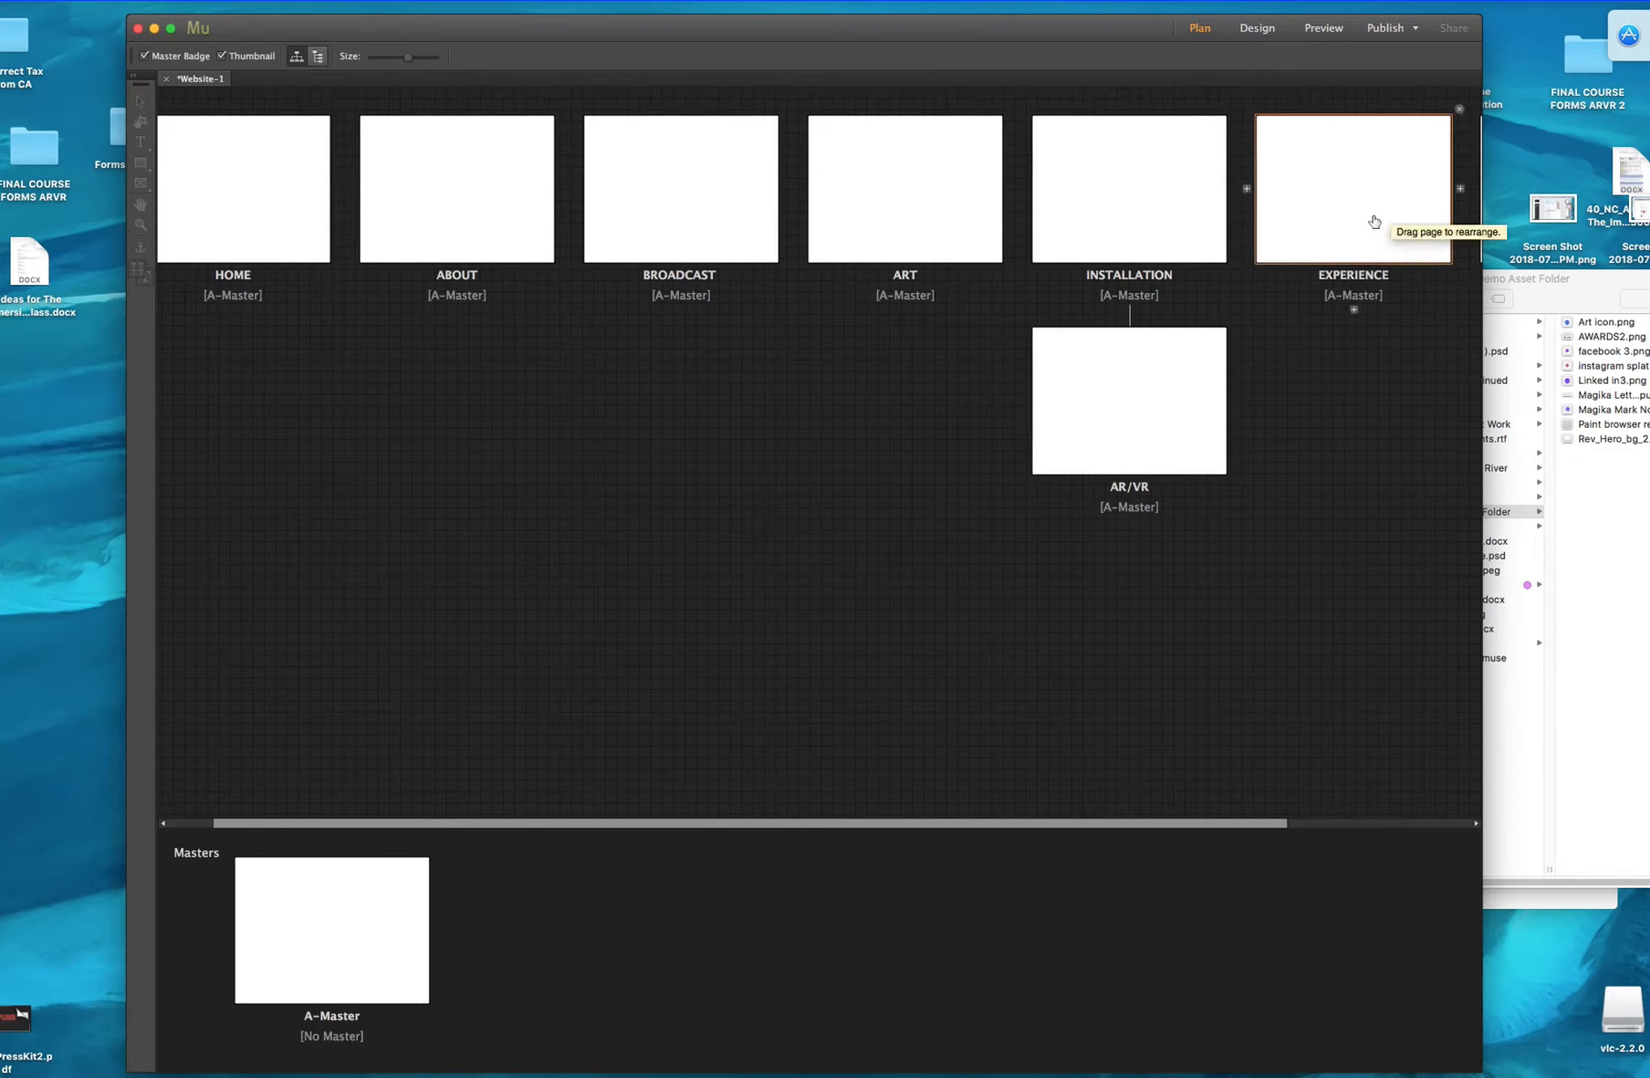
{"action": "left_click_drag", "start_coordinate": [1084, 428], "coordinate": [1299, 332]}
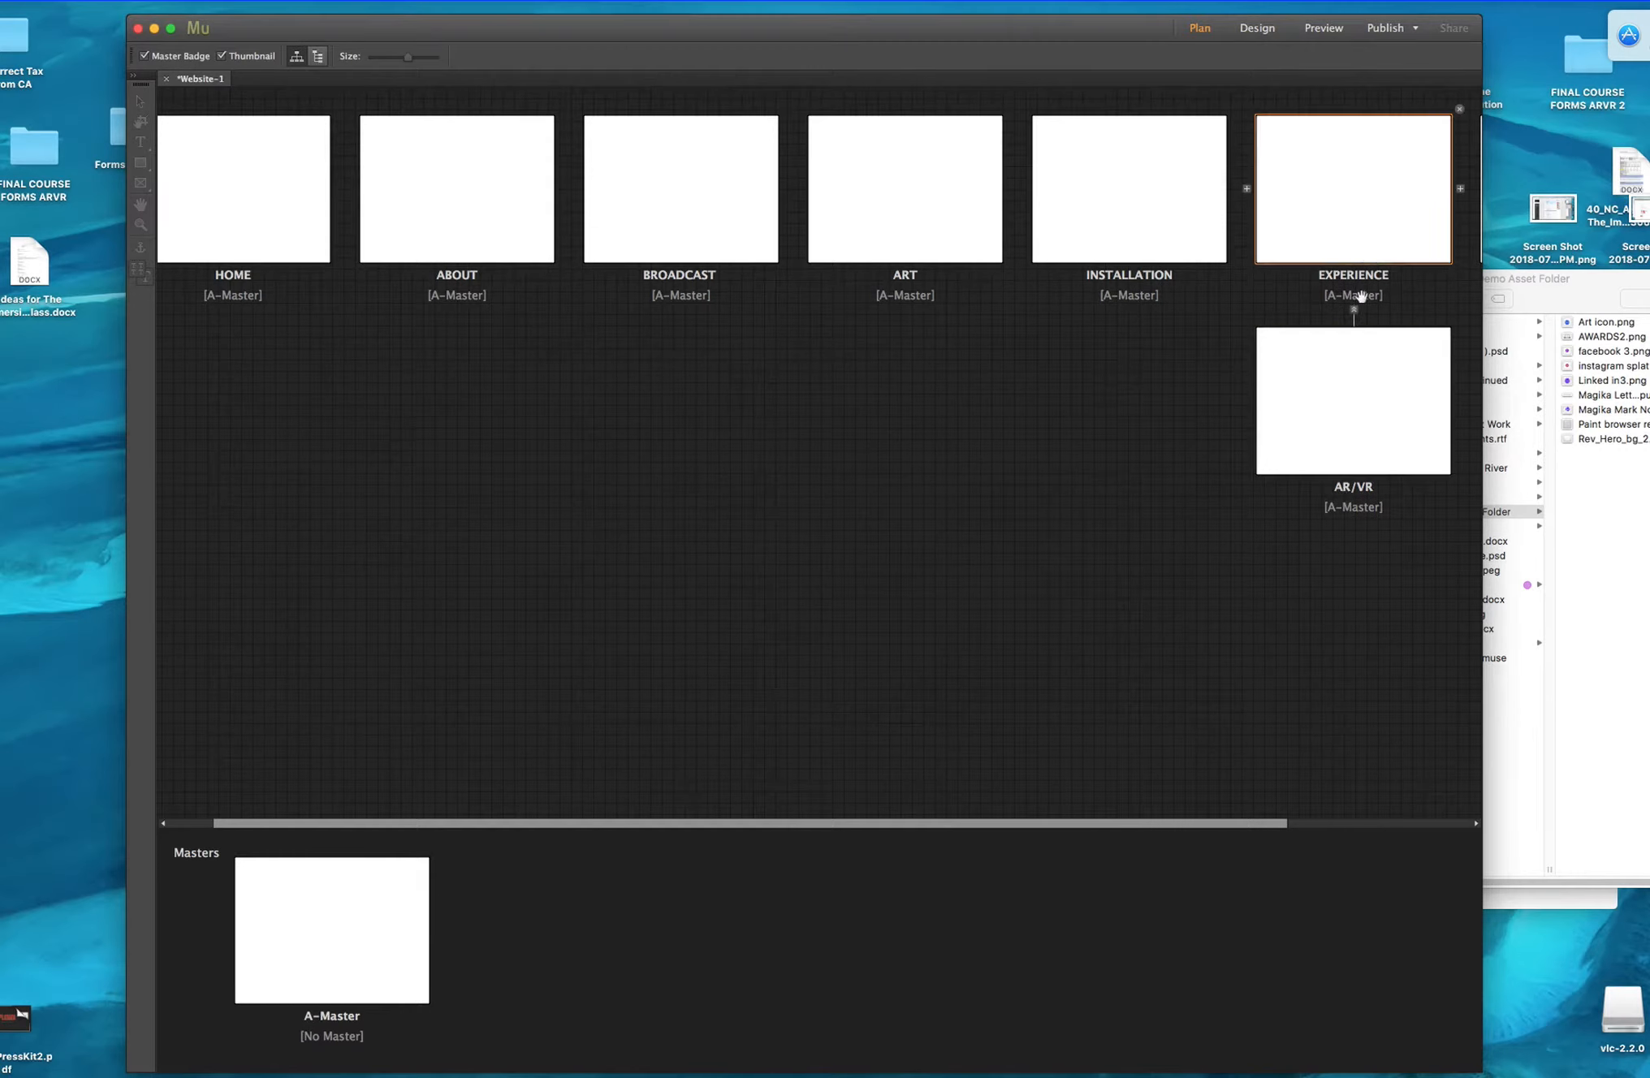
{"action": "left_click_drag", "start_coordinate": [1249, 822], "coordinate": [1433, 816]}
{"action": "left_click_drag", "start_coordinate": [1068, 410], "coordinate": [1244, 184]}
{"action": "left_click_drag", "start_coordinate": [1153, 380], "coordinate": [1230, 184]}
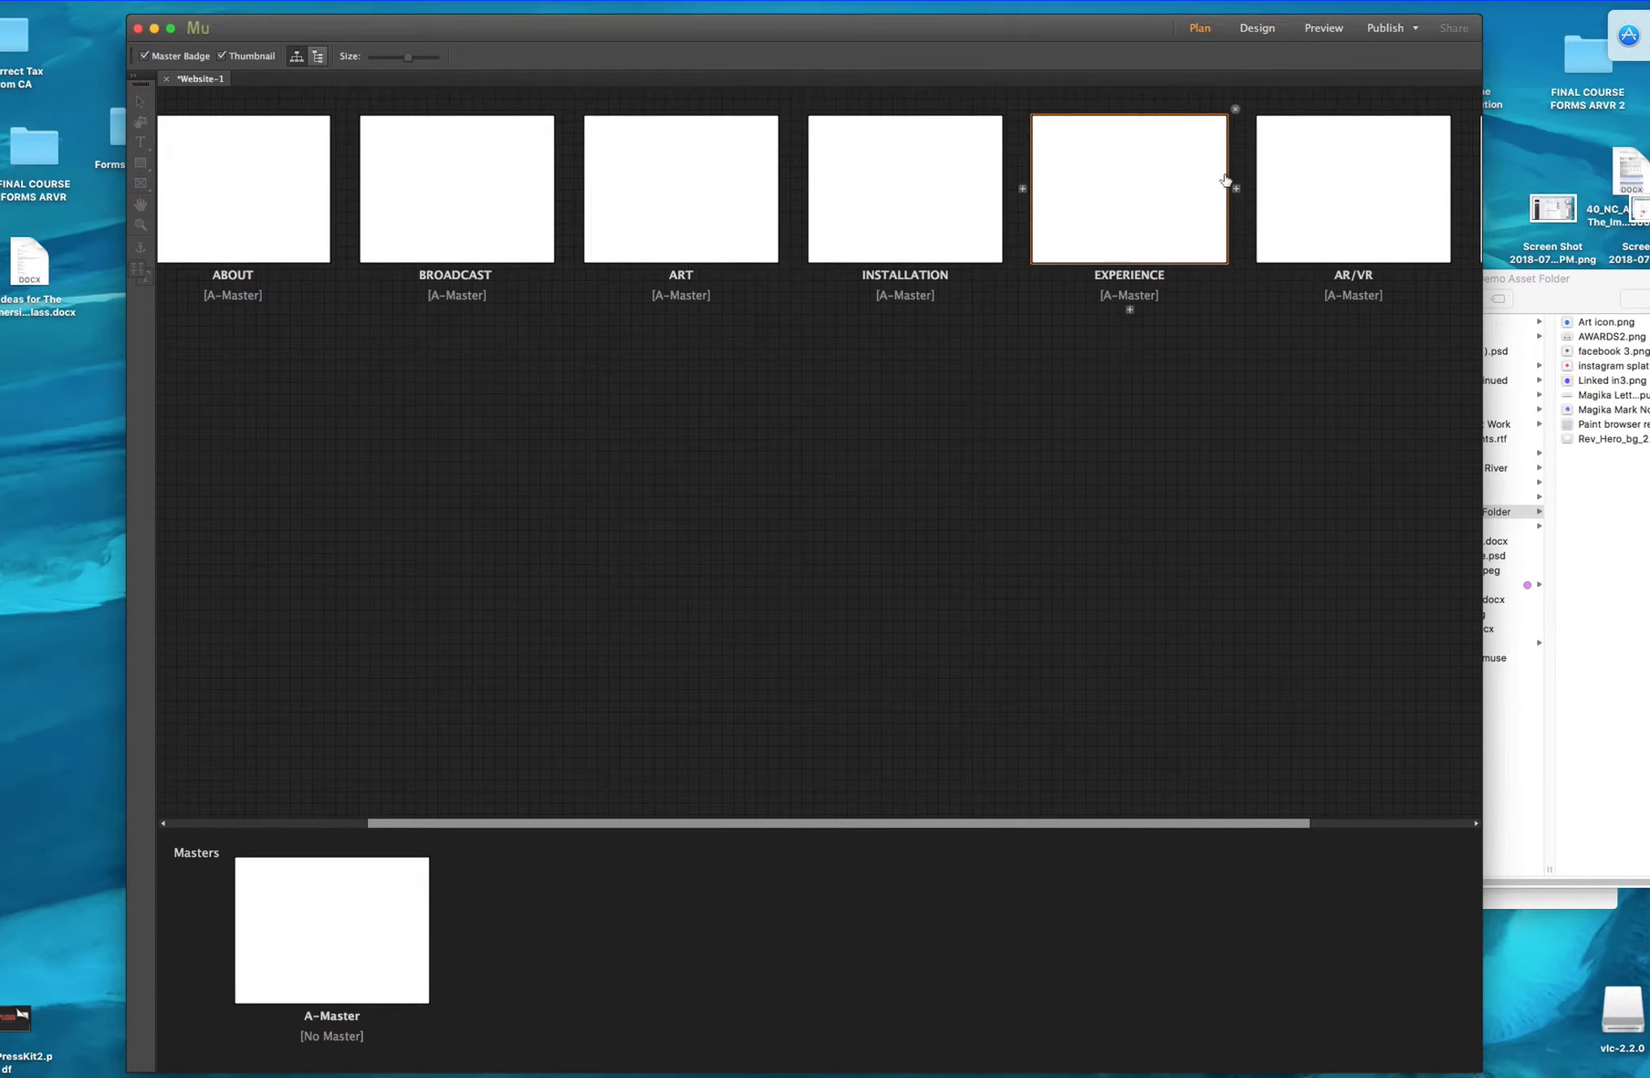
Open the A-Master page for editing in Design view.
{"action": "left_click_drag", "start_coordinate": [1190, 823], "coordinate": [746, 828]}
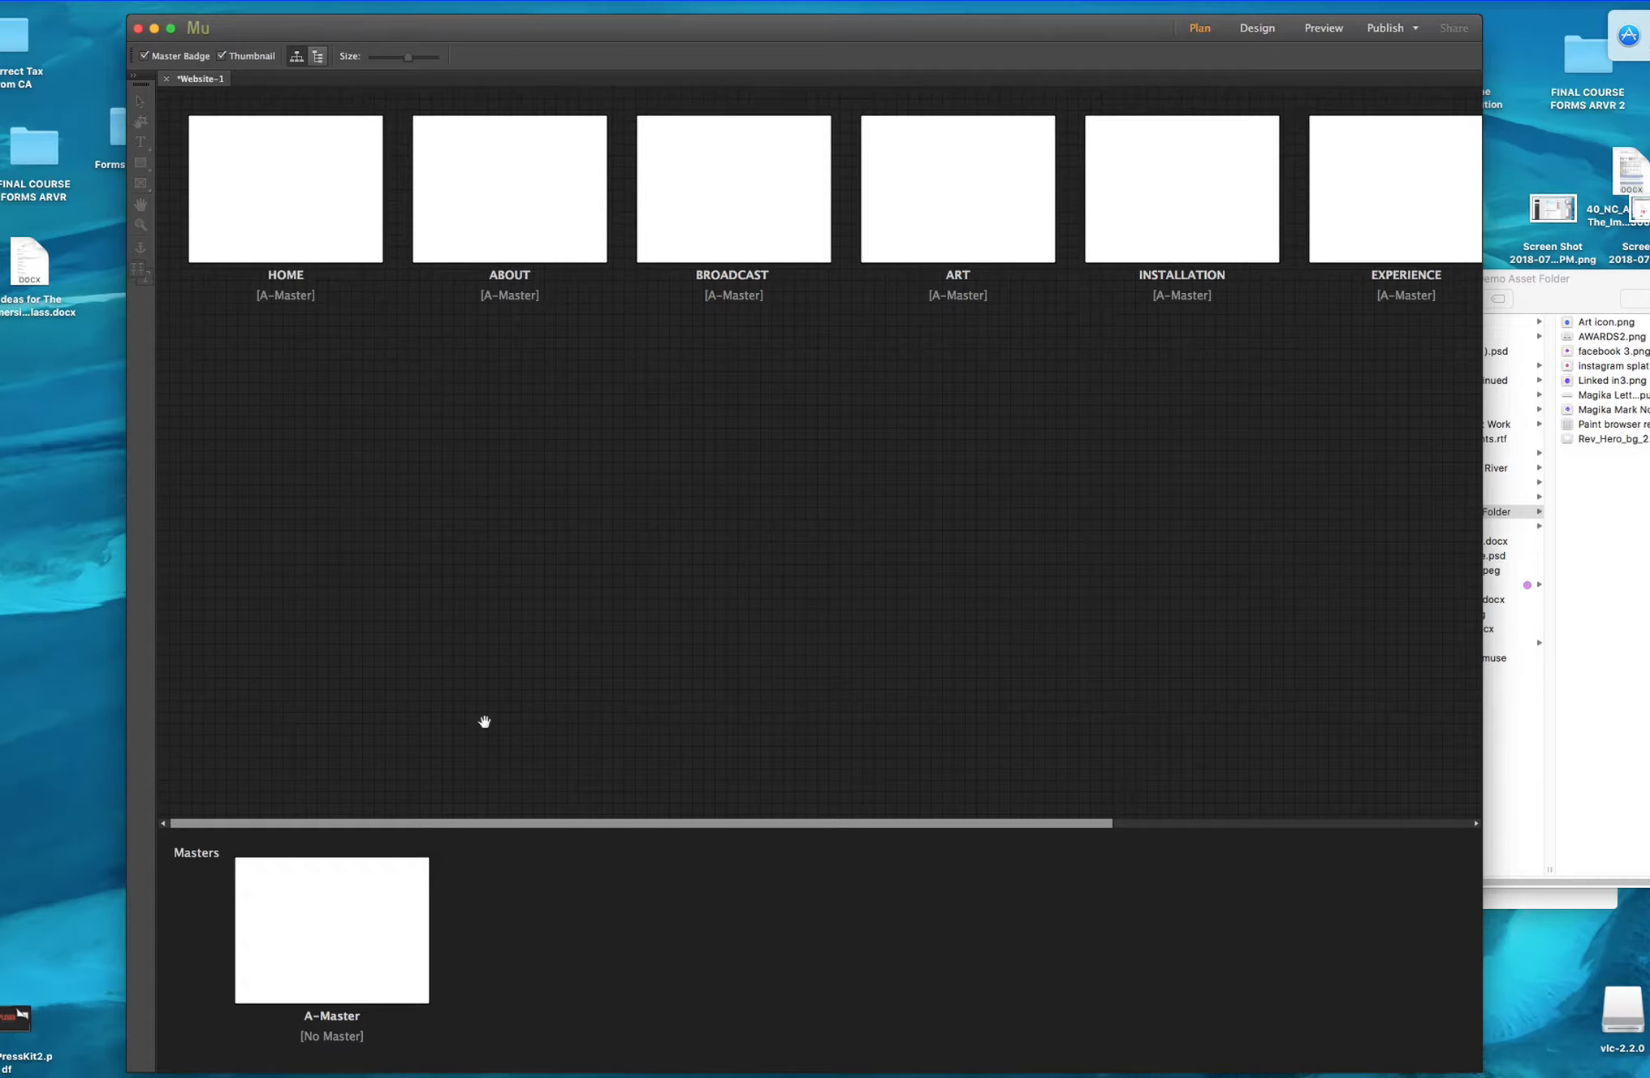
{"action": "double_click", "coordinate": [329, 940]}
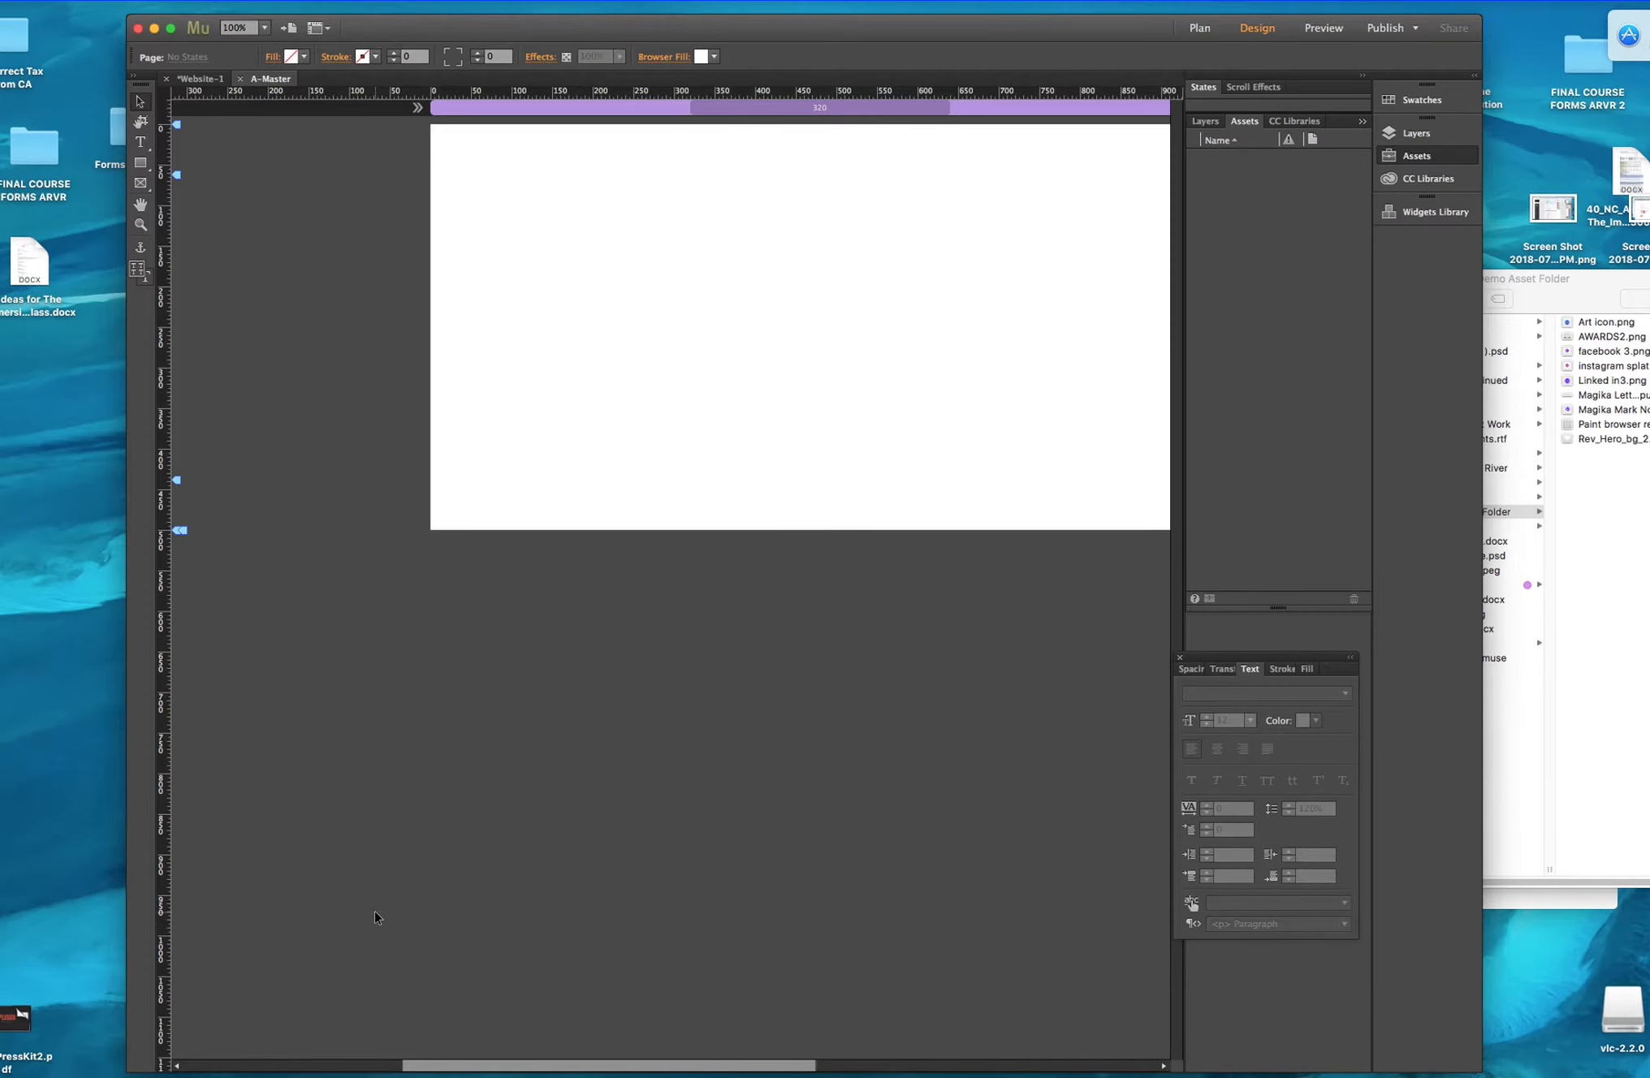
Set the master page's browser fill to solid black.
{"action": "left_click_drag", "start_coordinate": [786, 1065], "coordinate": [846, 1063]}
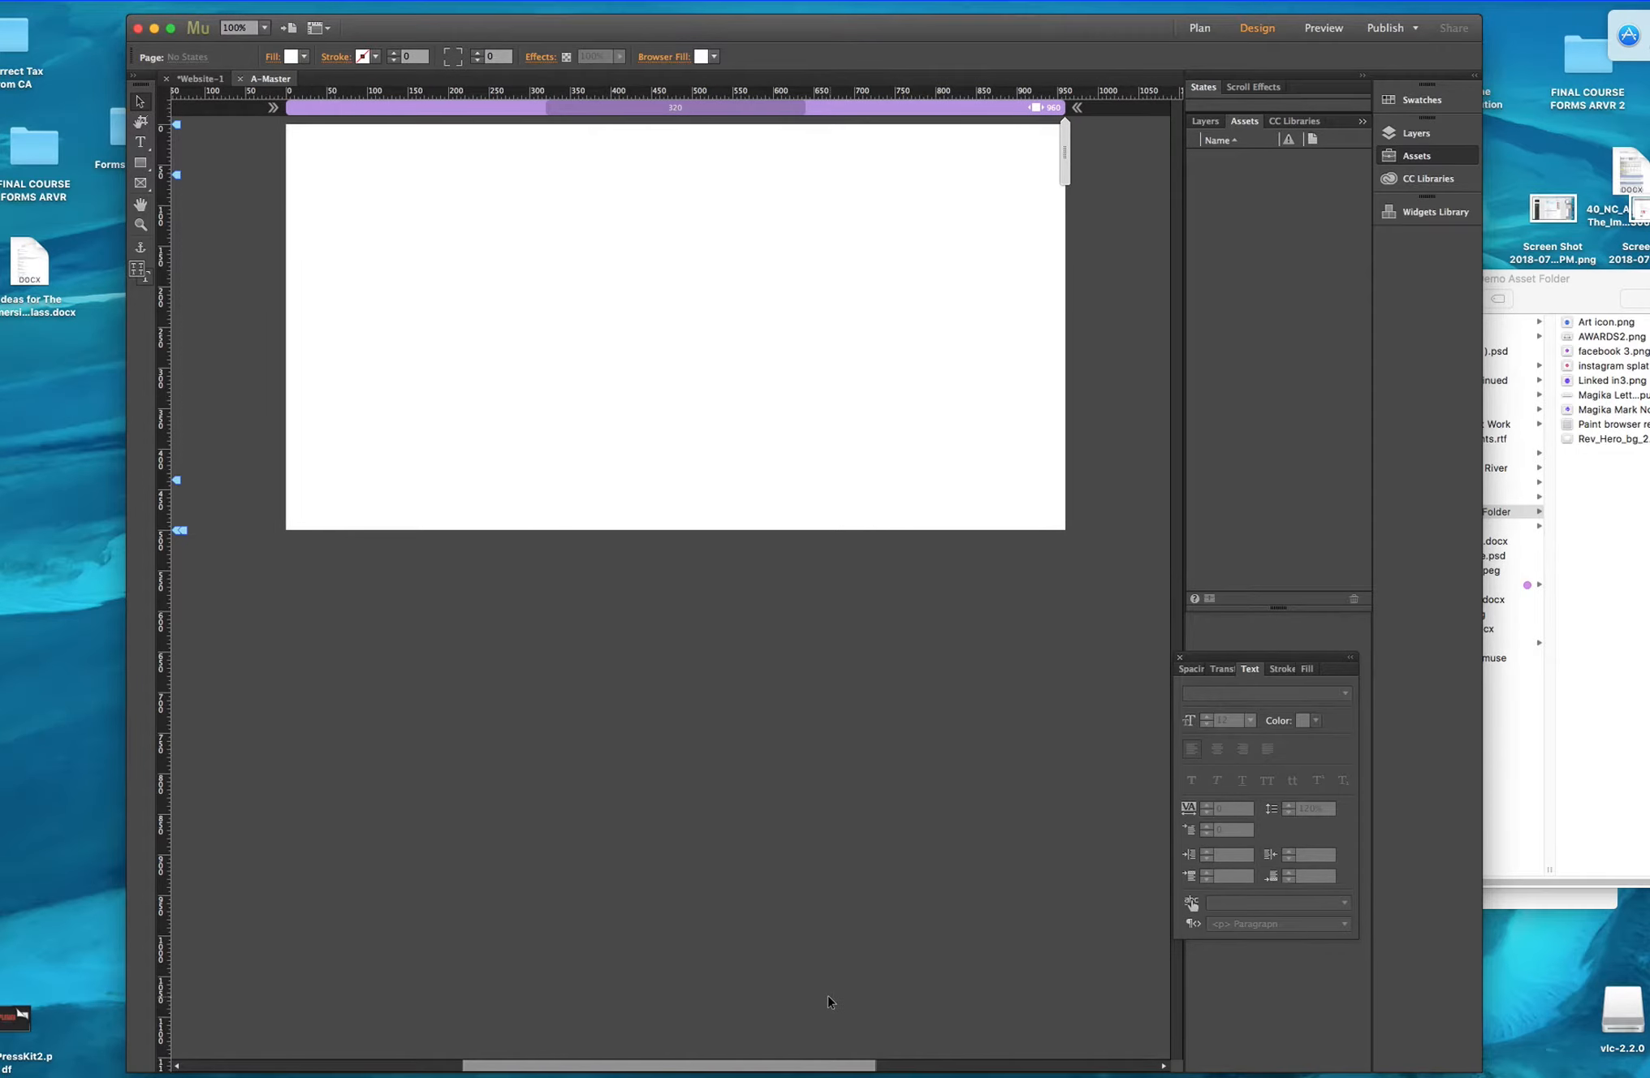
{"action": "left_click", "coordinate": [216, 305]}
{"action": "left_click", "coordinate": [713, 59]}
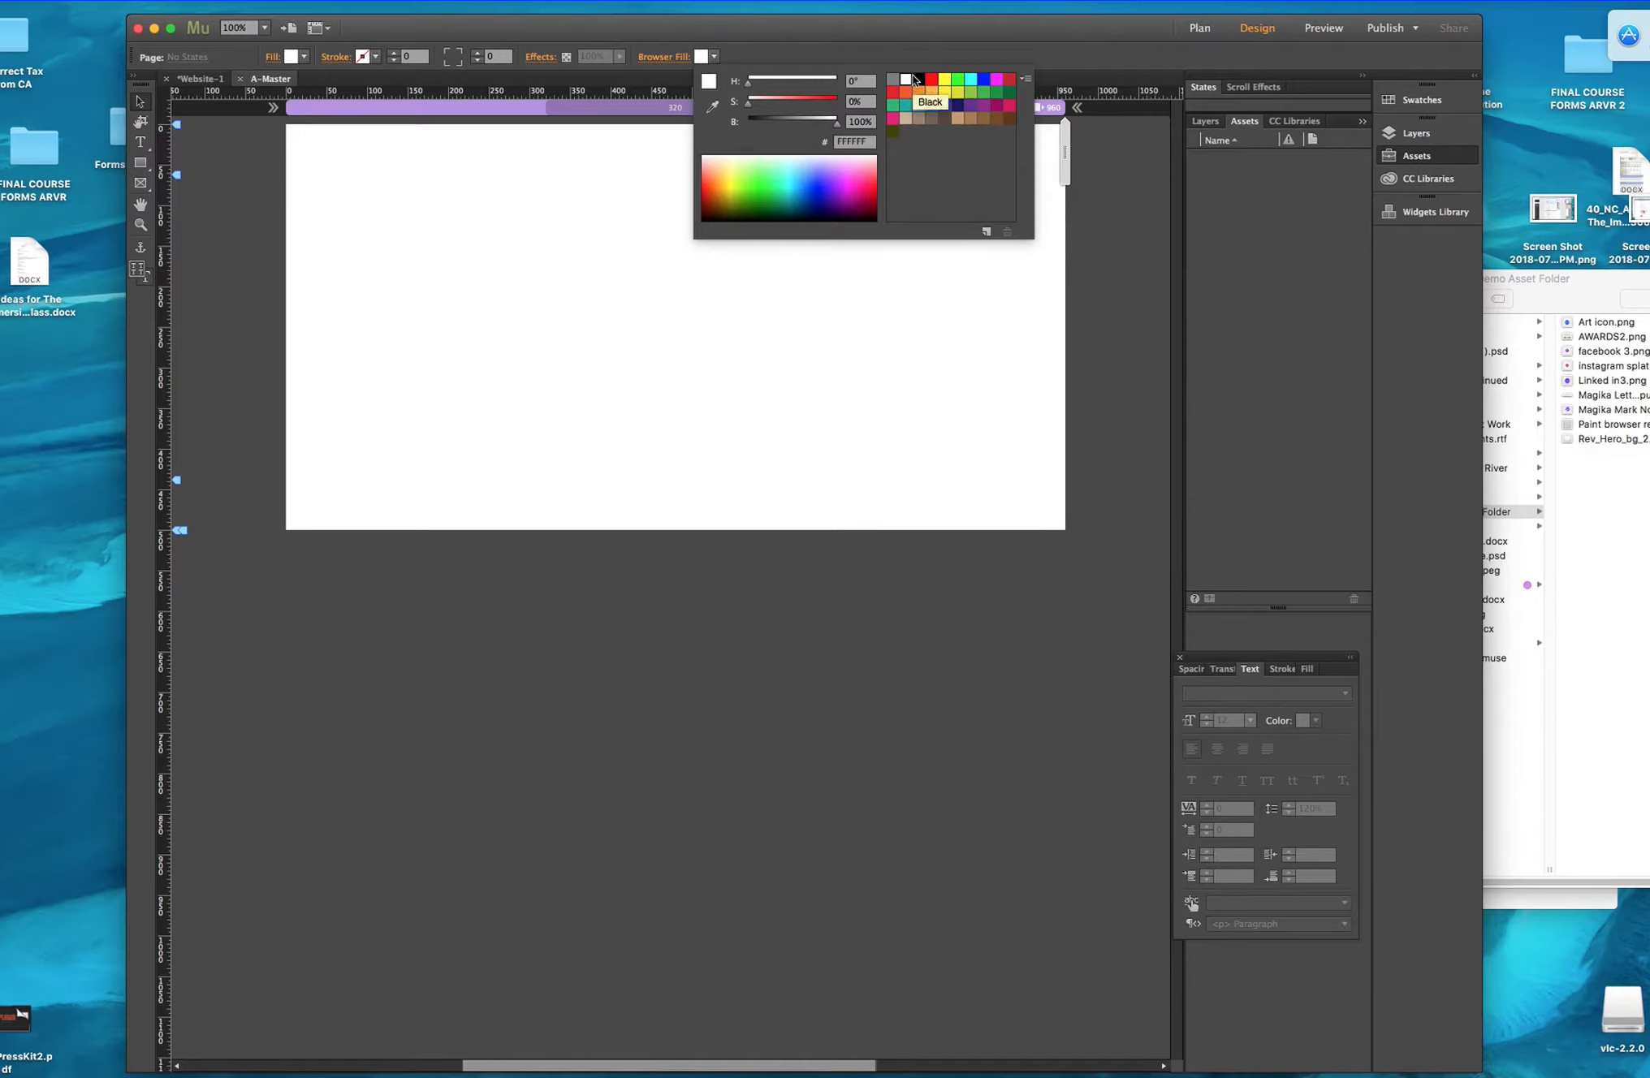
{"action": "left_click", "coordinate": [918, 81]}
{"action": "left_click", "coordinate": [786, 572]}
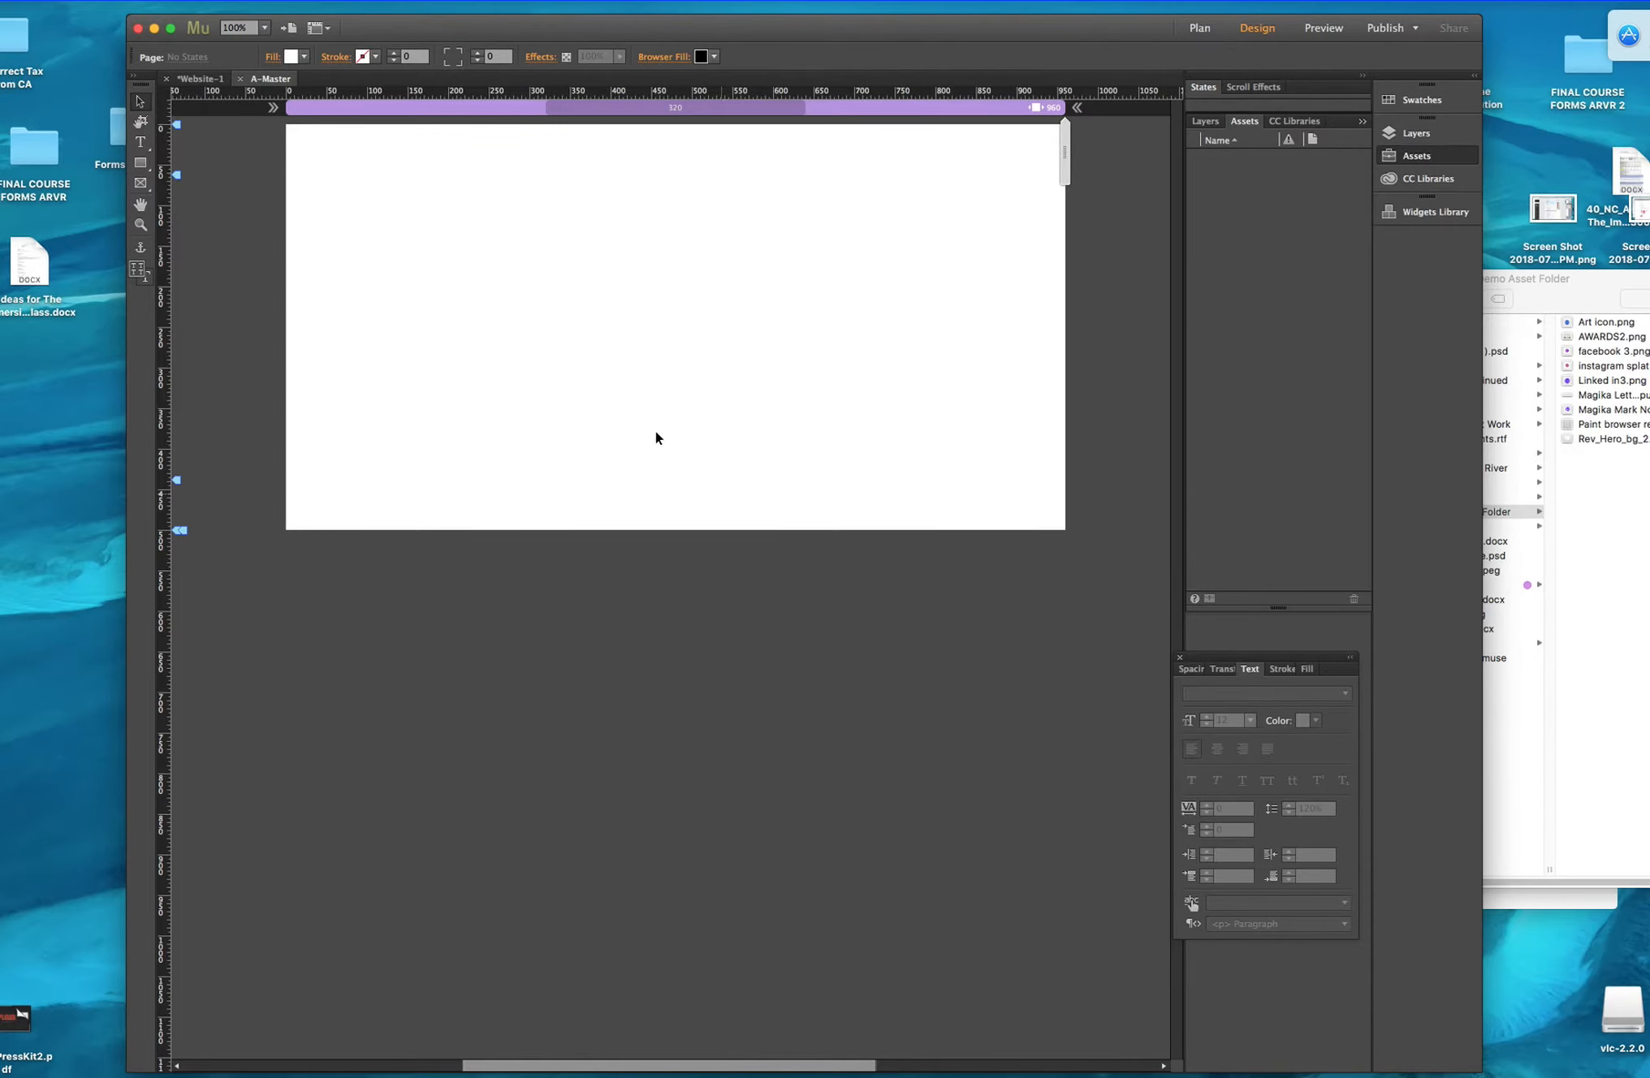
Set the master page's own fill to none.
{"action": "left_click", "coordinate": [305, 57]}
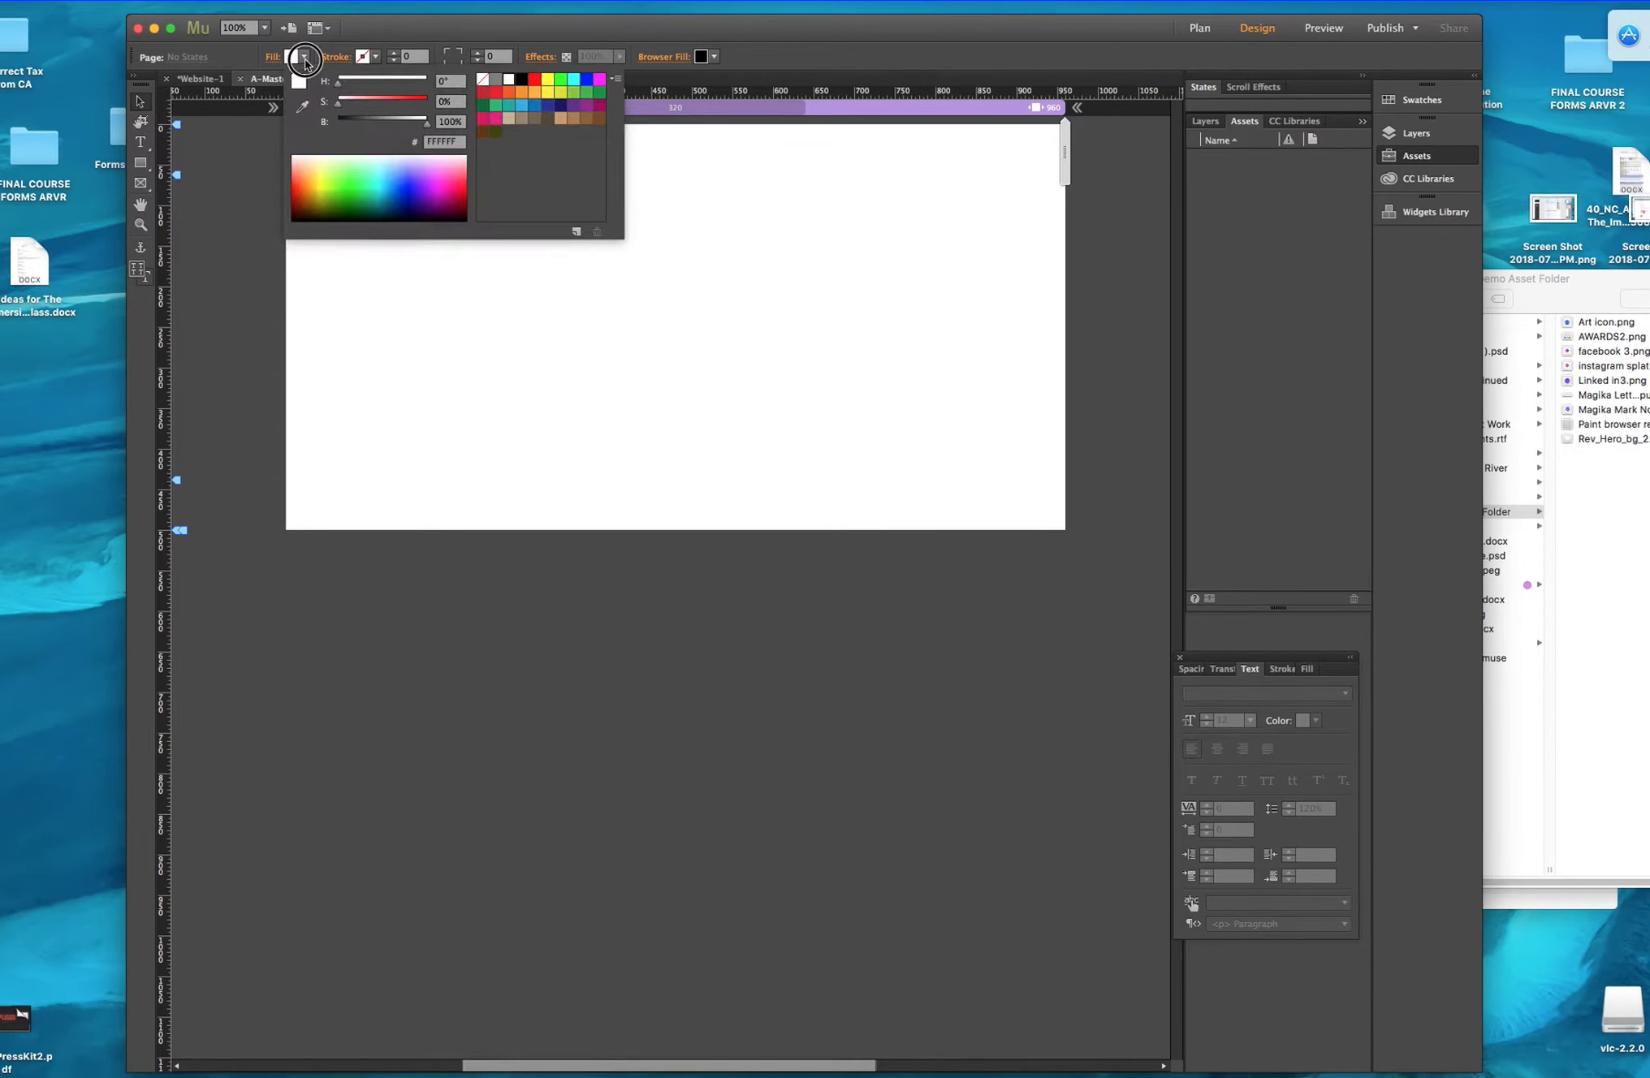
{"action": "left_click", "coordinate": [484, 79]}
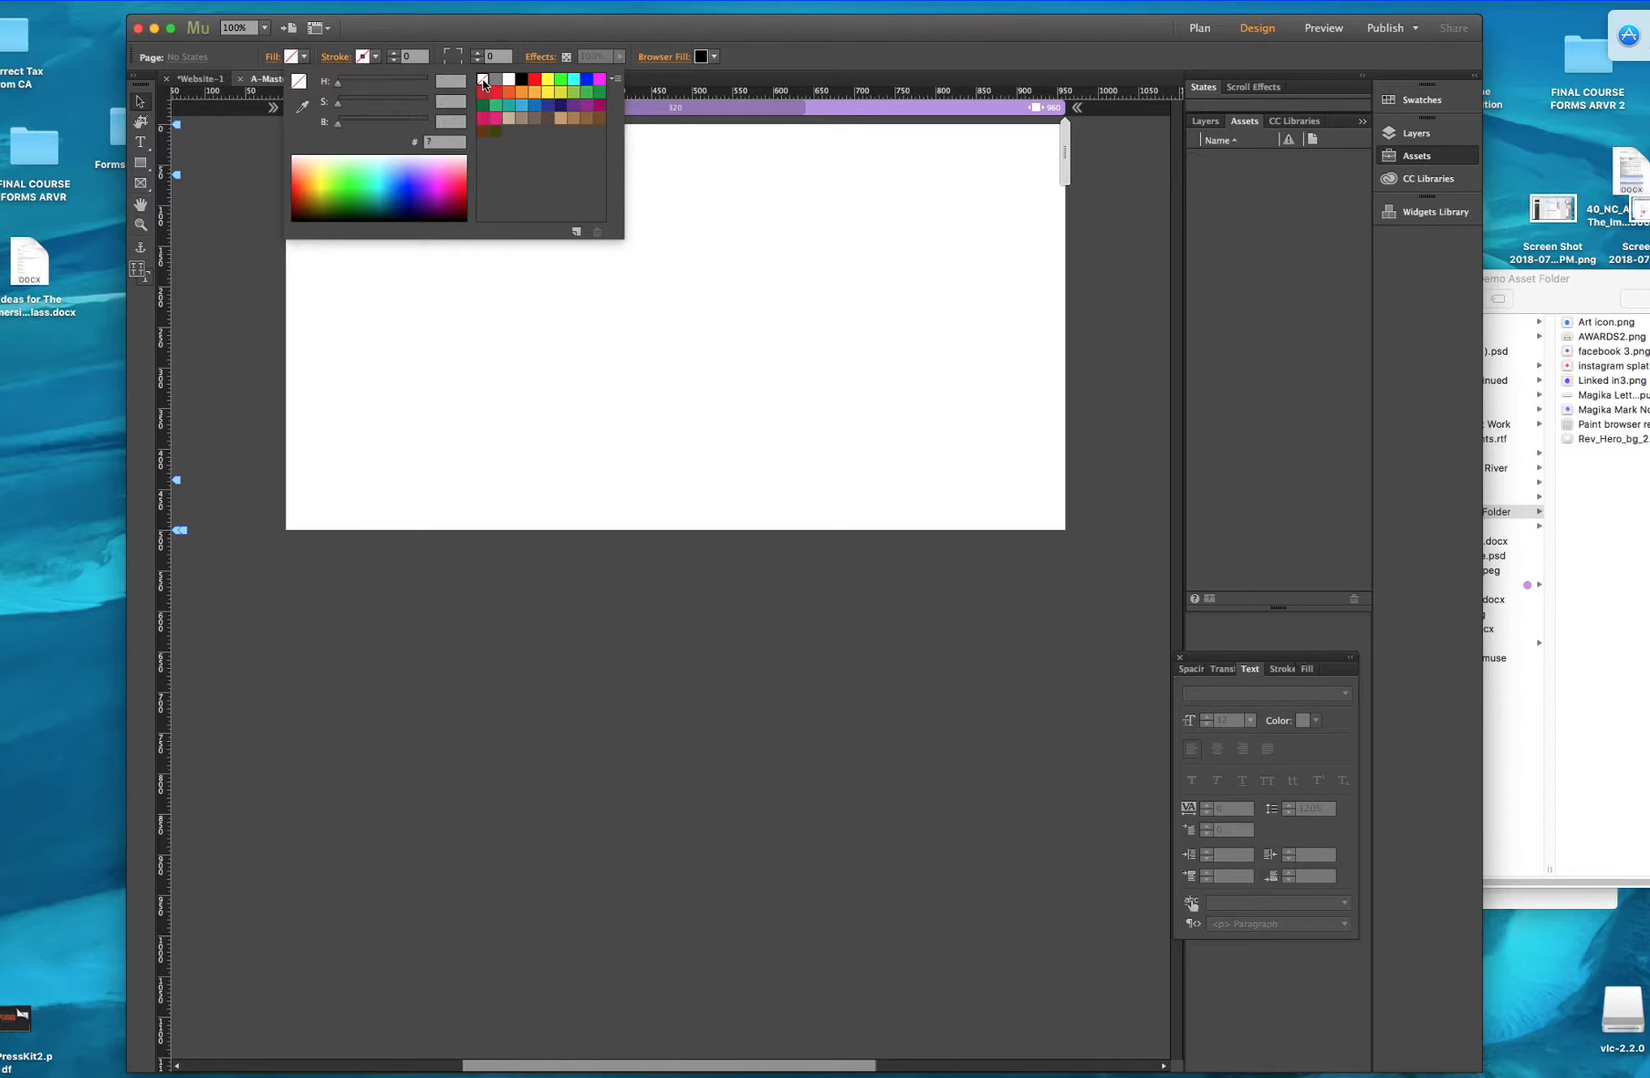
{"action": "left_click", "coordinate": [719, 656]}
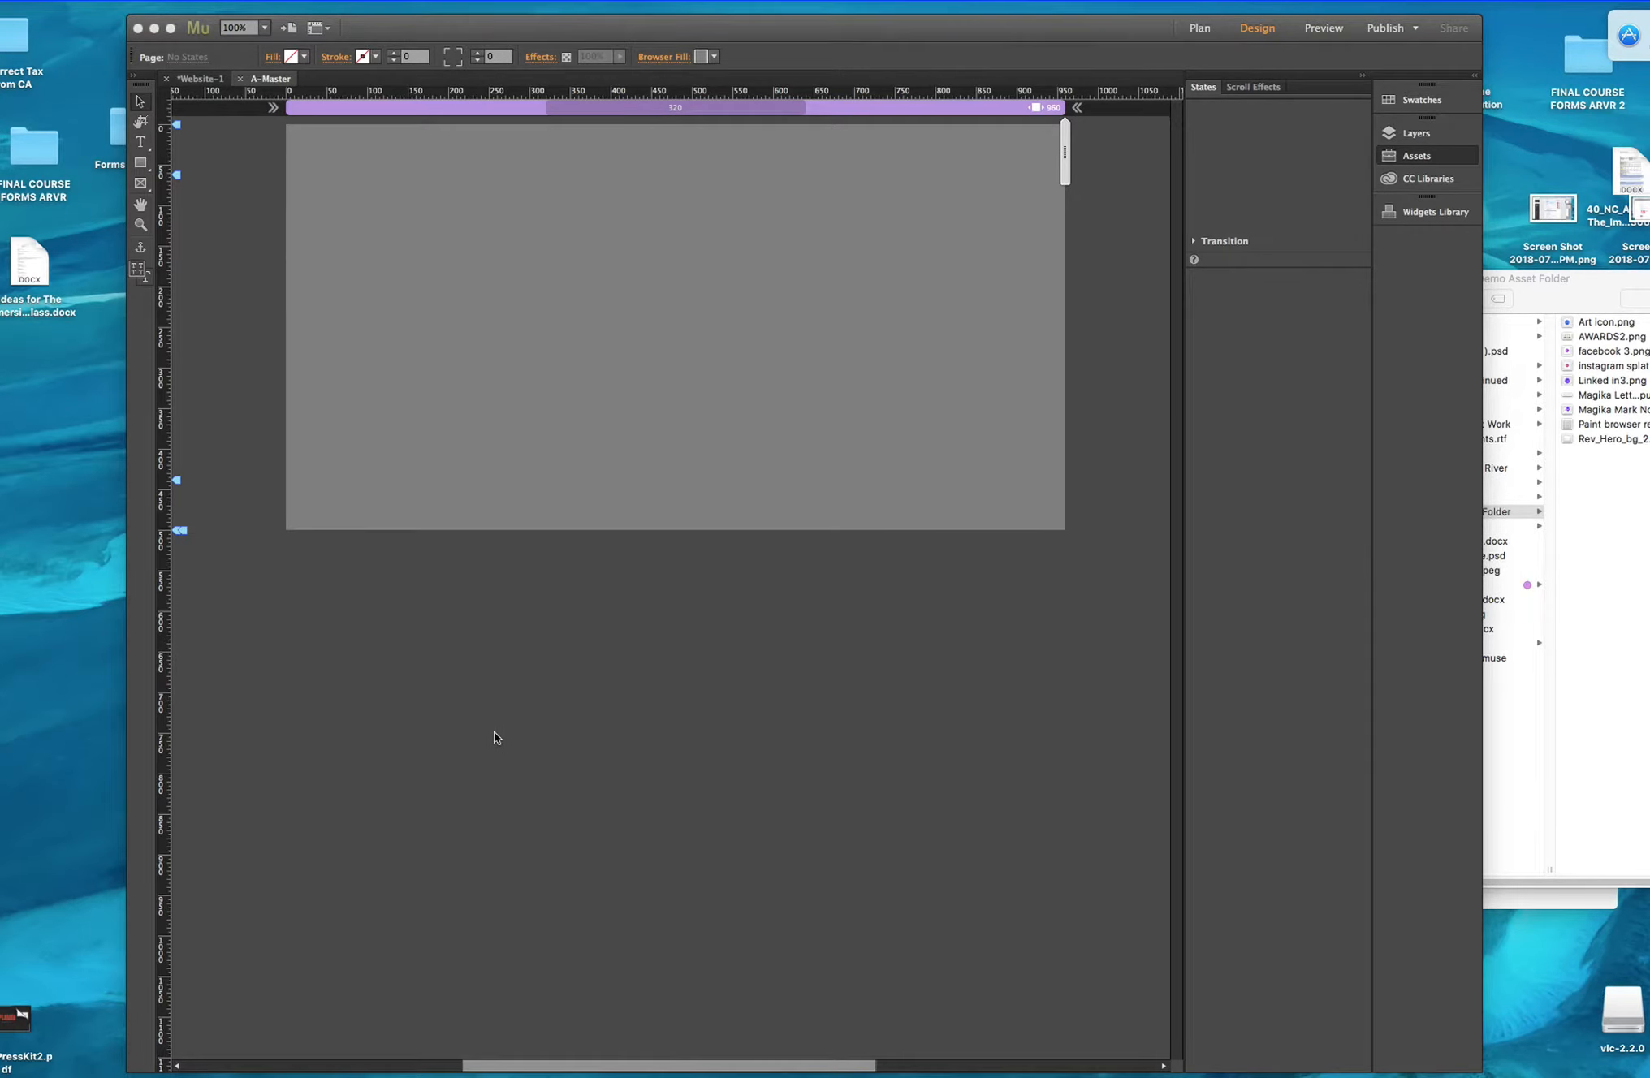
Add Paint browser revised.jpg from the Muse Demo Asset Folder as the browser fill image.
{"action": "left_click", "coordinate": [665, 63]}
{"action": "left_click", "coordinate": [666, 59]}
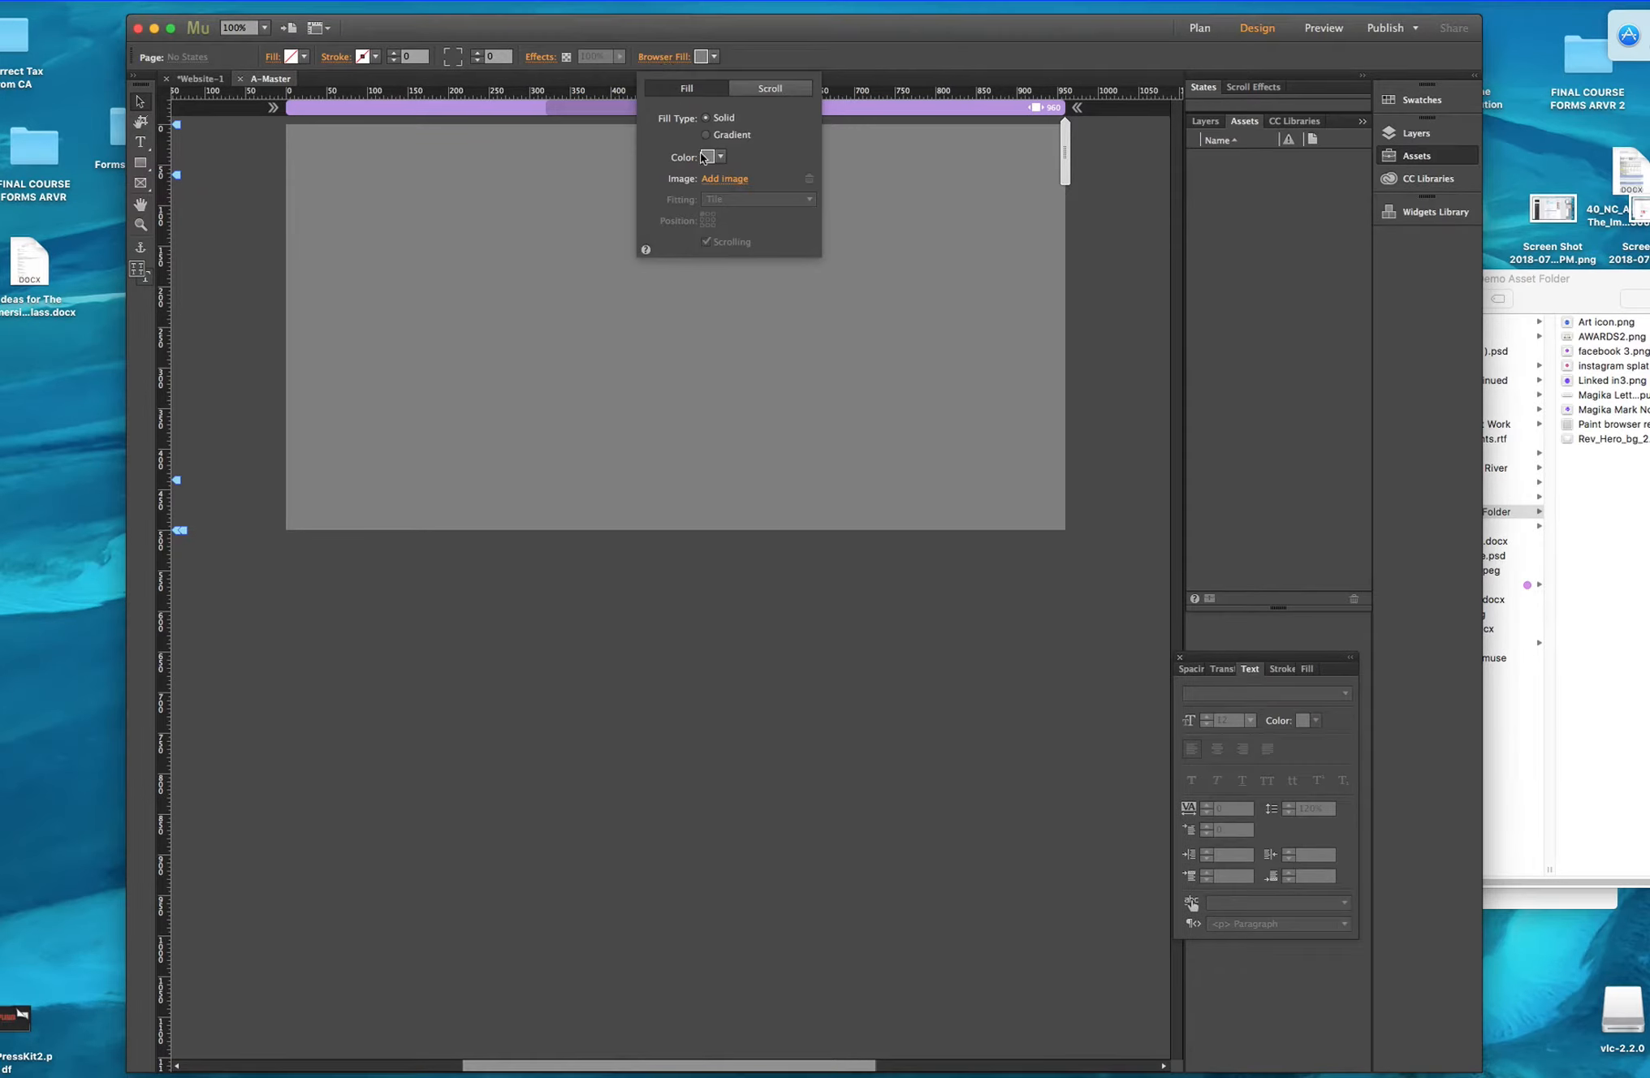
{"action": "left_click", "coordinate": [722, 179]}
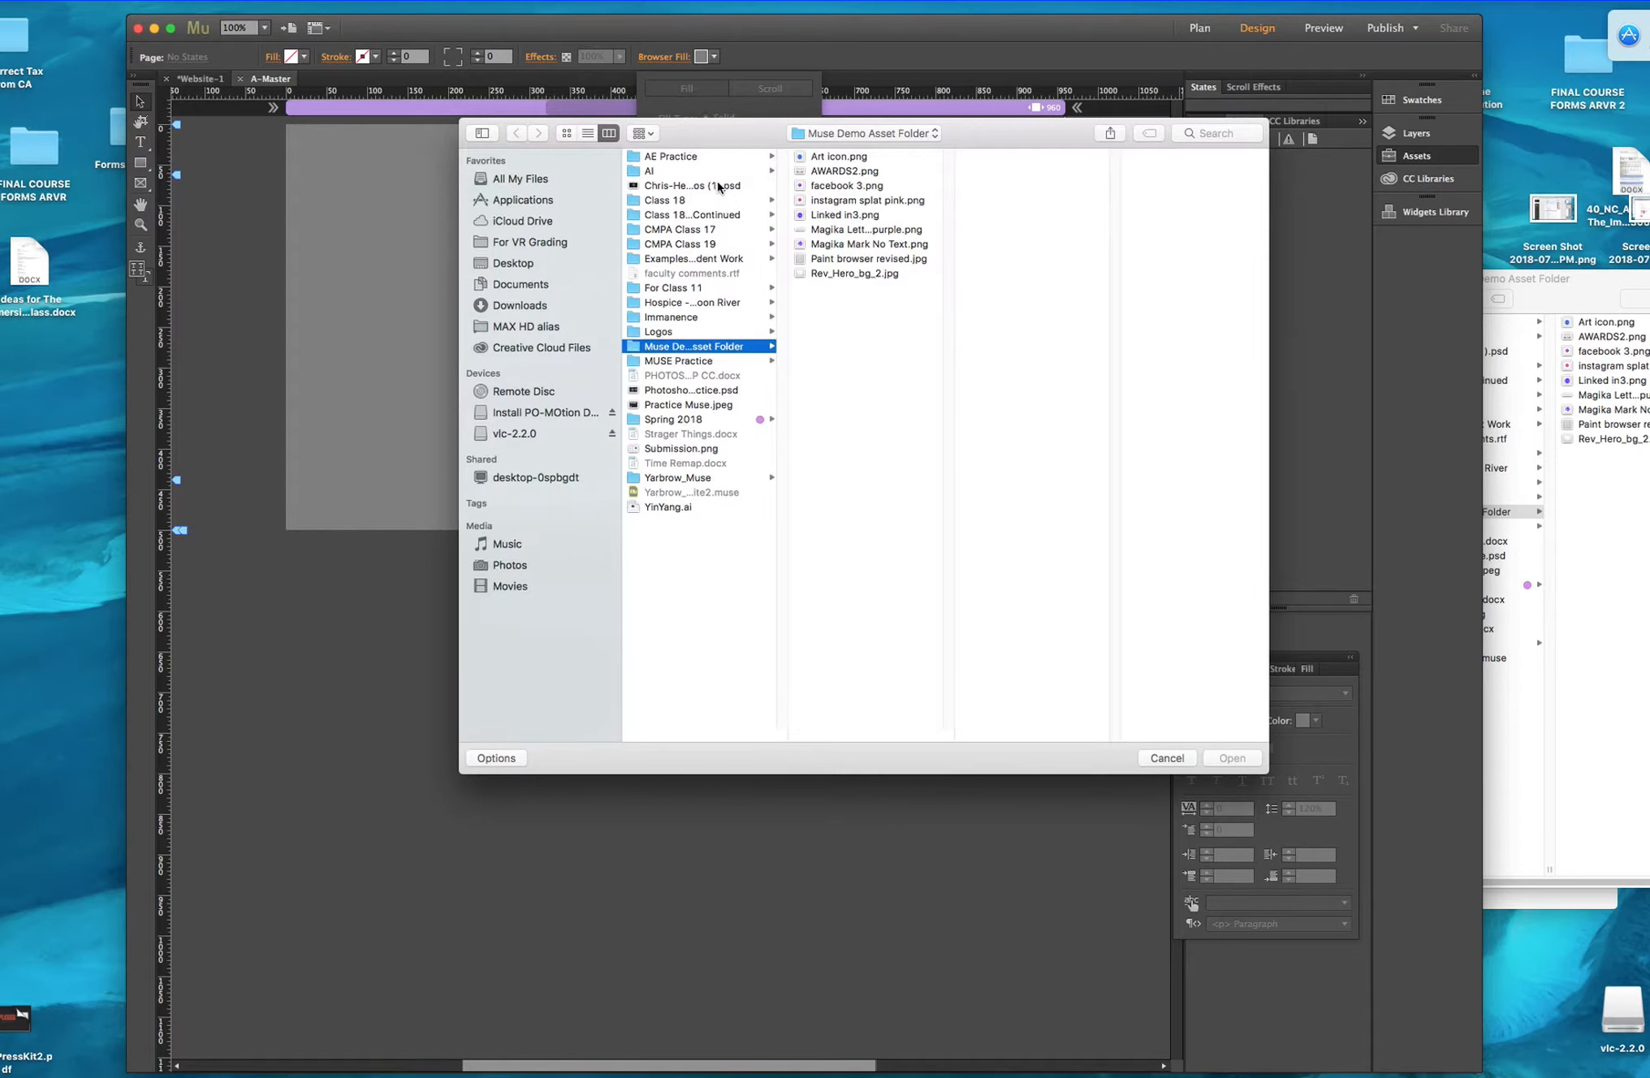
{"action": "left_click", "coordinate": [841, 260]}
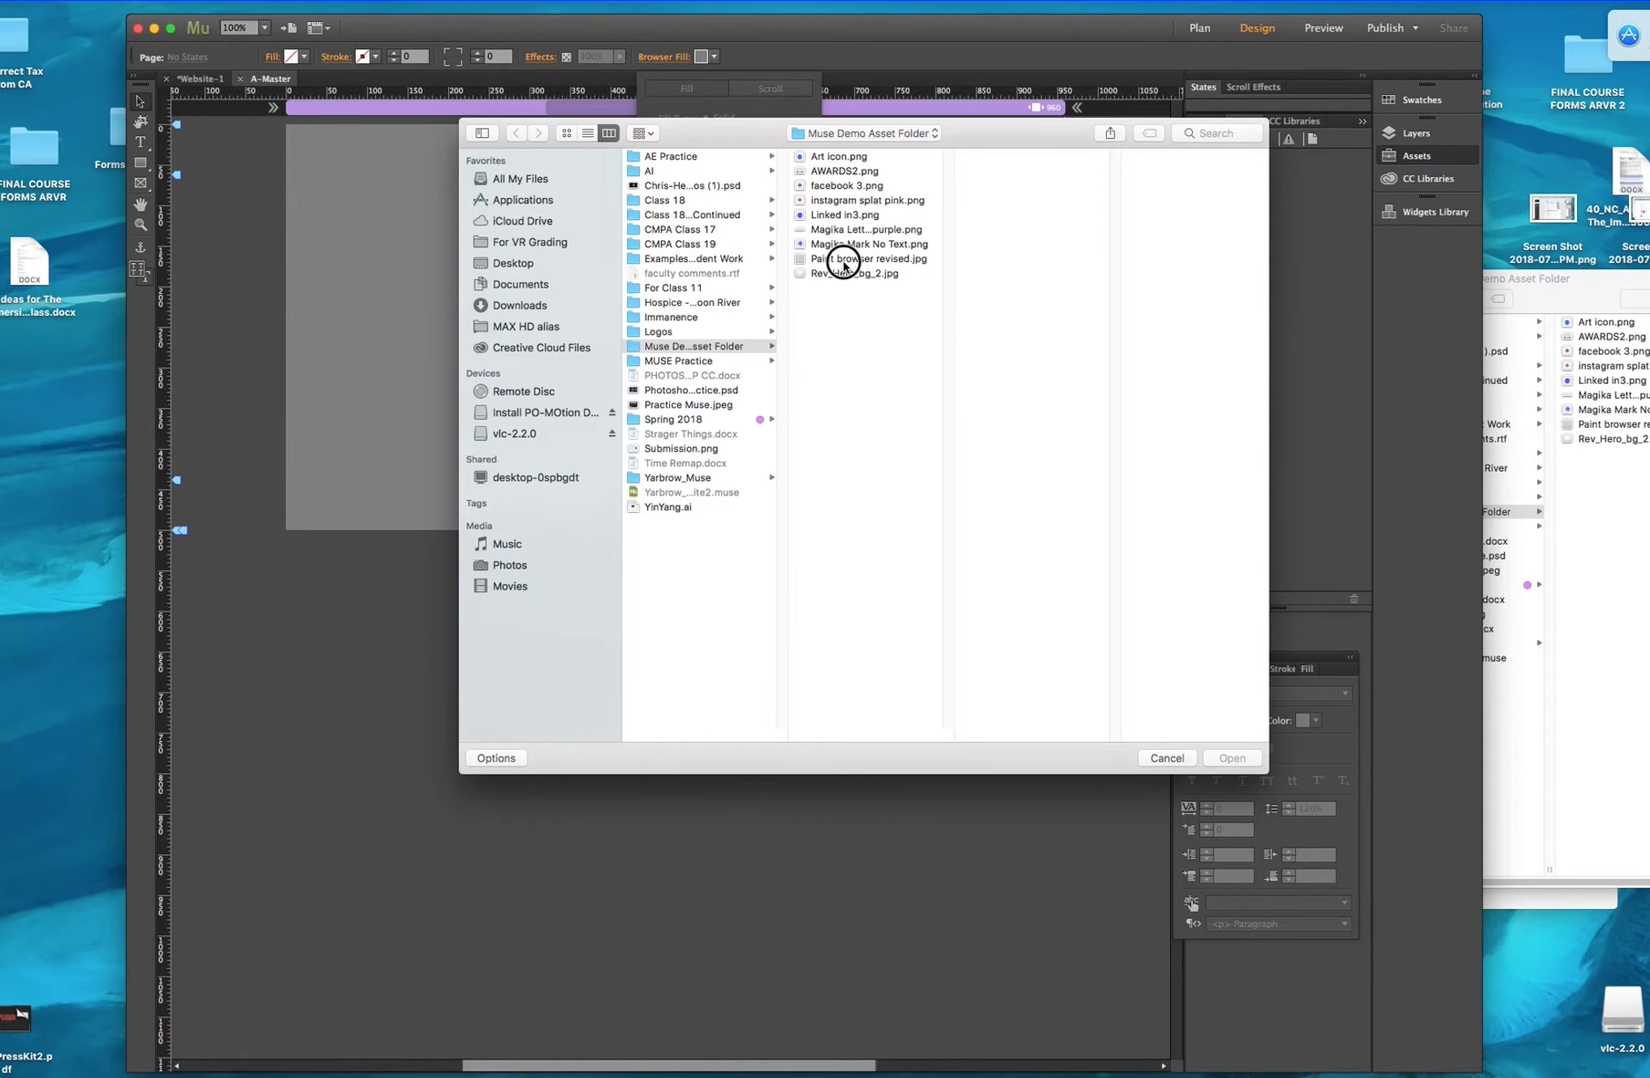
{"action": "left_click", "coordinate": [1240, 762]}
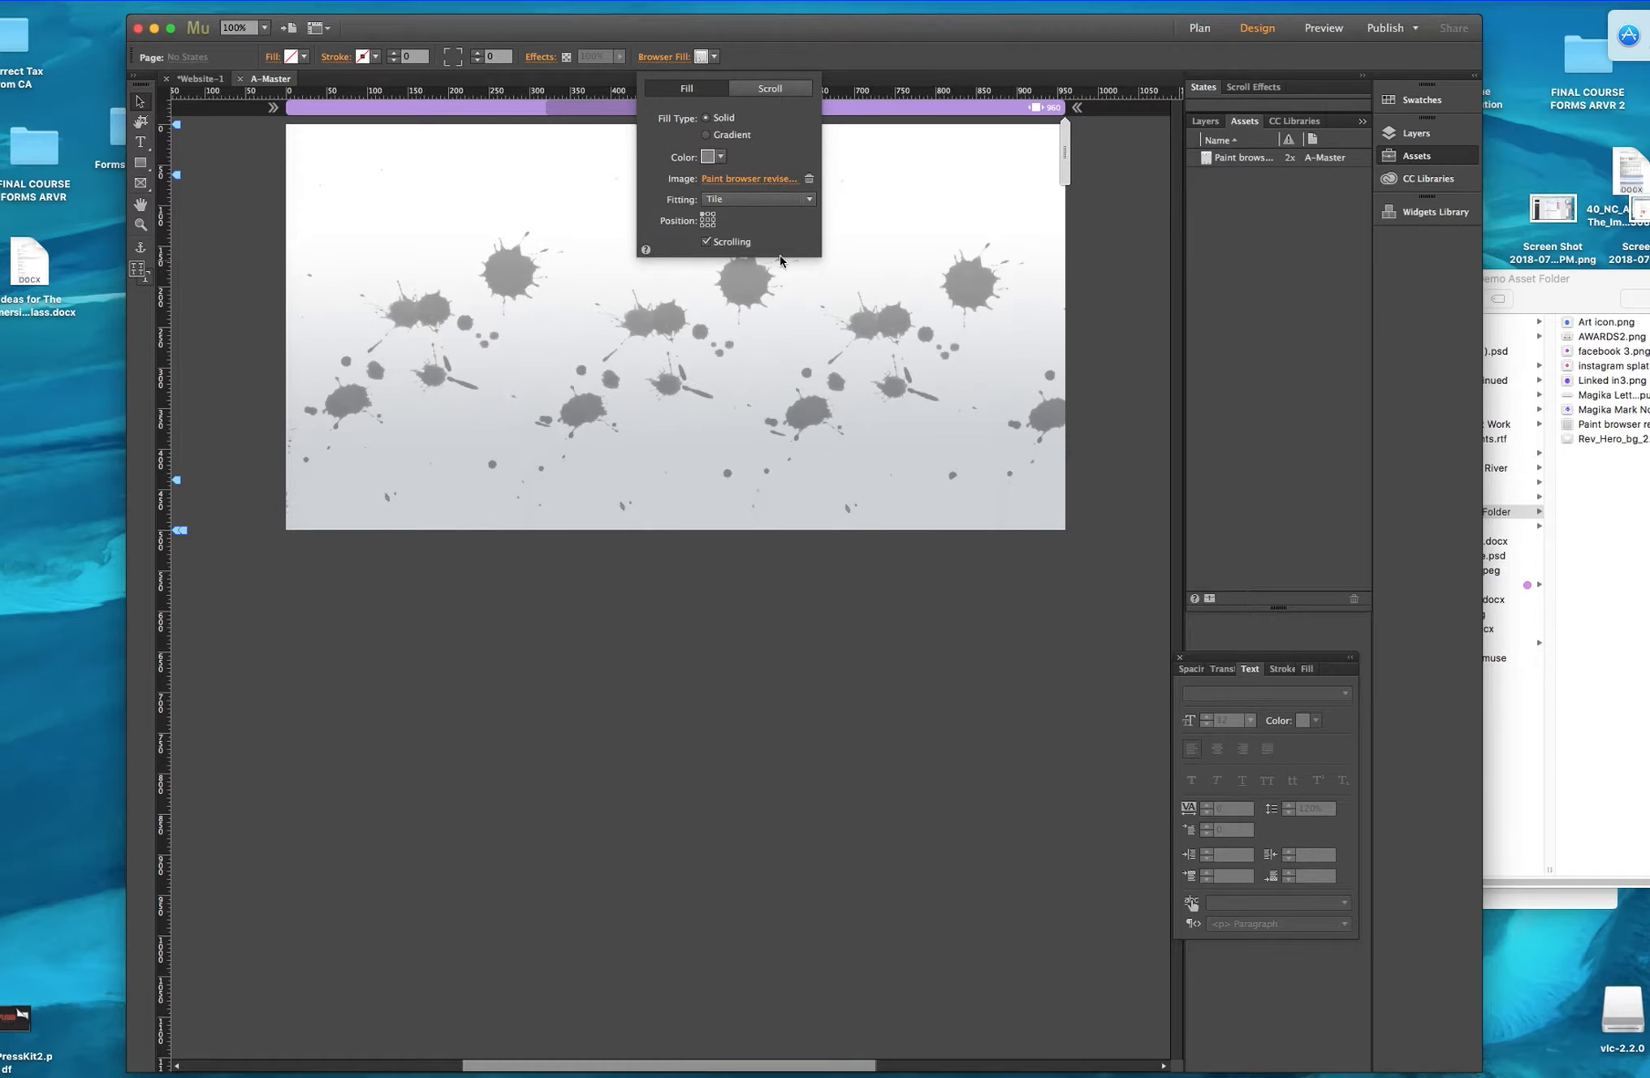
Set the browser fill image's position to top centre and its fitting to Scale to Fill.
{"action": "left_click", "coordinate": [709, 217]}
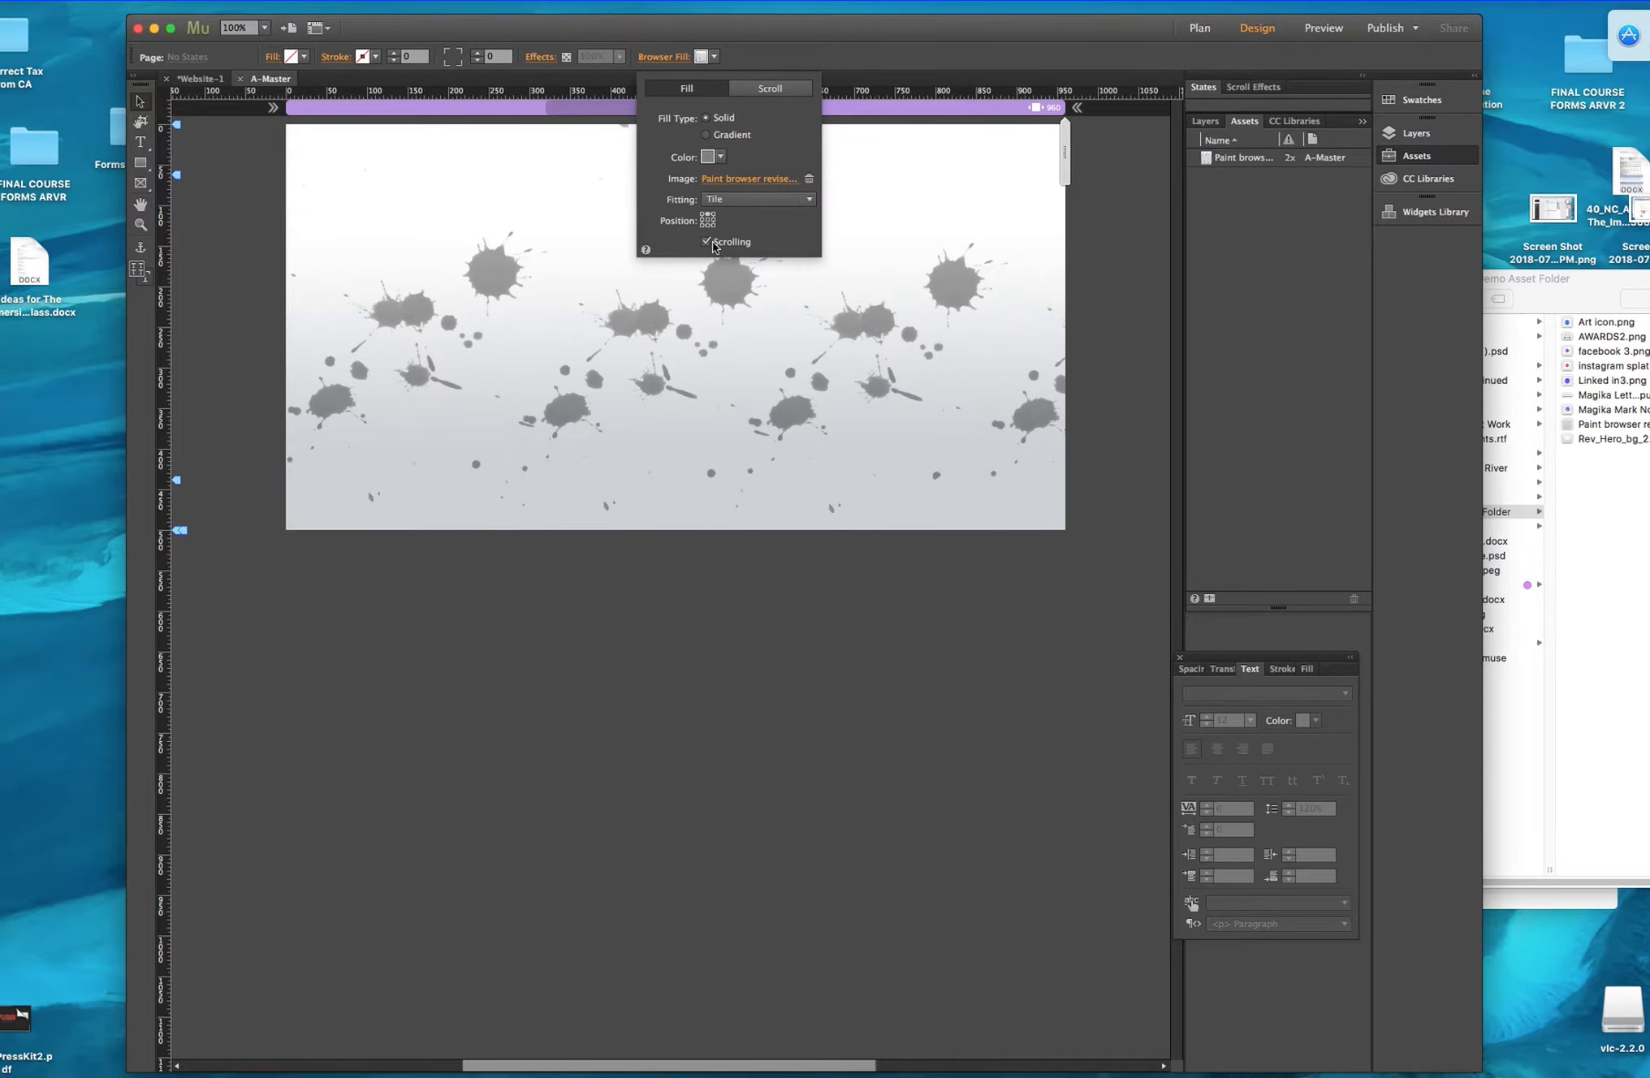
{"action": "left_click", "coordinate": [756, 200]}
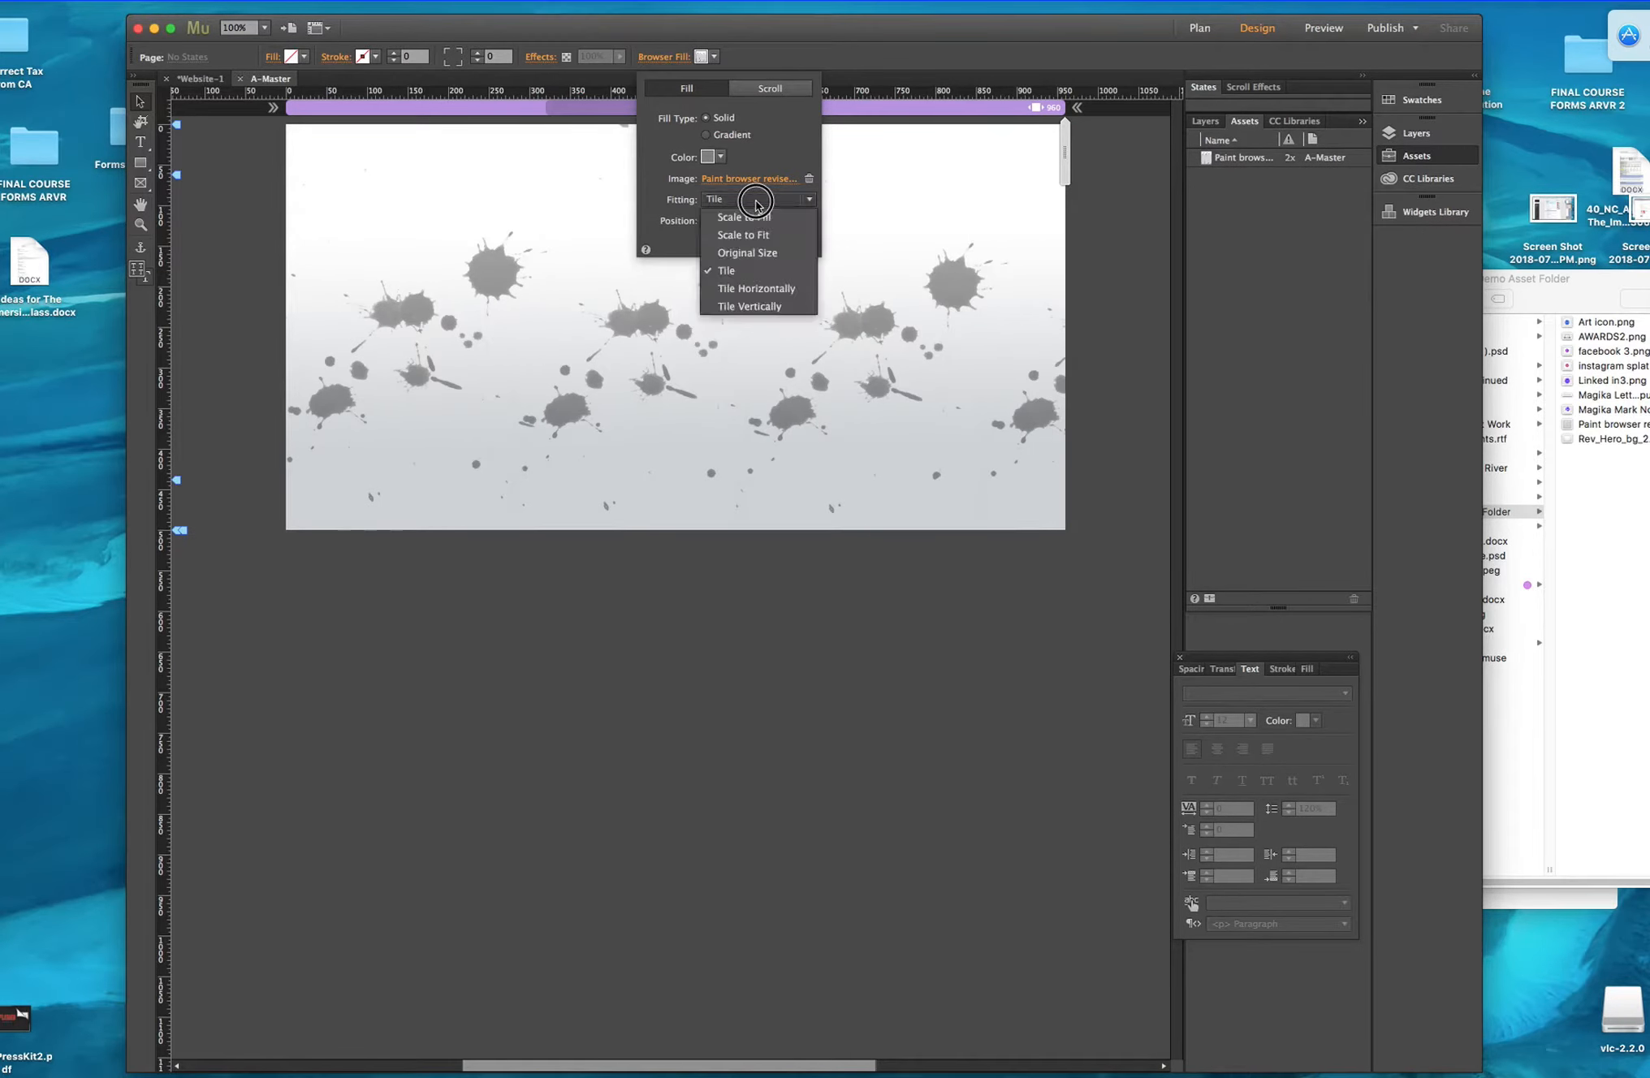
{"action": "left_click", "coordinate": [747, 217]}
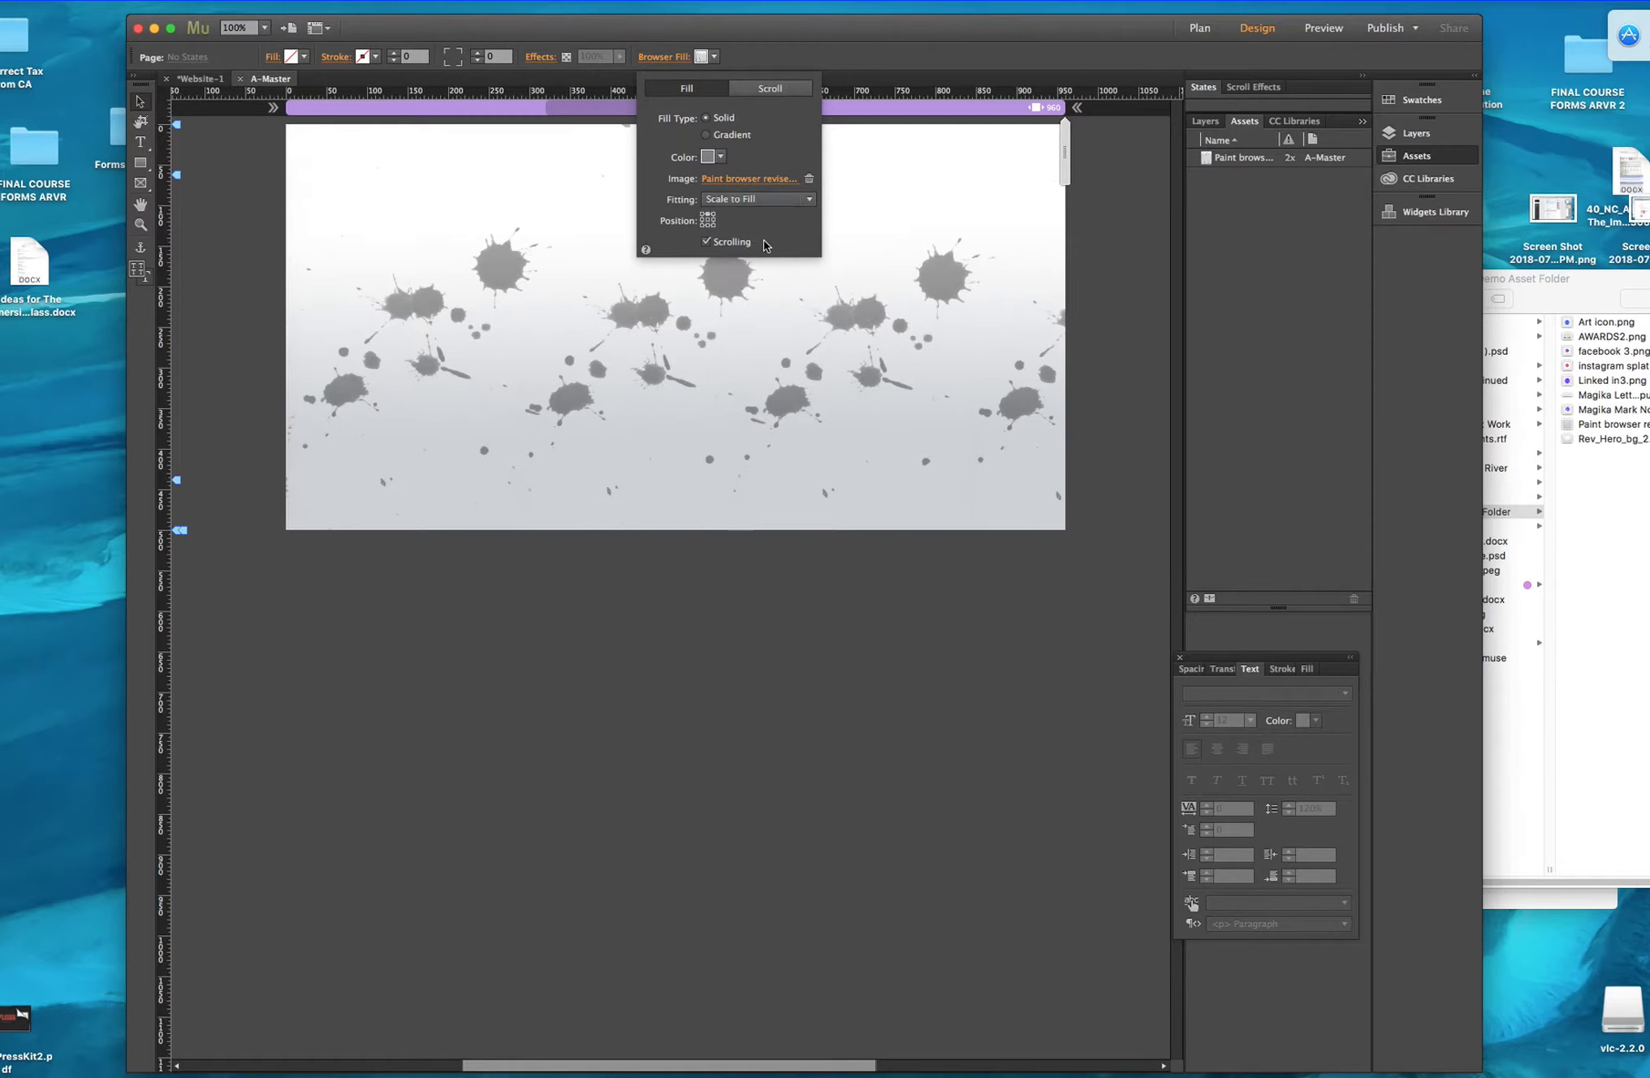
{"action": "left_click", "coordinate": [772, 202]}
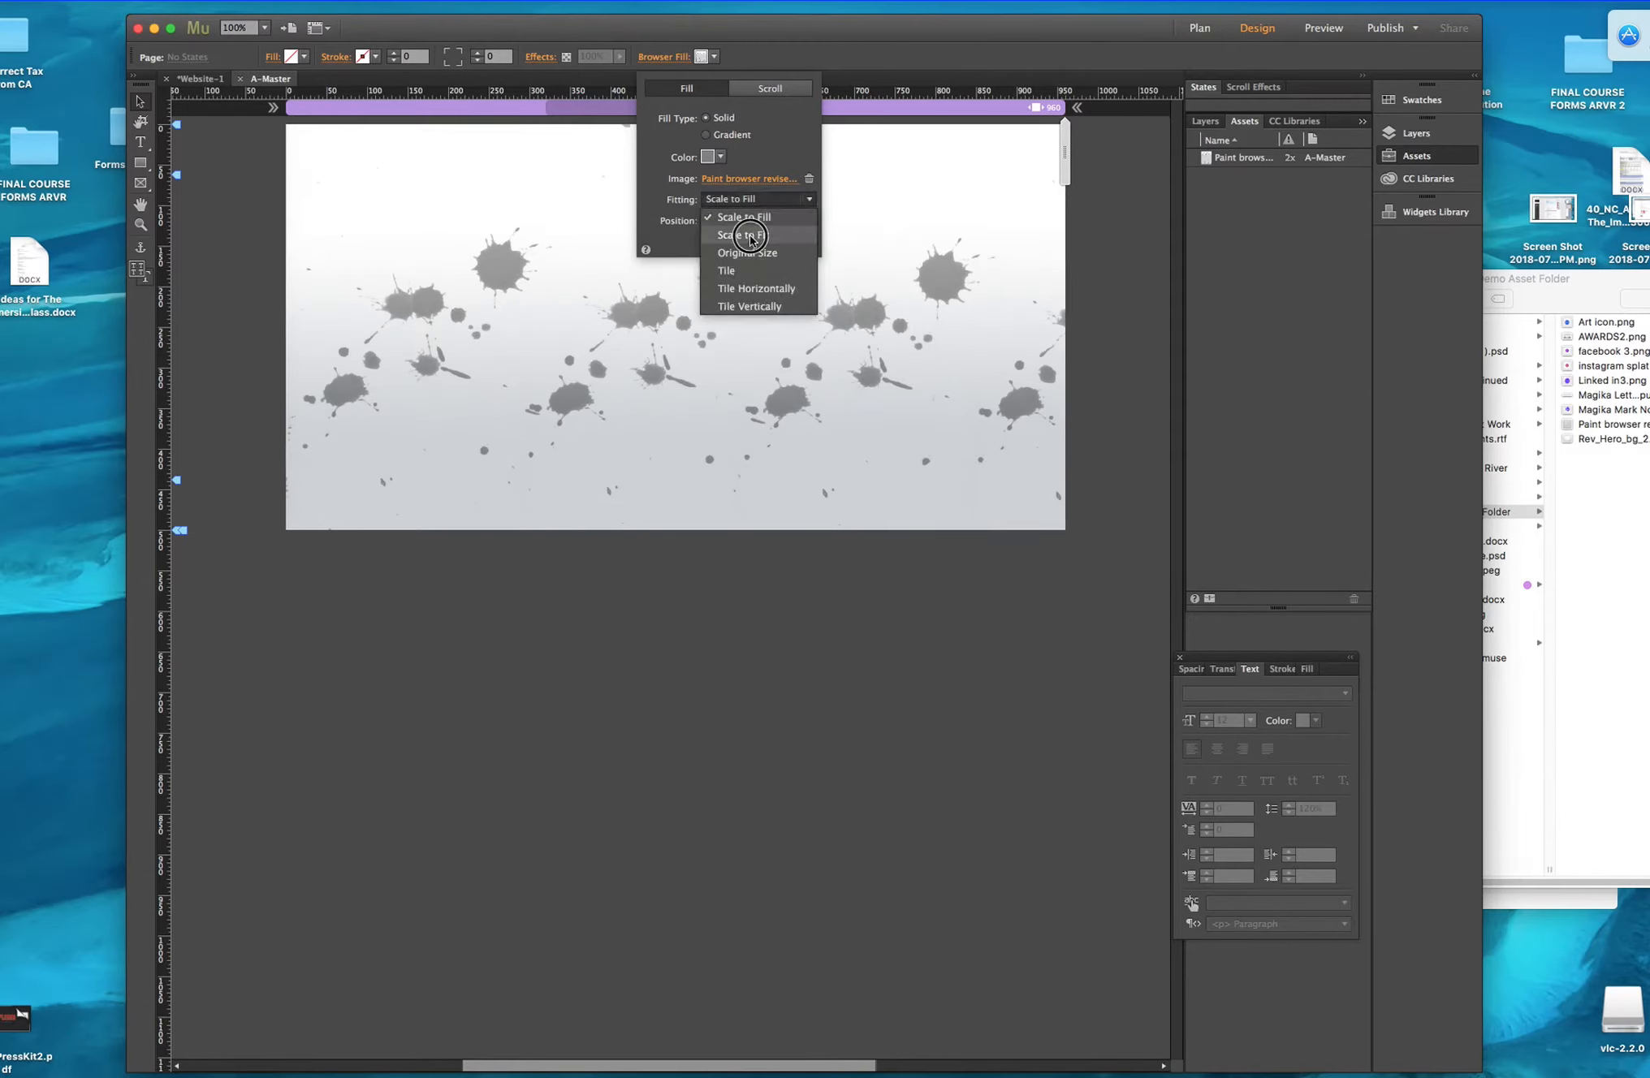
{"action": "left_click", "coordinate": [754, 229]}
{"action": "left_click", "coordinate": [755, 201]}
{"action": "left_click", "coordinate": [754, 217]}
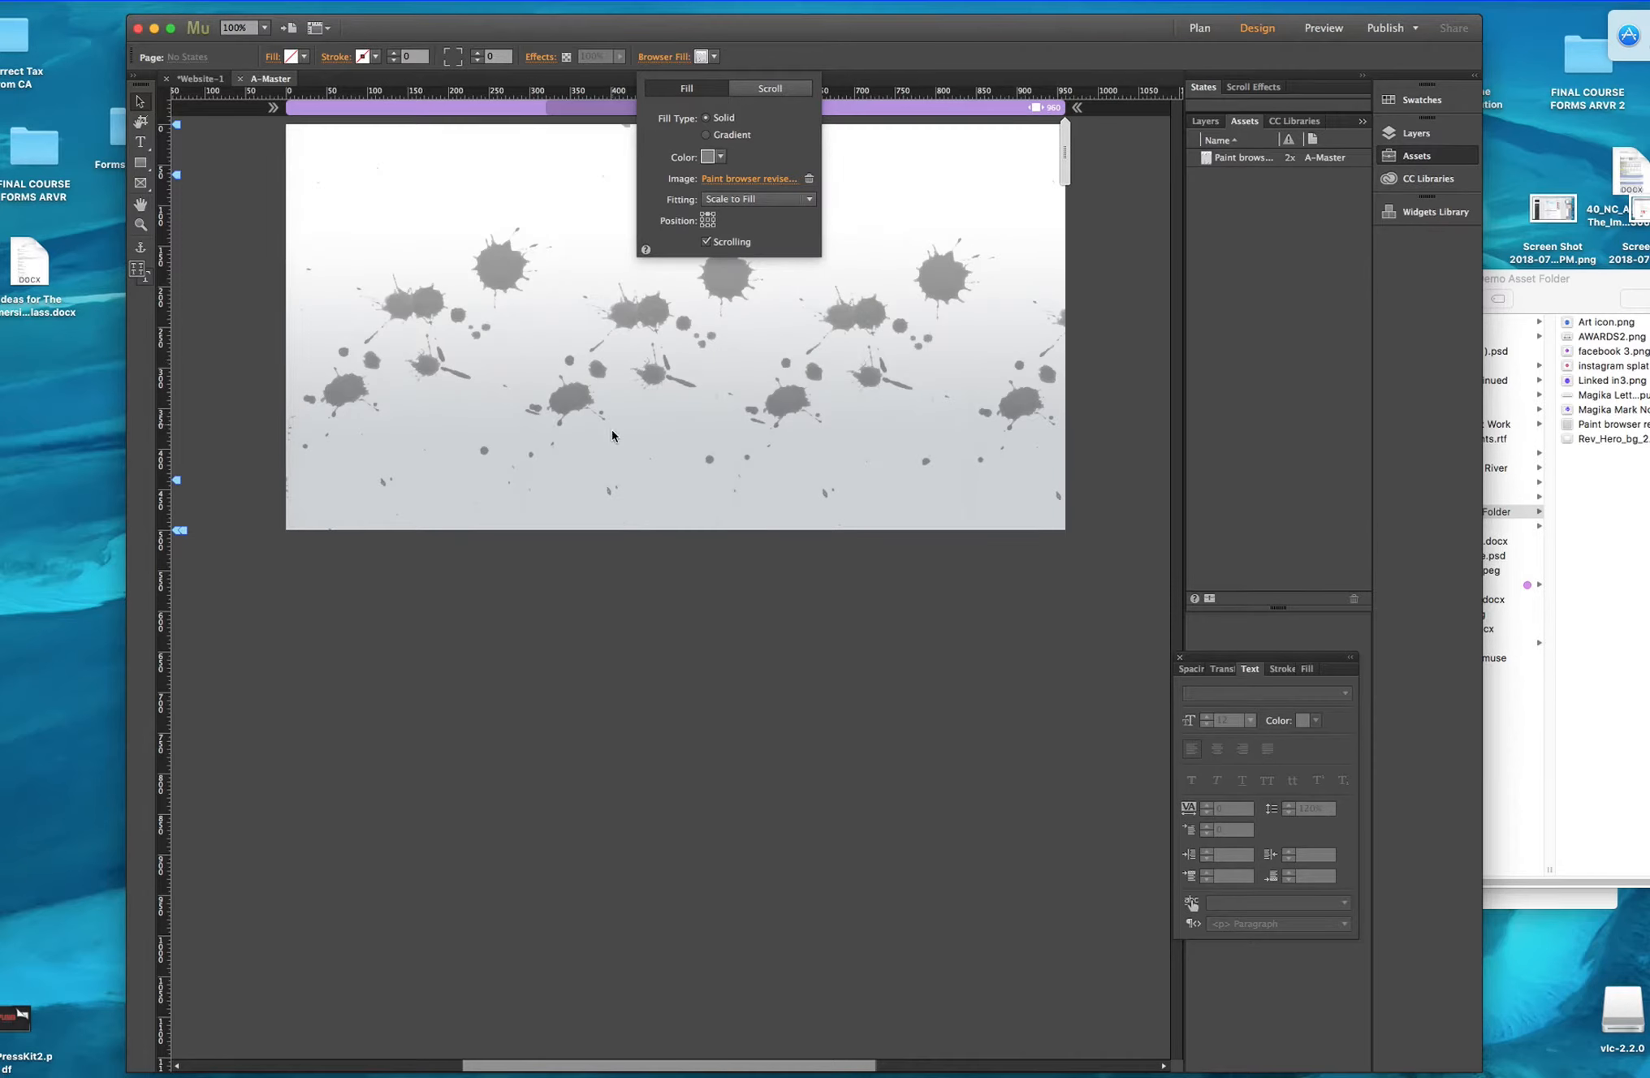
{"action": "left_click", "coordinate": [635, 452]}
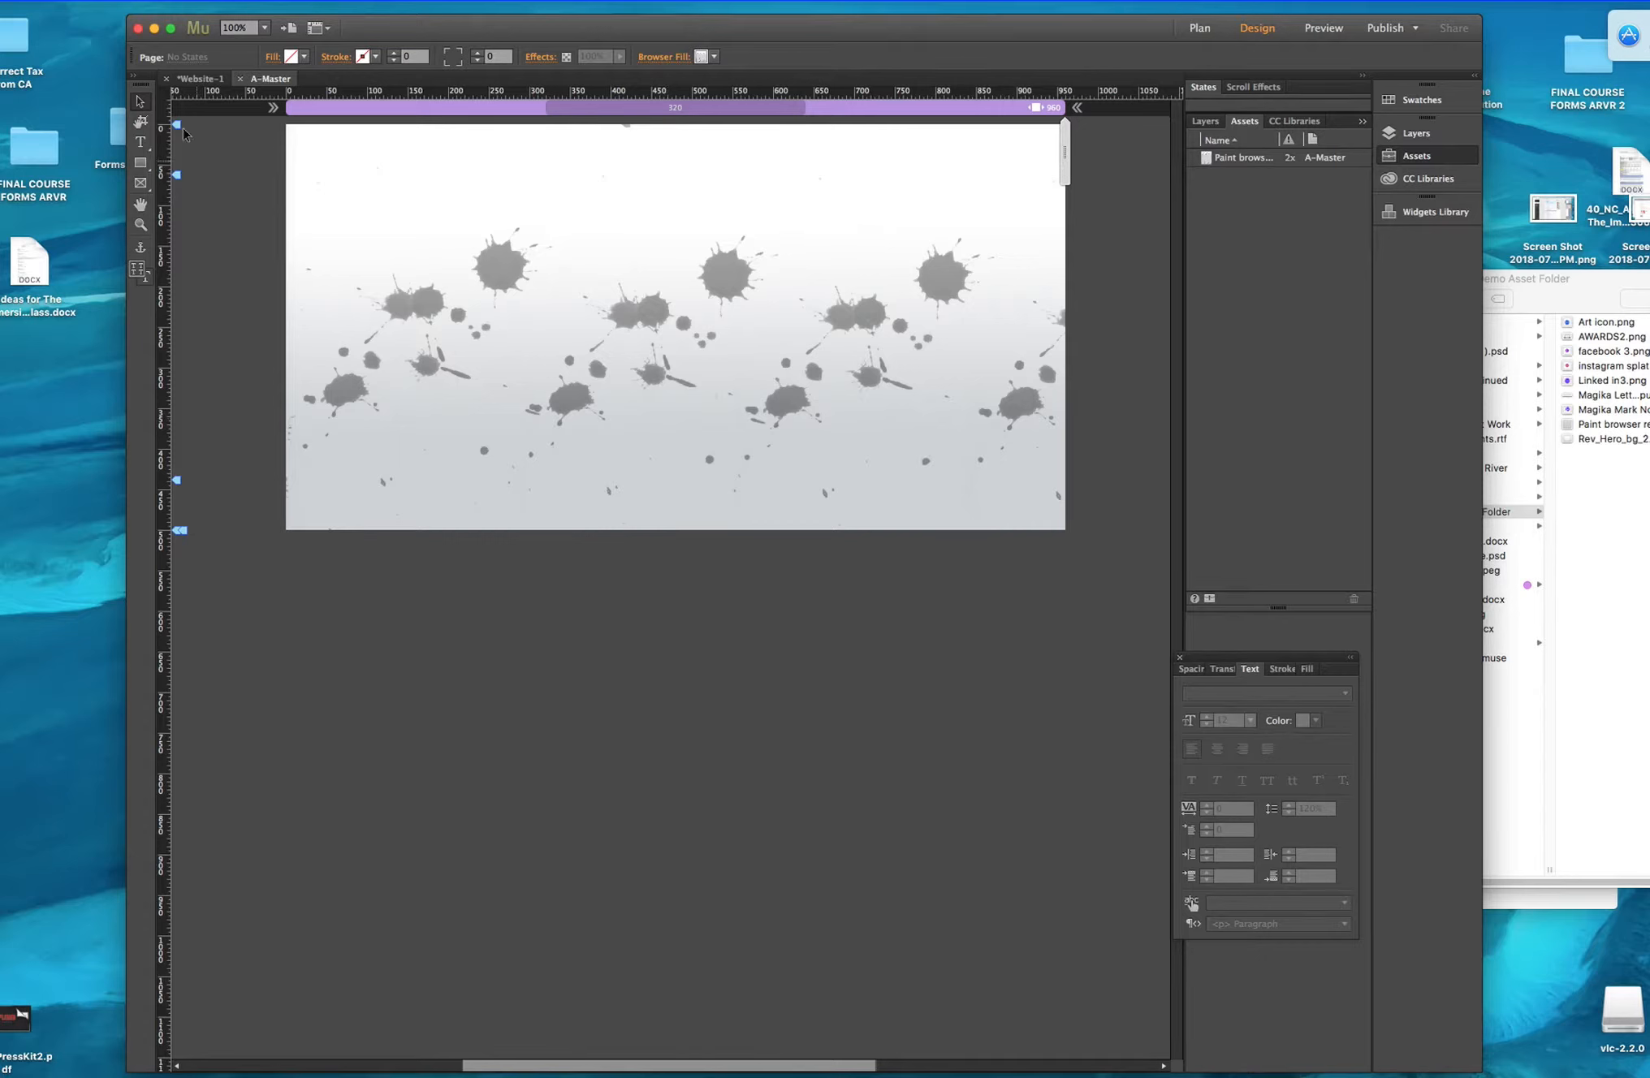
Raise the master page's header guide to about 50 px below the top of the page.
{"action": "mouse_move", "coordinate": [178, 124]}
{"action": "left_mouse_down"}
{"action": "mouse_move", "coordinate": [183, 213]}
{"action": "mouse_move", "coordinate": [185, 125]}
{"action": "left_mouse_up"}
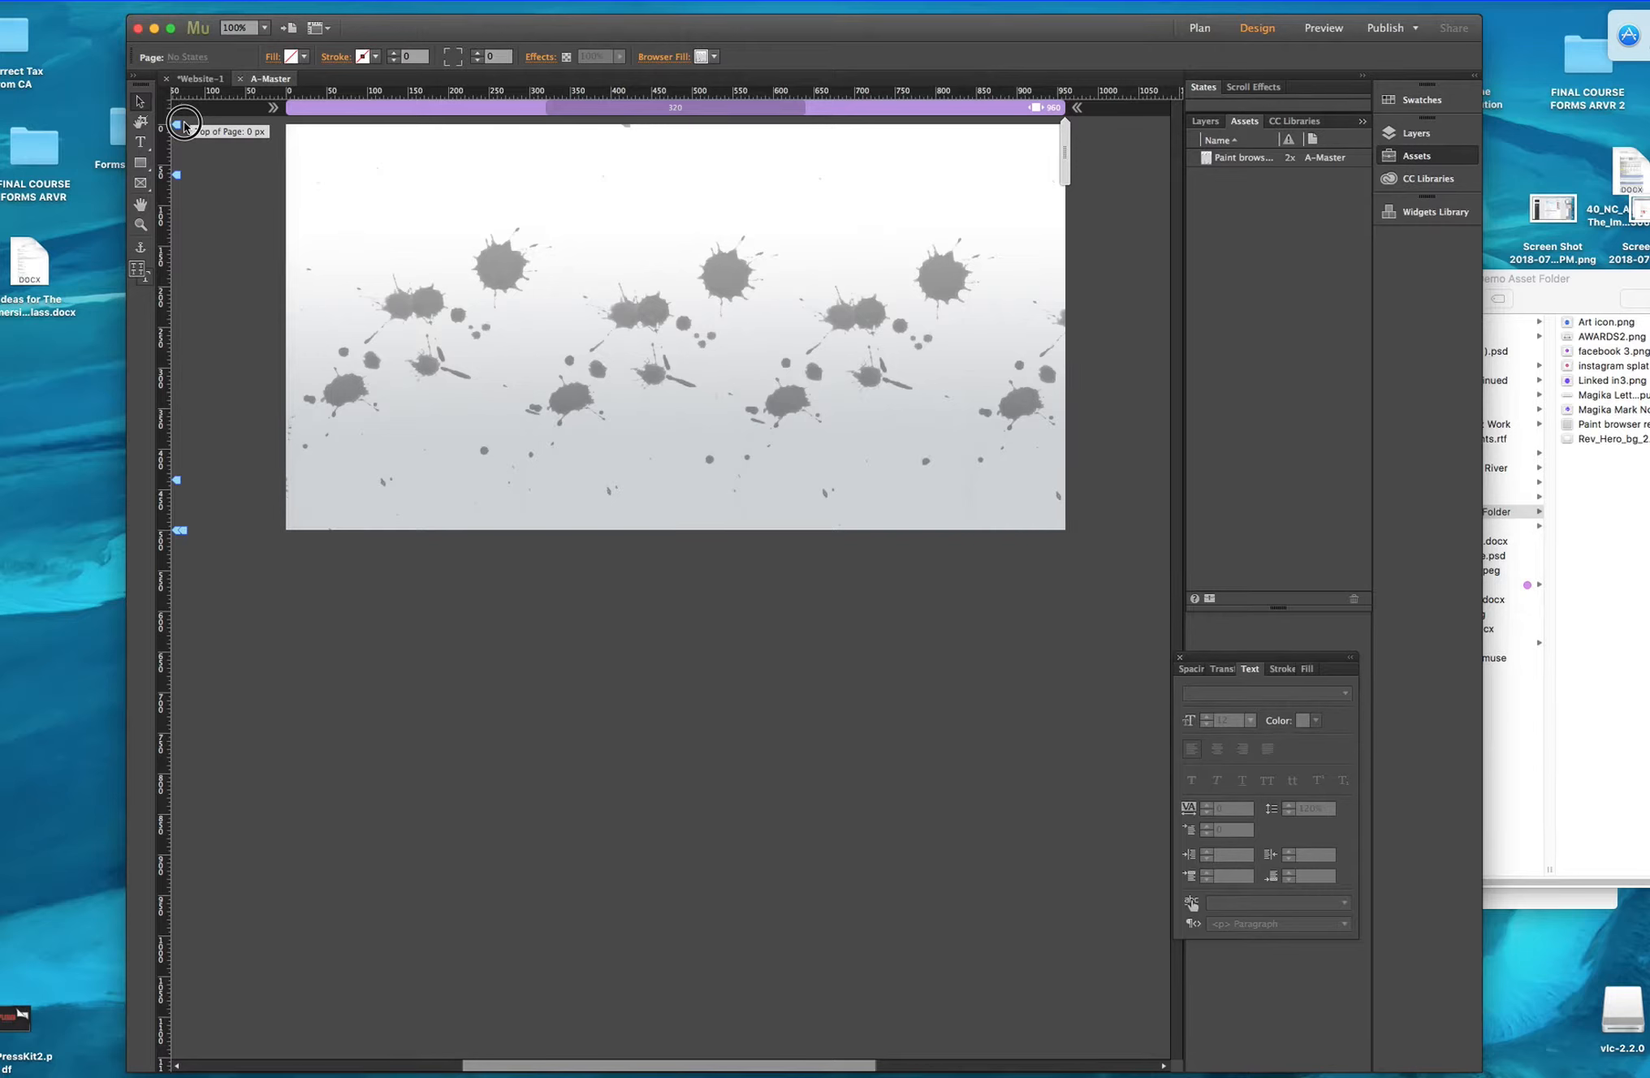
{"action": "mouse_move", "coordinate": [185, 126]}
{"action": "left_mouse_down"}
{"action": "mouse_move", "coordinate": [179, 217]}
{"action": "mouse_move", "coordinate": [177, 167]}
{"action": "left_mouse_up"}
{"action": "mouse_move", "coordinate": [180, 529]}
{"action": "left_mouse_down"}
{"action": "mouse_move", "coordinate": [179, 875]}
{"action": "mouse_move", "coordinate": [179, 481]}
{"action": "left_mouse_up"}
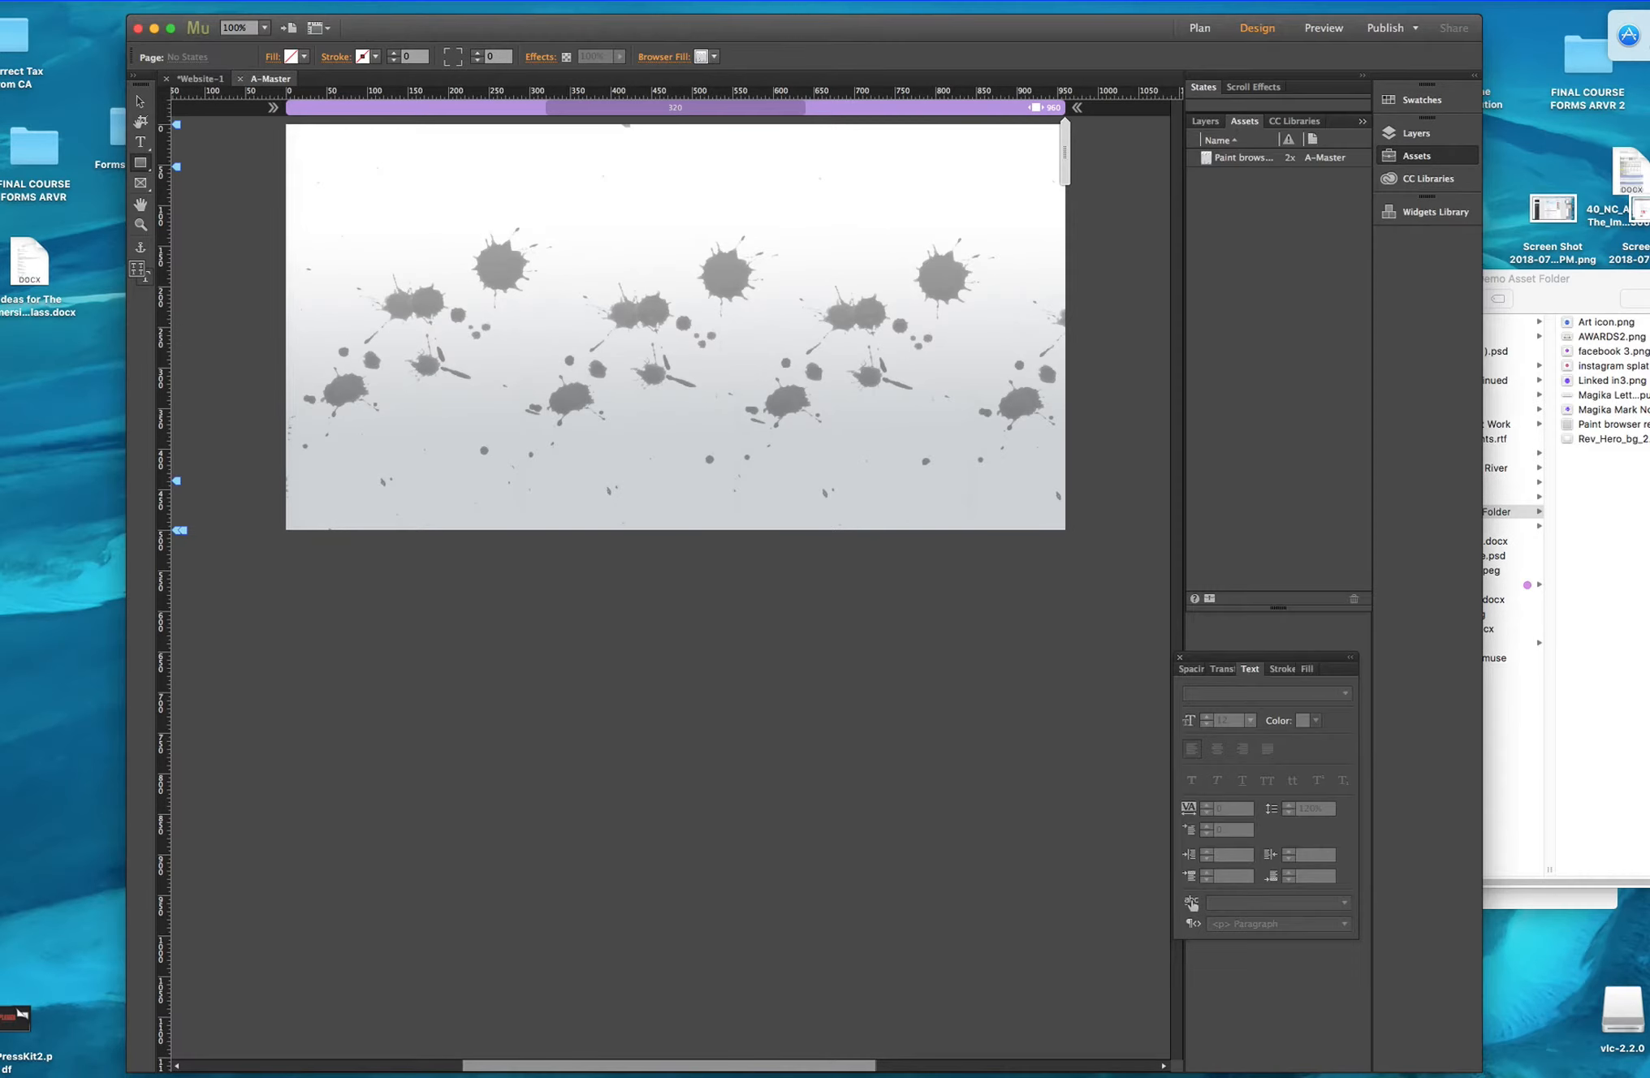
Place Rev_Hero_bg_2.jpg from the page's top-left corner across its full width, about 964 by 771 px.
{"action": "left_click", "coordinate": [3, 2]}
{"action": "left_click", "coordinate": [10, 152]}
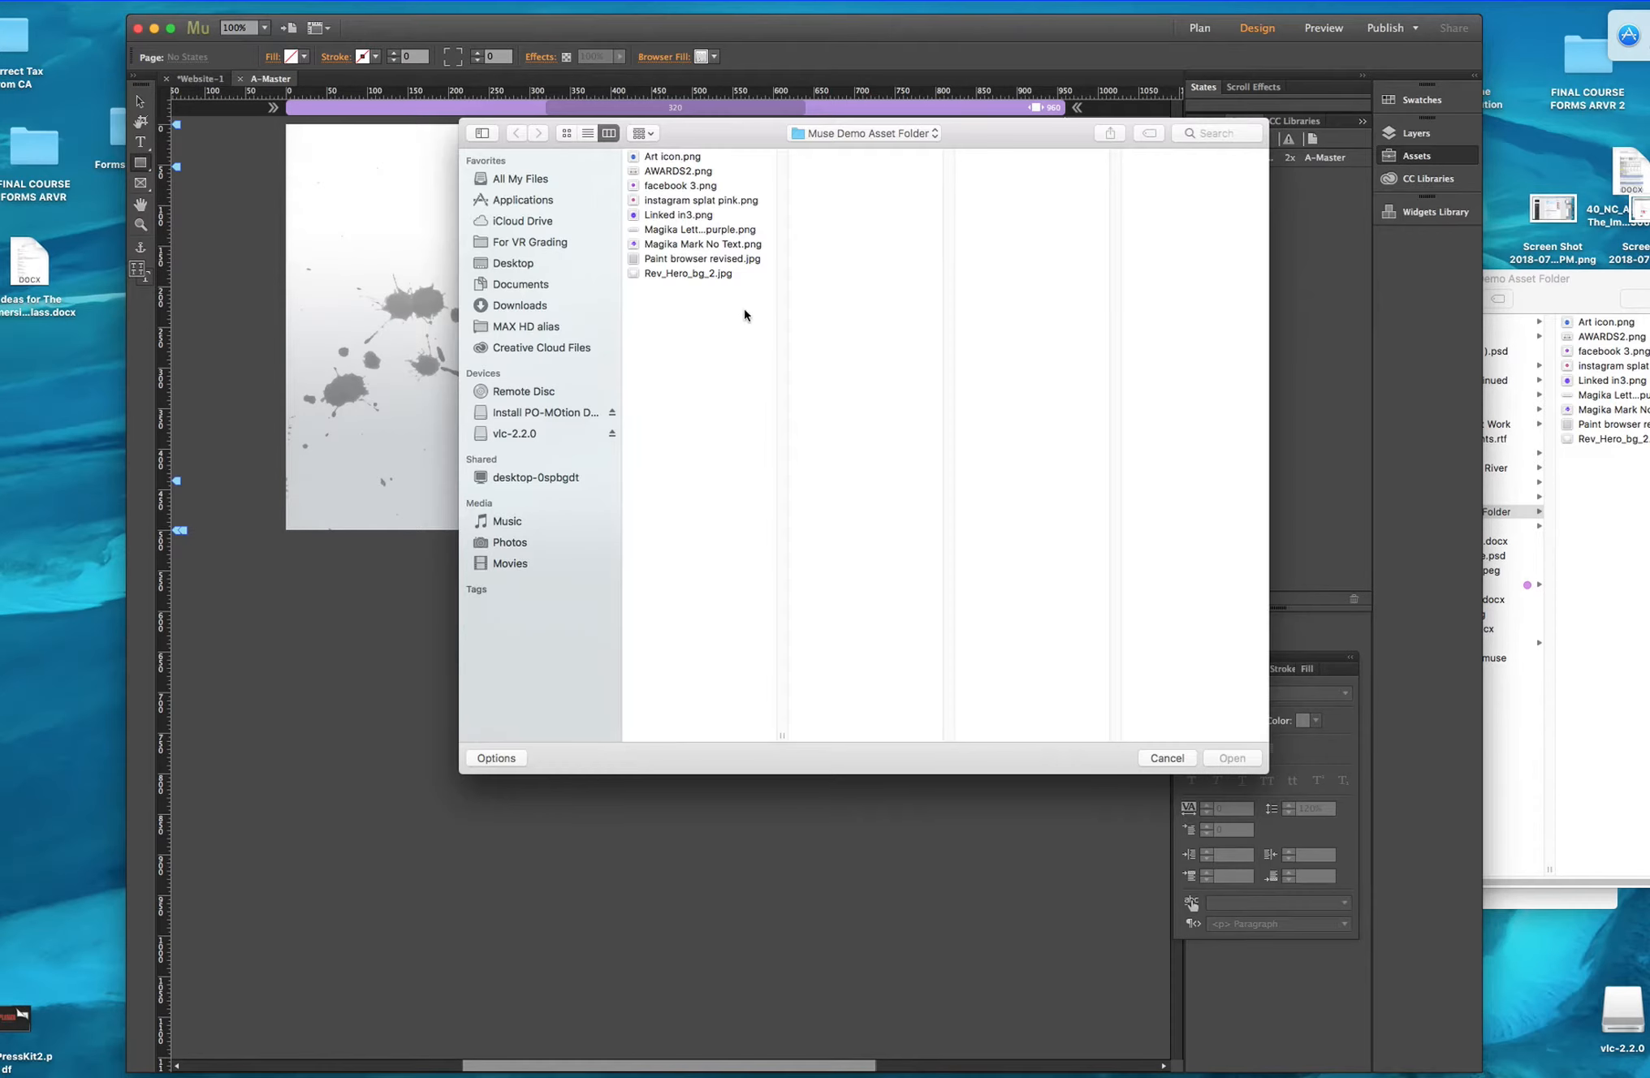
{"action": "left_click", "coordinate": [717, 280]}
{"action": "left_click", "coordinate": [1231, 758]}
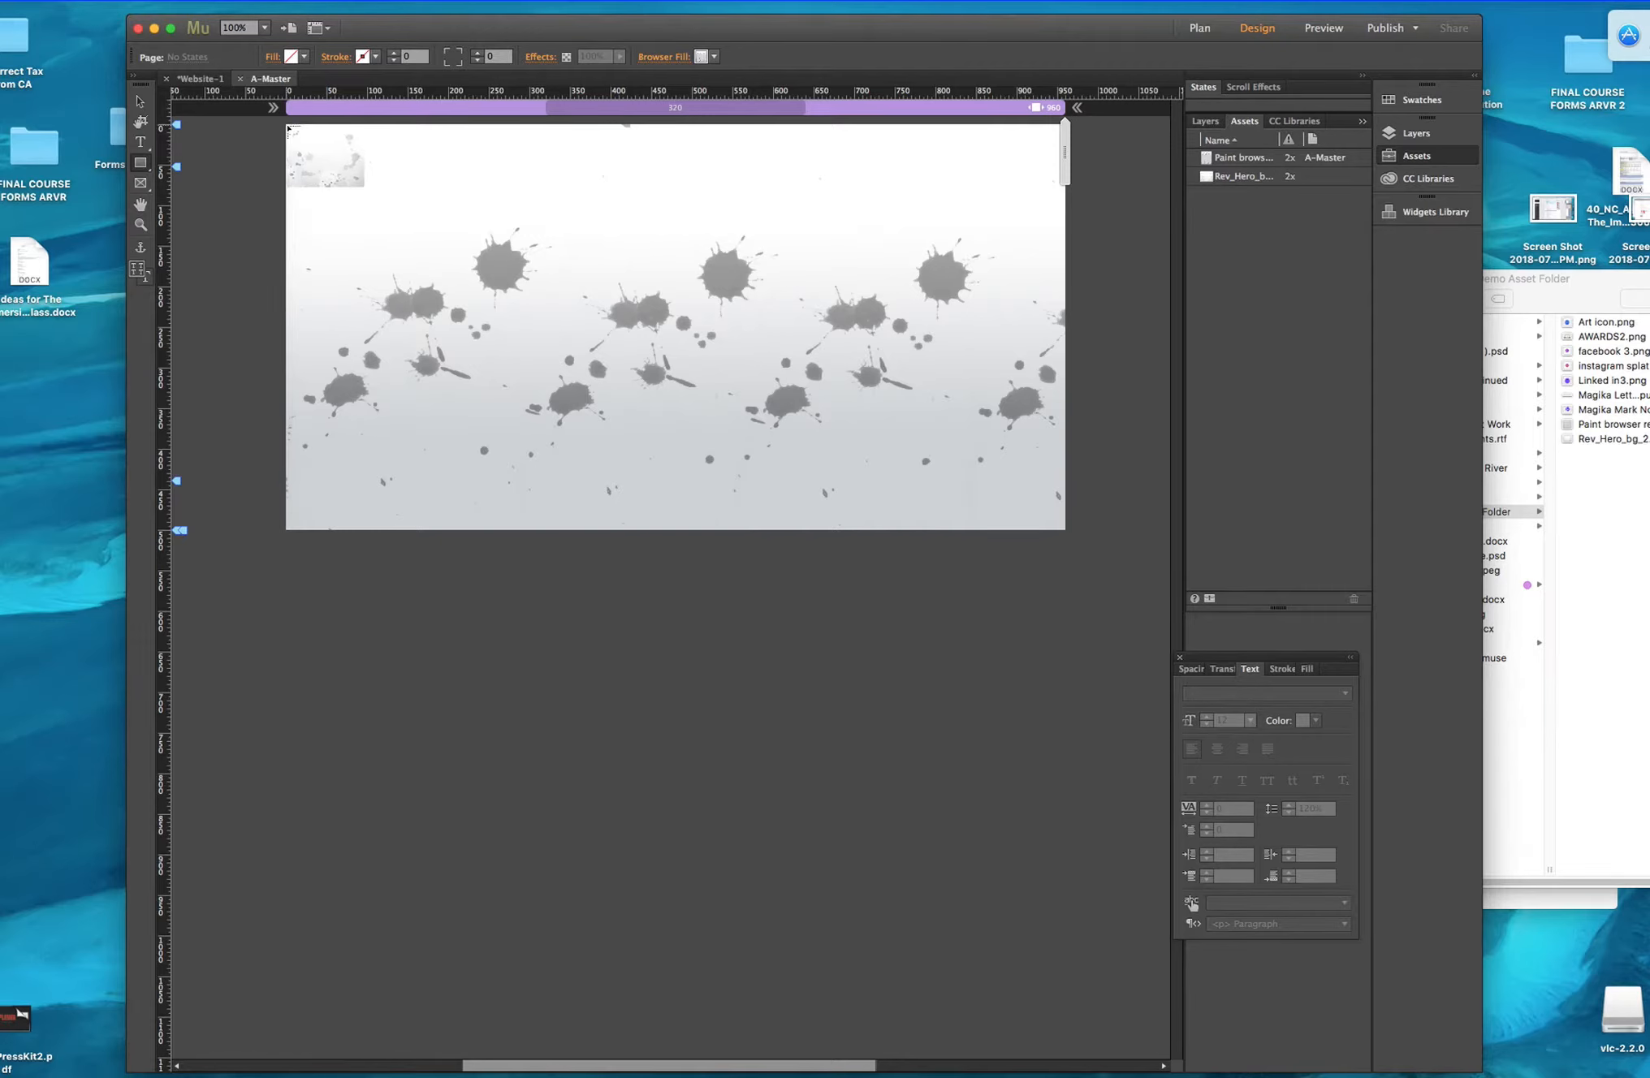
{"action": "left_click", "coordinate": [344, 156]}
{"action": "left_click_drag", "start_coordinate": [345, 156], "coordinate": [1068, 571]}
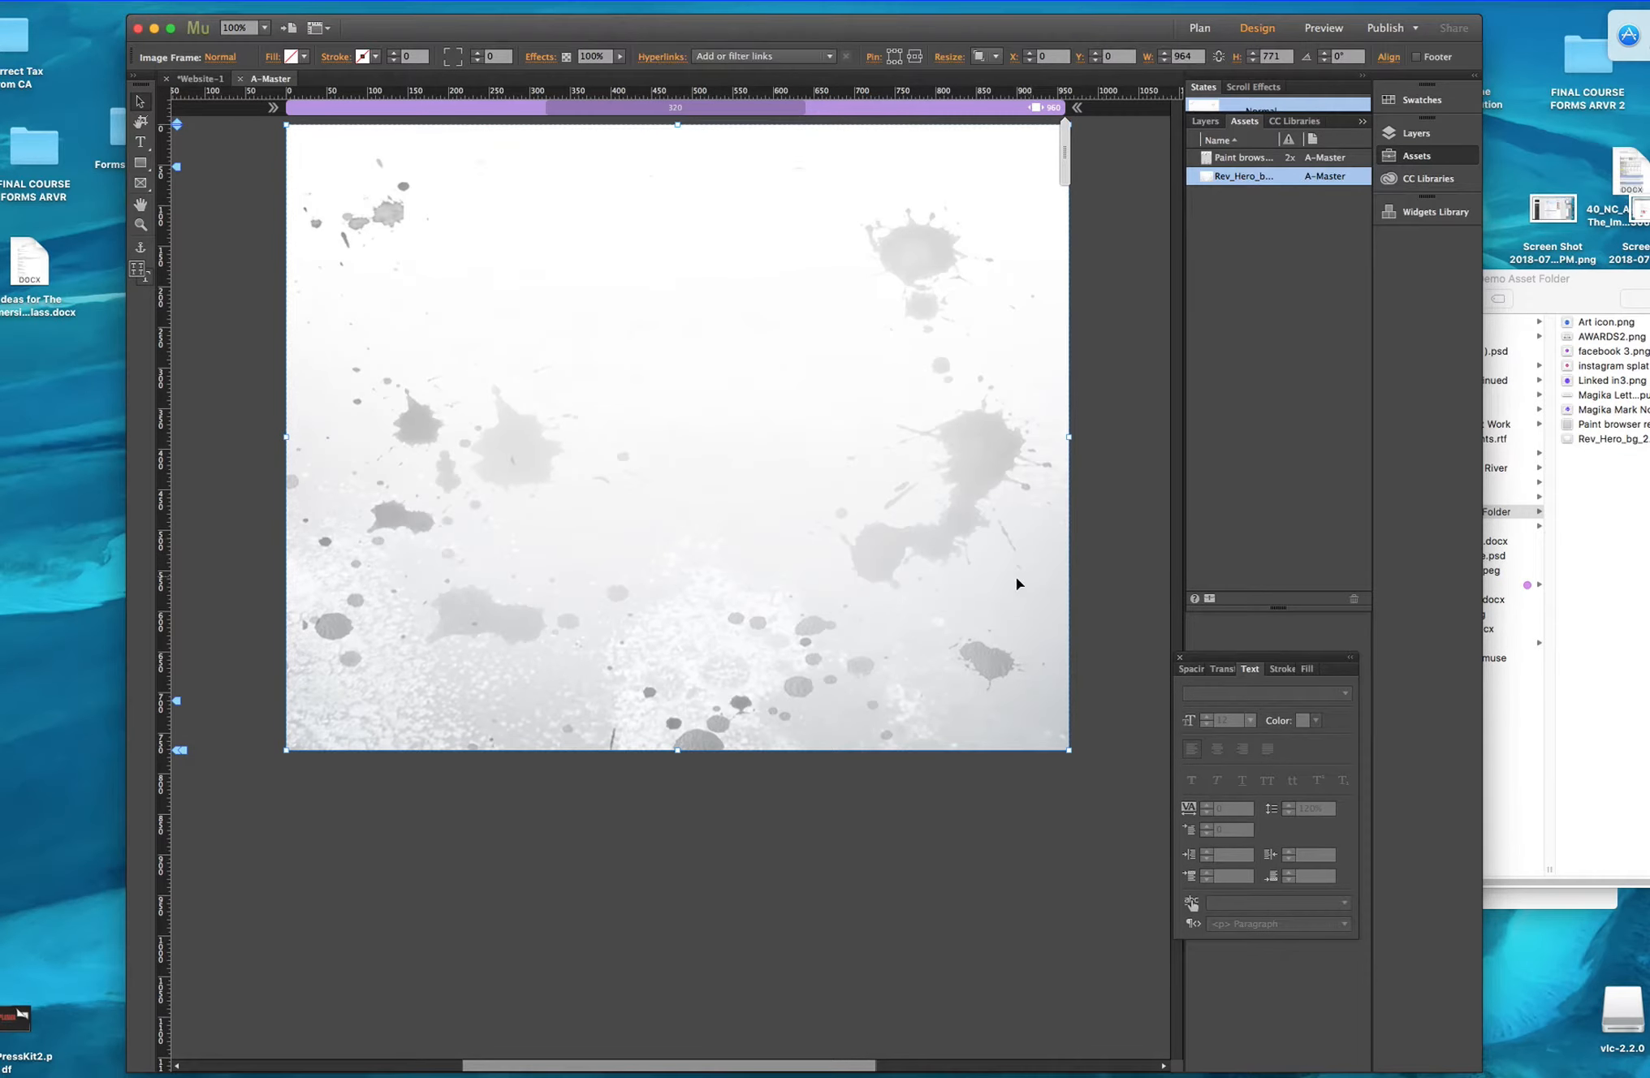
Place Magika Mark No Text.png in the page's top-left corner at about 196 by 180 px.
{"action": "left_click", "coordinate": [2, 1]}
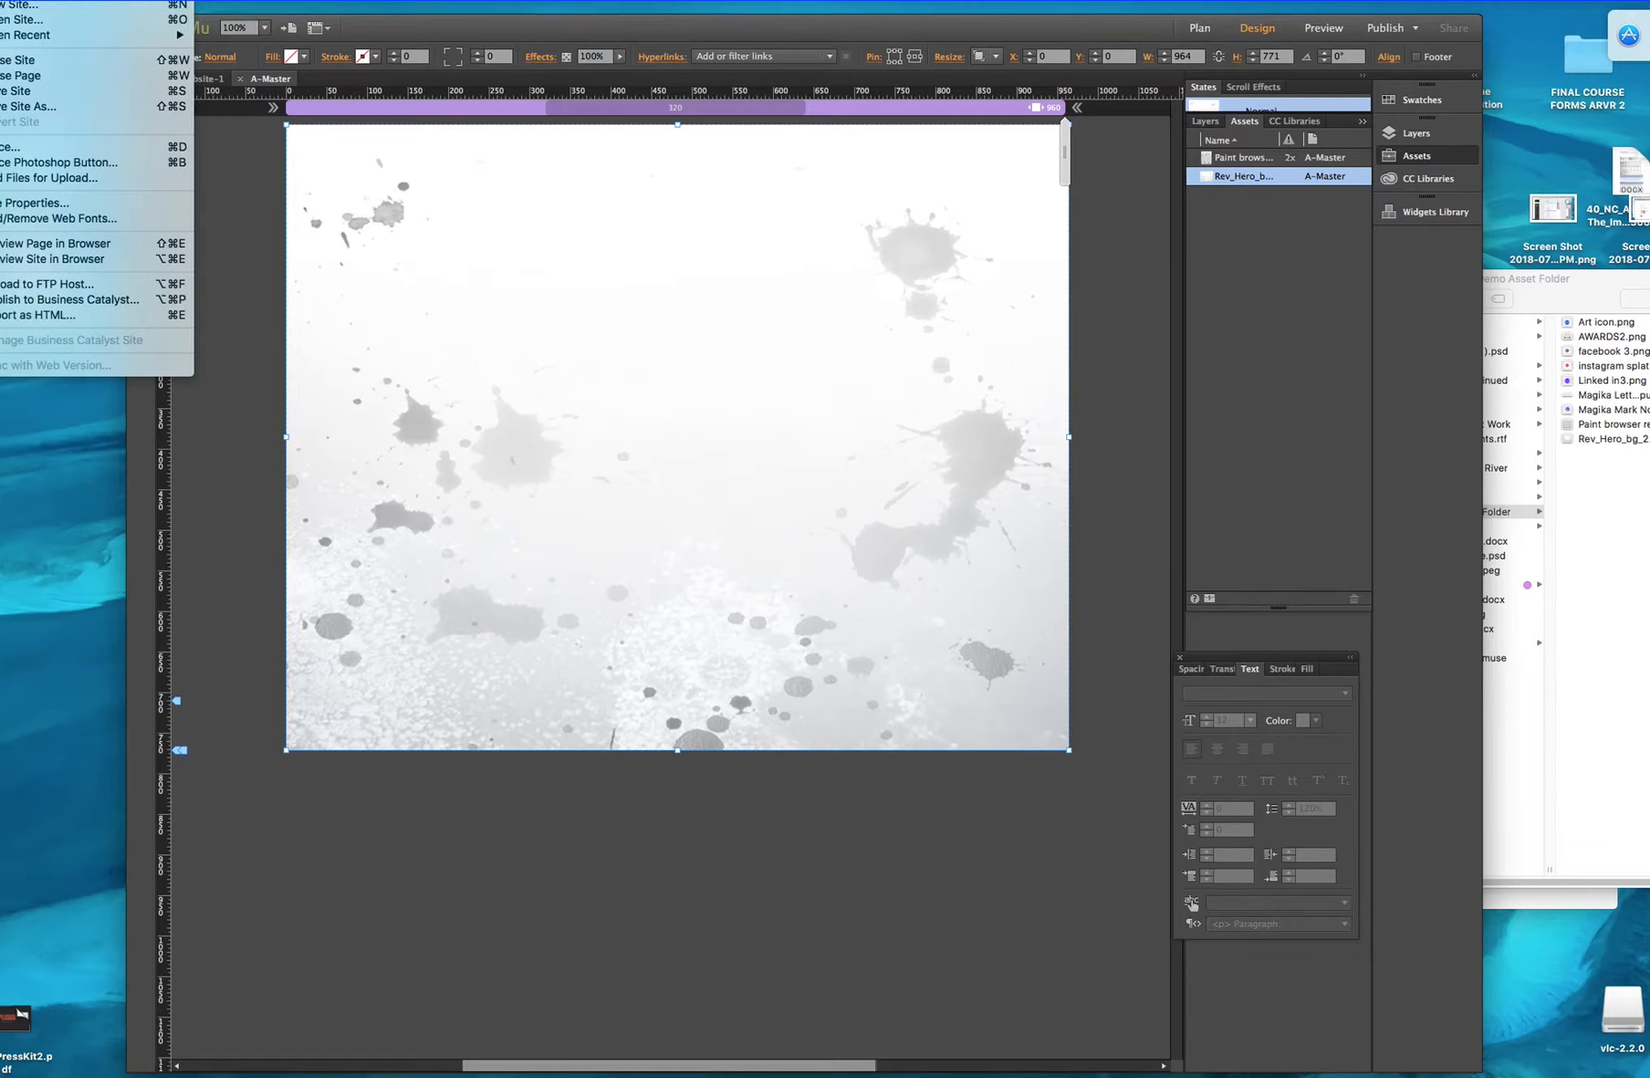
{"action": "left_click", "coordinate": [10, 146]}
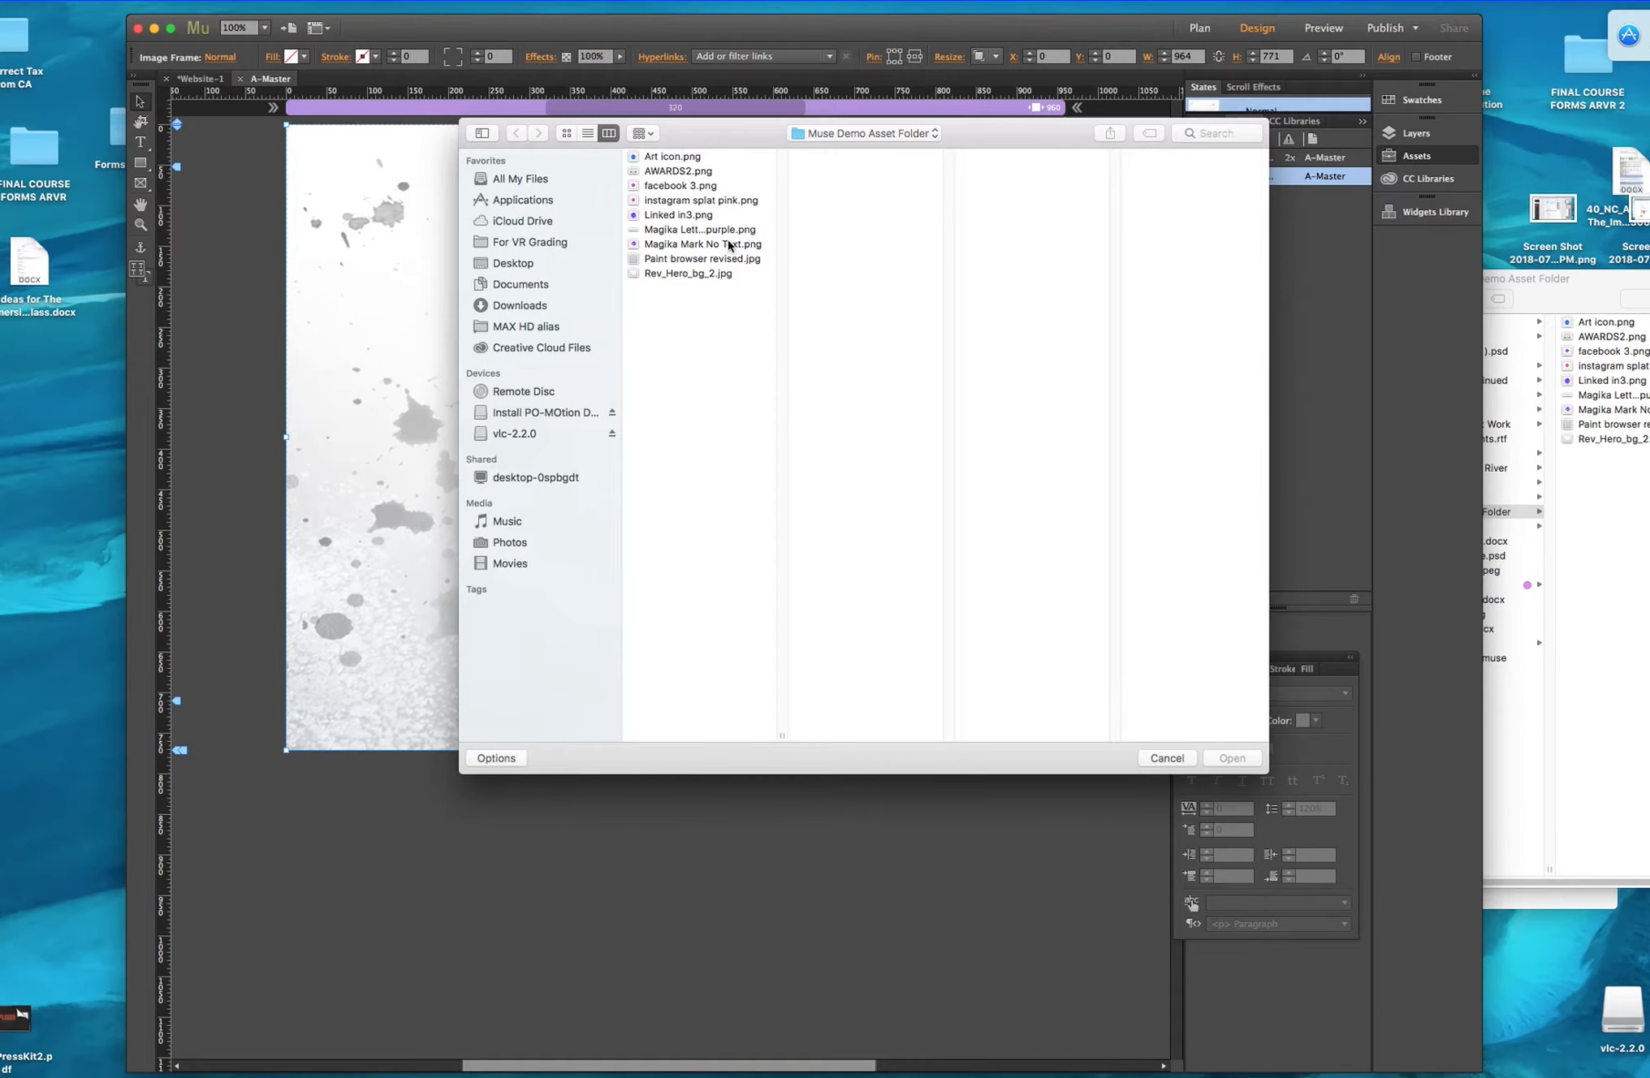
{"action": "left_click", "coordinate": [700, 249]}
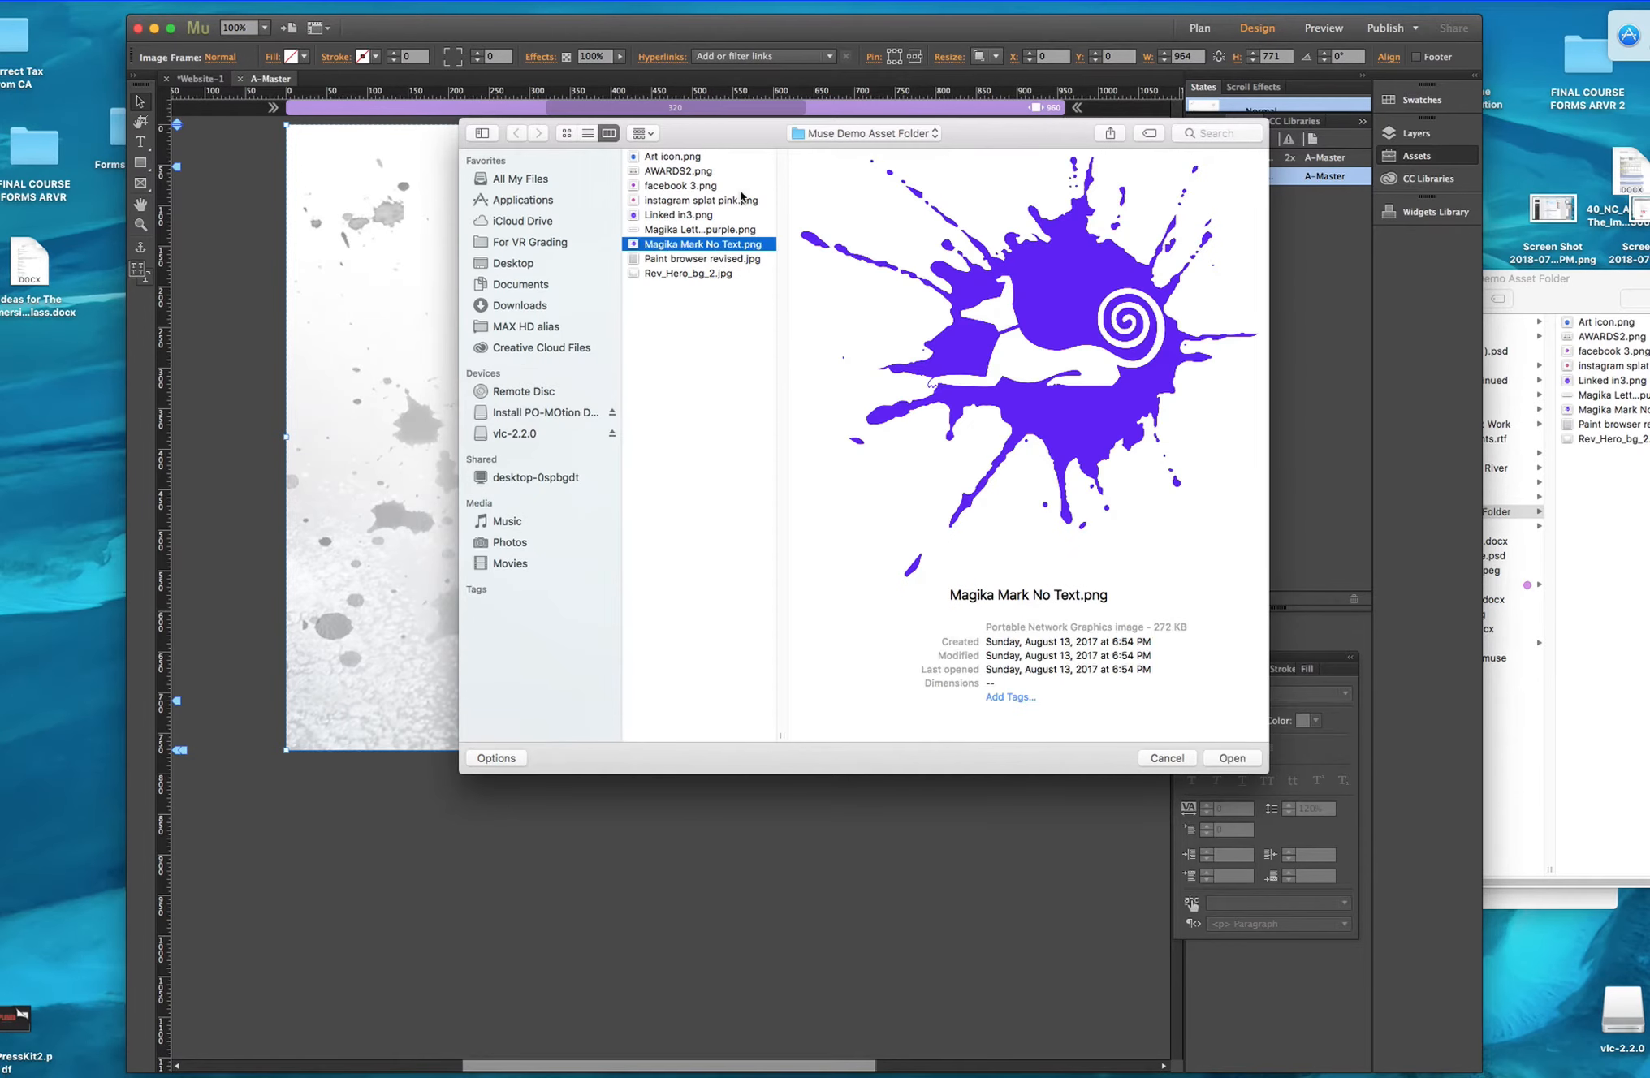
{"action": "left_click", "coordinate": [1253, 762]}
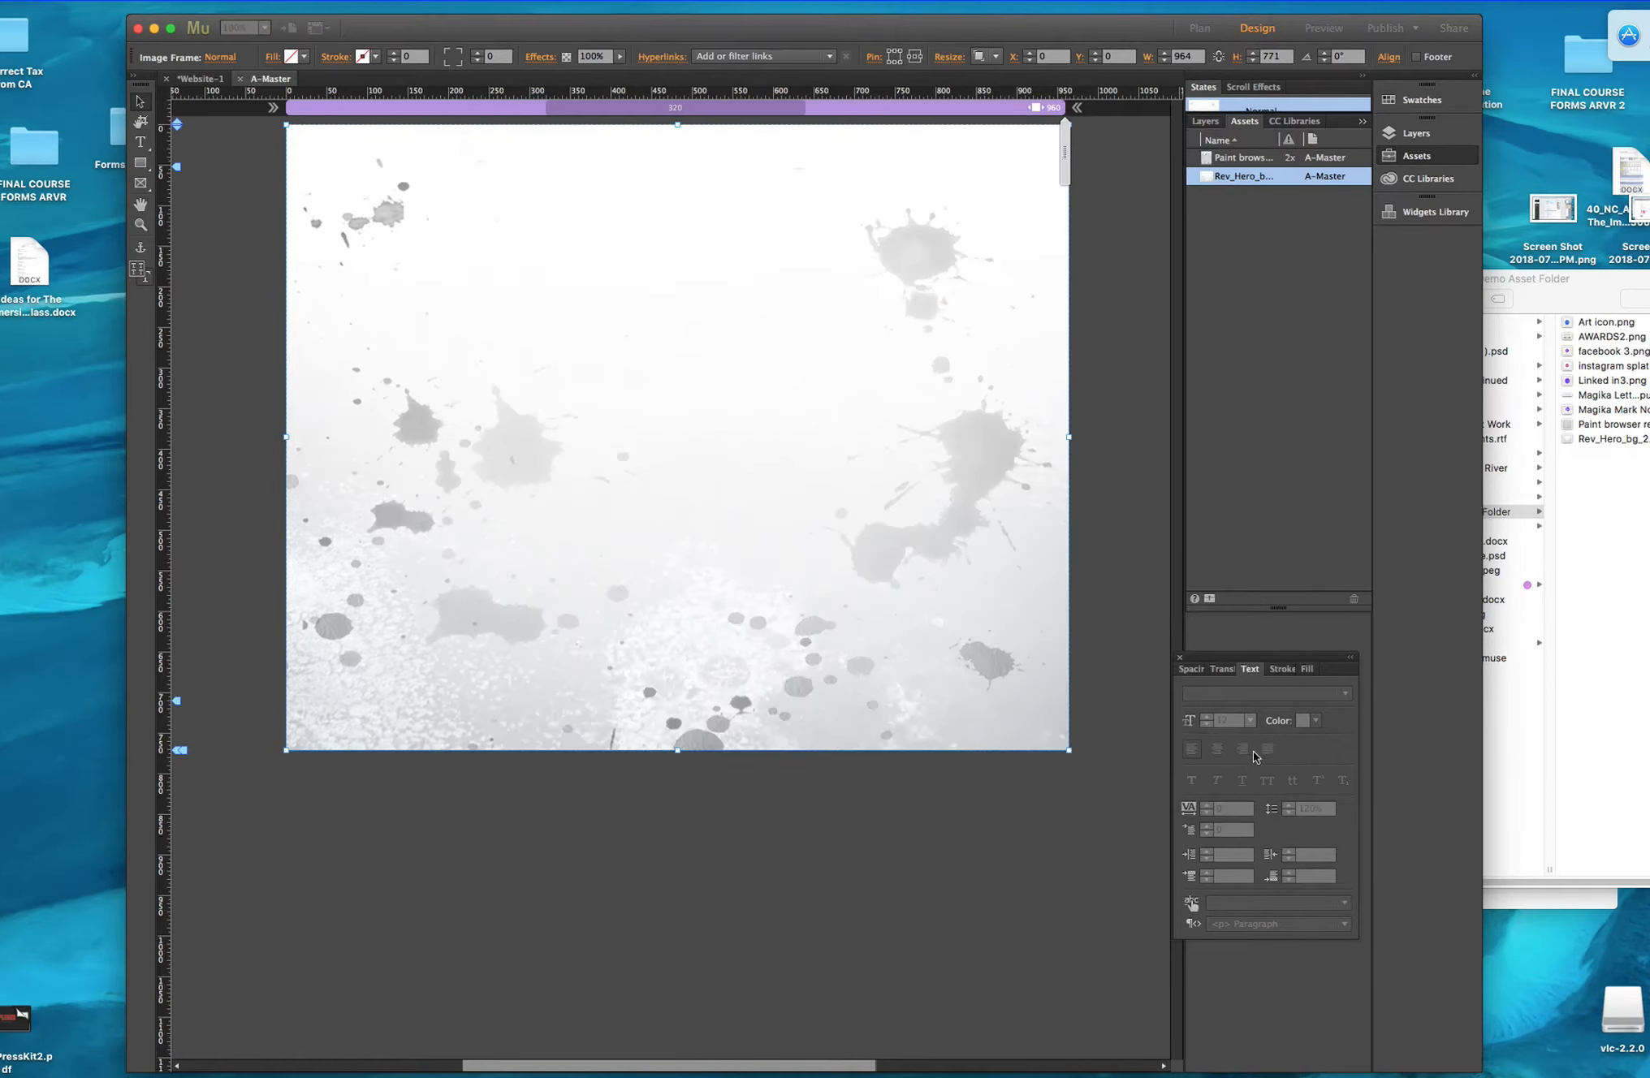
{"action": "mouse_move", "coordinate": [289, 126]}
{"action": "left_mouse_down"}
{"action": "mouse_move", "coordinate": [478, 277]}
{"action": "mouse_move", "coordinate": [446, 254]}
{"action": "mouse_move", "coordinate": [448, 270]}
{"action": "left_mouse_up"}
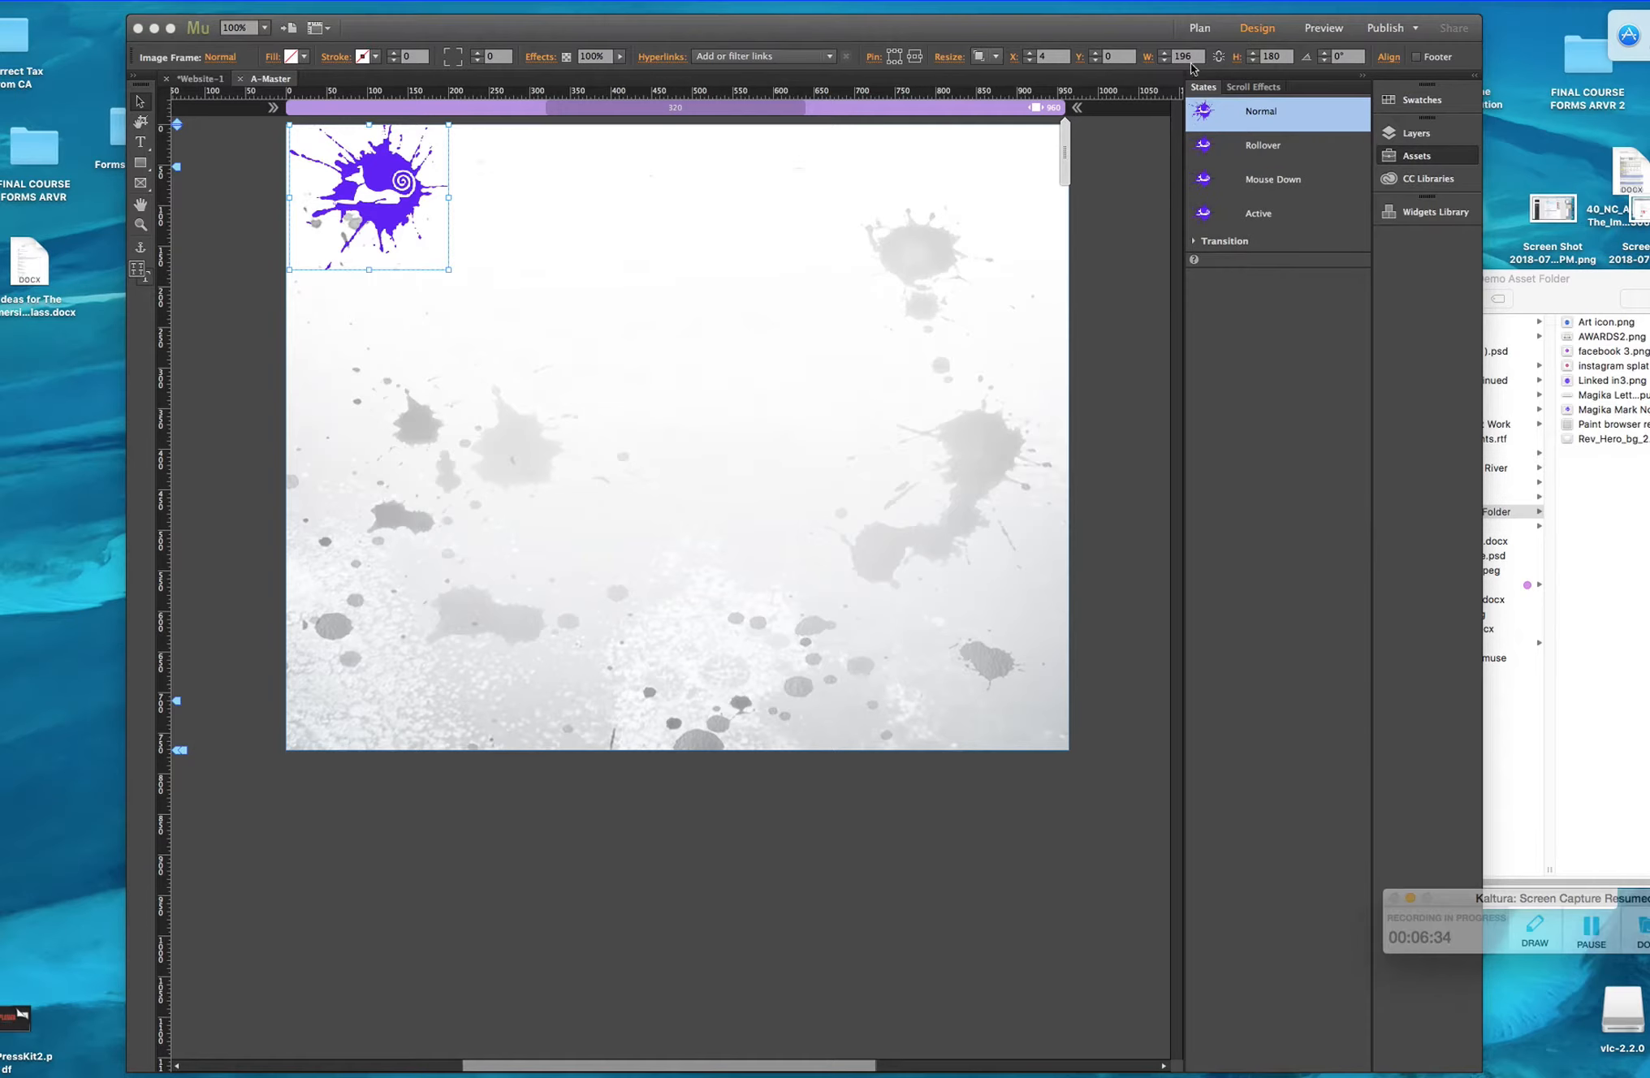
Check the page thumbnails in the site plan for the master artwork, and reopen A-Master for editing.
{"action": "left_click", "coordinate": [1200, 29]}
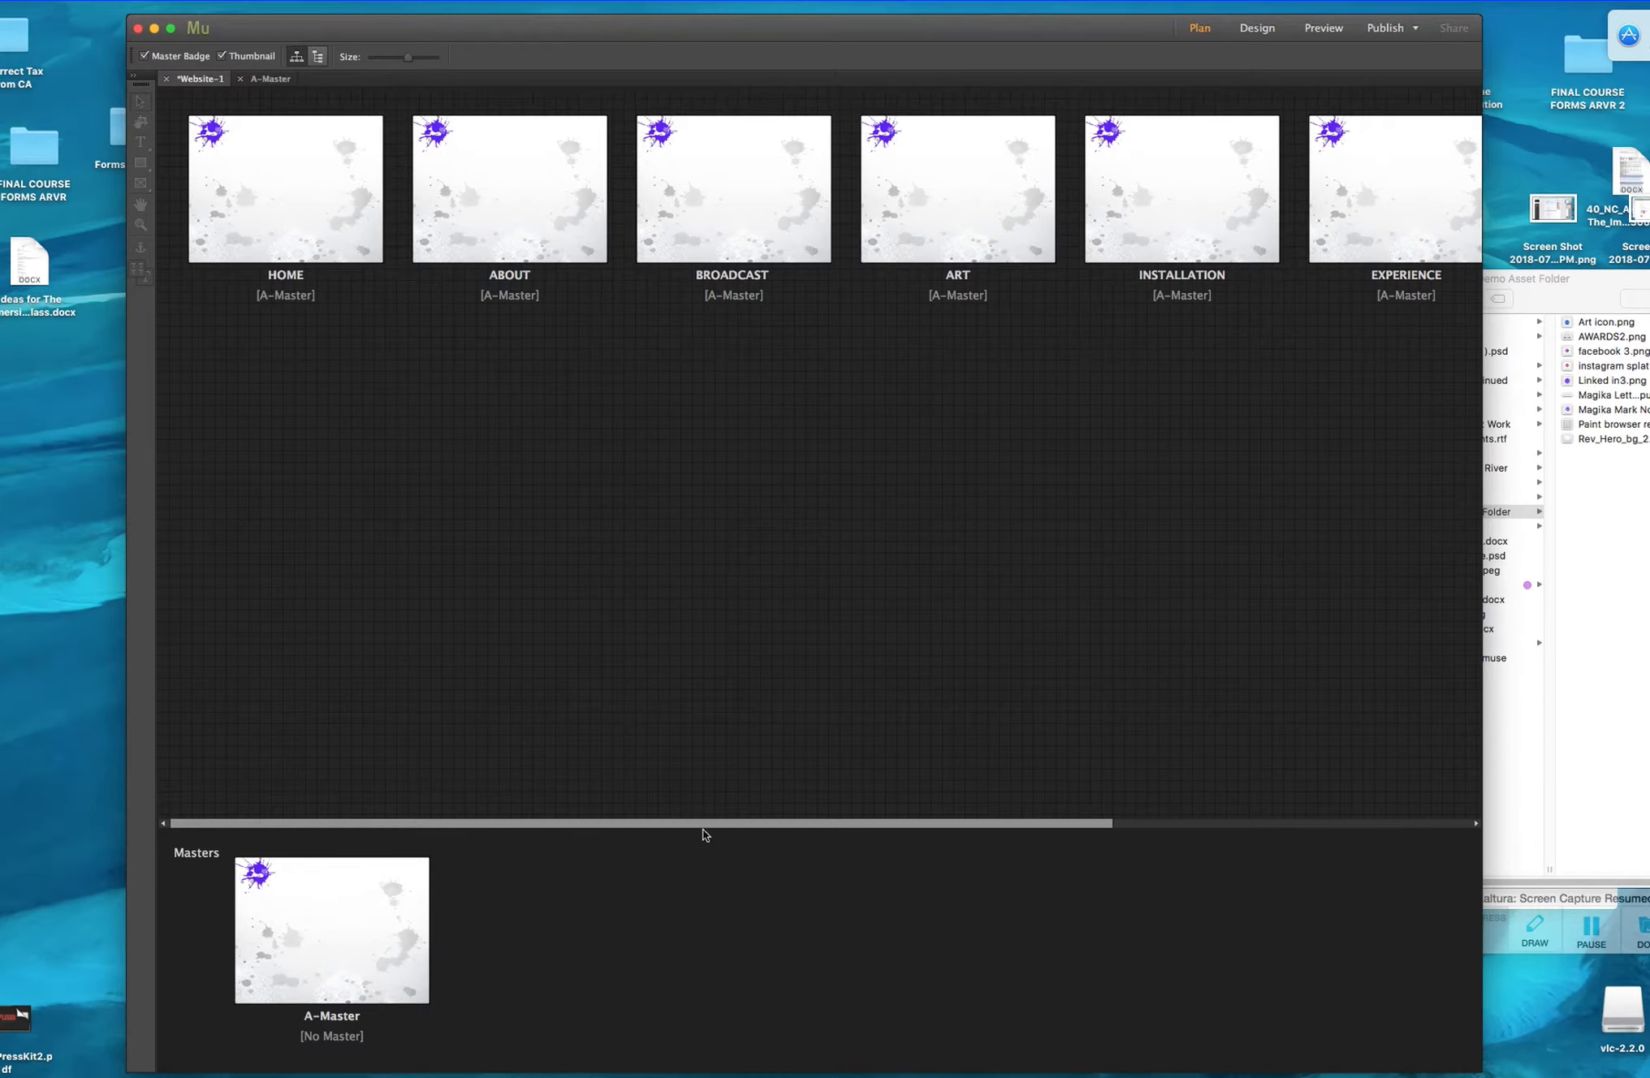
{"action": "left_click_drag", "start_coordinate": [706, 828], "coordinate": [666, 829]}
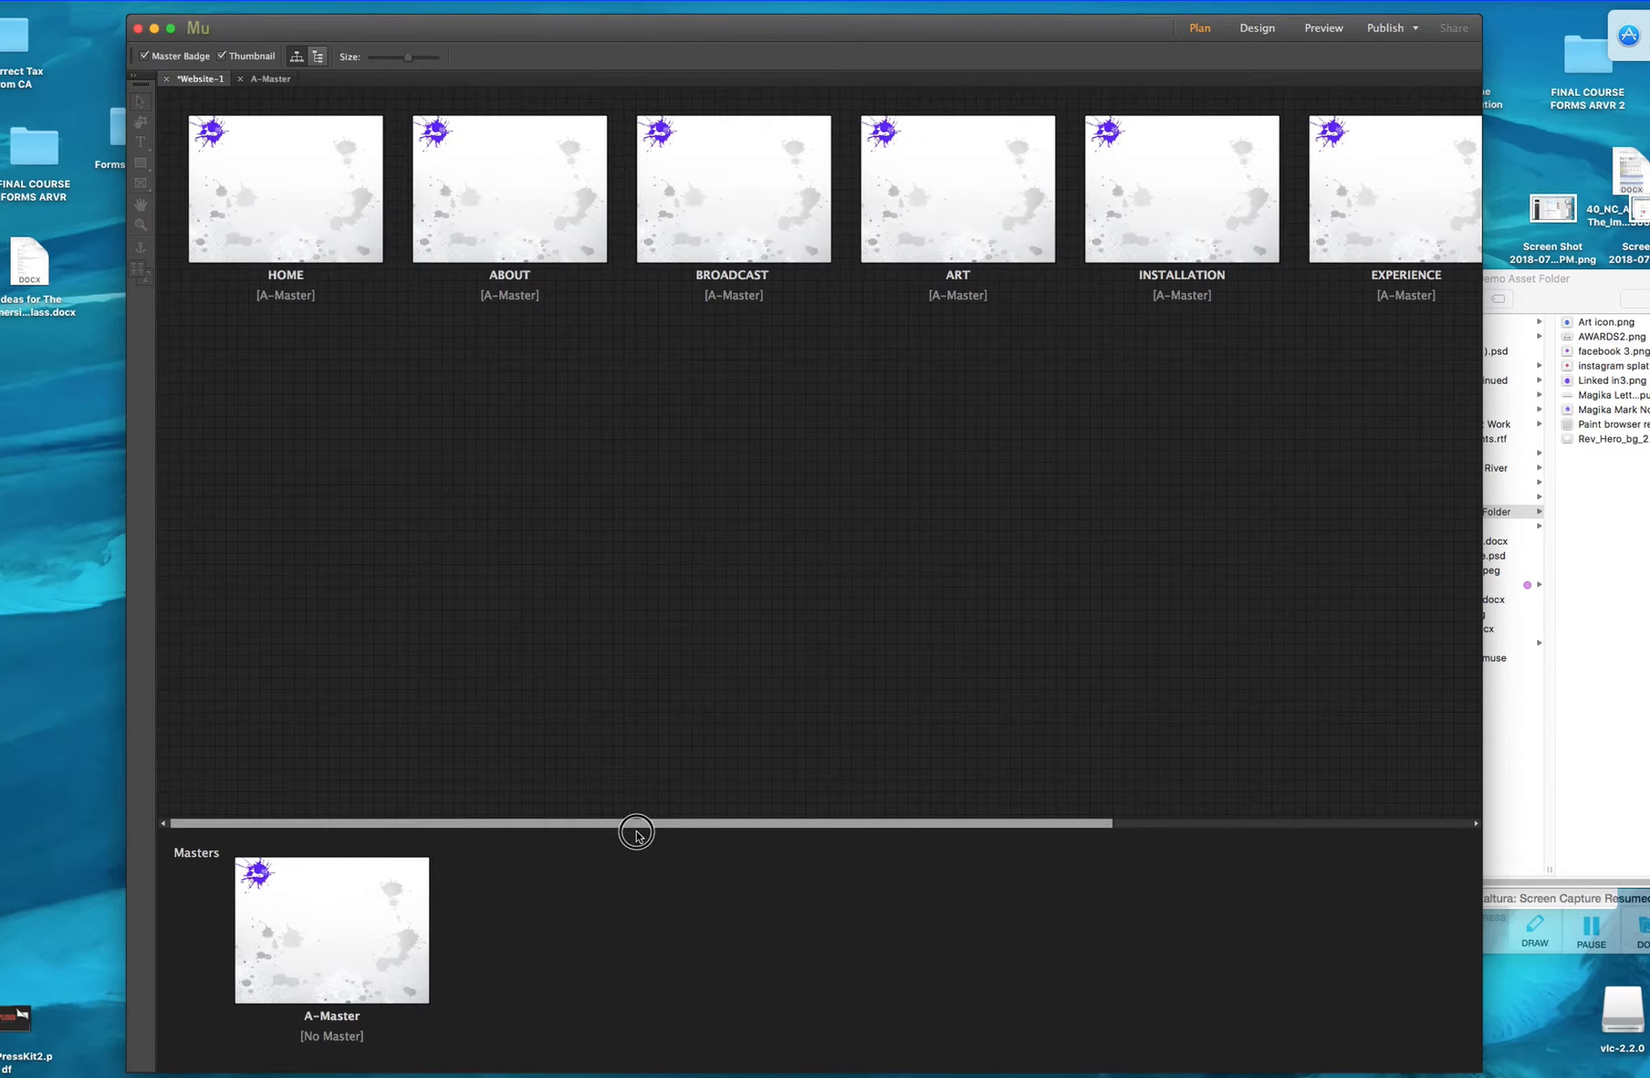
{"action": "double_click", "coordinate": [333, 946]}
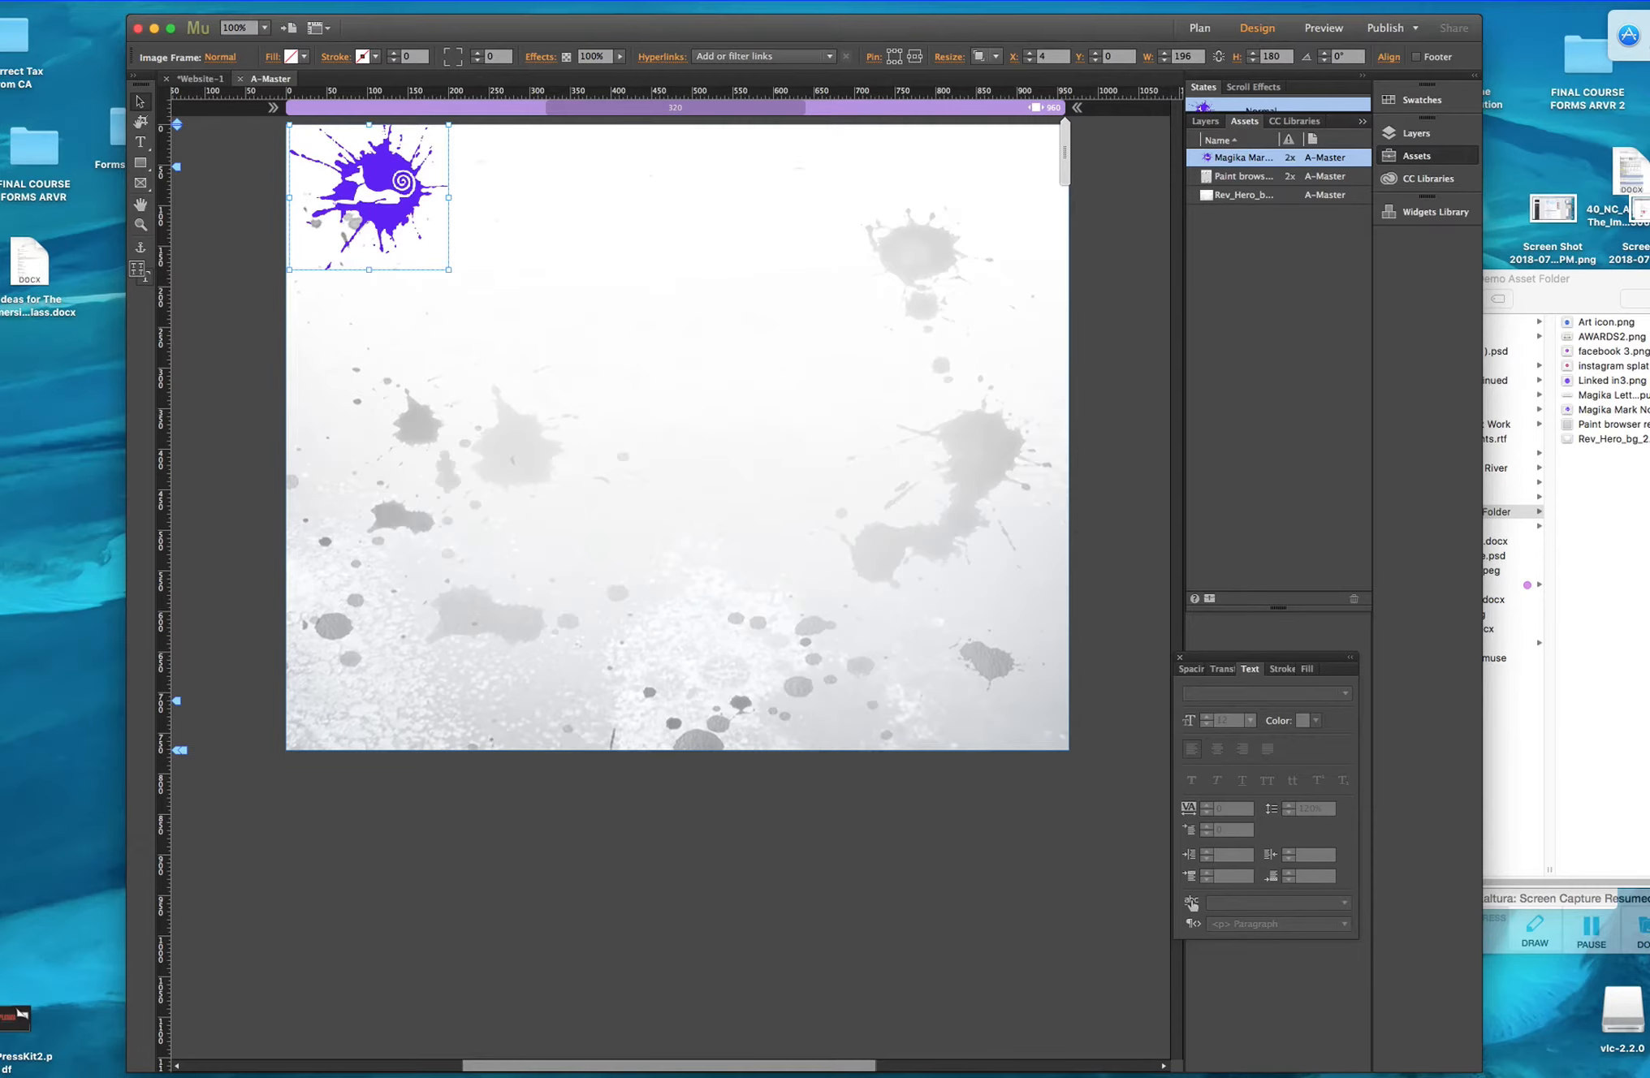
Place the purple Magika lettering PNG beside the splat logo, sized to about 331 by 64 px at X 206, Y 54.
{"action": "left_click", "coordinate": [3, 2]}
{"action": "left_click", "coordinate": [11, 146]}
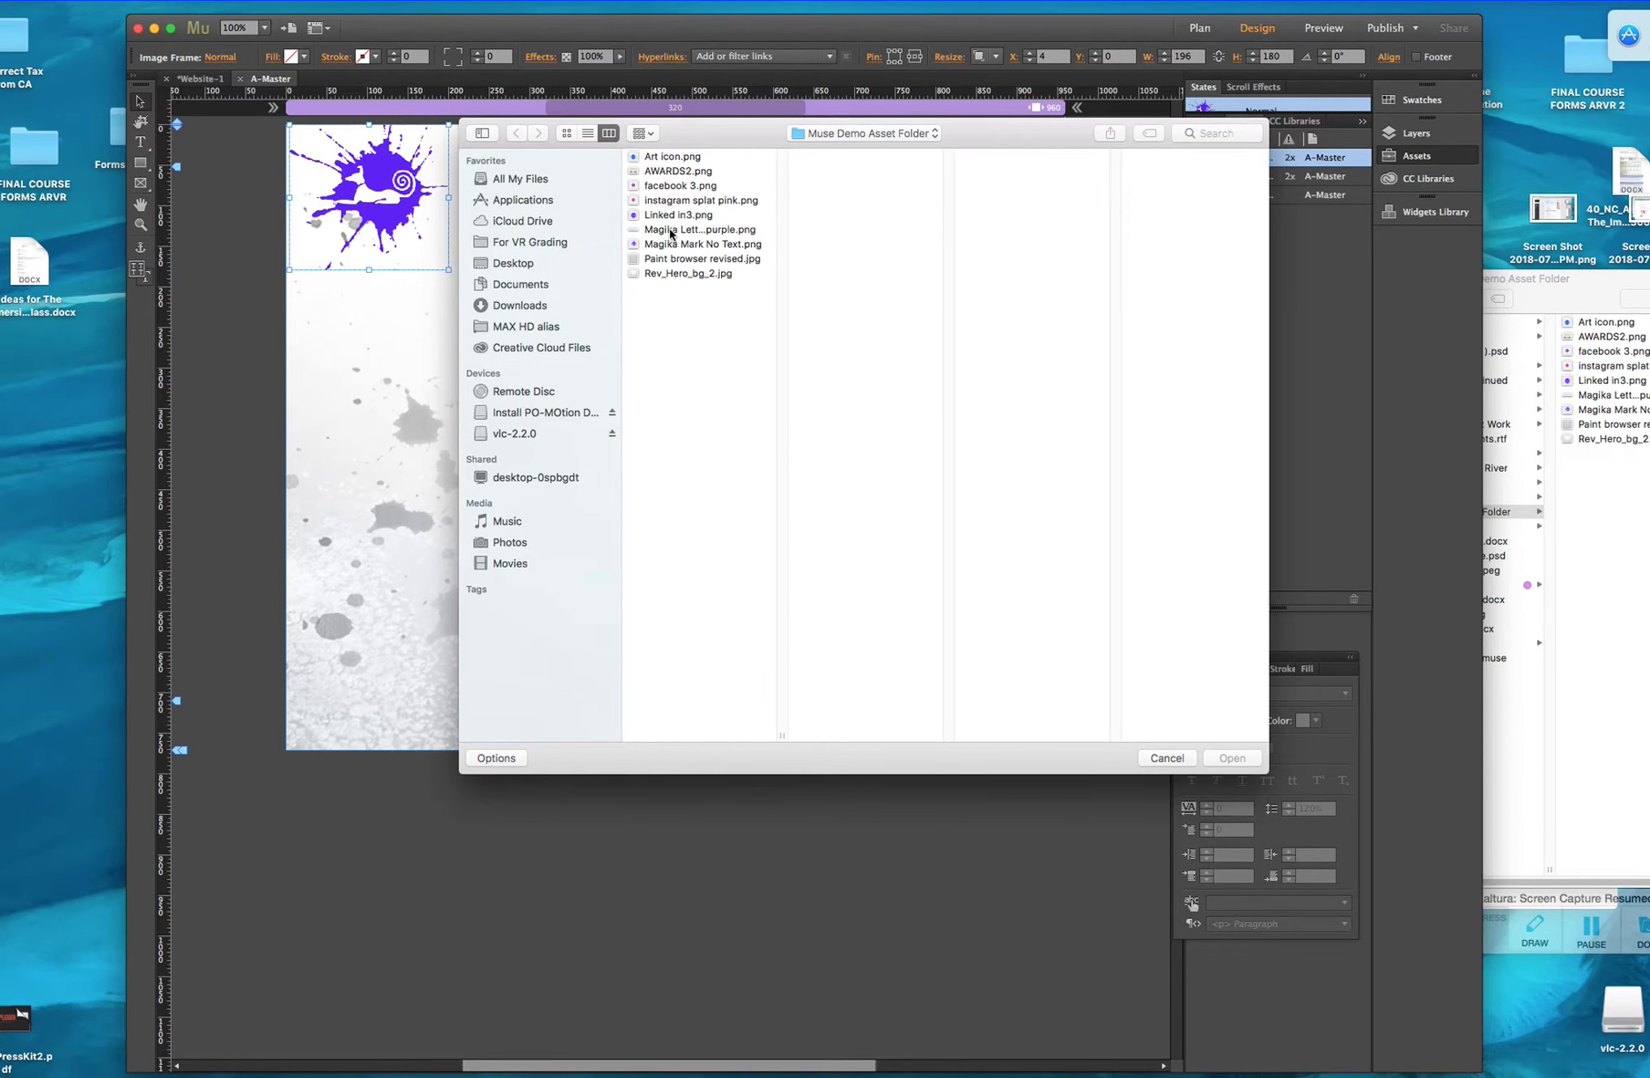
{"action": "left_click", "coordinate": [674, 231]}
{"action": "left_click", "coordinate": [1252, 759]}
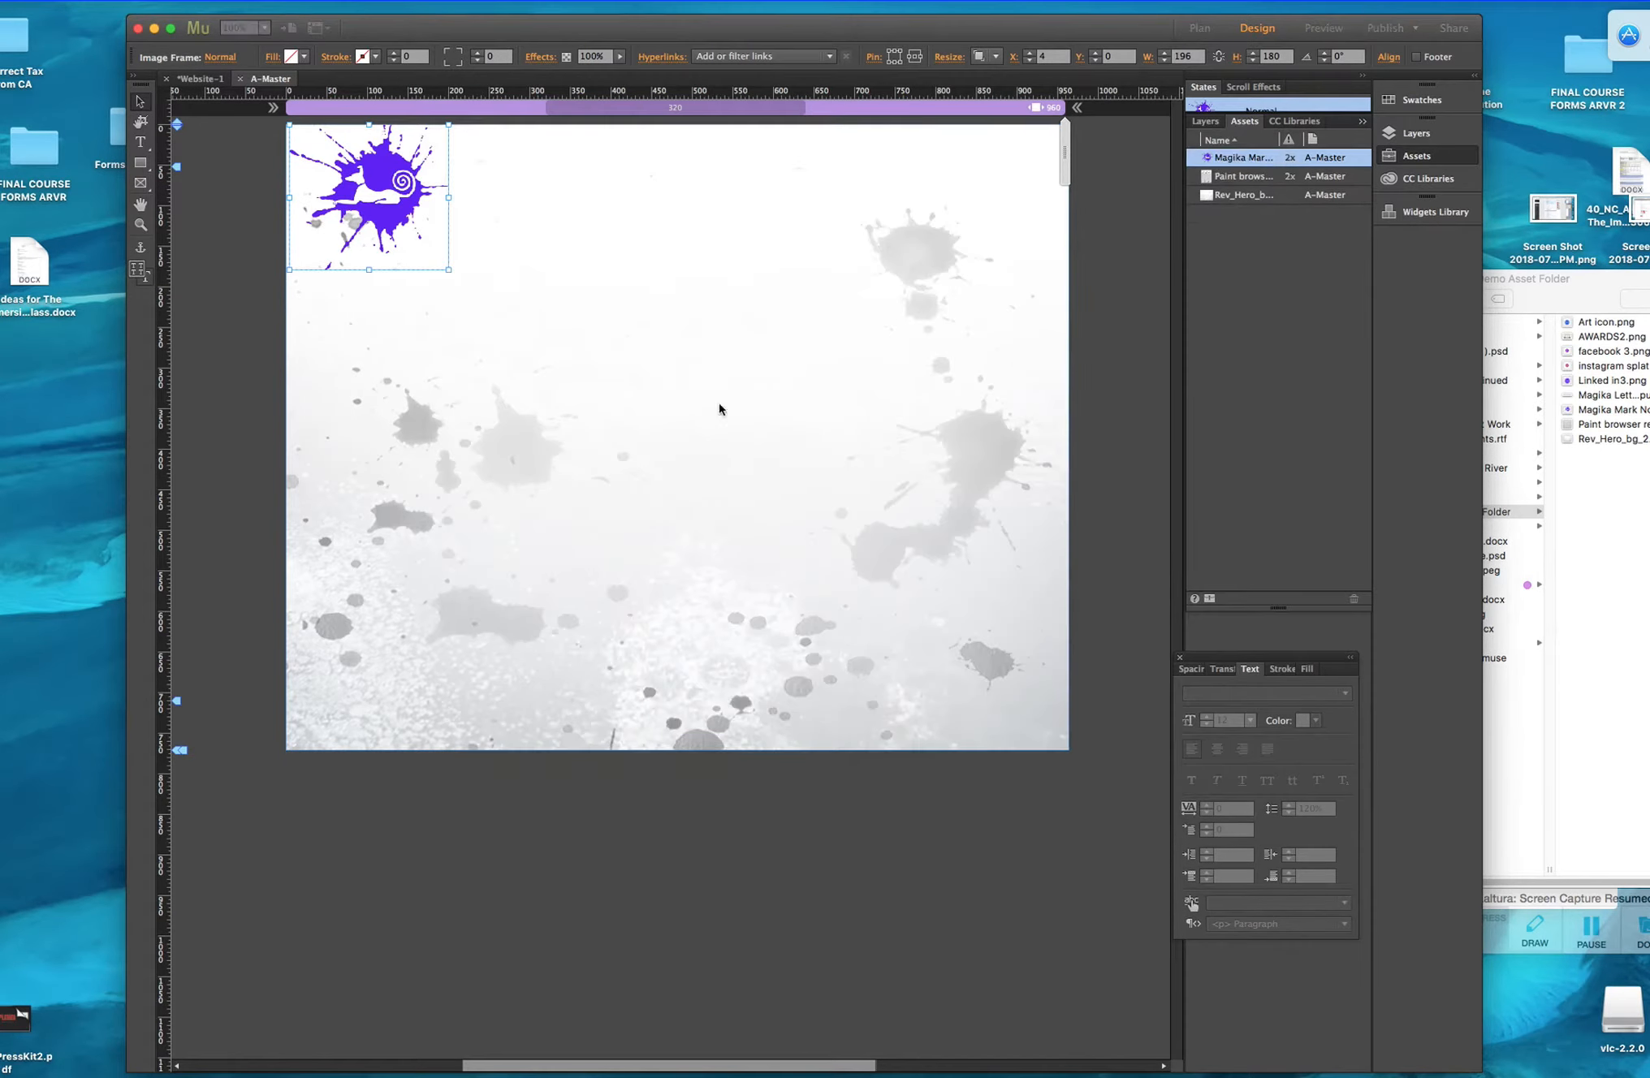
{"action": "mouse_move", "coordinate": [455, 125]}
{"action": "left_mouse_down"}
{"action": "mouse_move", "coordinate": [659, 269]}
{"action": "mouse_move", "coordinate": [473, 194]}
{"action": "left_mouse_up"}
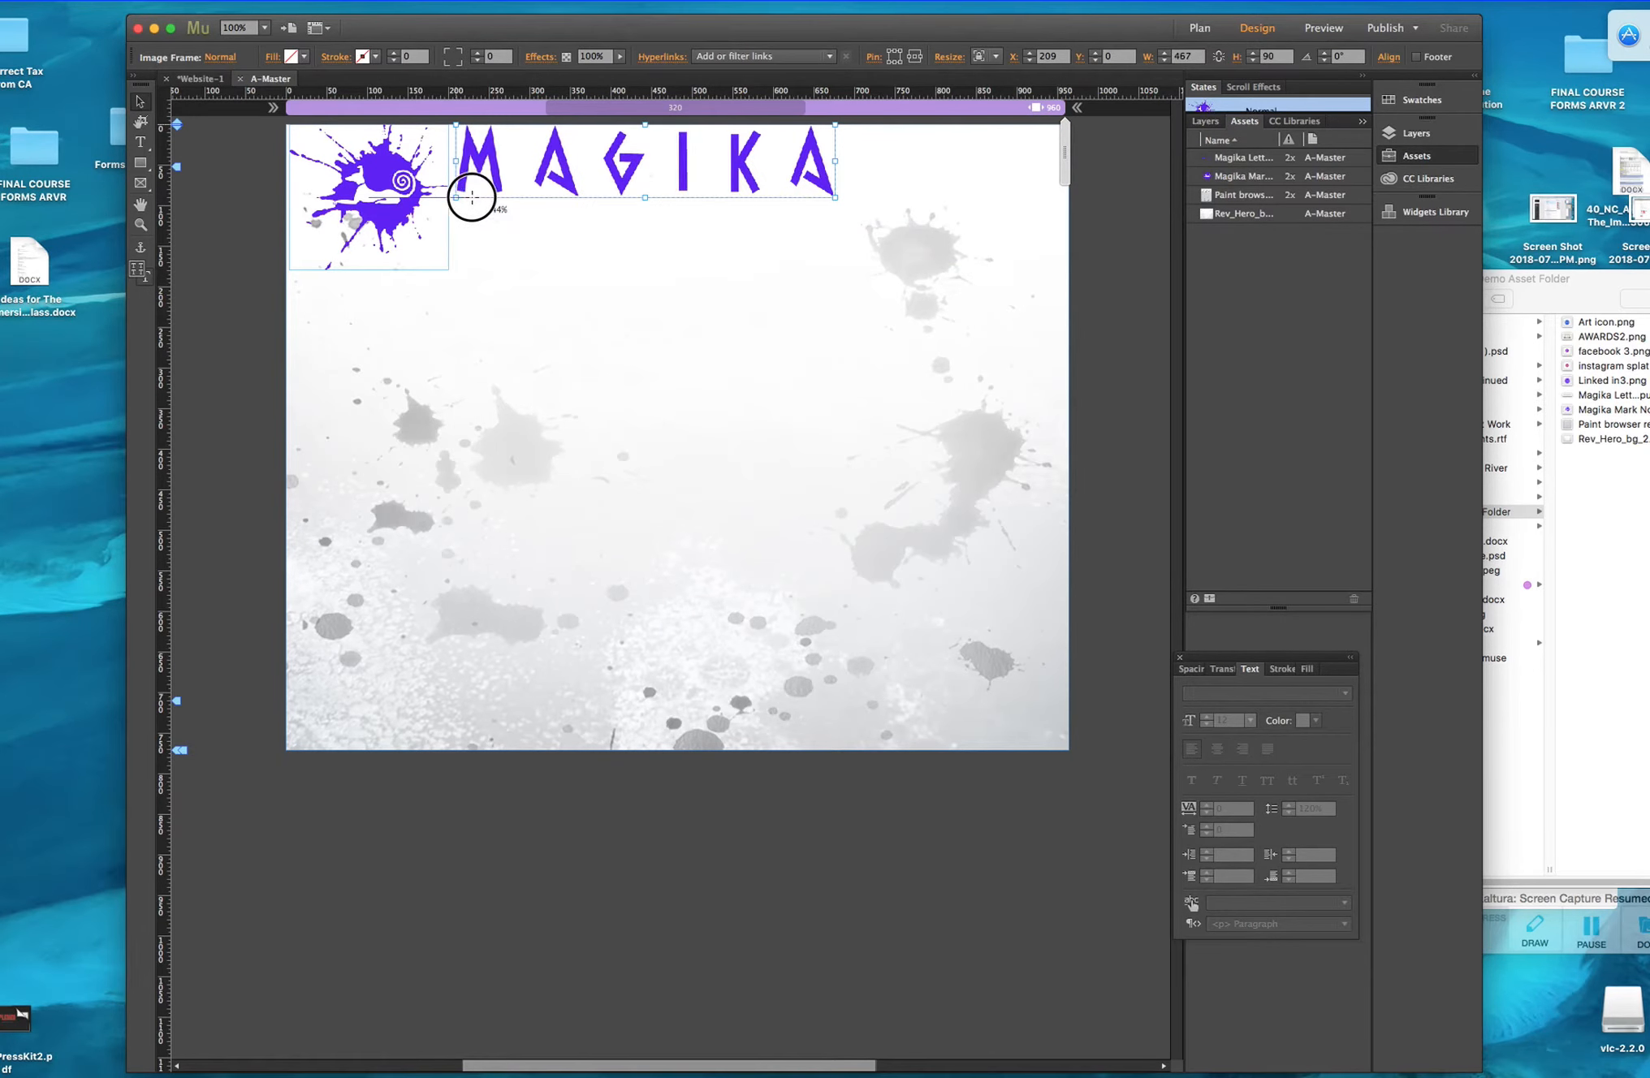
{"action": "left_click_drag", "start_coordinate": [614, 181], "coordinate": [614, 204]}
{"action": "left_click_drag", "start_coordinate": [835, 234], "coordinate": [641, 202]}
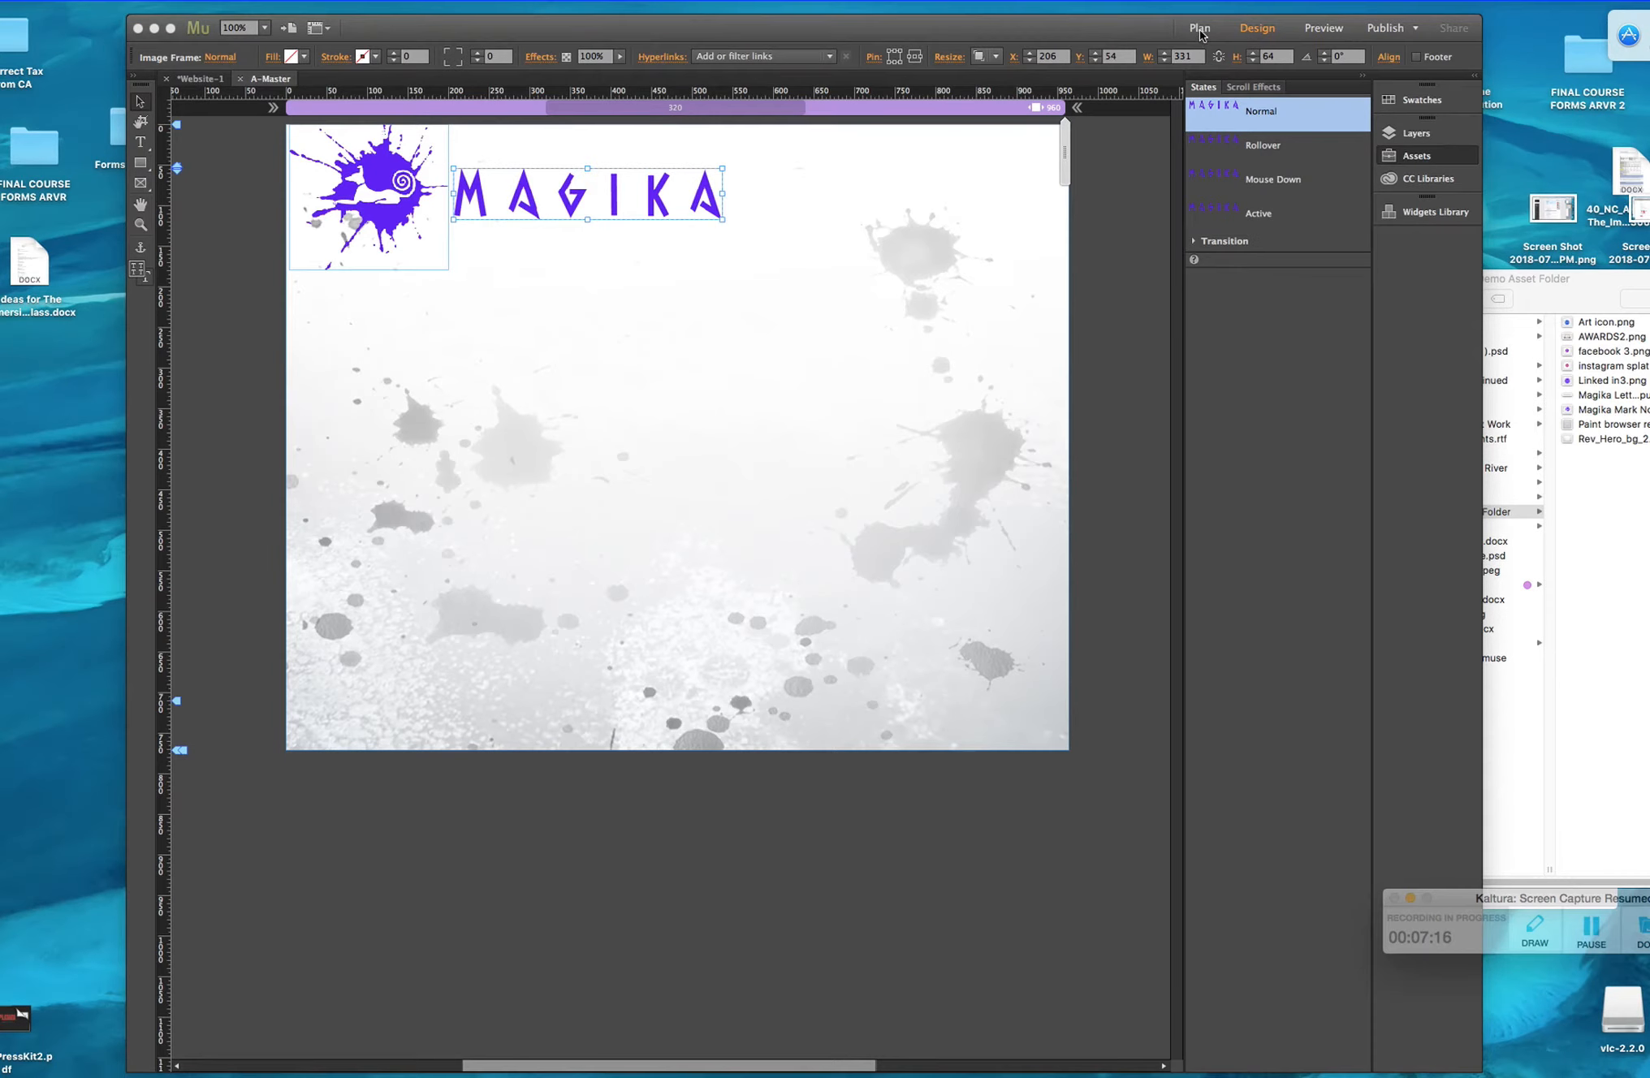
Return to the site plan to examine how the logo and lettering carry over to the pages.
{"action": "left_click", "coordinate": [1202, 31]}
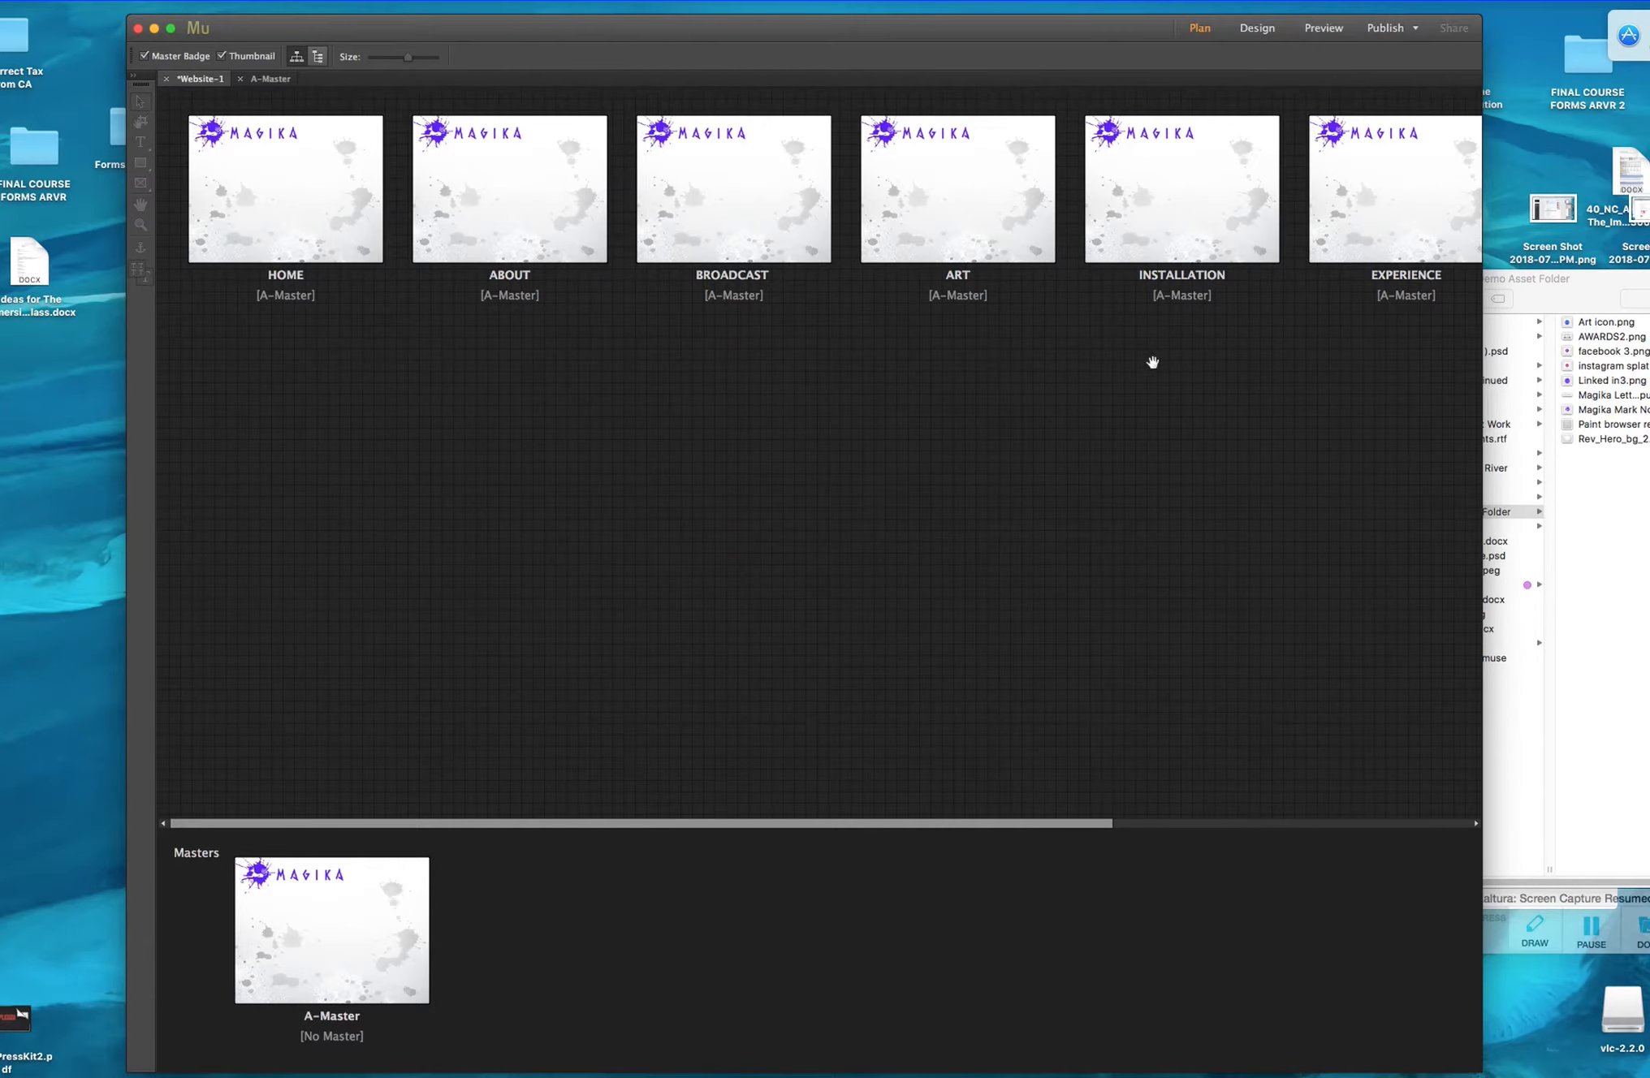
{"action": "left_click", "coordinate": [1594, 931]}
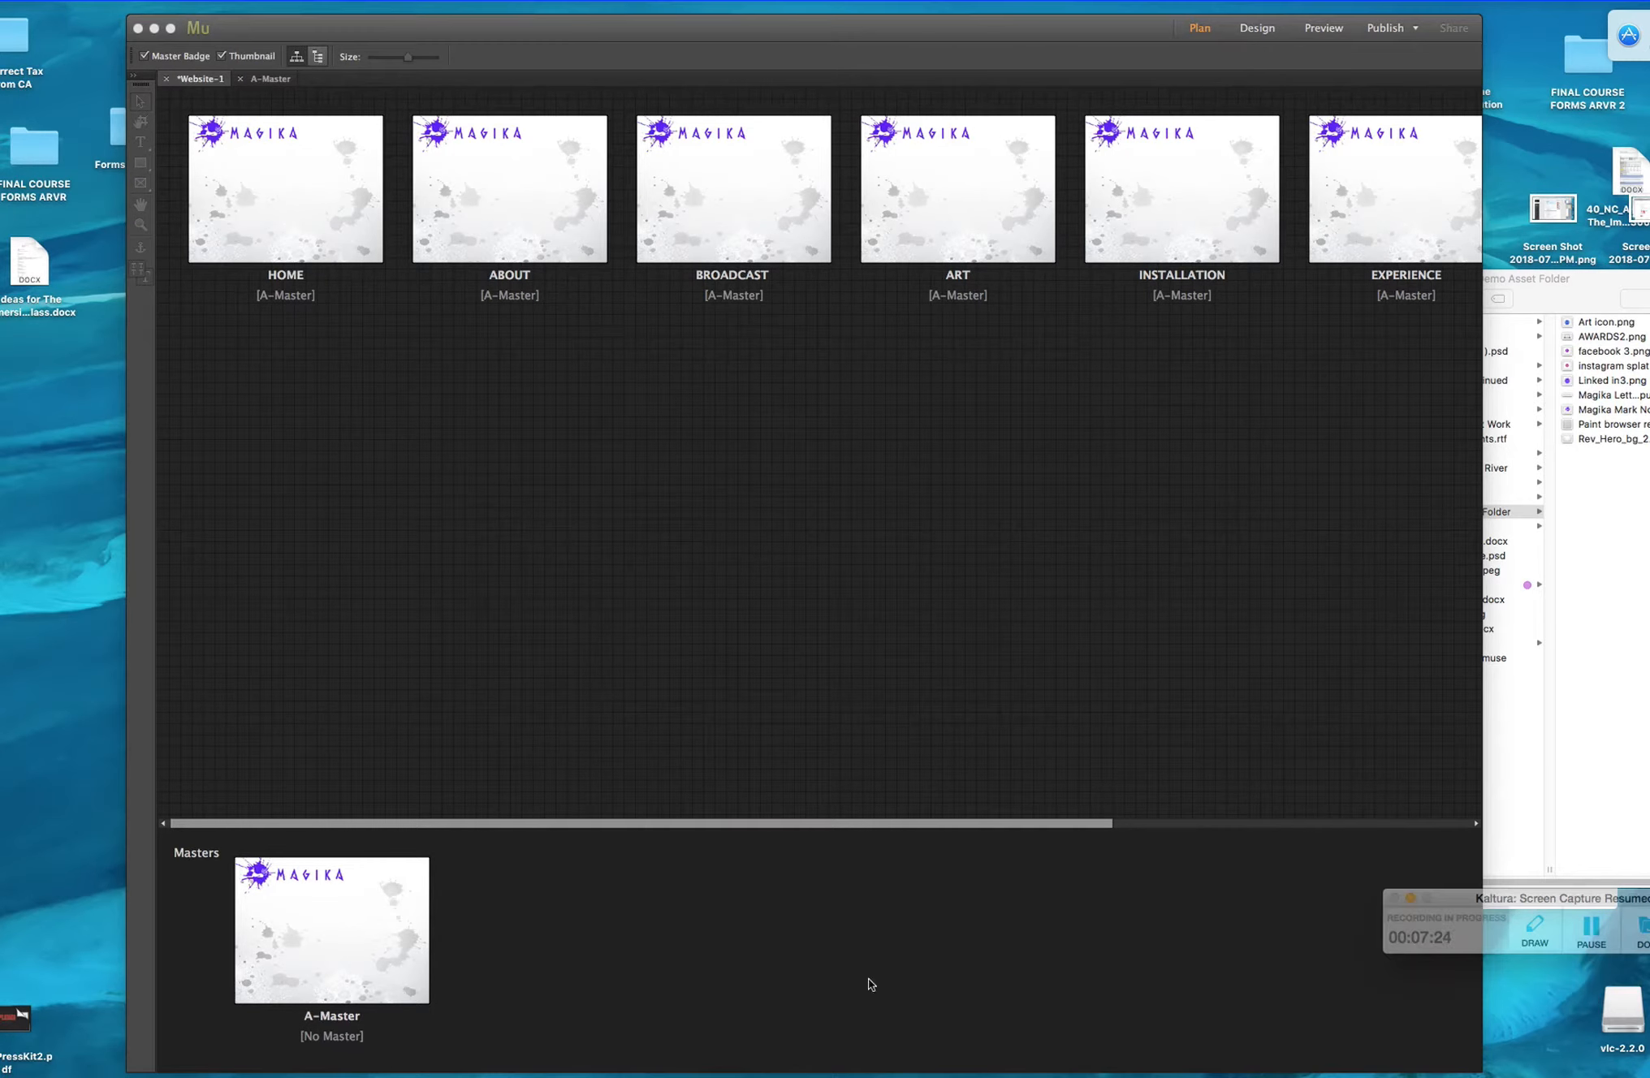
Reopen A-Master and draw a text frame about 397 by 68 px beside the MAGIKA lettering, at about X 557, Y 50.
{"action": "double_click", "coordinate": [315, 952]}
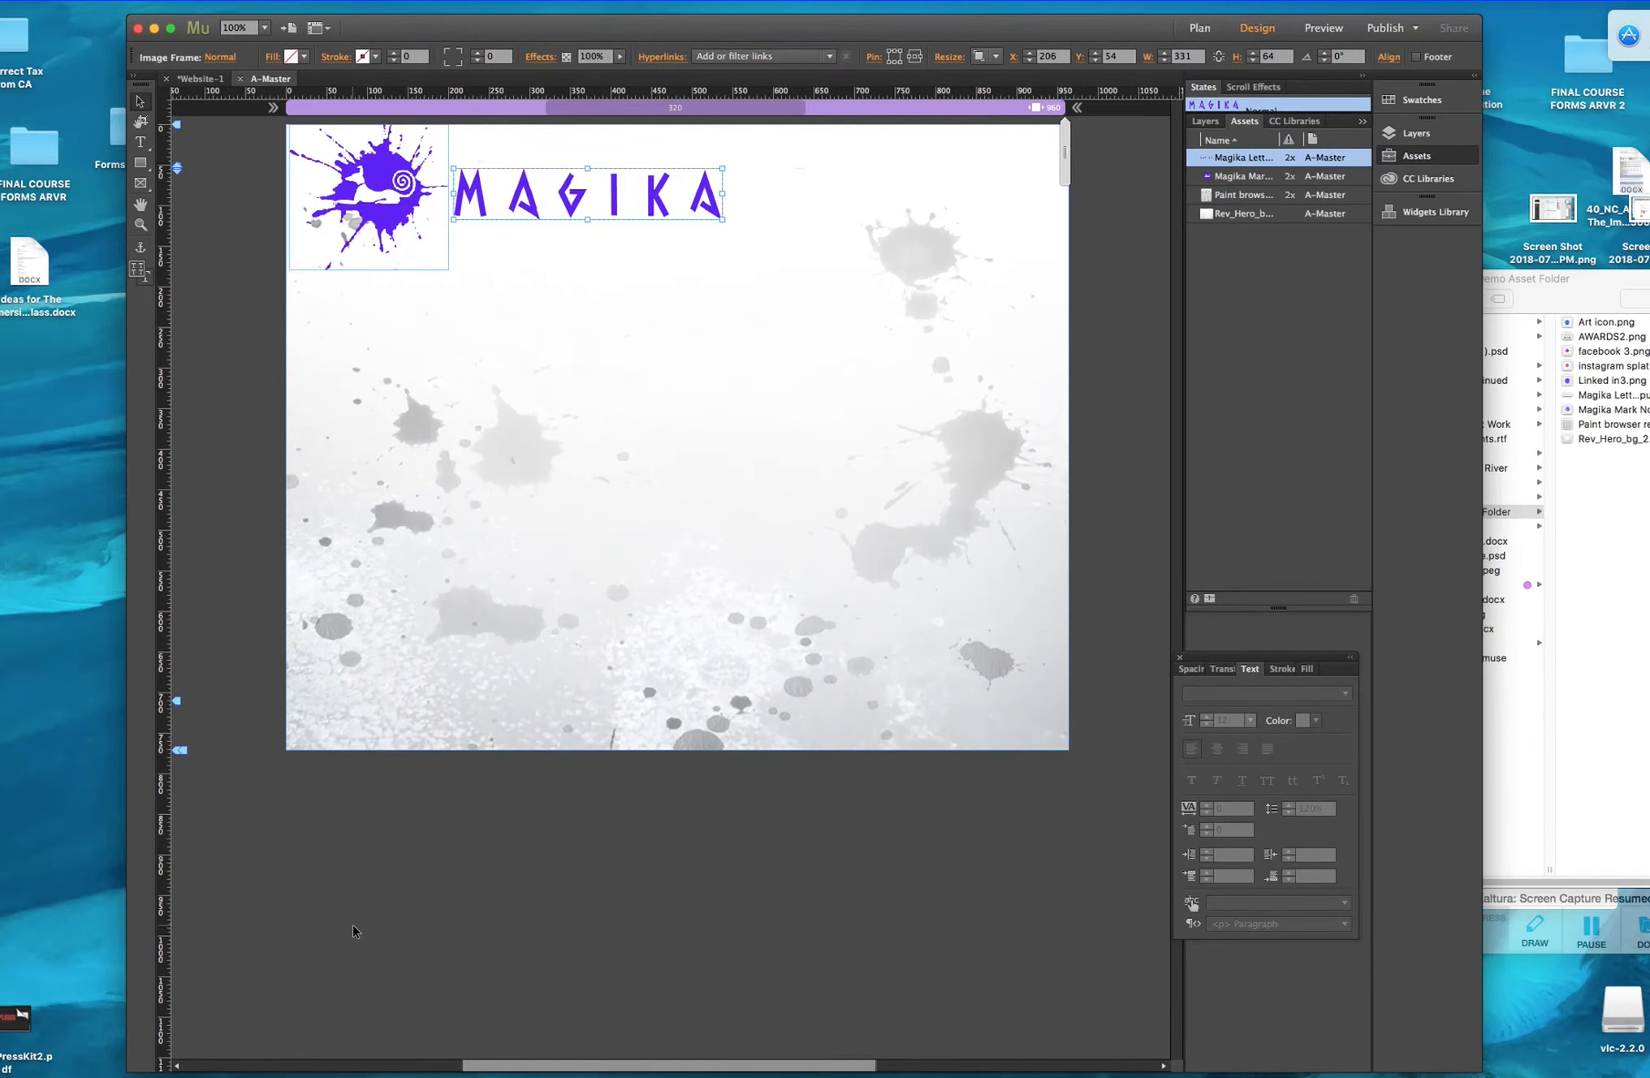
{"action": "left_click", "coordinate": [140, 142]}
{"action": "left_click_drag", "start_coordinate": [738, 165], "coordinate": [1064, 229]}
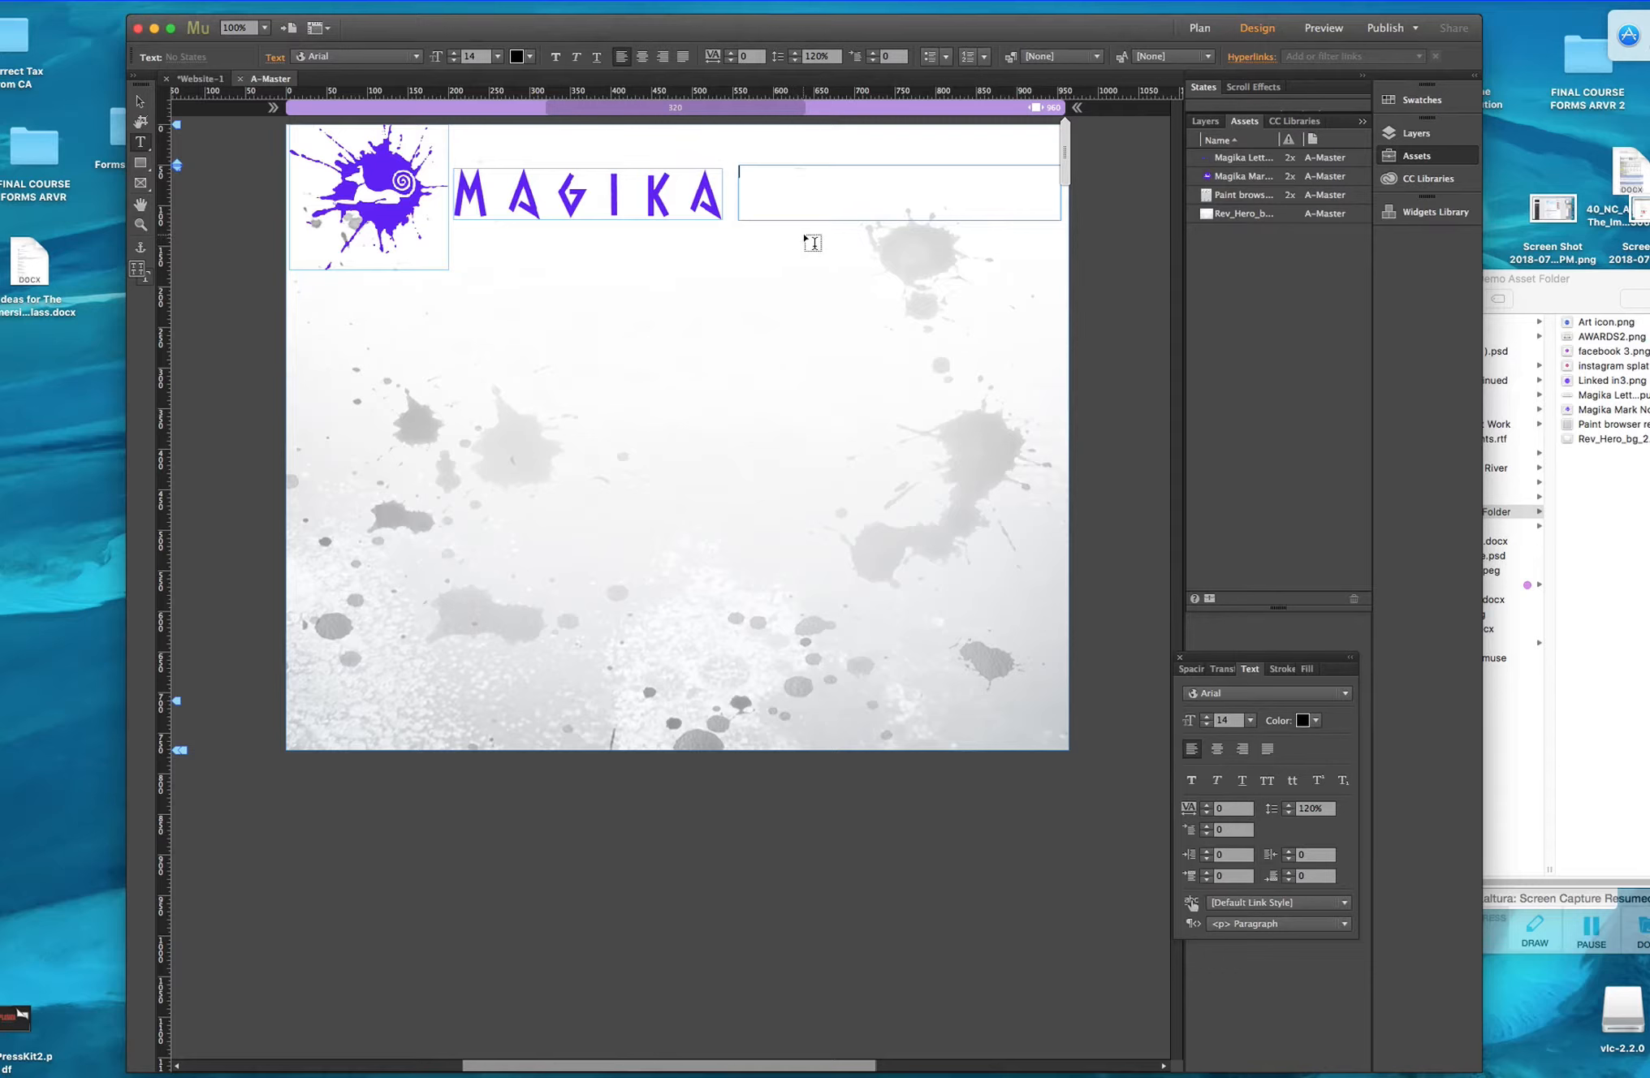
{"action": "left_click", "coordinate": [865, 199]}
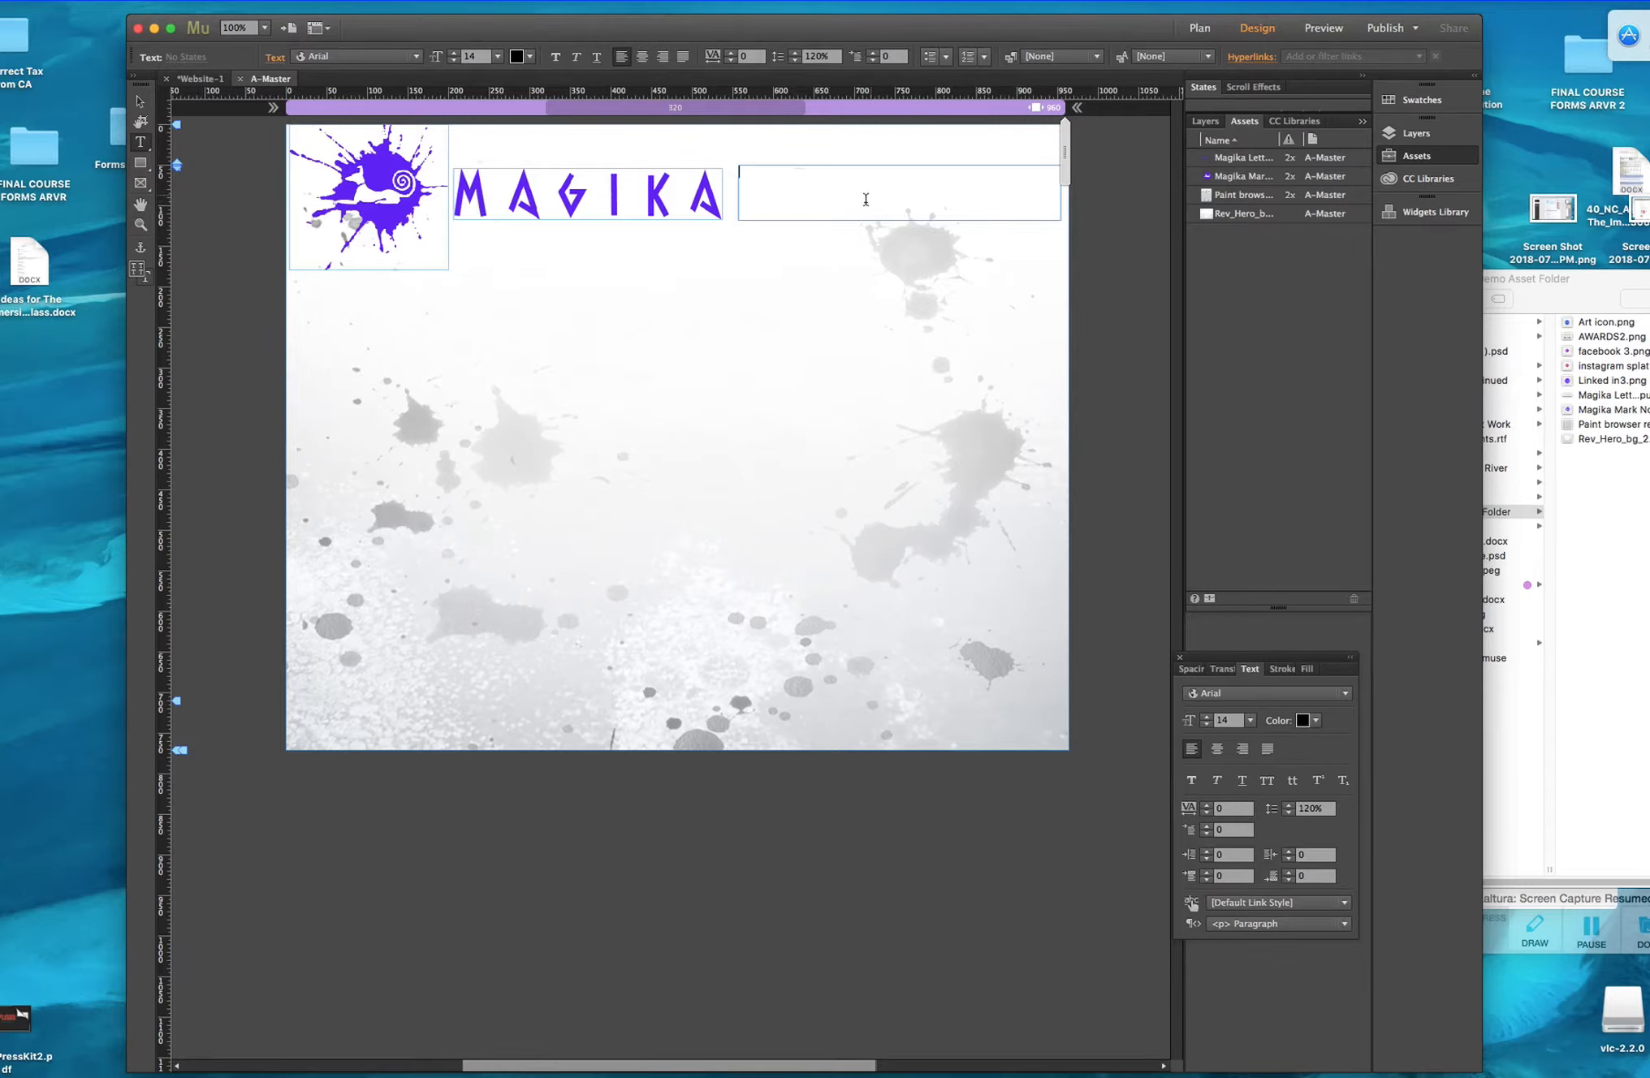
Look through the available web, standard and system fonts, and open the Typekit library for adding web fonts.
{"action": "left_click", "coordinate": [352, 54]}
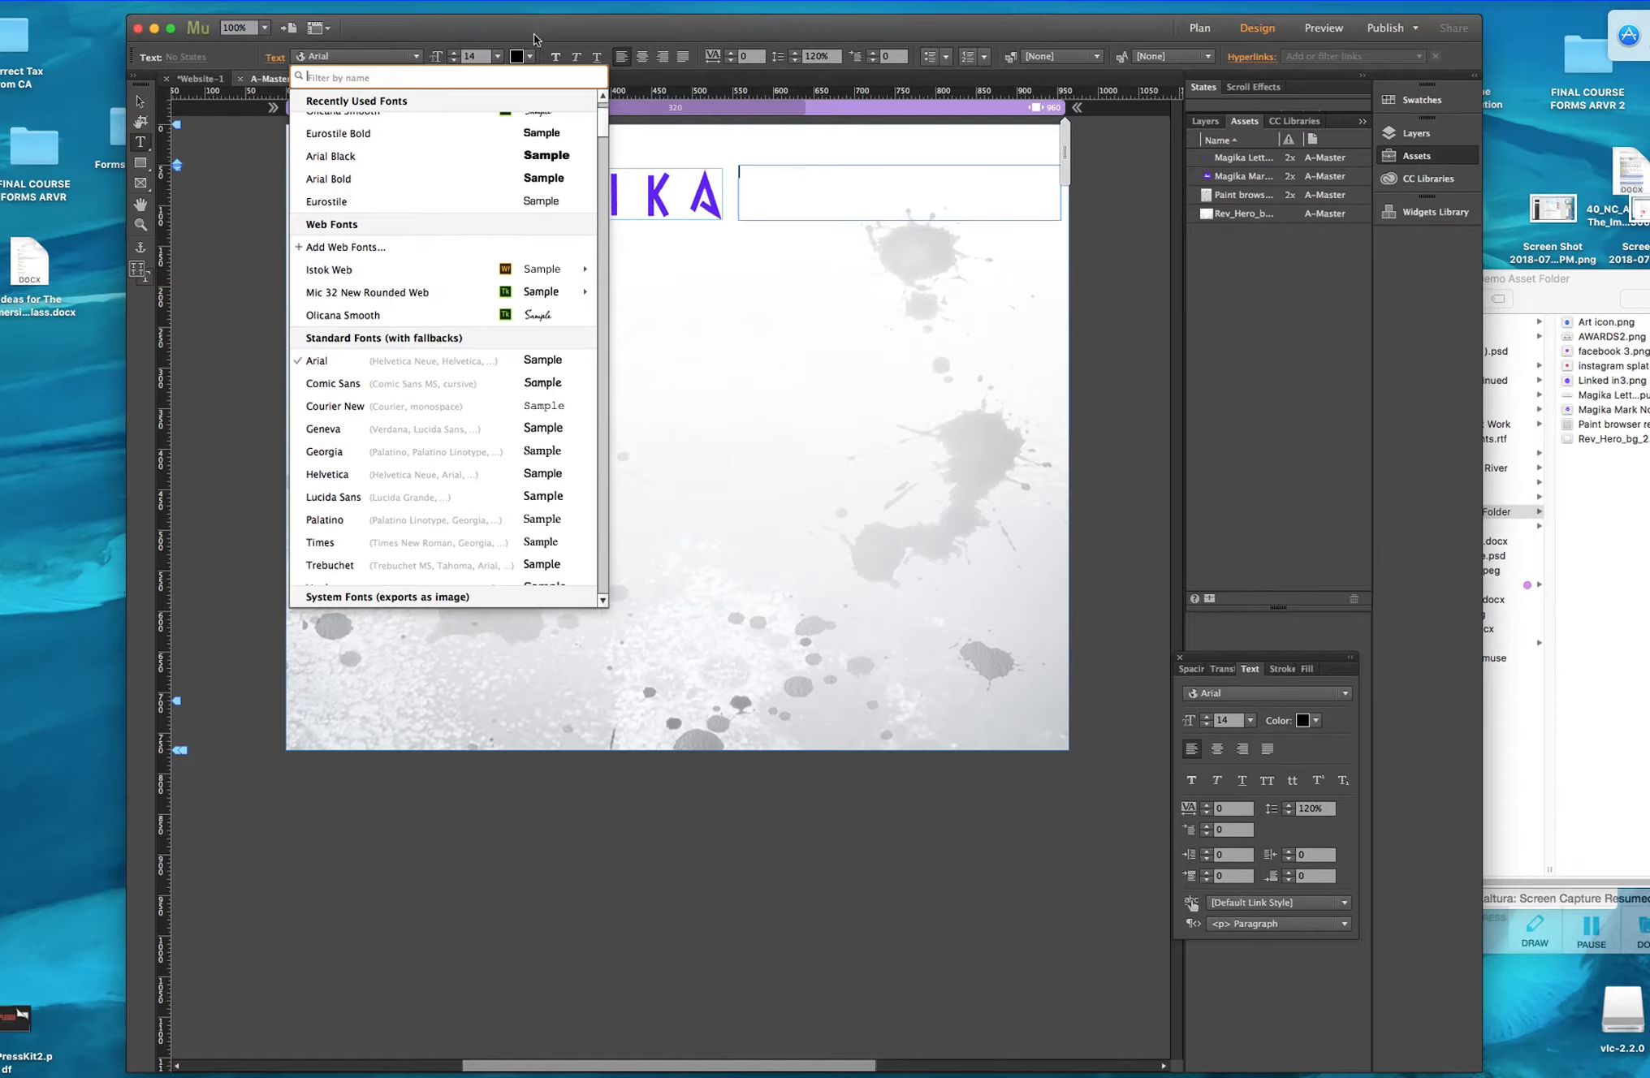
{"action": "left_click", "coordinate": [603, 600]}
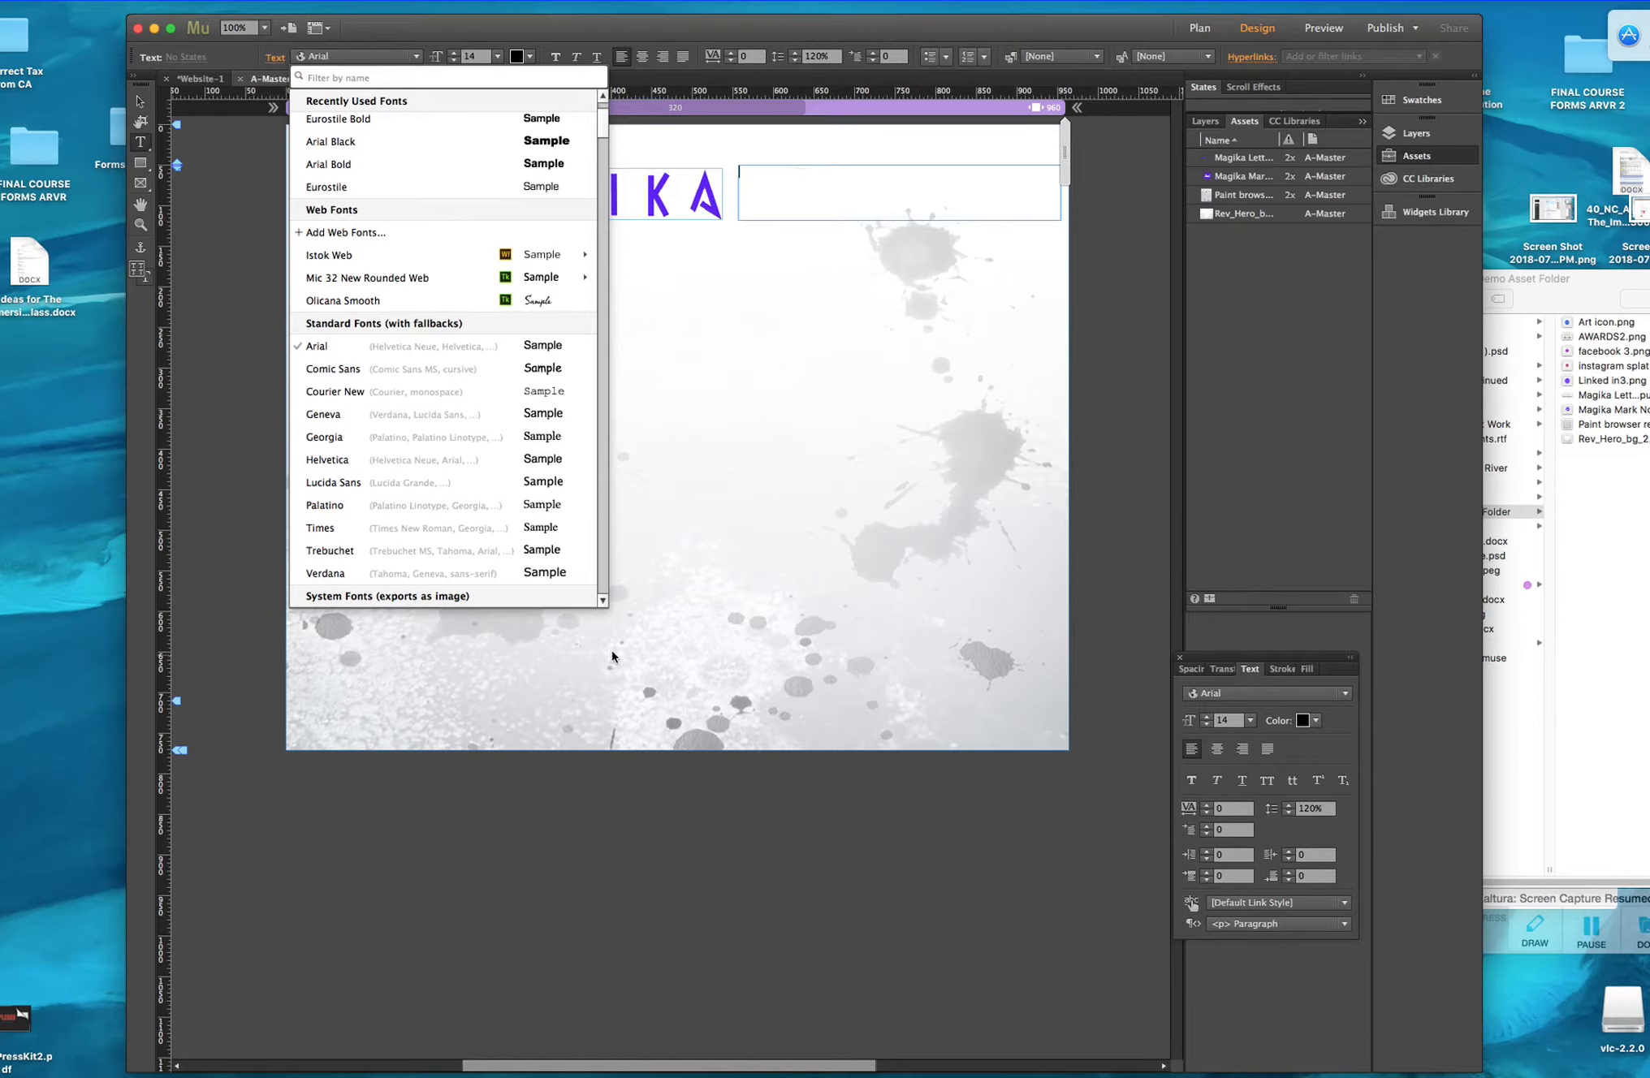
{"action": "left_click", "coordinate": [599, 100]}
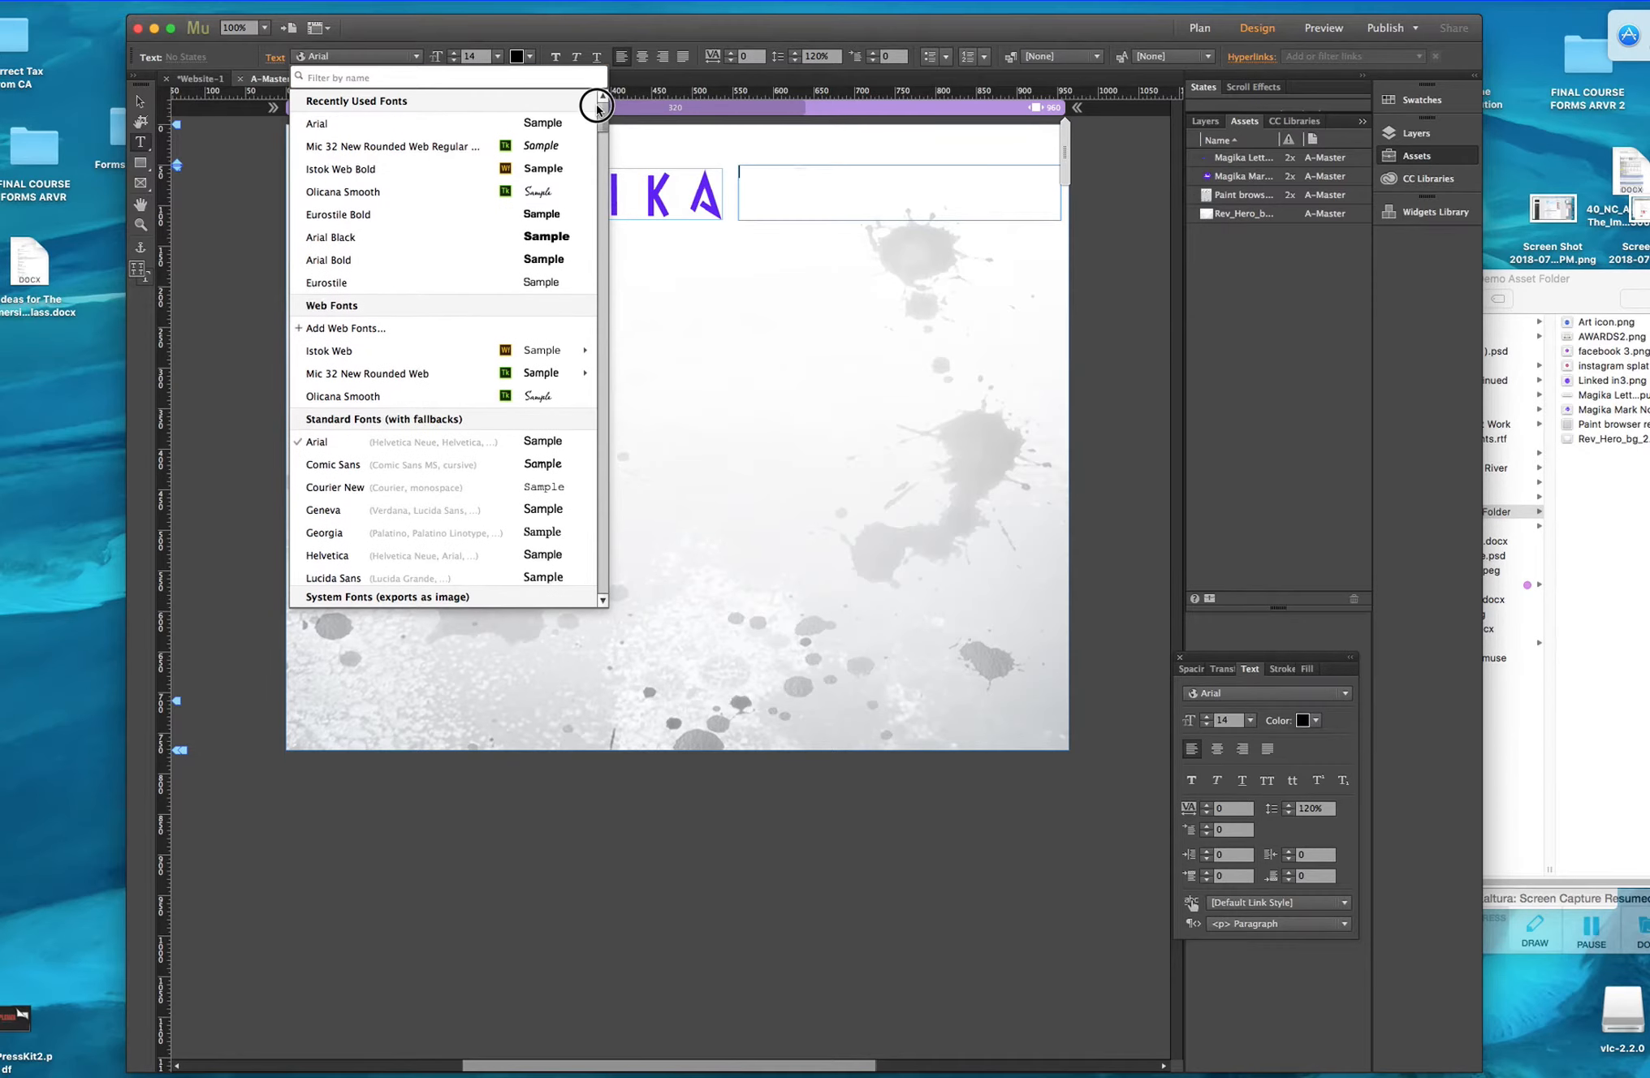
{"action": "mouse_move", "coordinate": [597, 108]}
{"action": "left_mouse_down"}
{"action": "mouse_move", "coordinate": [598, 146]}
{"action": "mouse_move", "coordinate": [600, 131]}
{"action": "left_mouse_up"}
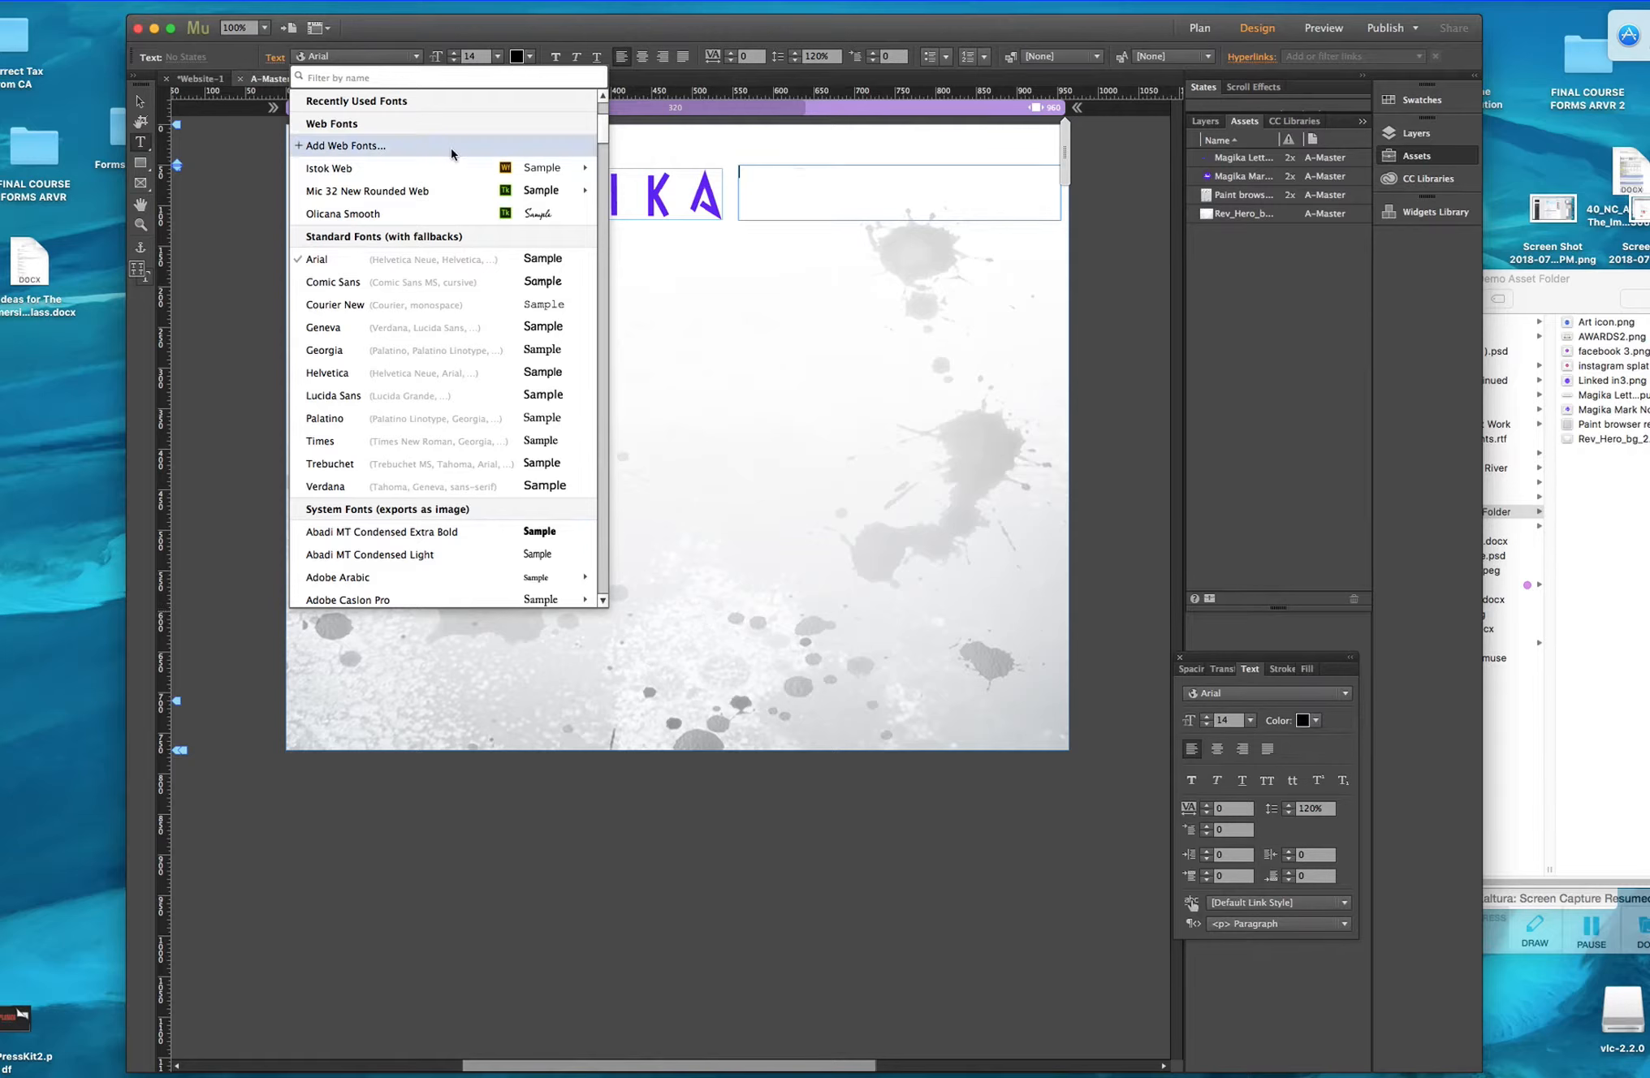
{"action": "mouse_move", "coordinate": [431, 168]}
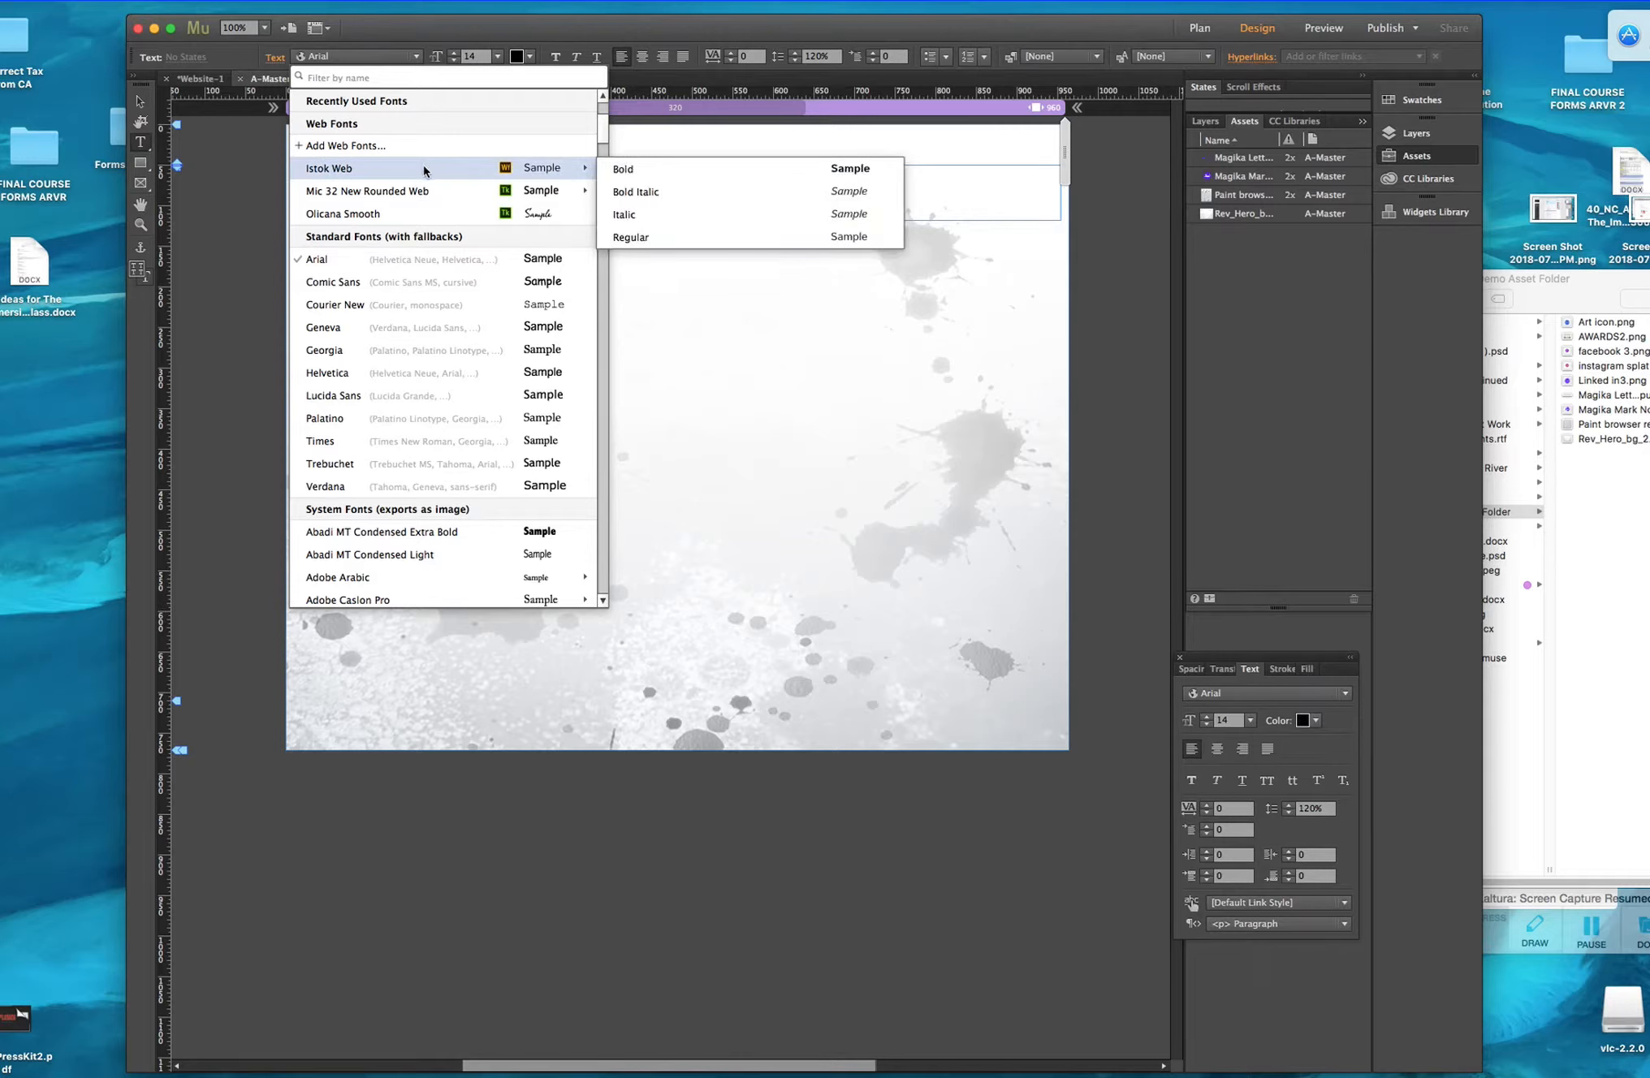
{"action": "left_click", "coordinate": [363, 147]}
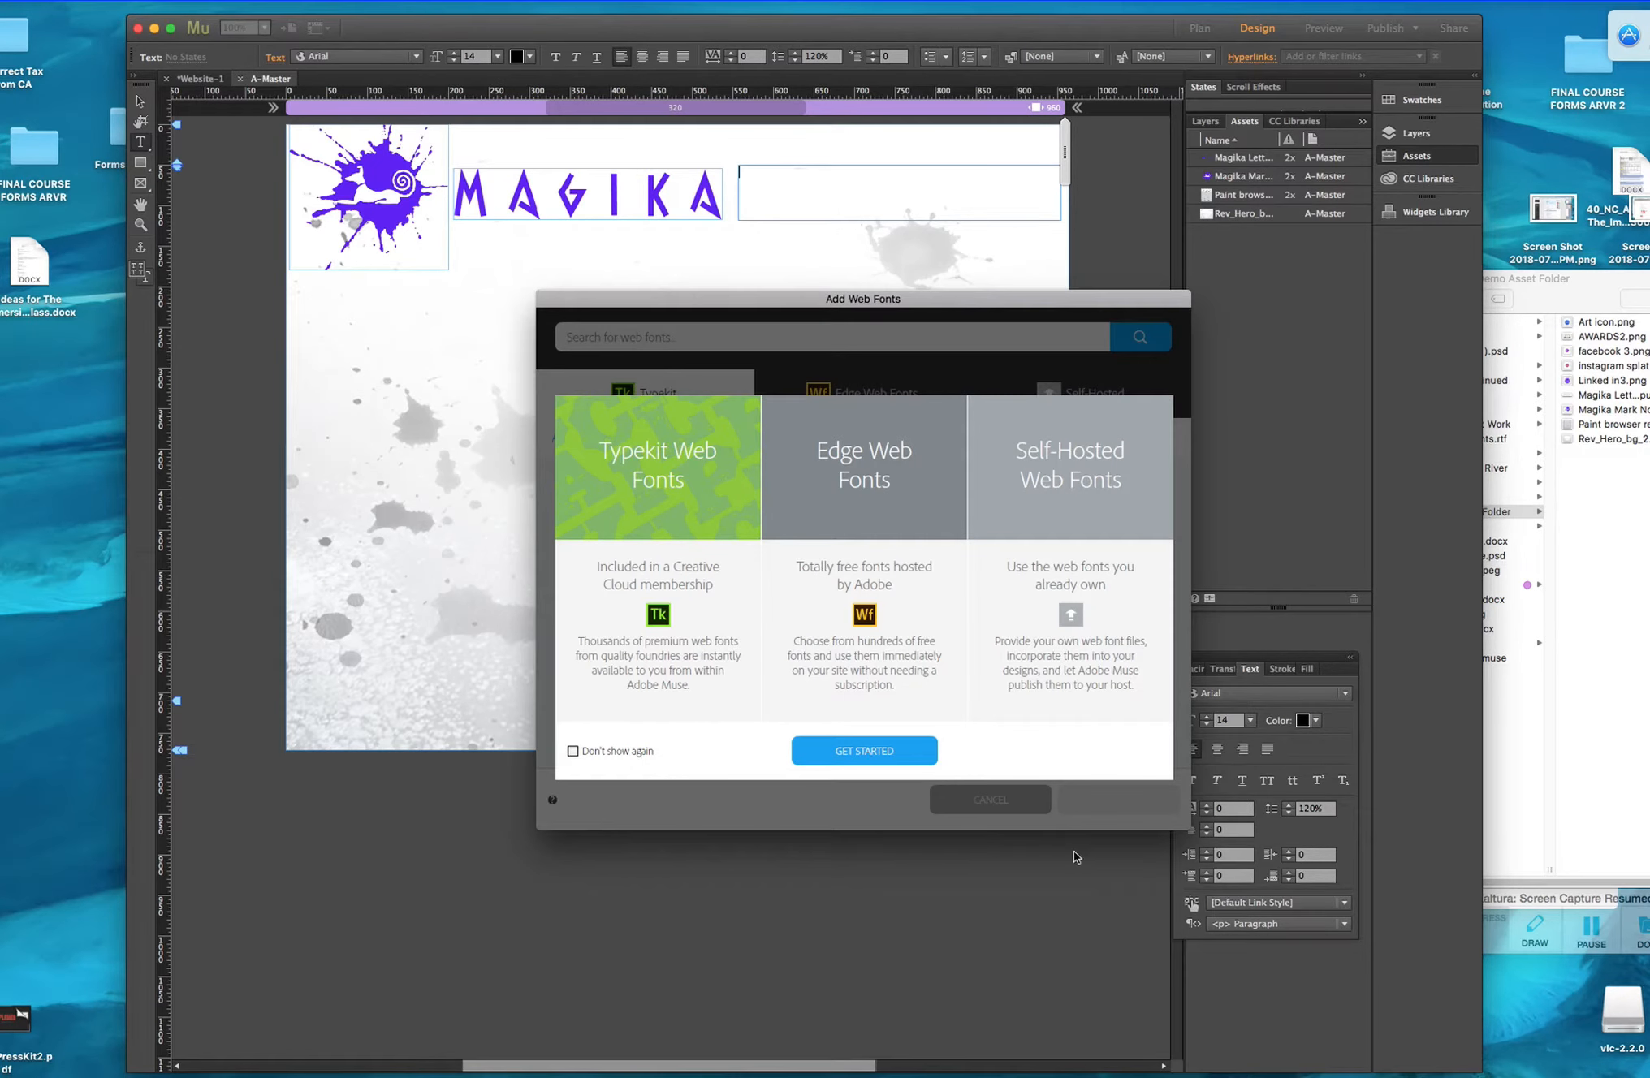
{"action": "left_click", "coordinate": [903, 751]}
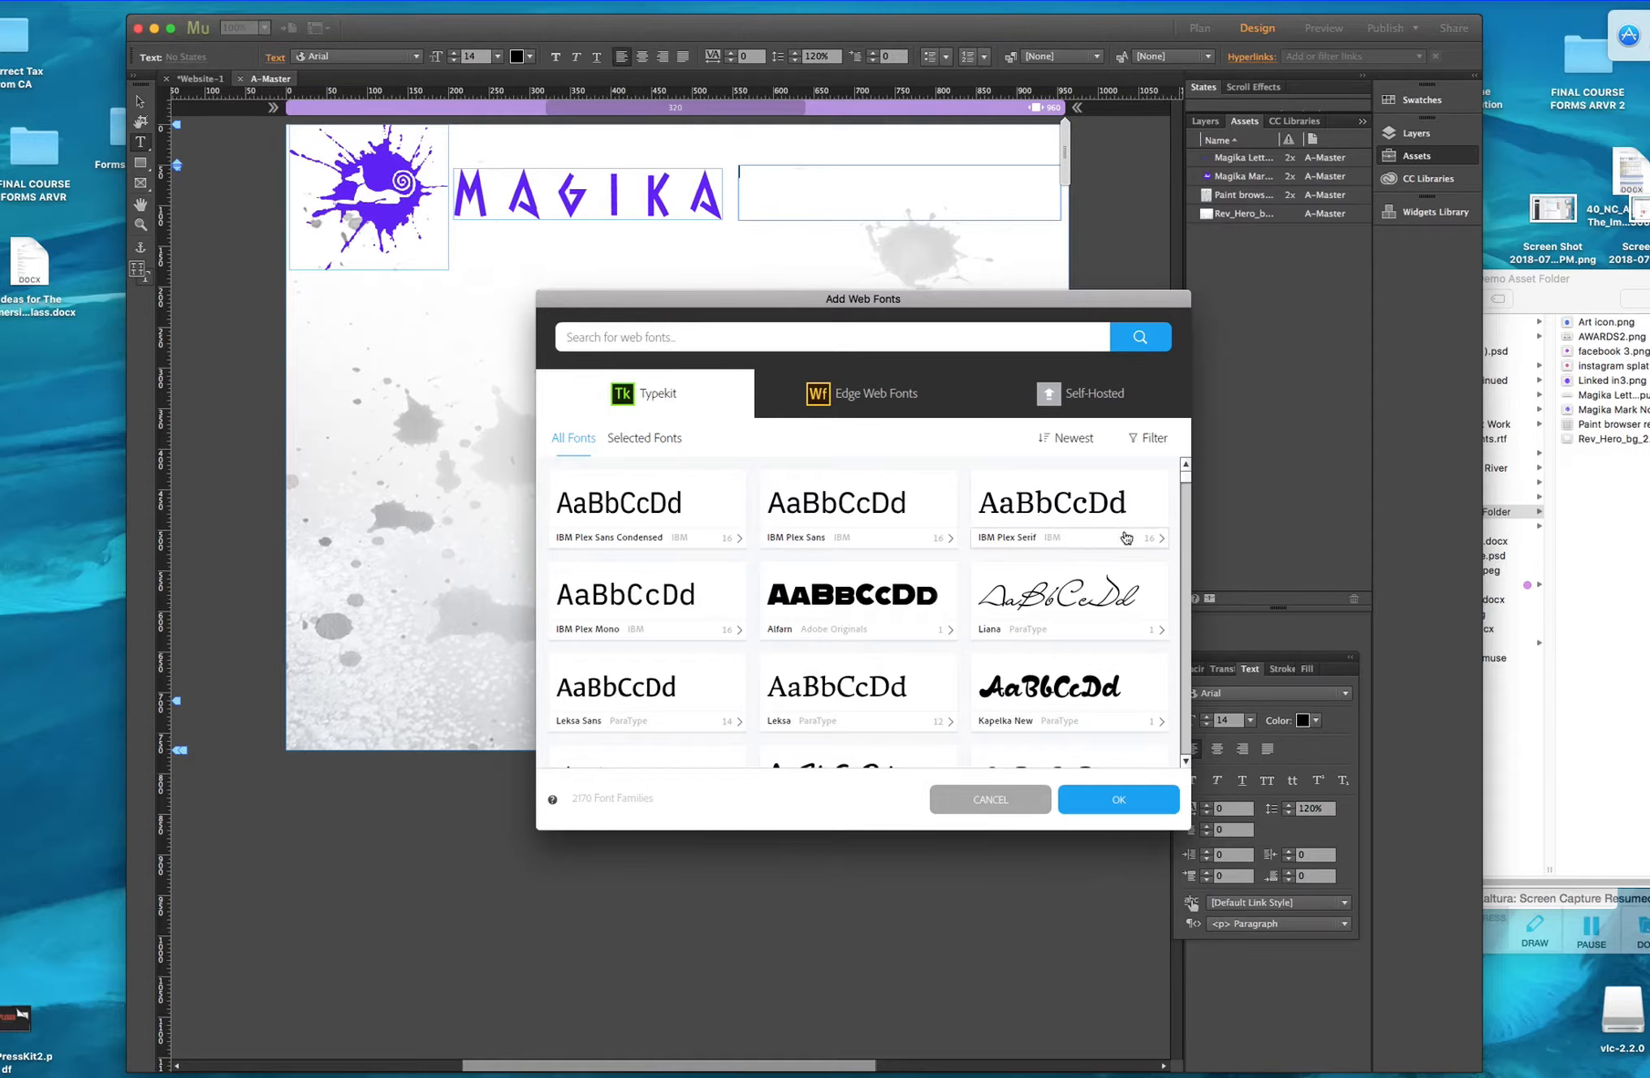
Add the Liana family from Typekit to the site's web fonts.
{"action": "left_click_drag", "start_coordinate": [1187, 483], "coordinate": [1171, 427]}
{"action": "left_click", "coordinate": [849, 338]}
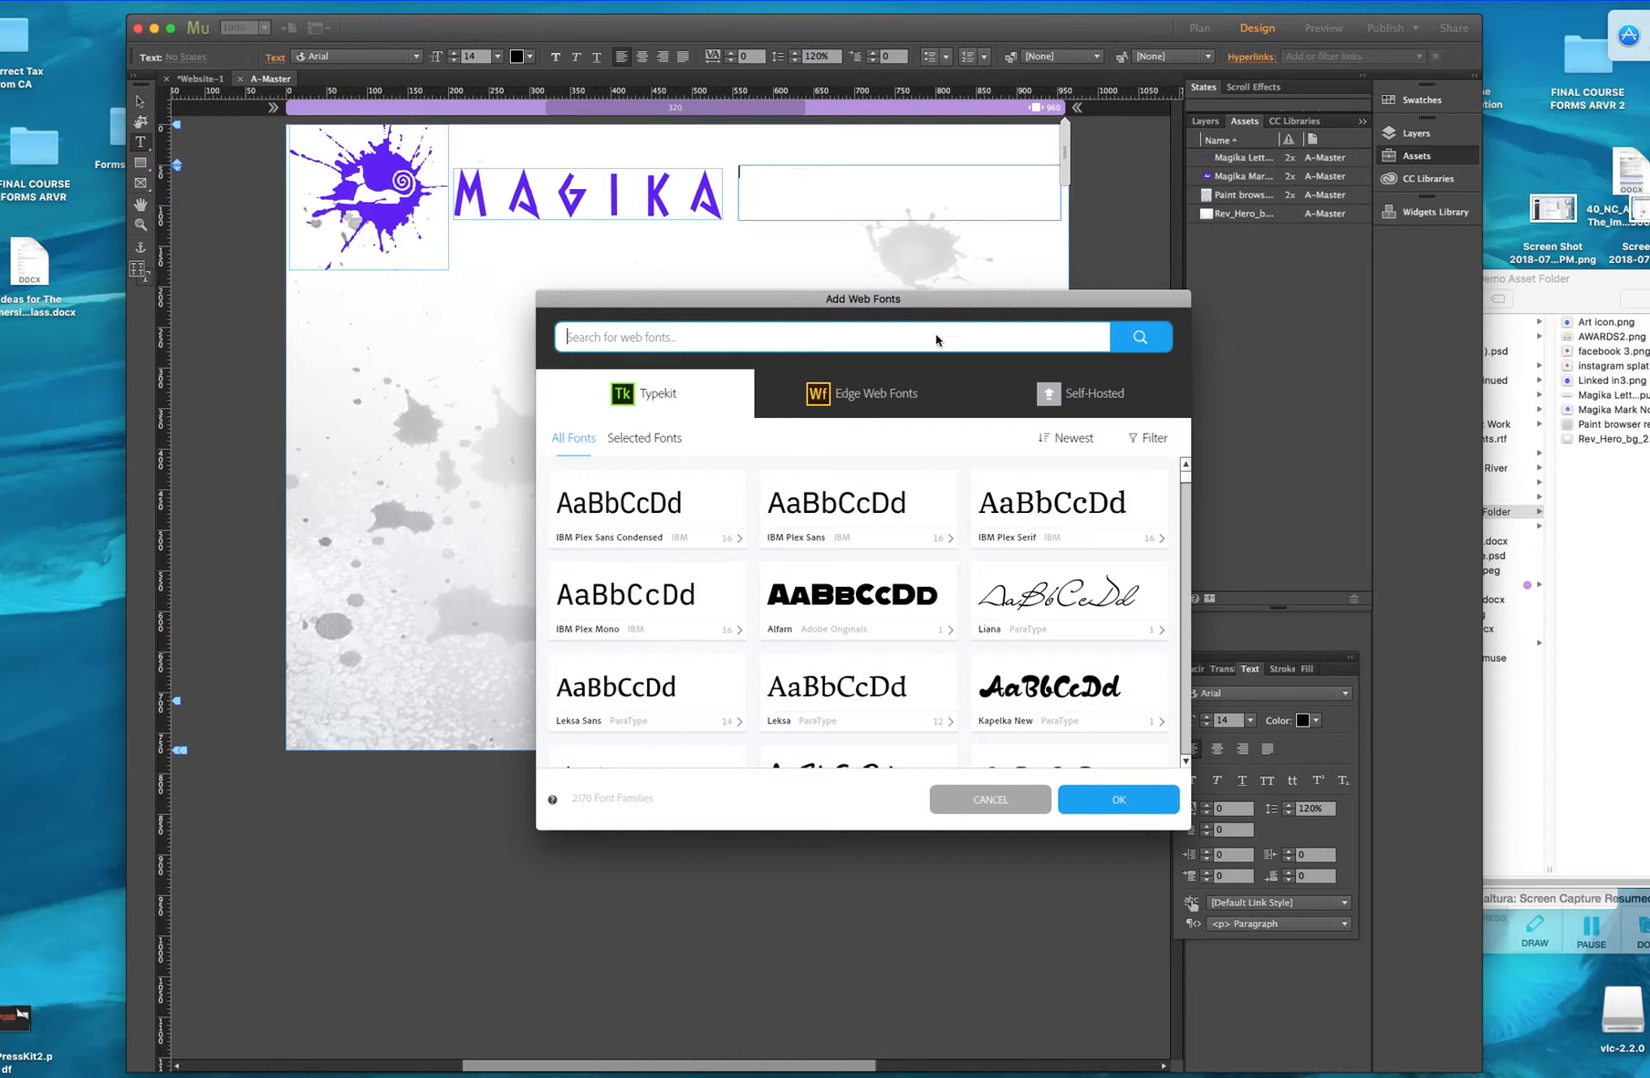
{"action": "left_click", "coordinate": [1047, 599]}
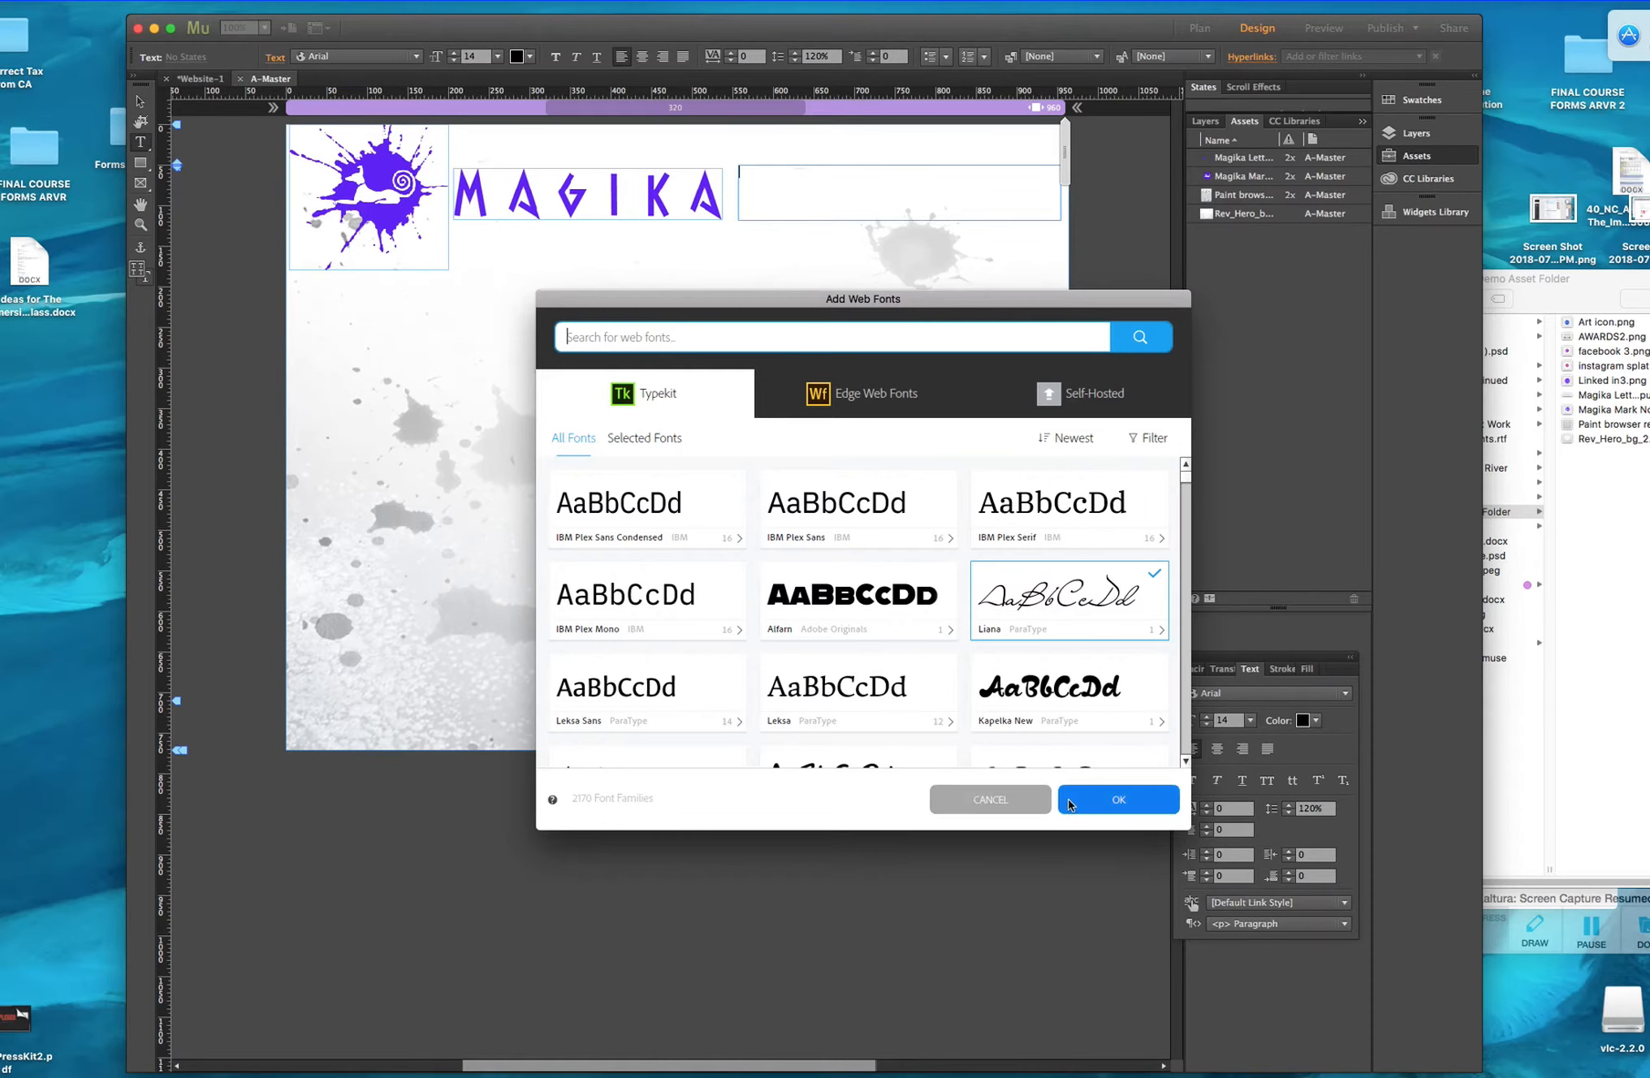
{"action": "left_click", "coordinate": [1095, 799]}
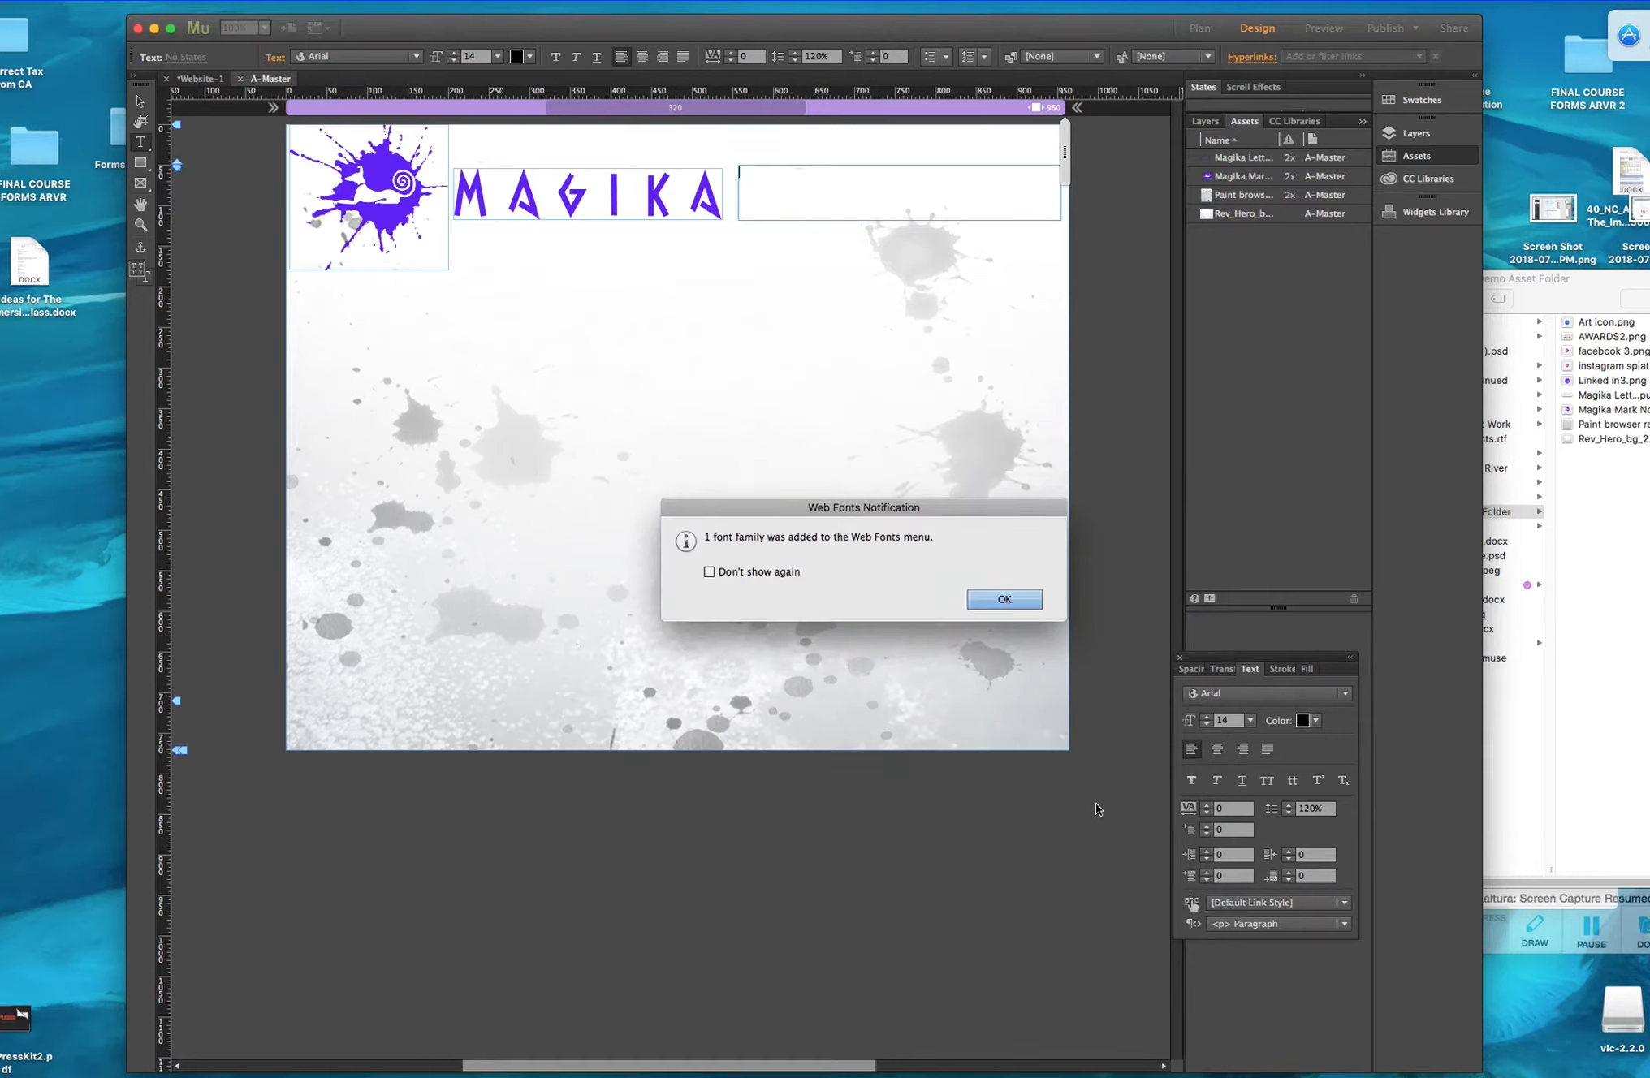
{"action": "left_click", "coordinate": [1030, 599]}
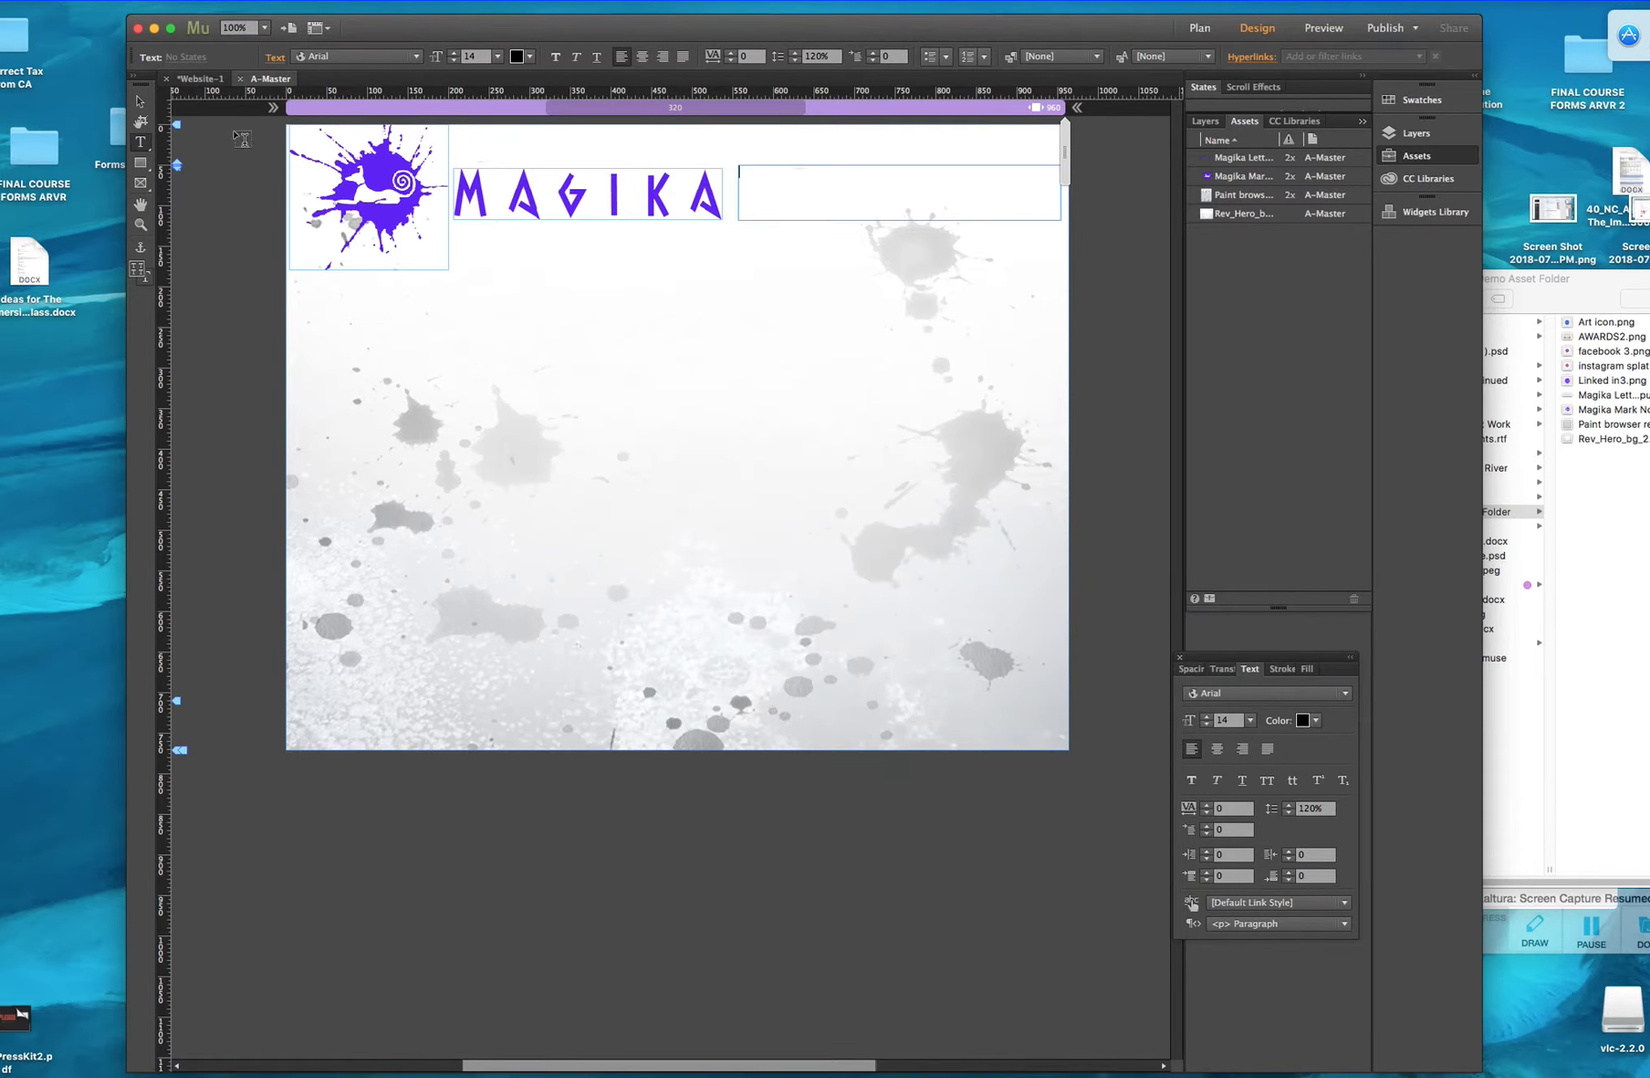
Set the frame's font to the web font Olicana Smooth and enter the tagline "Art and Design for the Human Spirit".
{"action": "left_click", "coordinate": [353, 57]}
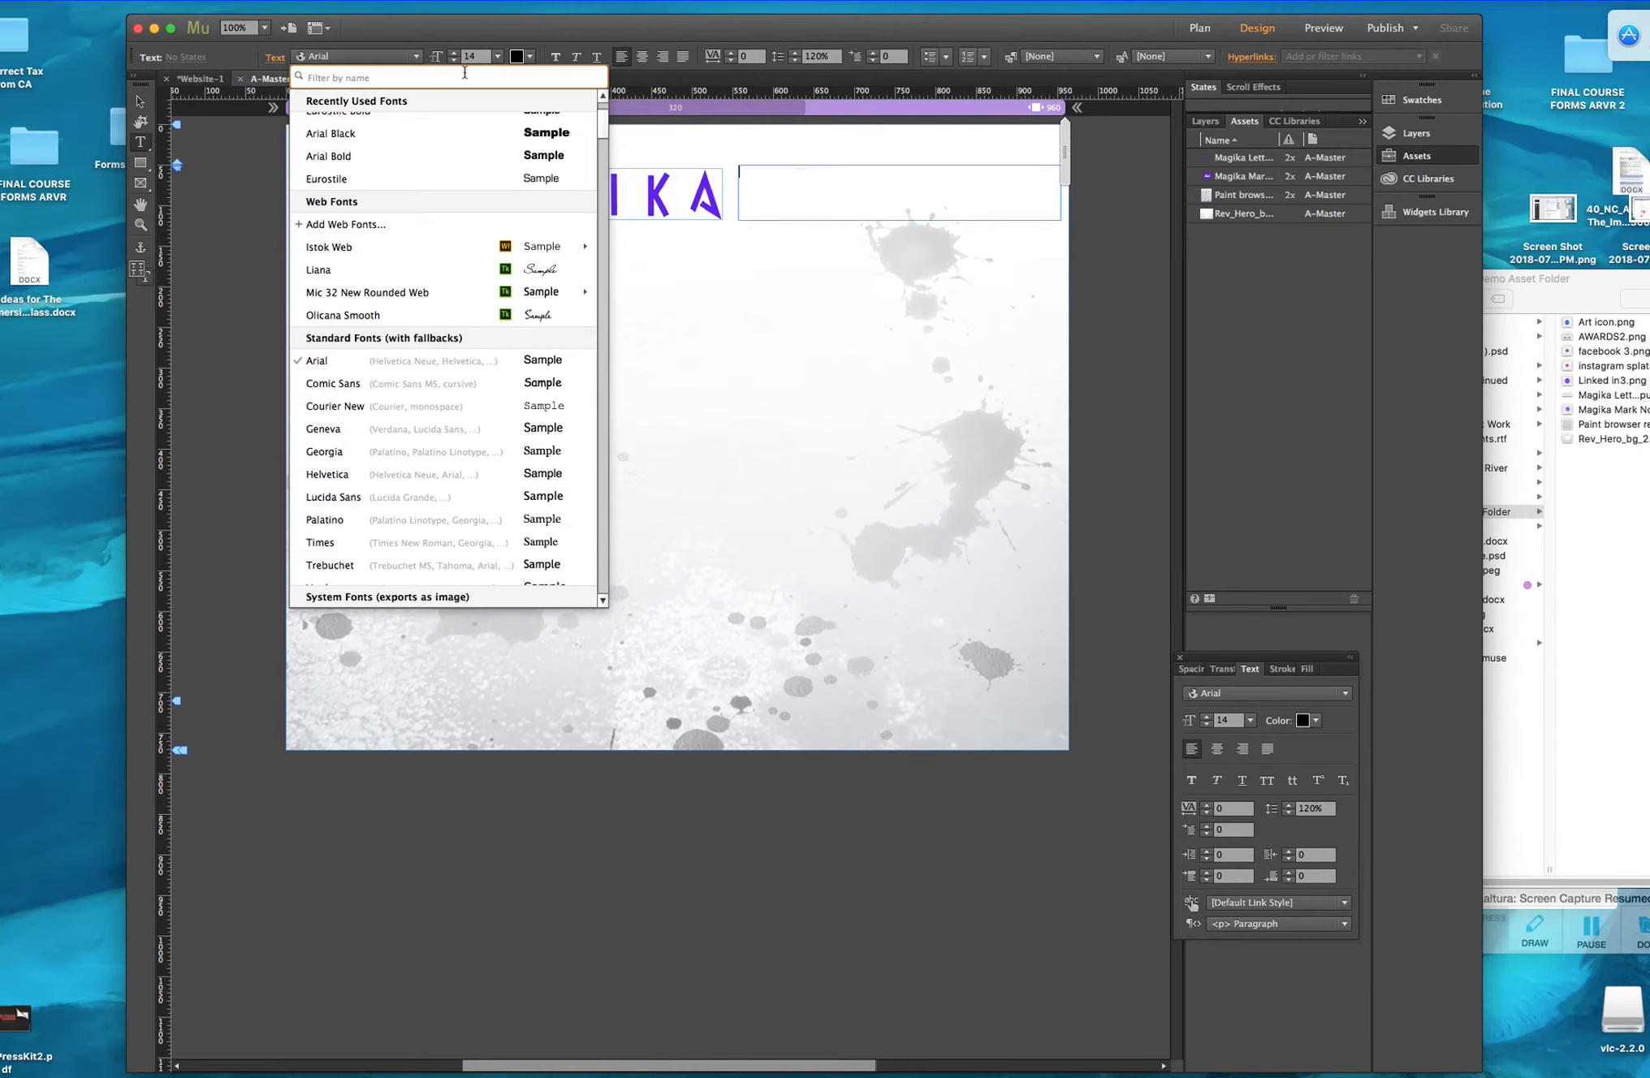
{"action": "left_click", "coordinate": [602, 120]}
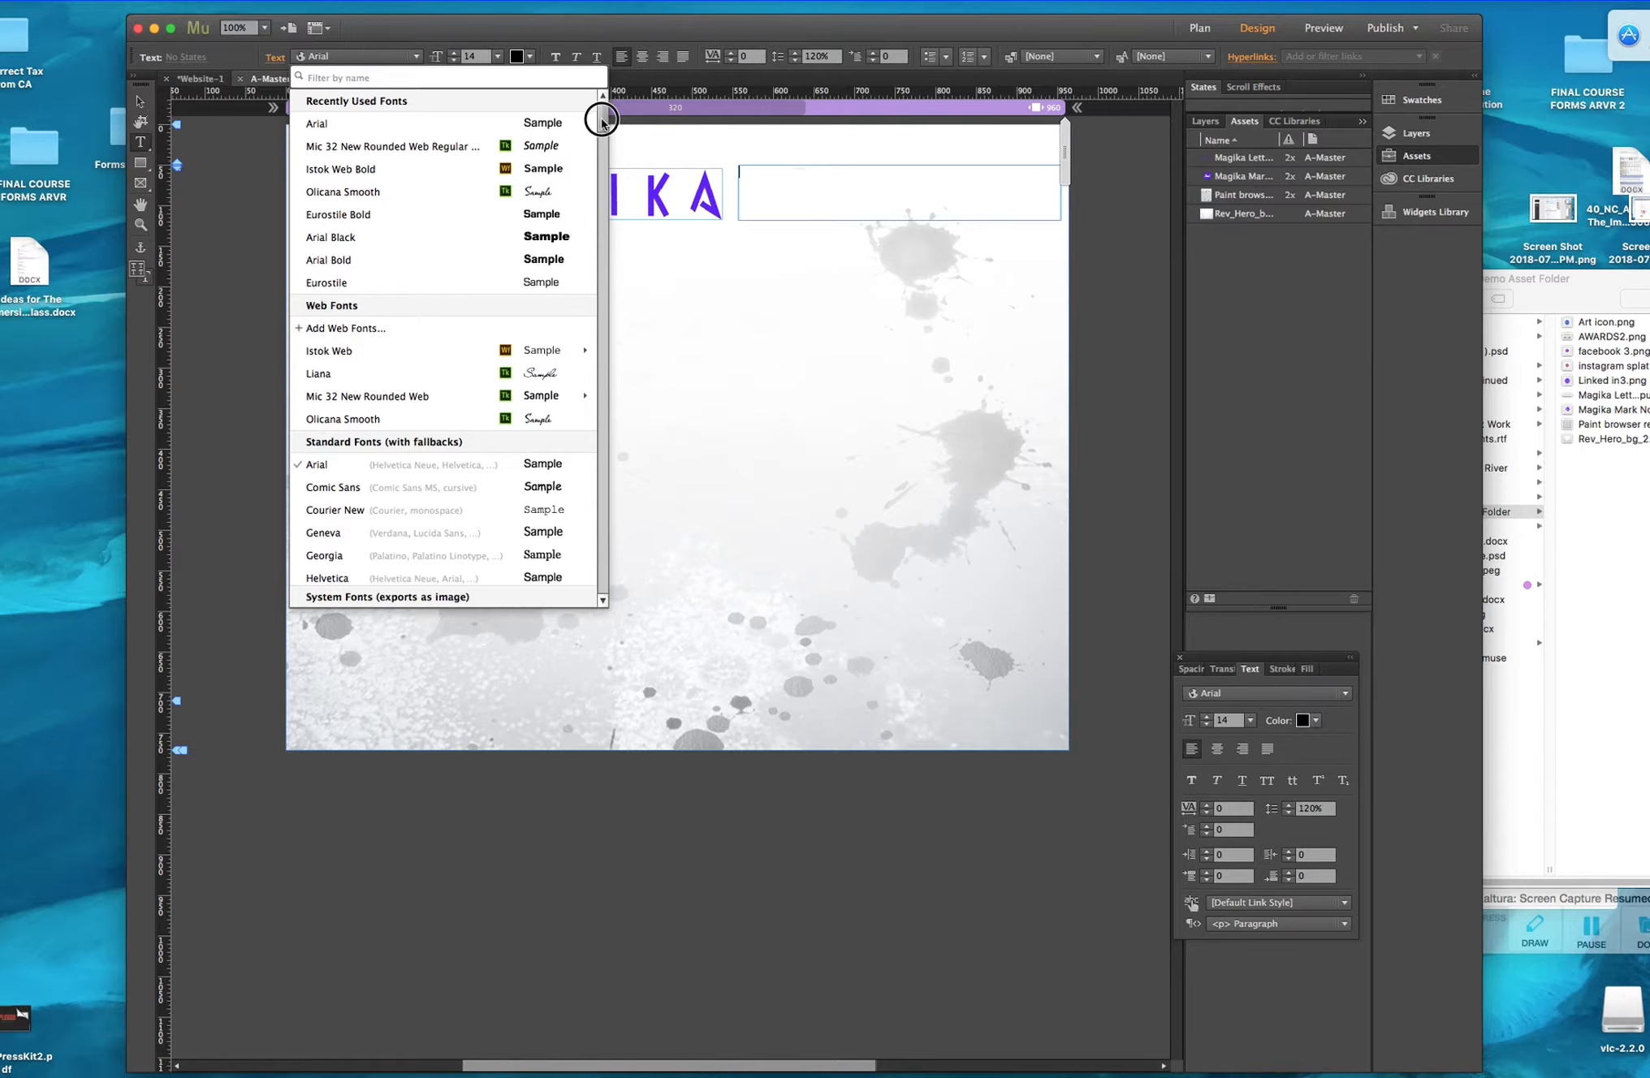
{"action": "left_click", "coordinate": [330, 421]}
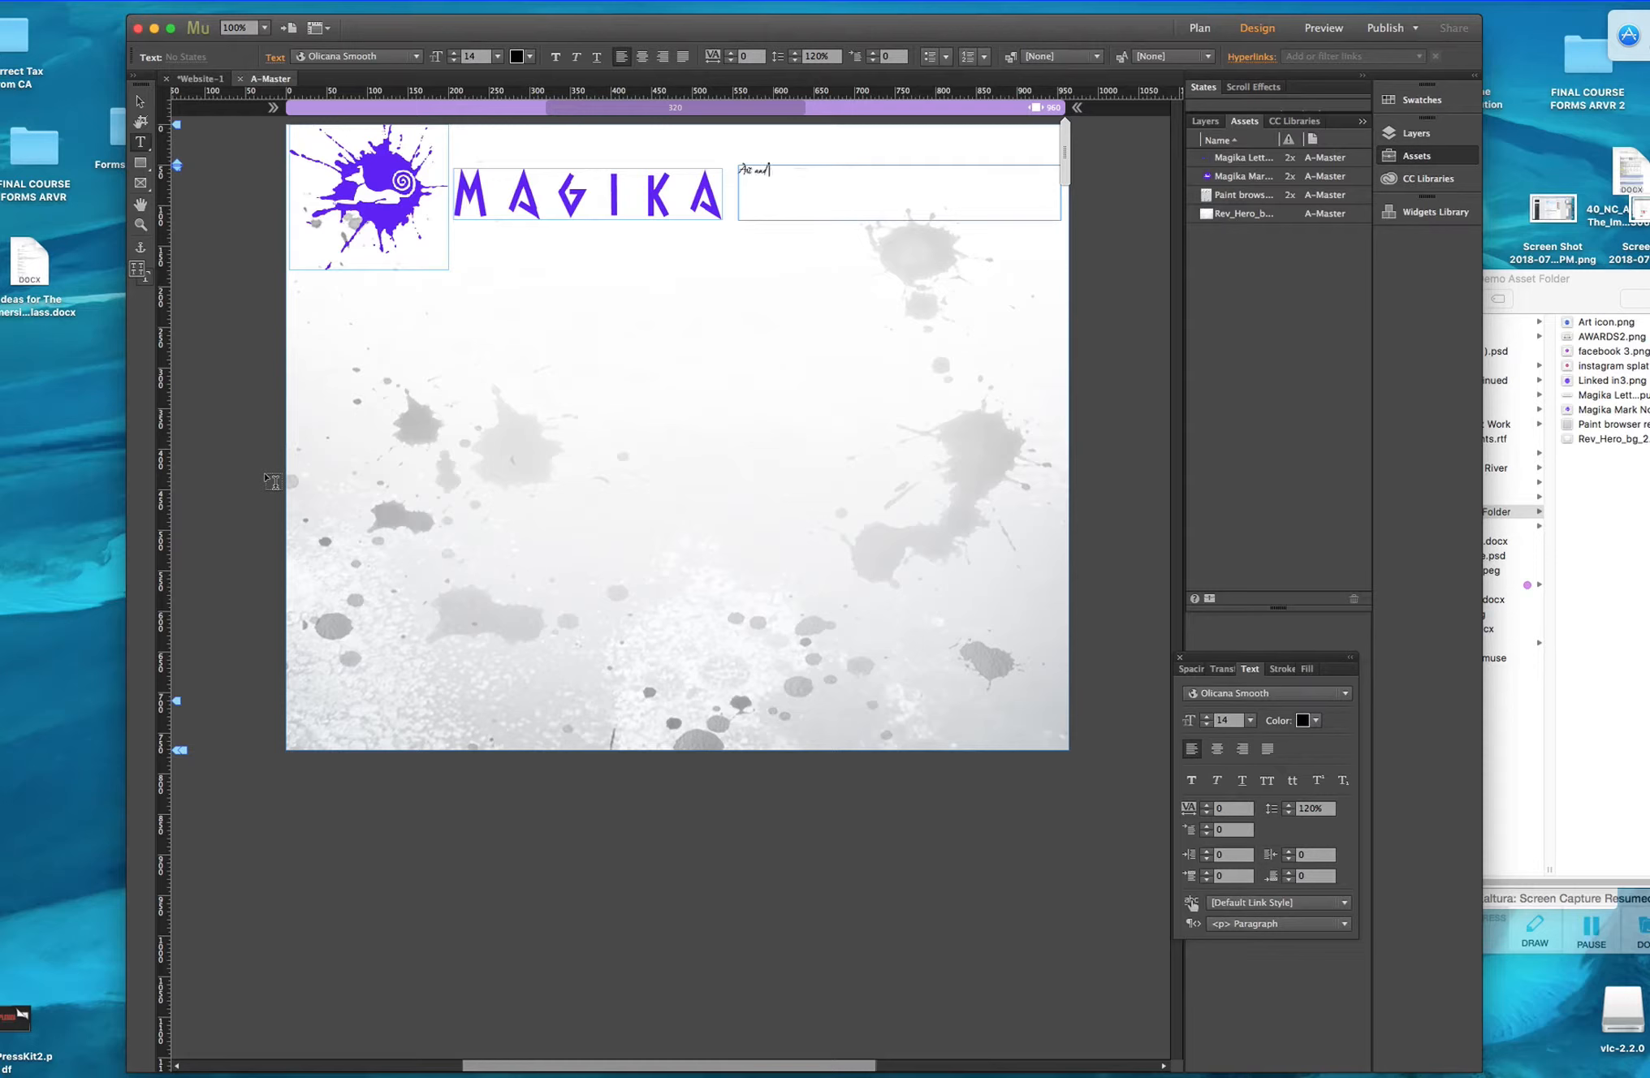
{"action": "type", "text": "n for the Human Spirit"}
Colour the whole tagline with the purple sampled from the splat logo.
{"action": "left_click_drag", "start_coordinate": [877, 171], "coordinate": [741, 171]}
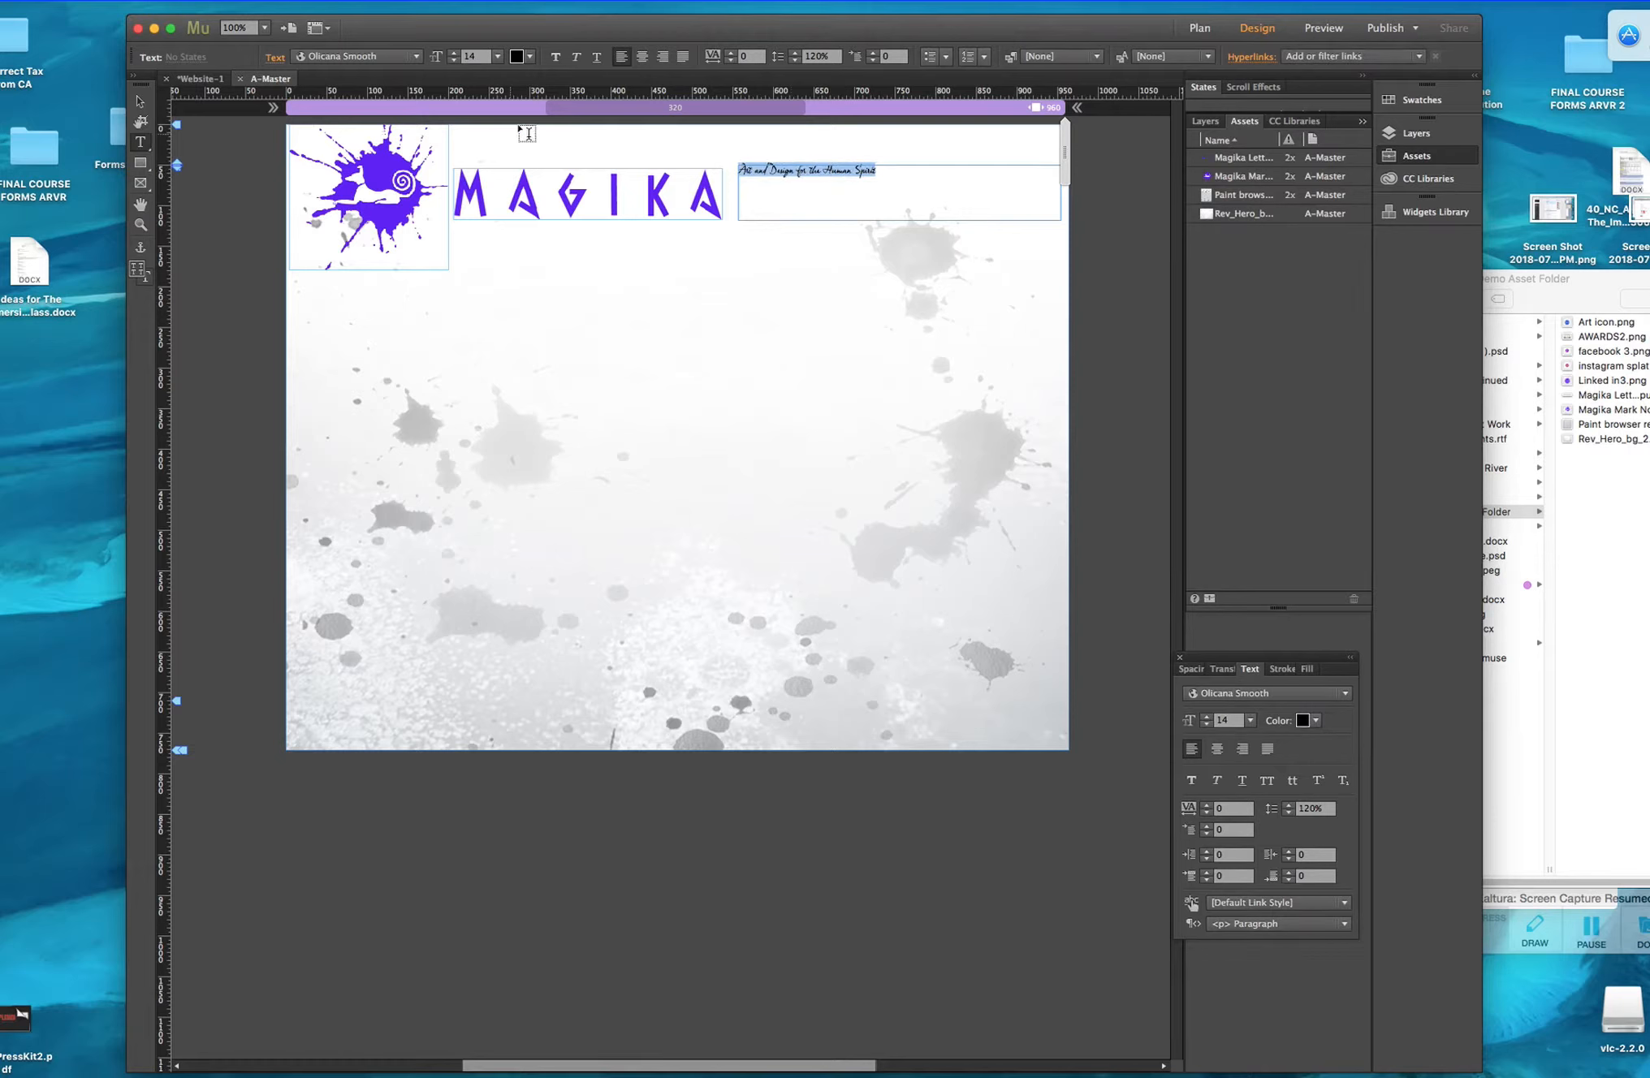
{"action": "left_click", "coordinate": [533, 59]}
{"action": "left_click", "coordinate": [531, 105]}
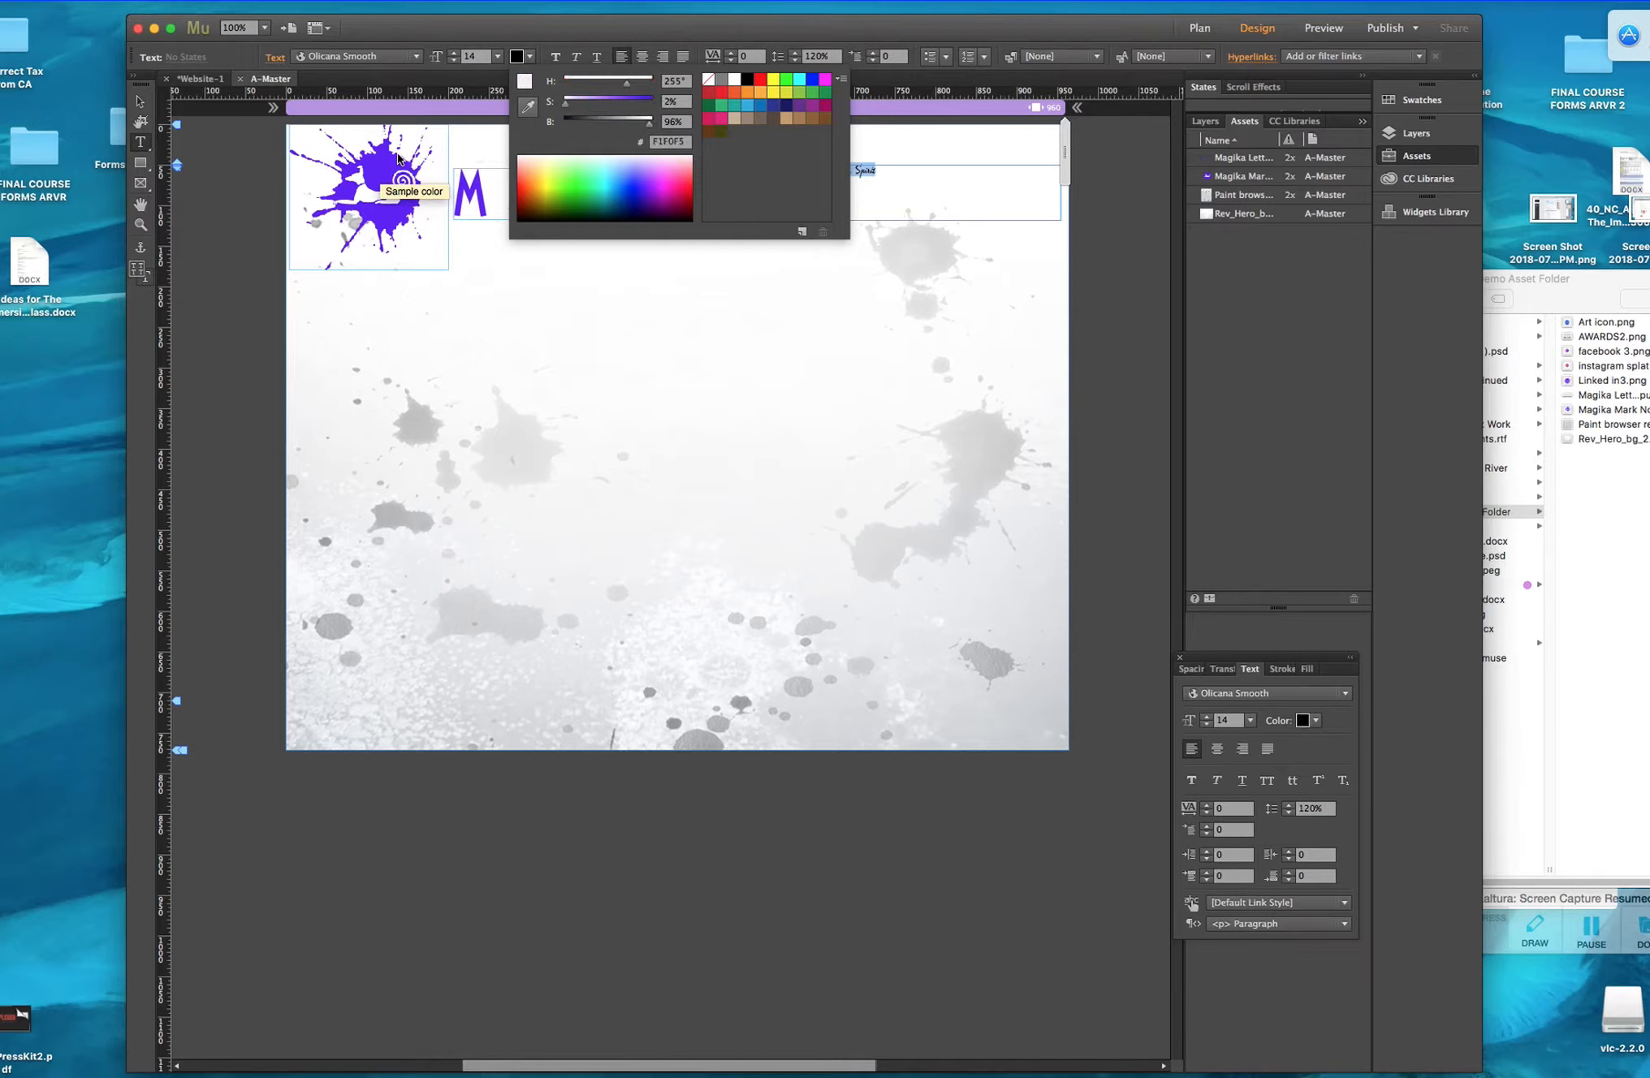
{"action": "left_click", "coordinate": [530, 109]}
{"action": "left_click", "coordinate": [535, 113]}
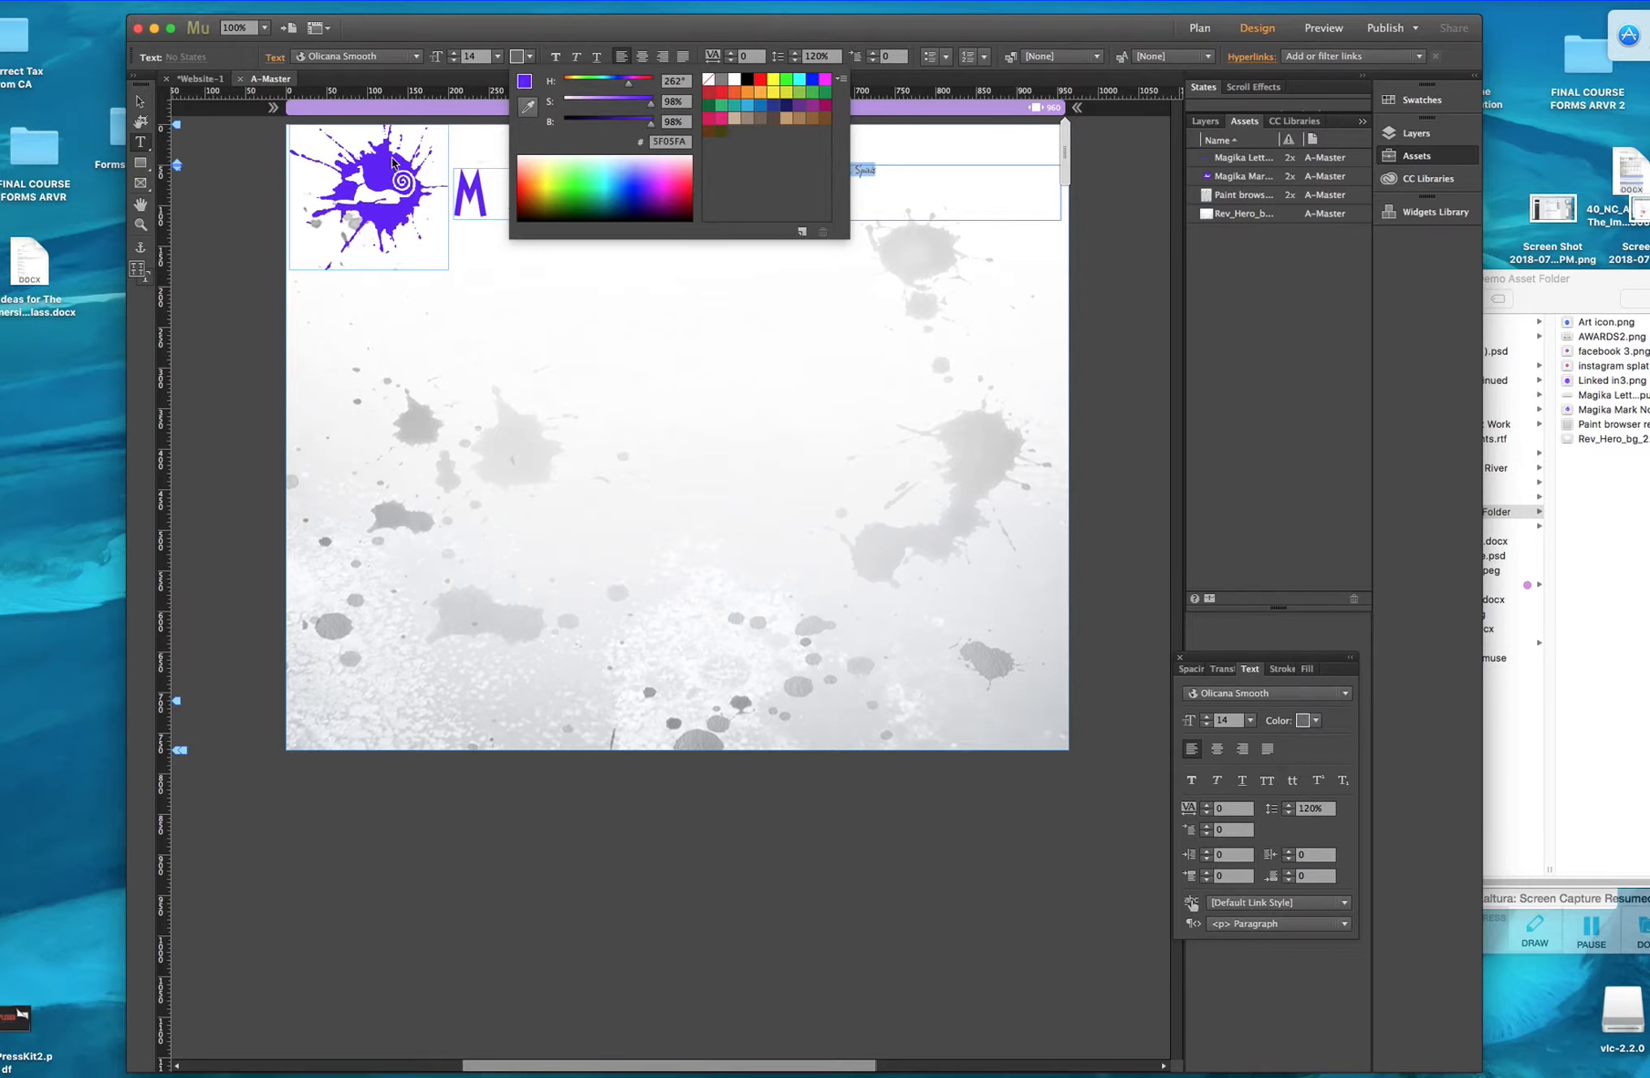
{"action": "left_click", "coordinate": [387, 164]}
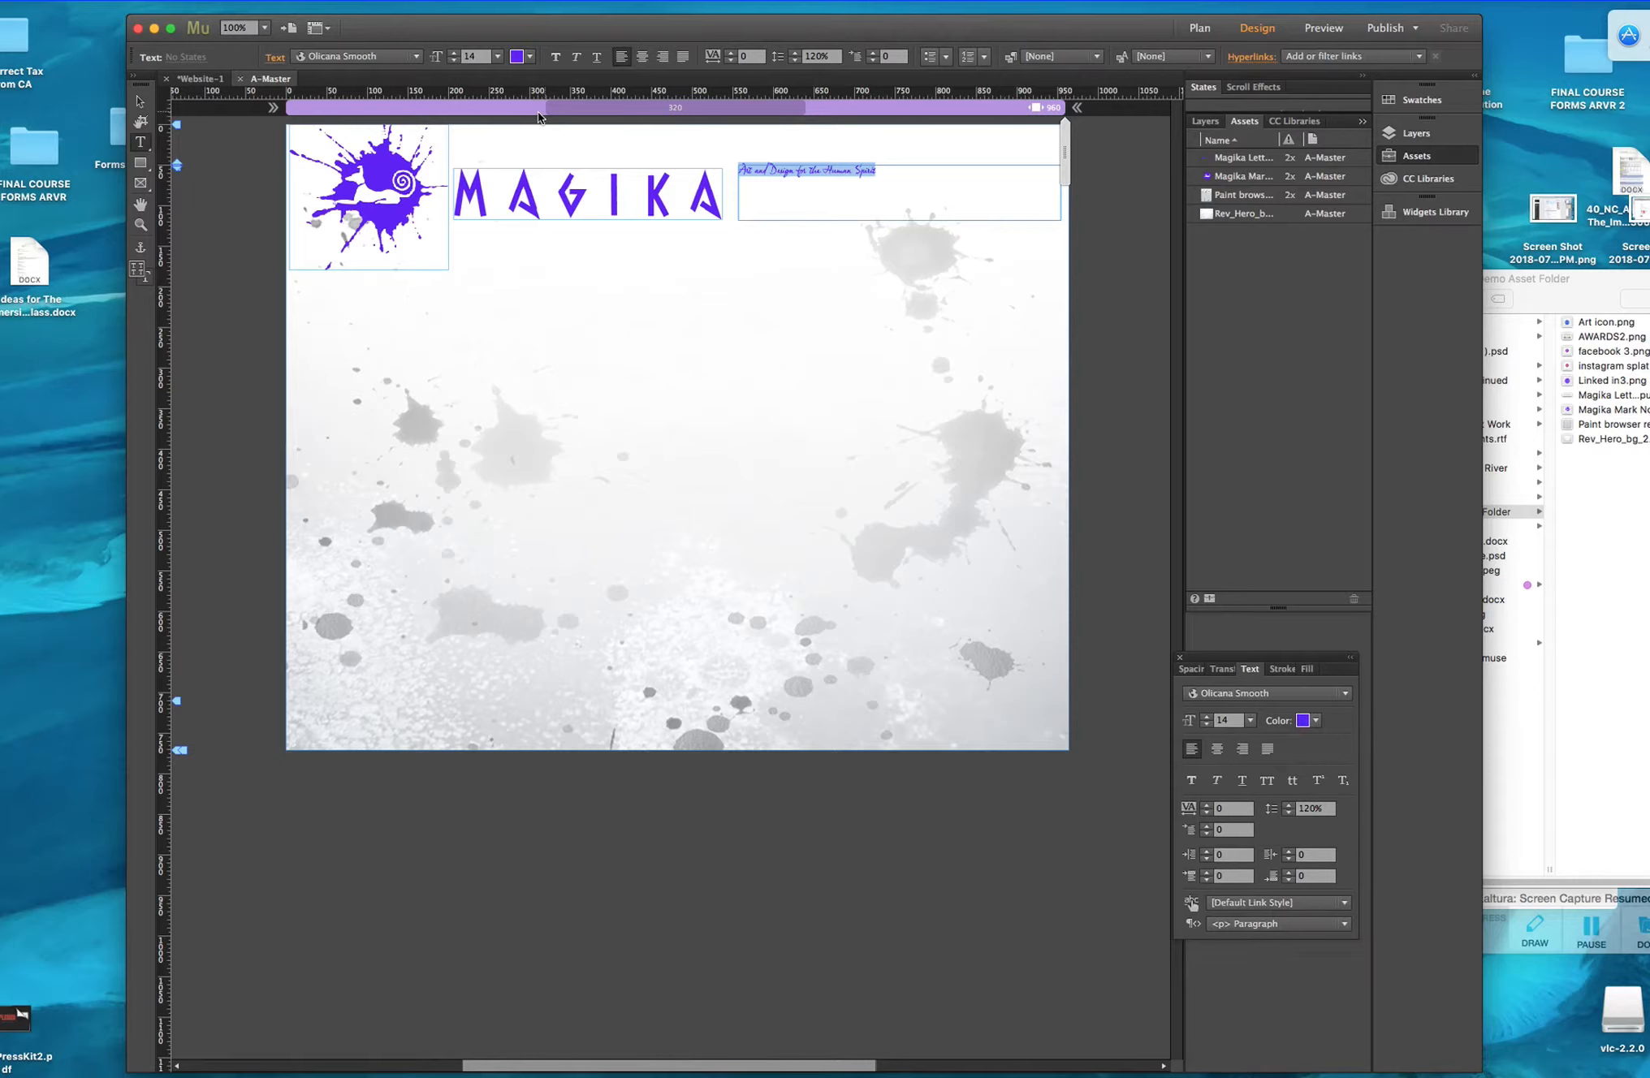
Set the tagline's font size to 30 and its letter spacing to 1.
{"action": "left_click", "coordinate": [497, 58]}
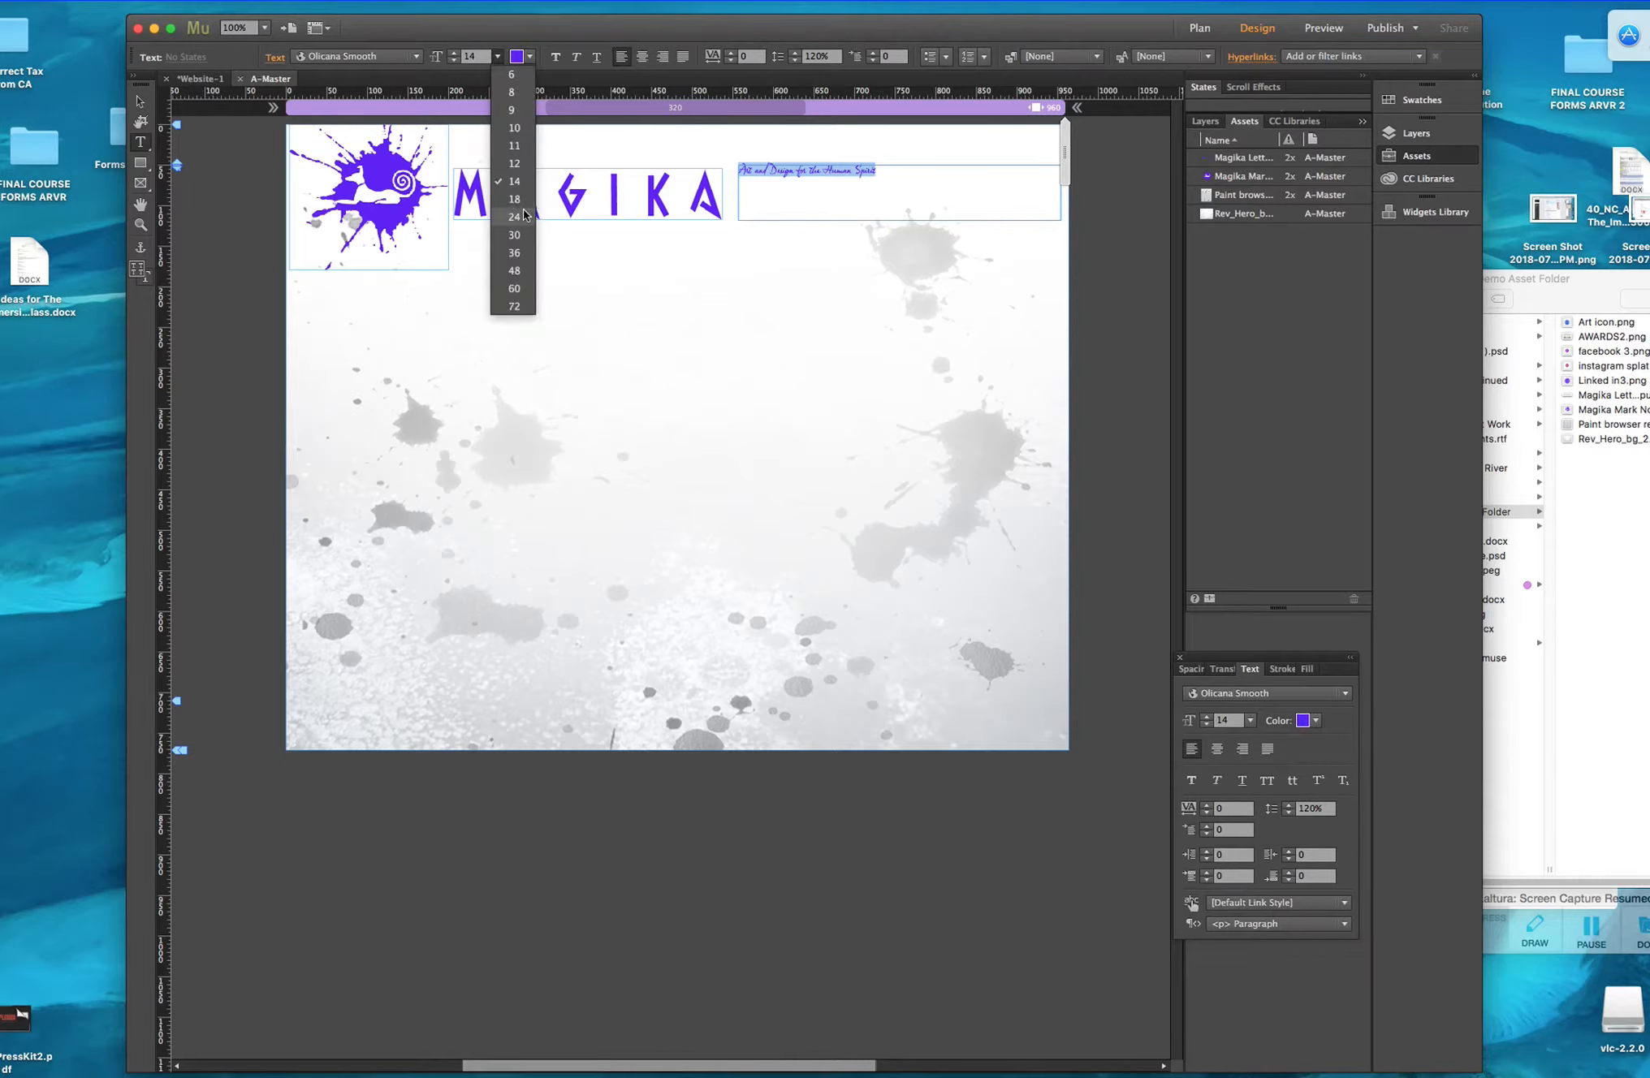
{"action": "left_click", "coordinate": [514, 217]}
{"action": "left_click", "coordinate": [497, 56]}
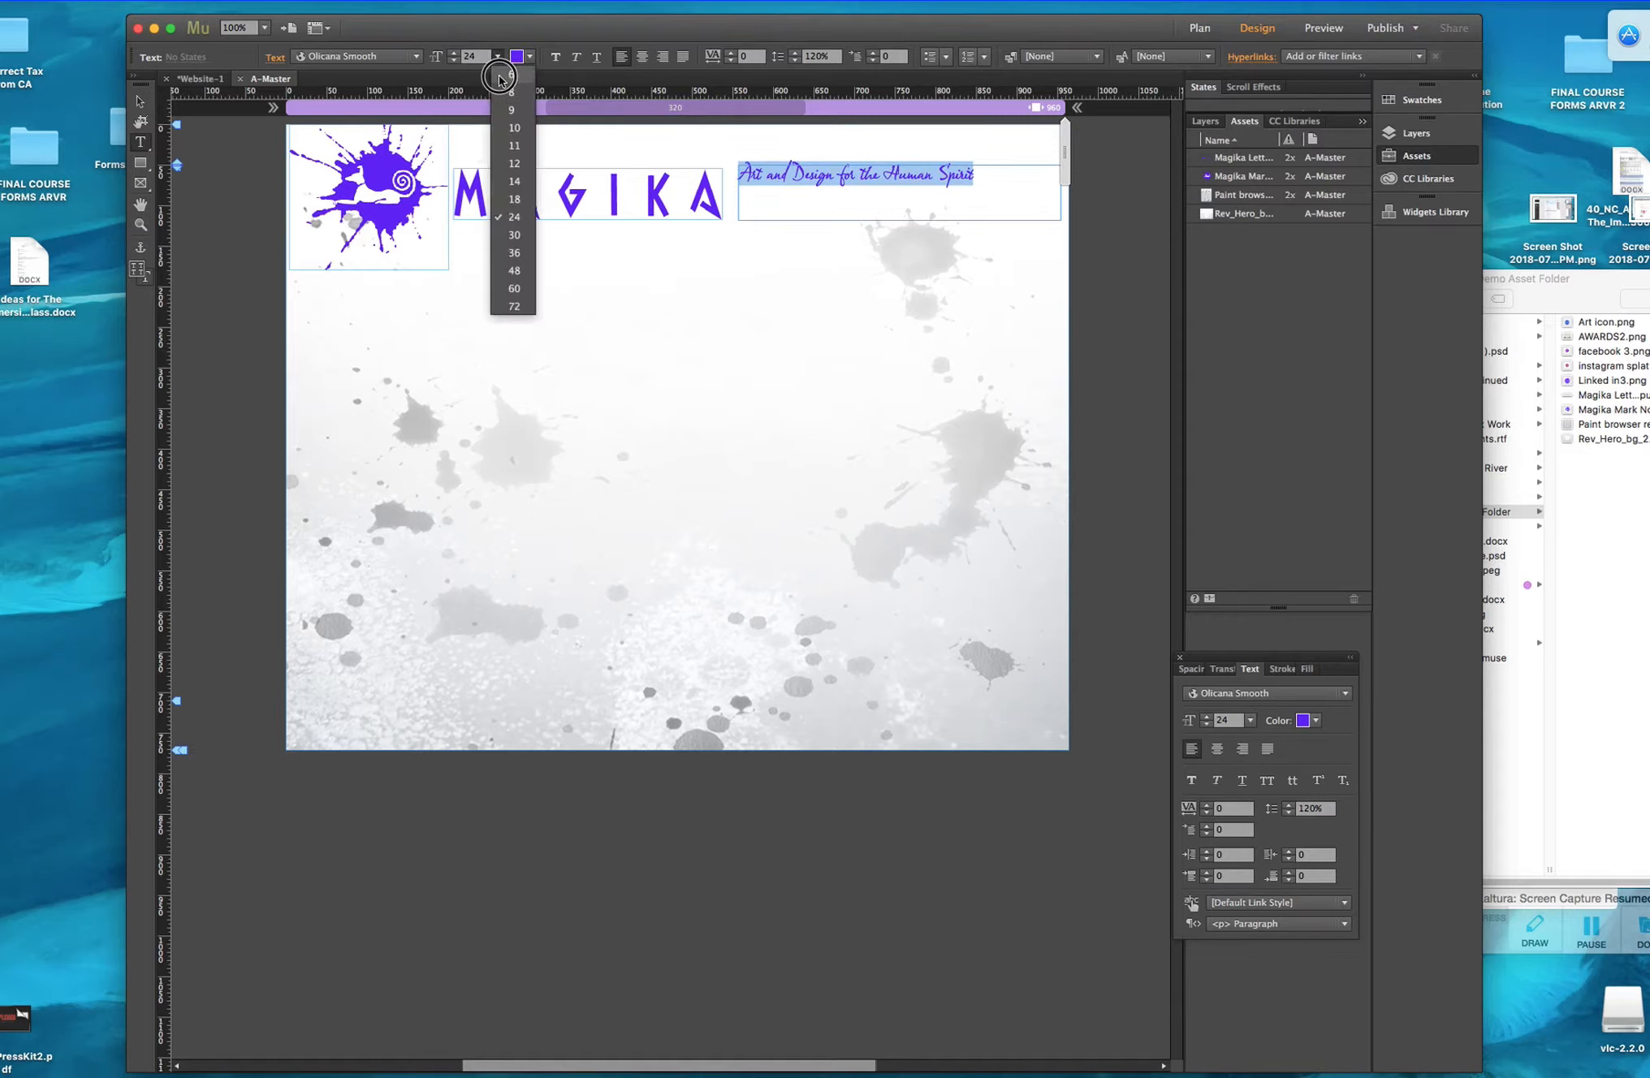
{"action": "left_click", "coordinate": [528, 233]}
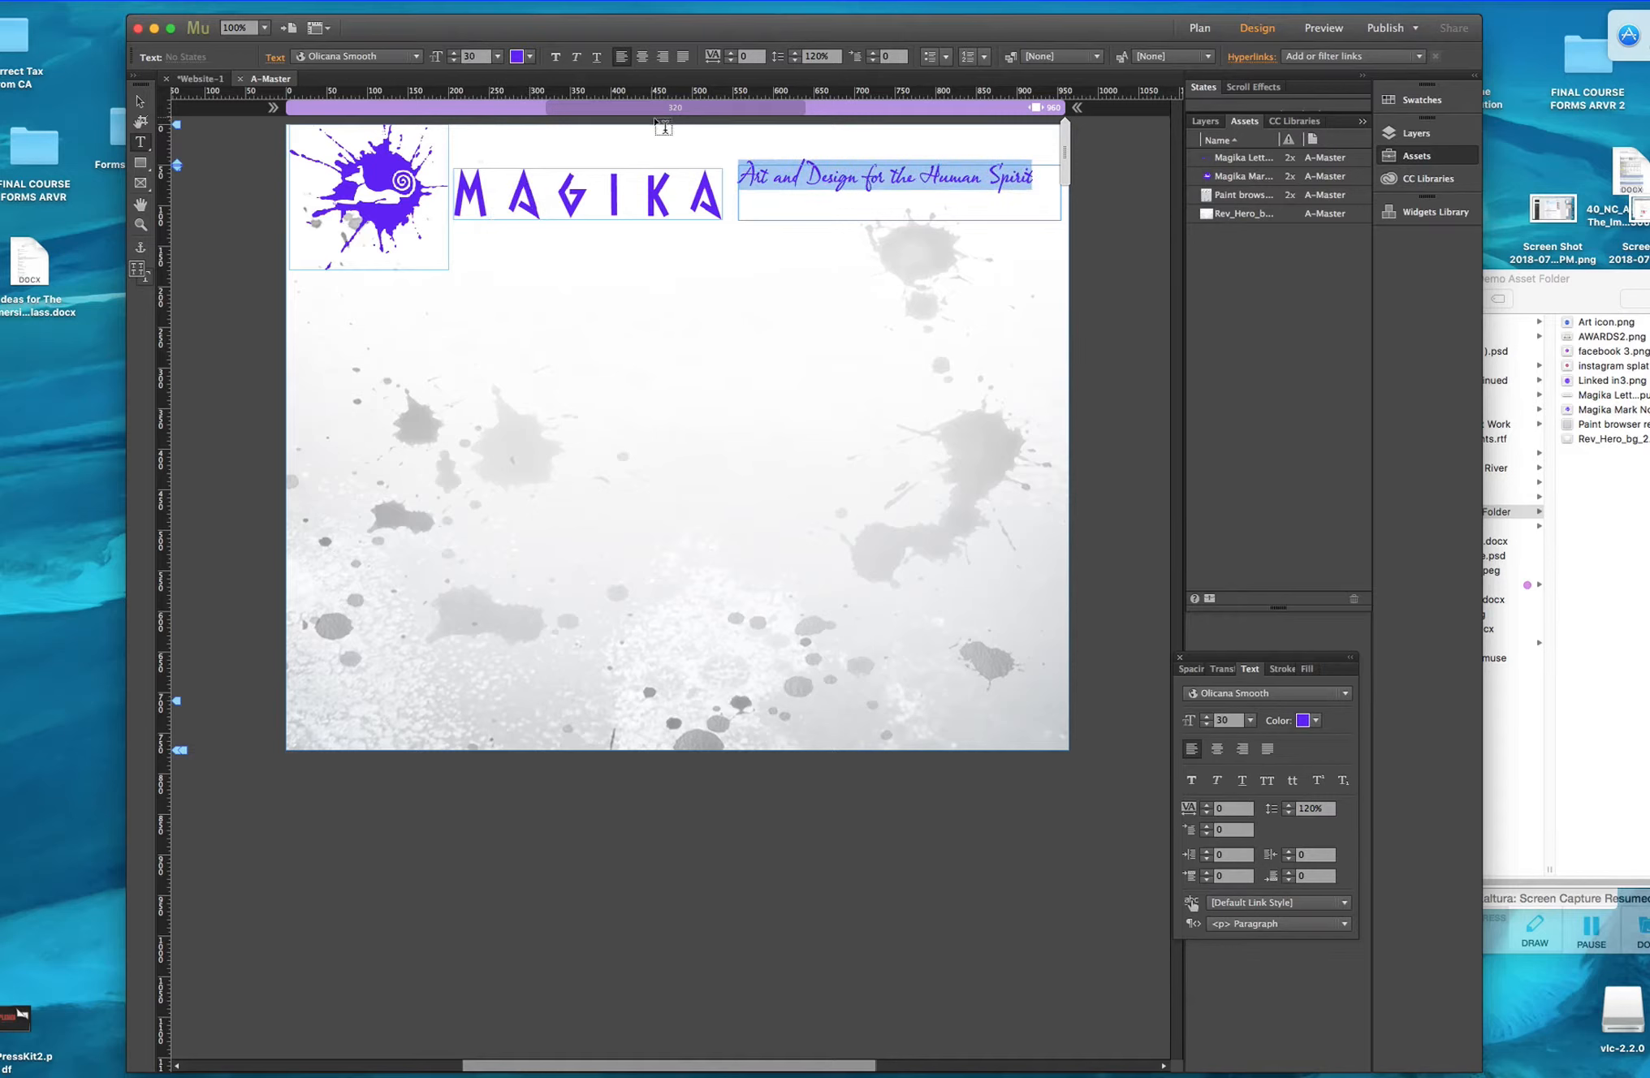
{"action": "left_click", "coordinate": [732, 53]}
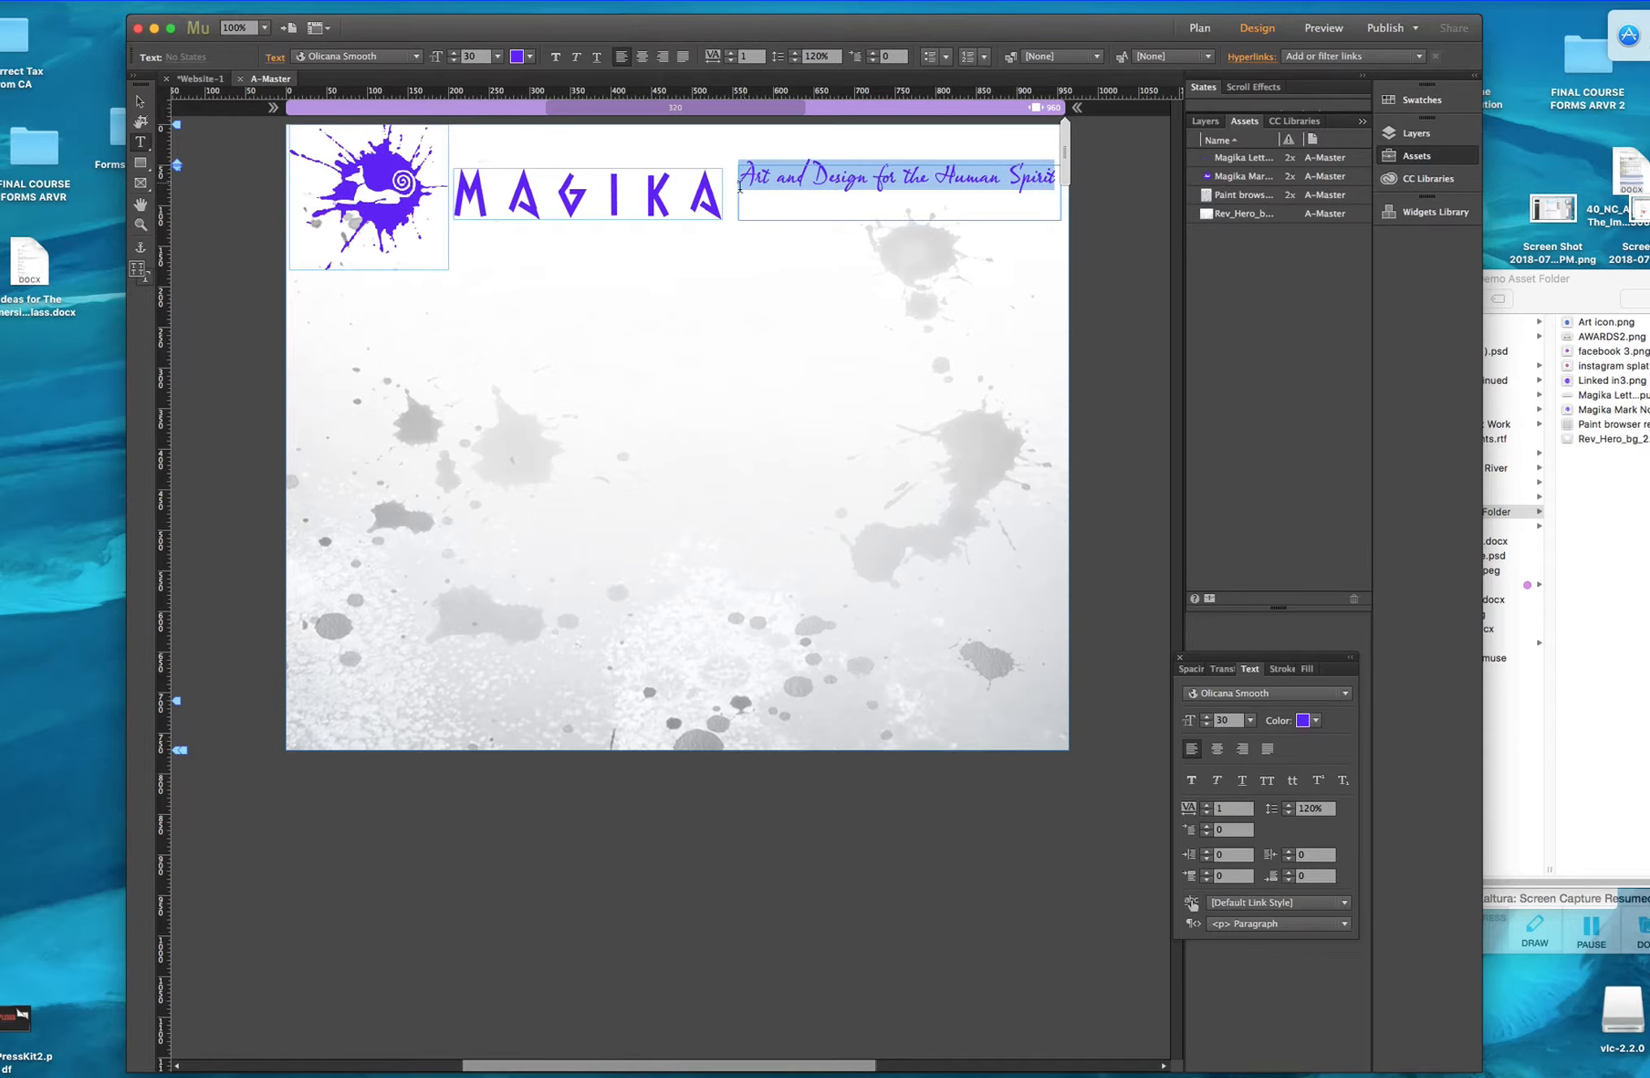
Move the tagline frame to about X 555, Y 54 and centre the text within it.
{"action": "left_click", "coordinate": [140, 101]}
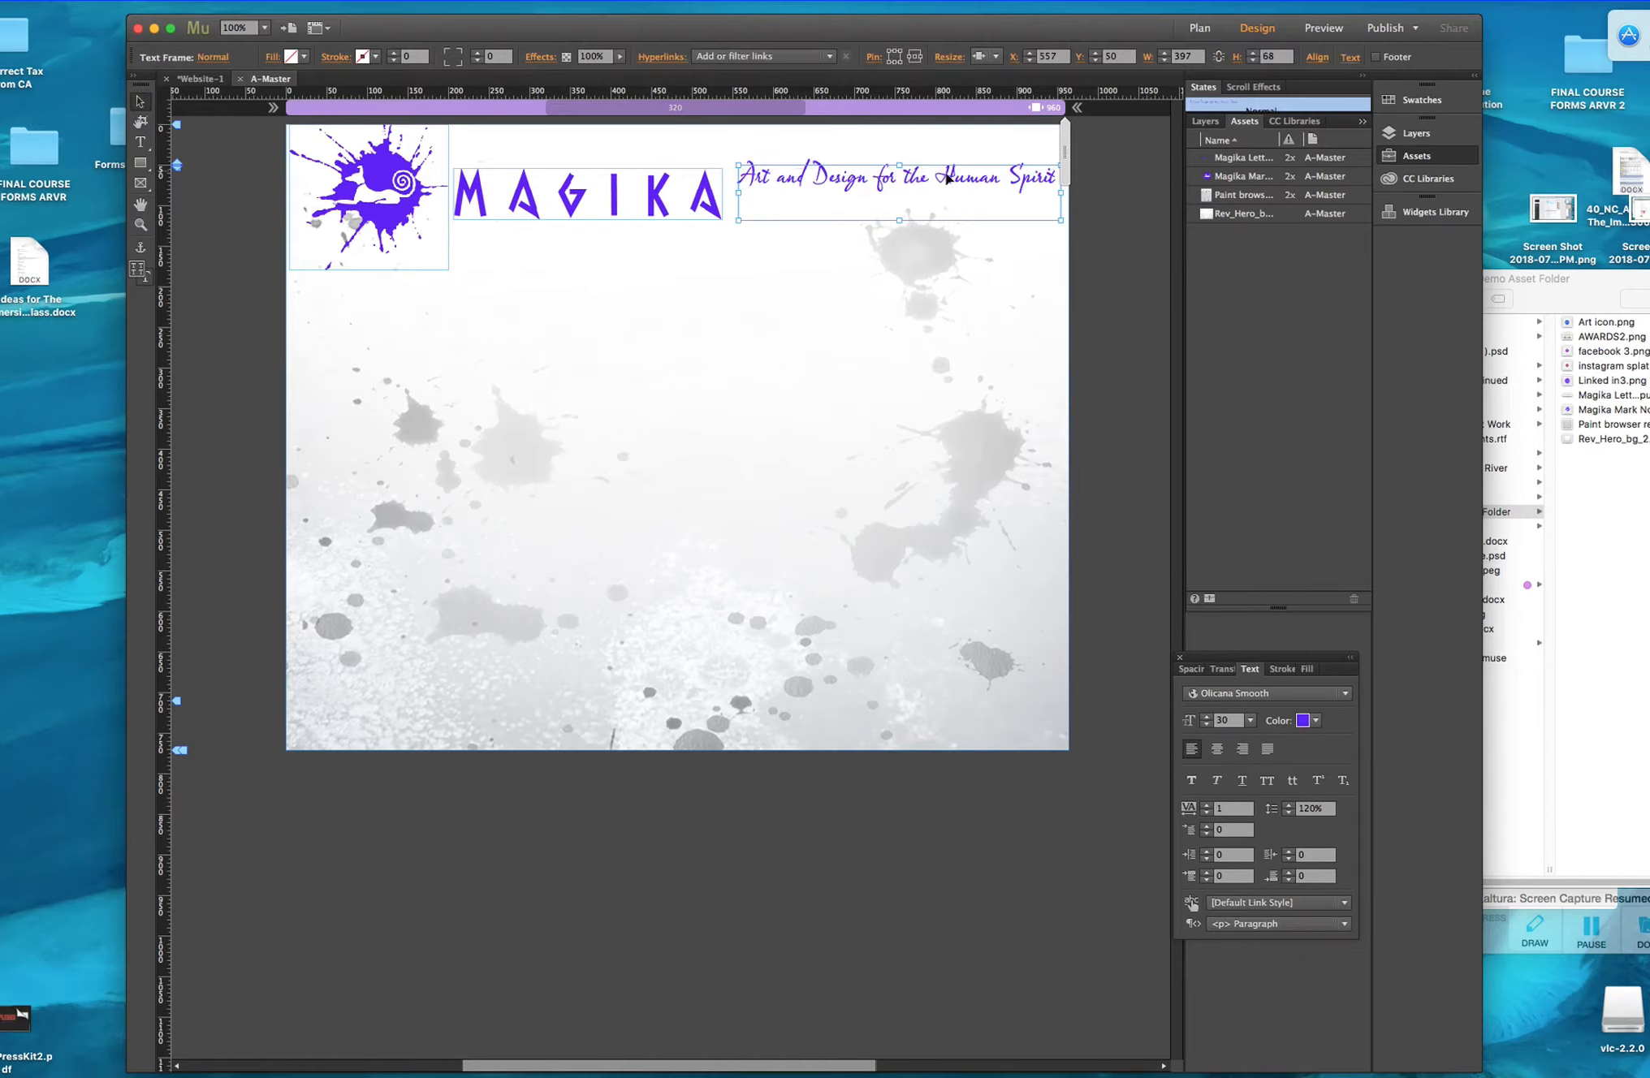
{"action": "mouse_move", "coordinate": [907, 186]}
{"action": "left_mouse_down"}
{"action": "mouse_move", "coordinate": [911, 209]}
{"action": "mouse_move", "coordinate": [908, 191]}
{"action": "left_mouse_up"}
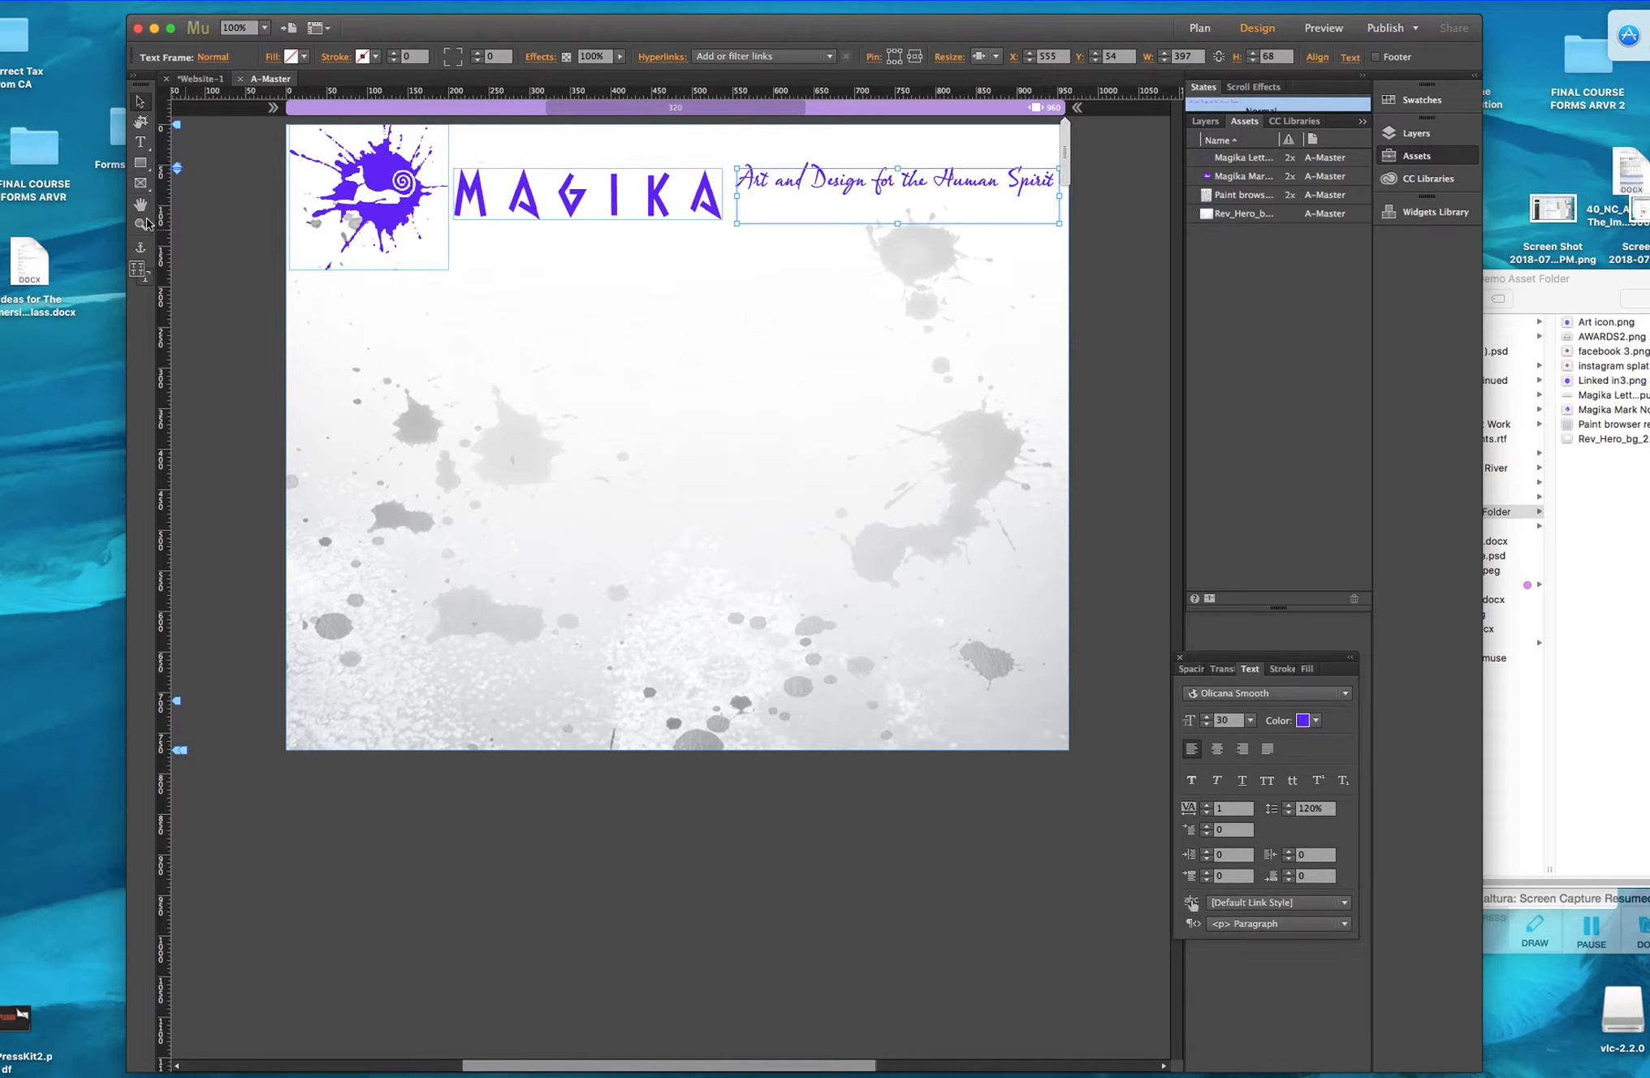
{"action": "left_click", "coordinate": [141, 142]}
{"action": "left_click_drag", "start_coordinate": [1054, 180], "coordinate": [719, 174]}
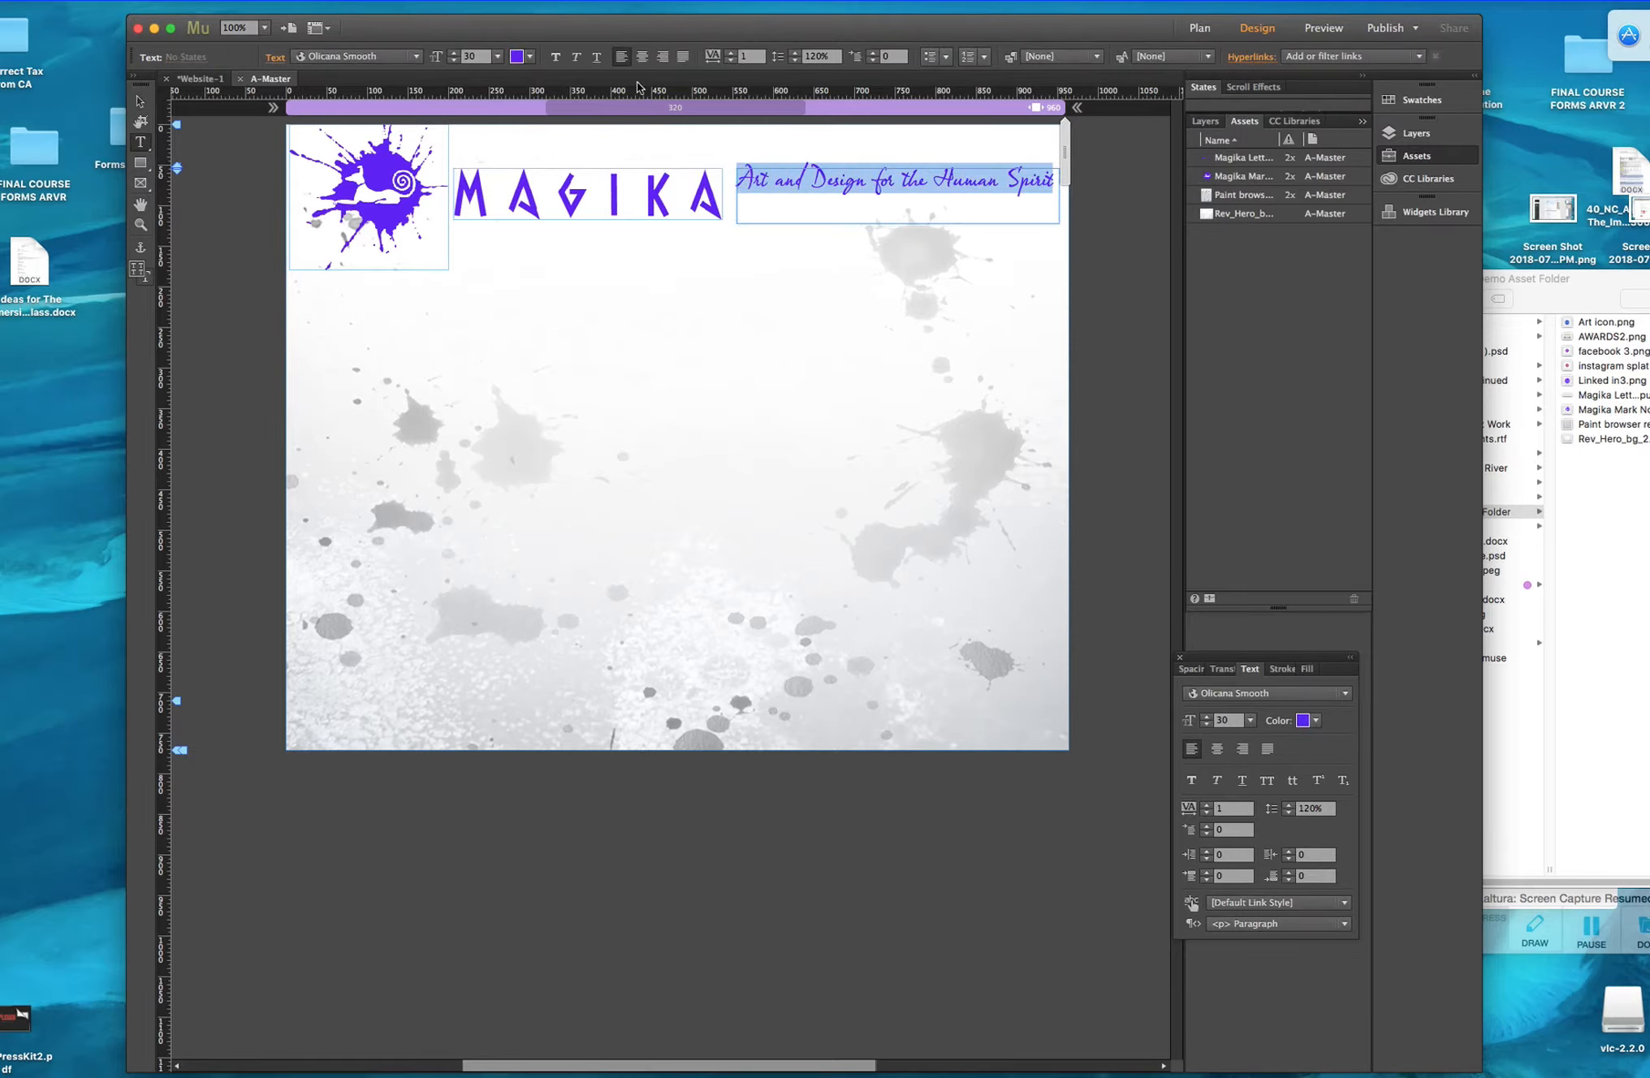
{"action": "left_click", "coordinate": [642, 56]}
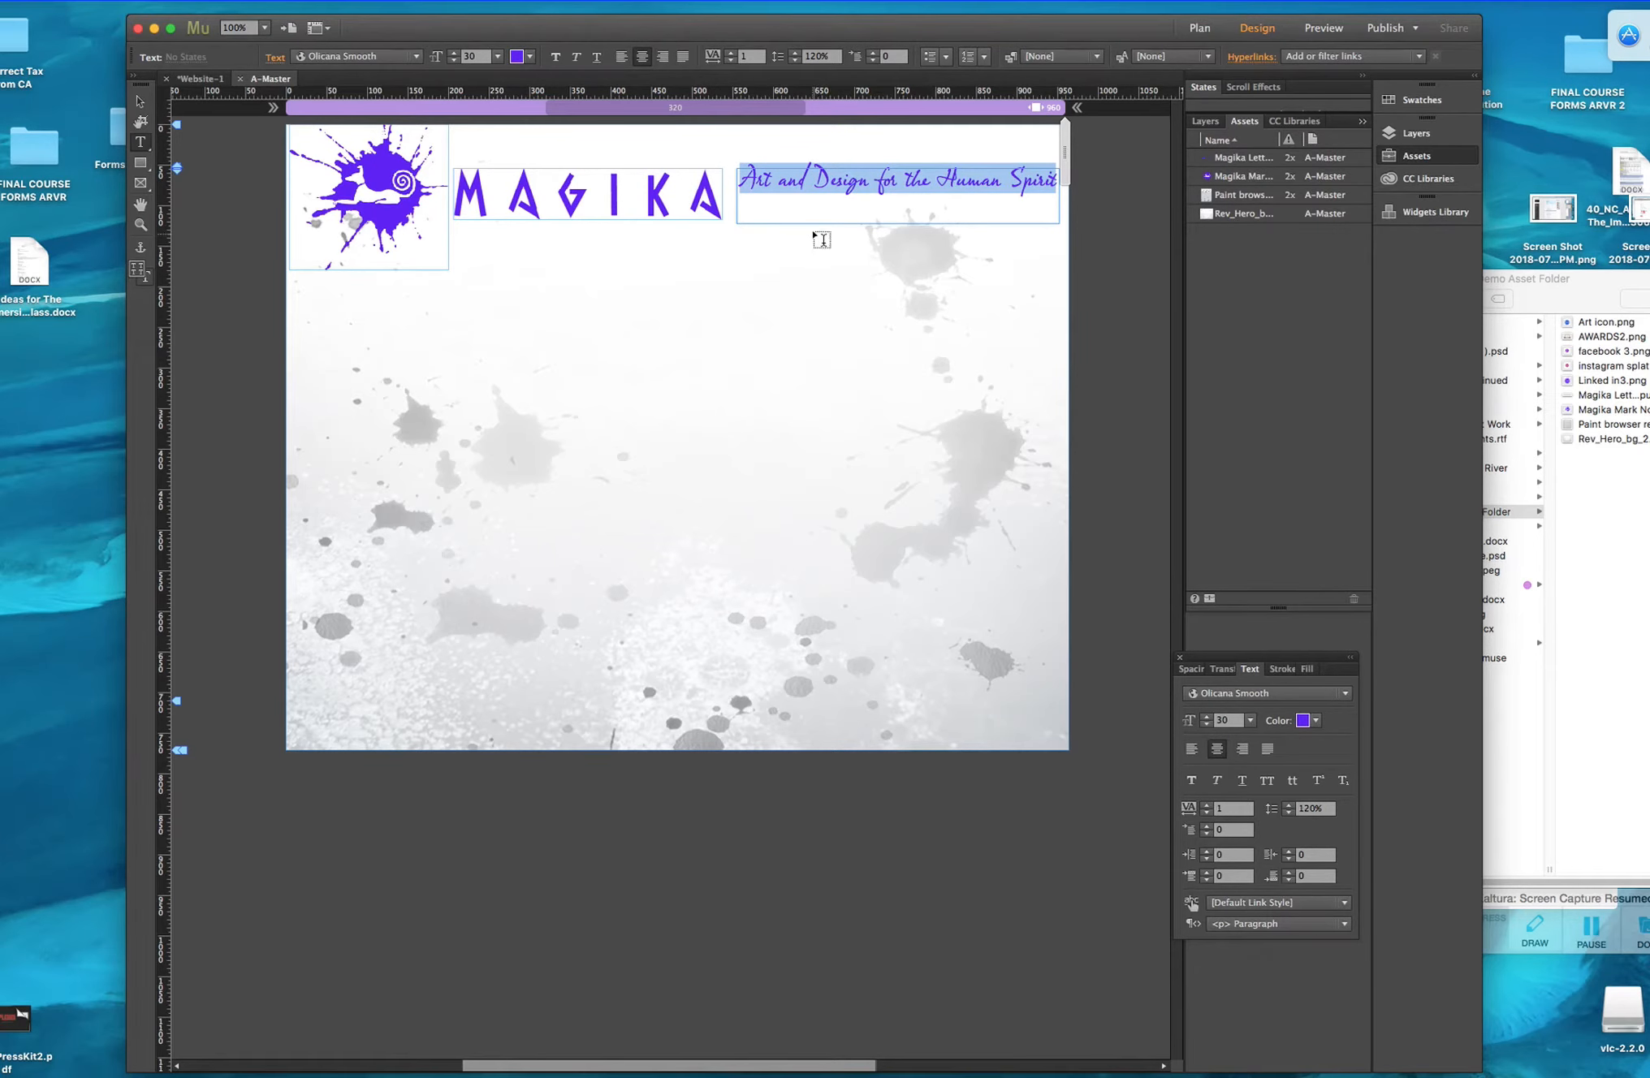
{"action": "left_click", "coordinate": [1592, 928]}
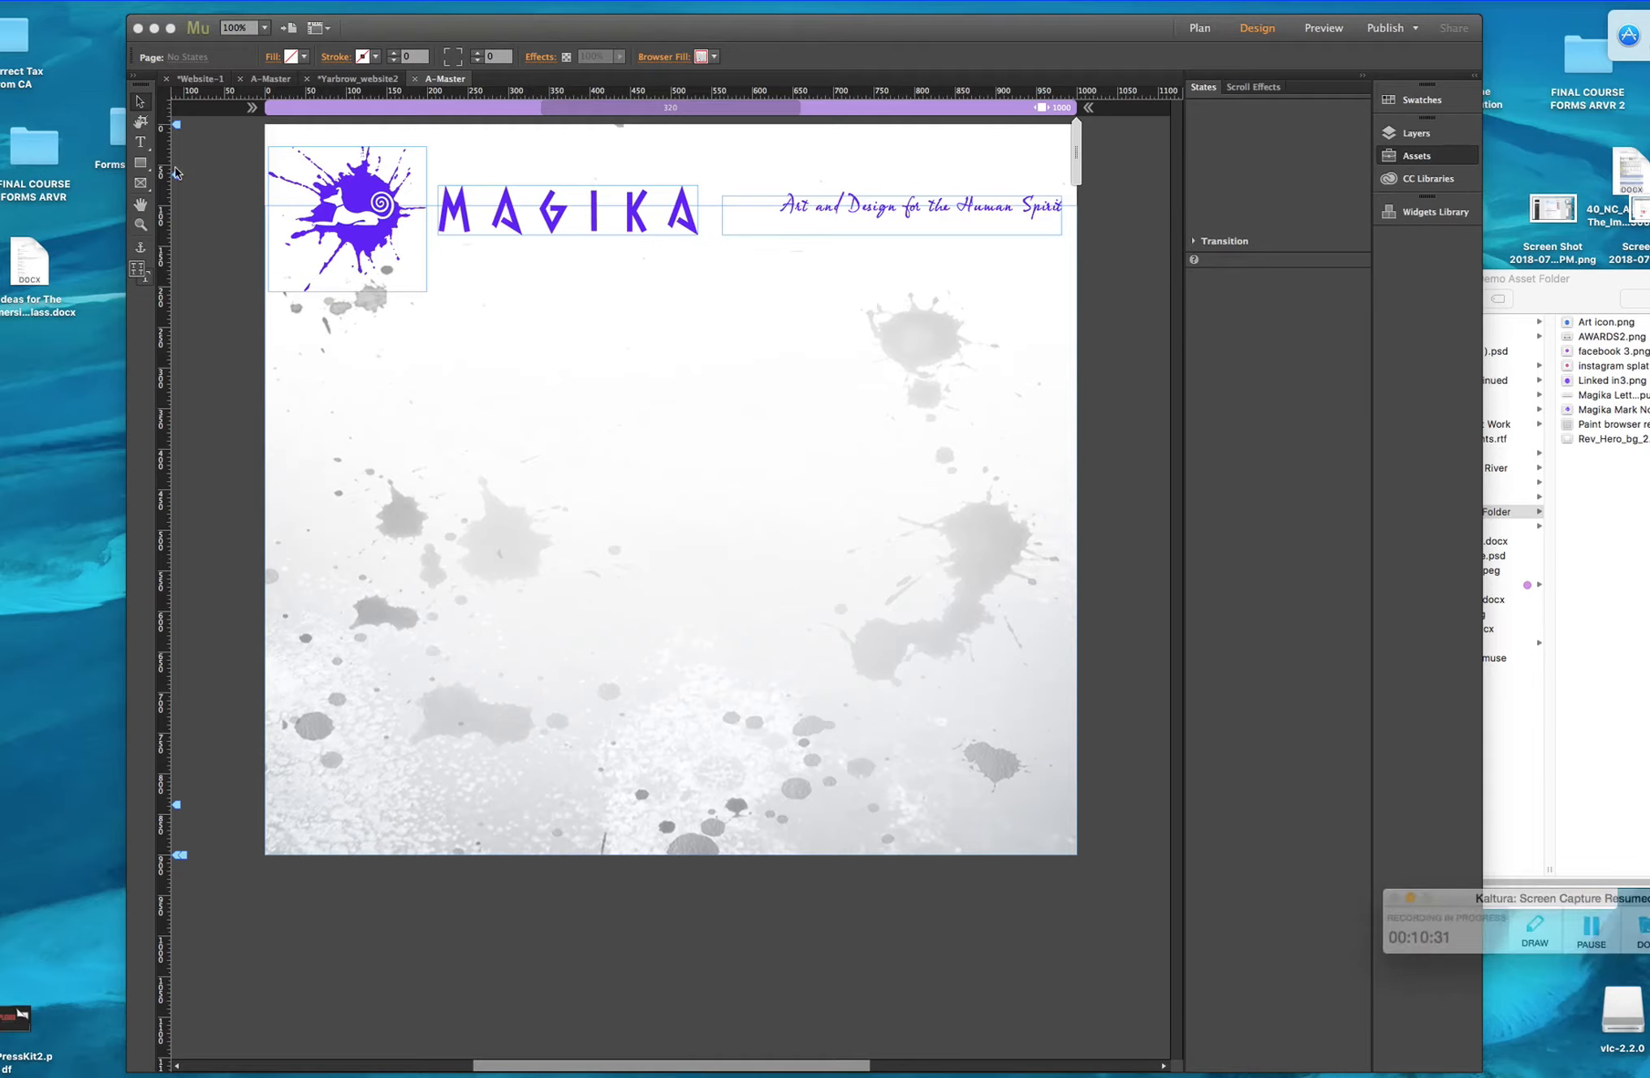
Change the font of the second site's master page tagline to the system font Adobe Fangsong Std R.
{"action": "left_click", "coordinate": [142, 143]}
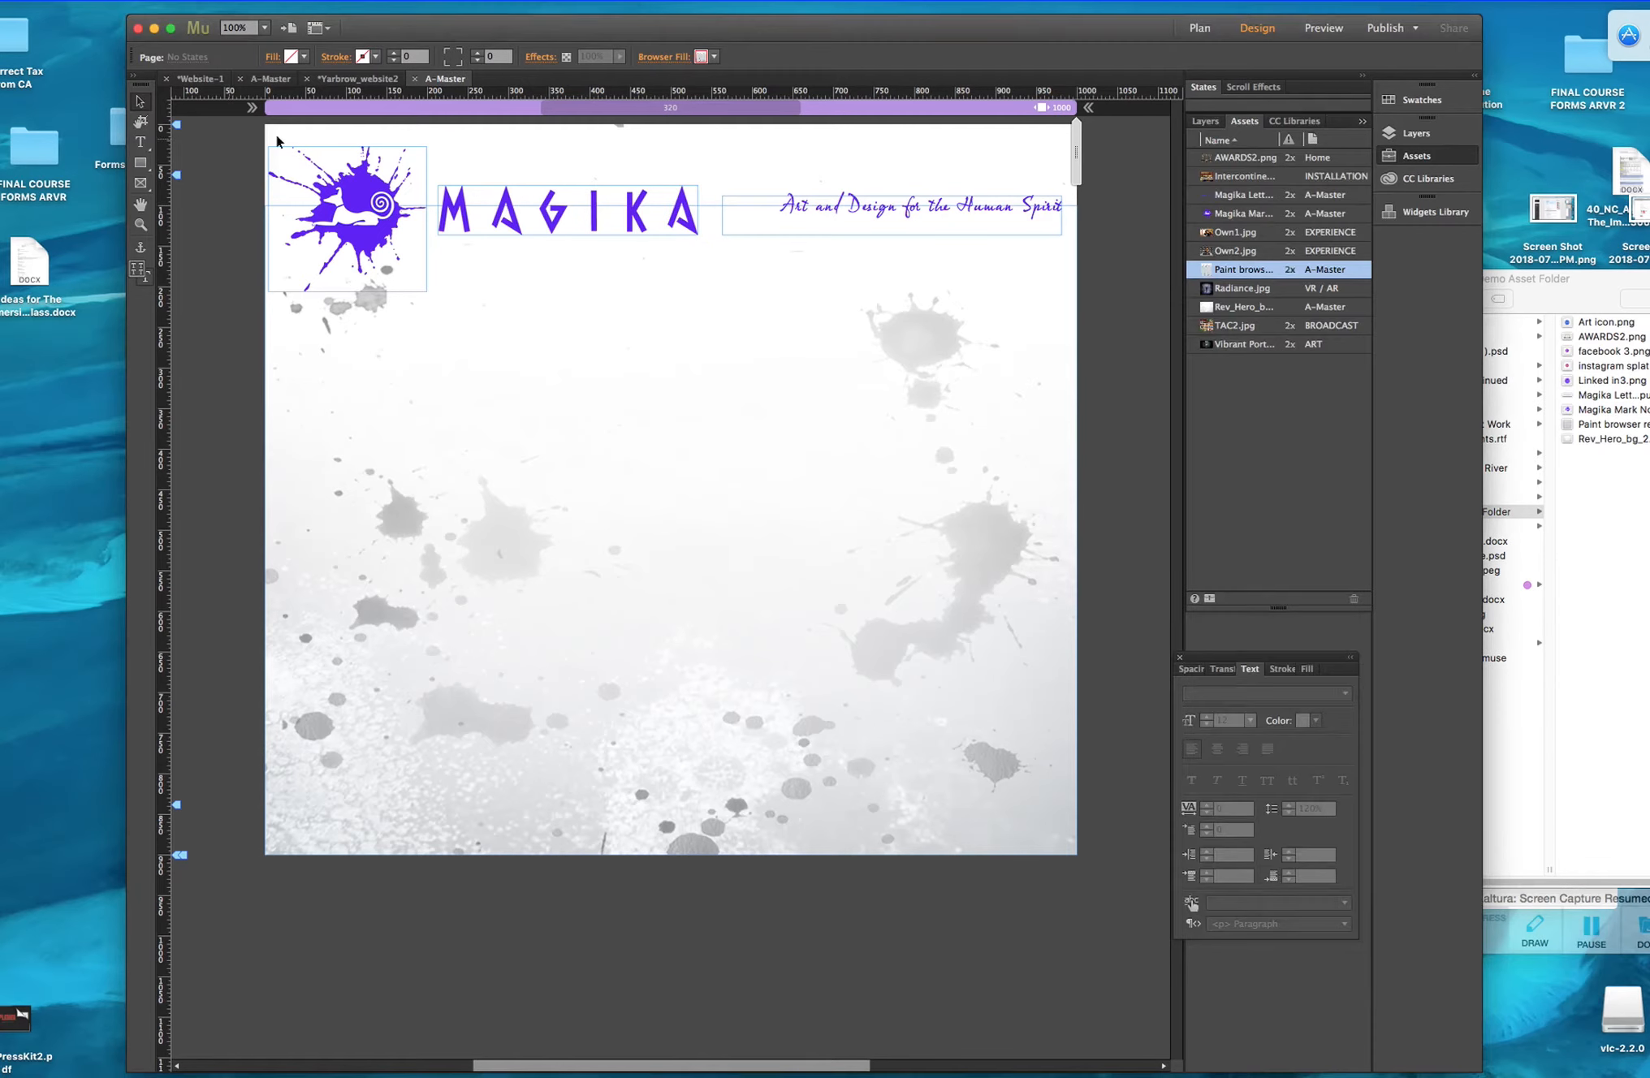
{"action": "left_click", "coordinate": [788, 205]}
{"action": "left_click_drag", "start_coordinate": [781, 205], "coordinate": [1060, 208]}
{"action": "left_click", "coordinate": [363, 56]}
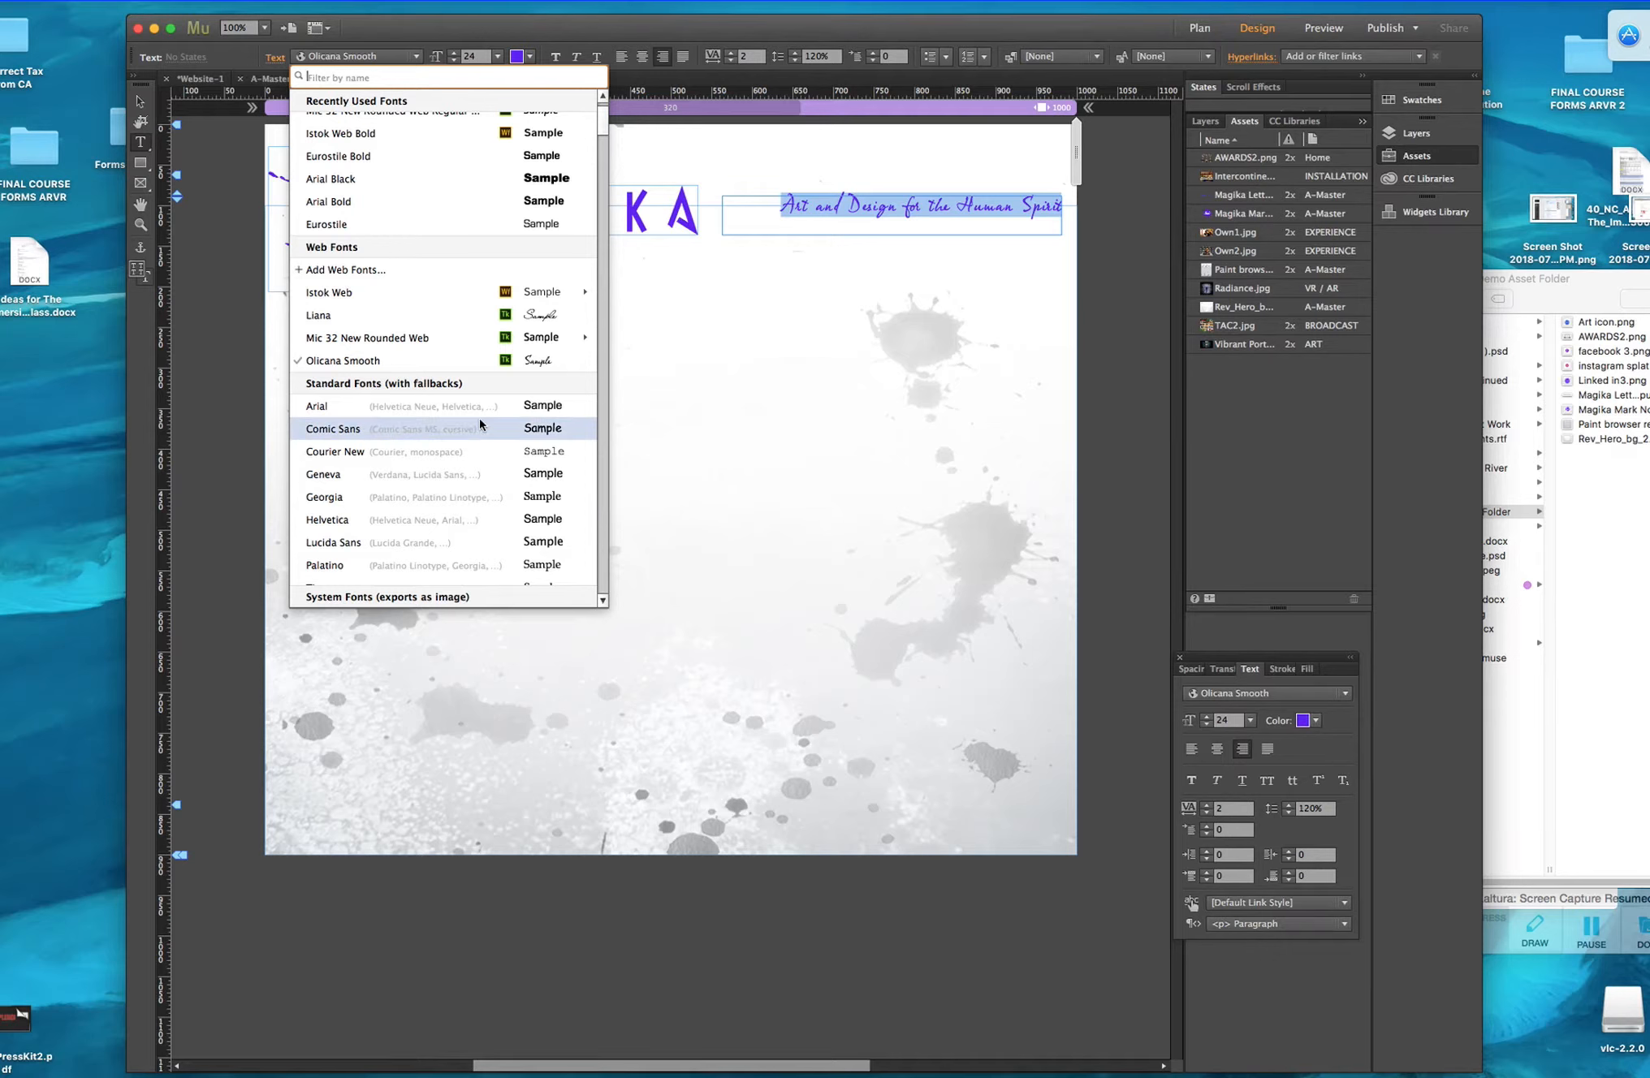
{"action": "left_click", "coordinate": [603, 601]}
{"action": "left_click", "coordinate": [602, 603]}
{"action": "left_click", "coordinate": [590, 601]}
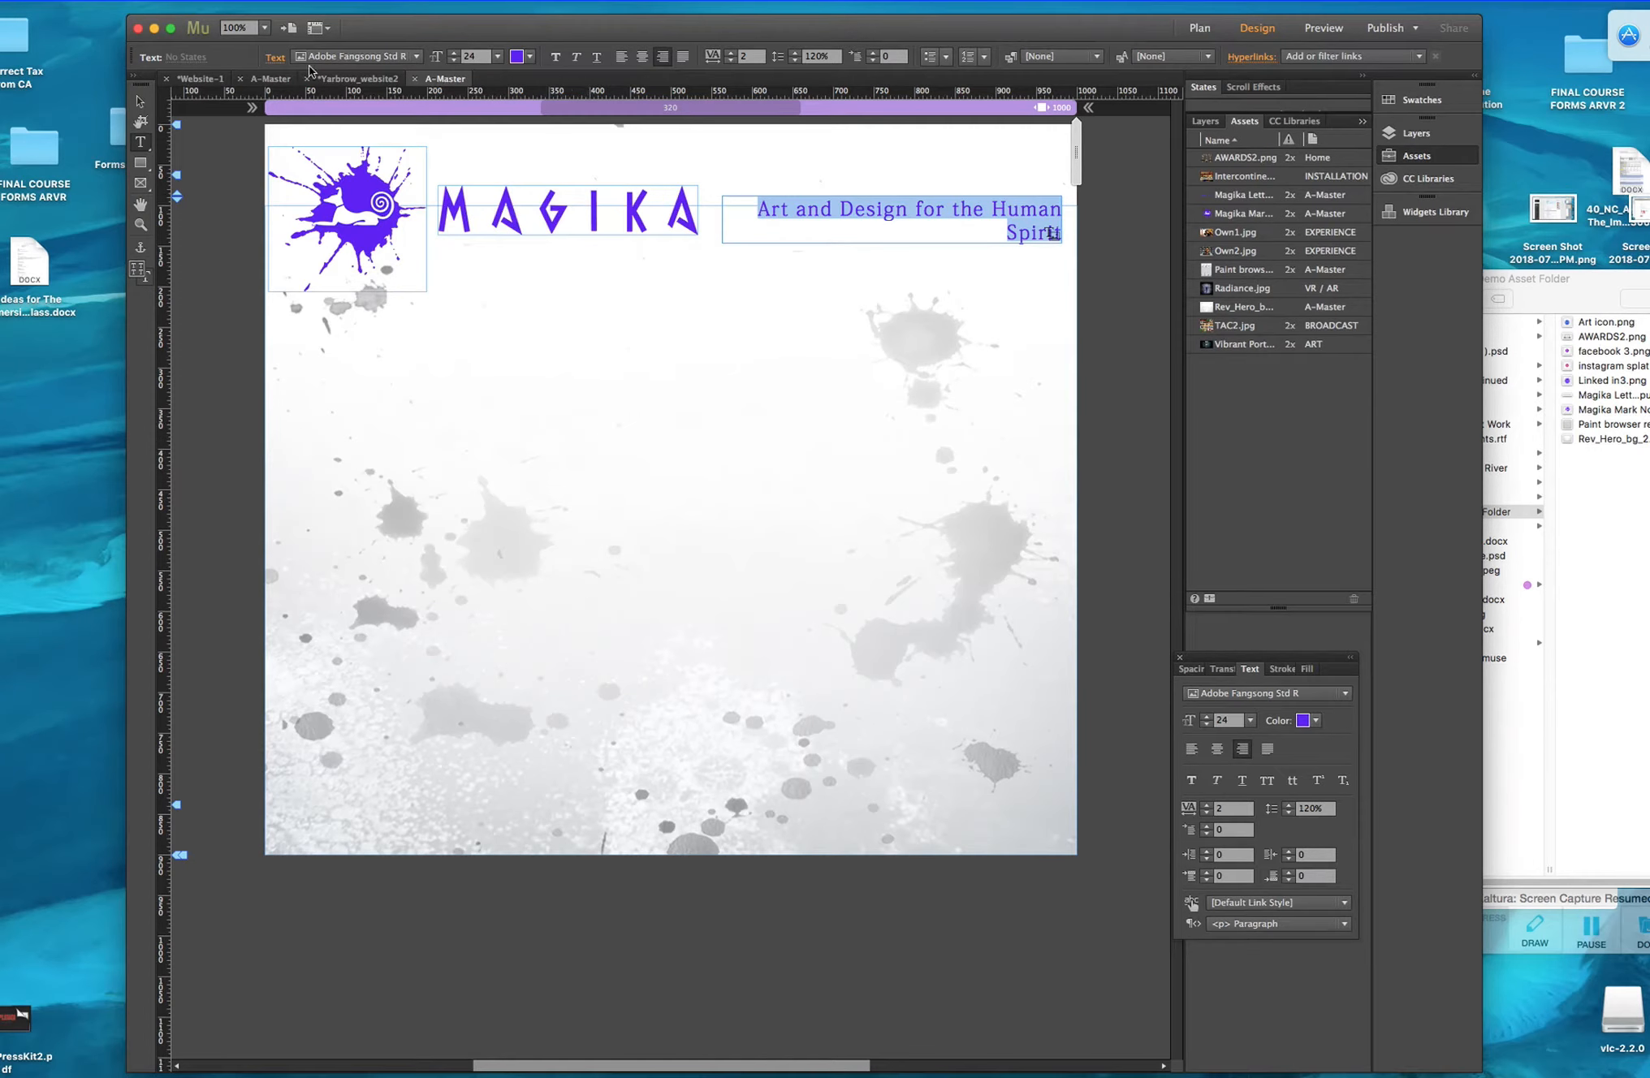
Change the tagline's font to the system font Herculanum.
{"action": "left_click", "coordinate": [353, 57]}
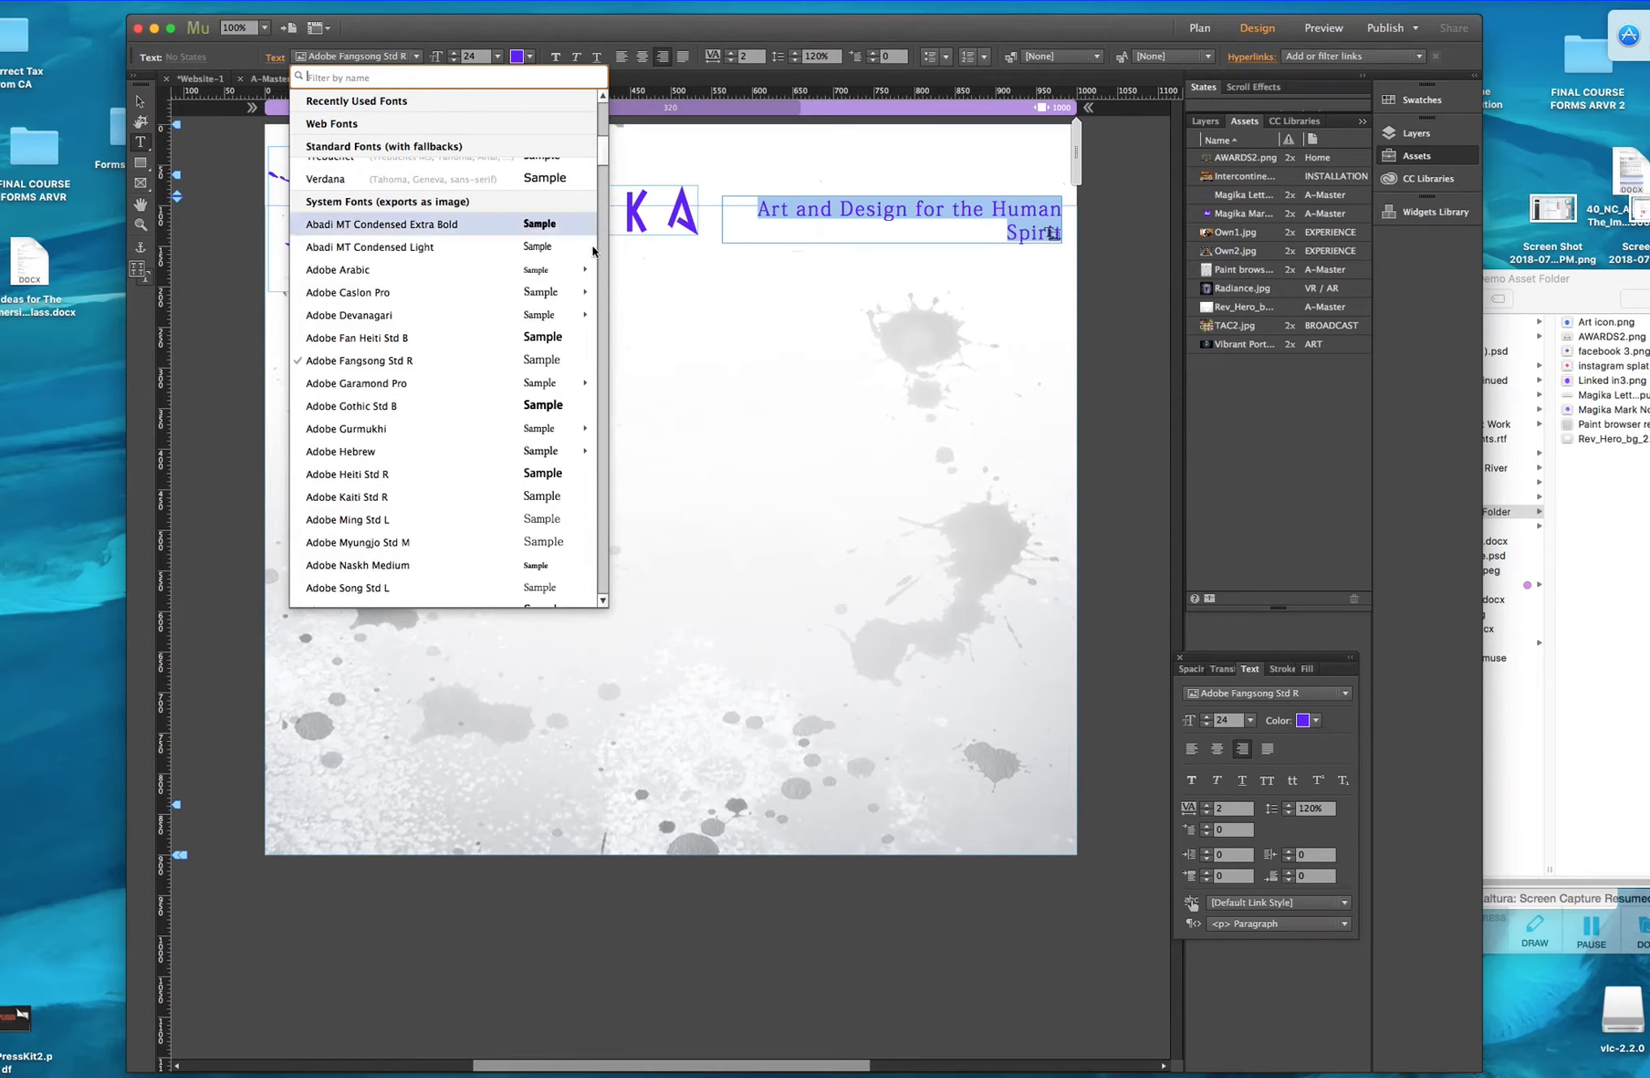
{"action": "mouse_move", "coordinate": [602, 150]}
{"action": "left_mouse_down"}
{"action": "mouse_move", "coordinate": [600, 136]}
{"action": "mouse_move", "coordinate": [596, 180]}
{"action": "mouse_move", "coordinate": [589, 154]}
{"action": "left_mouse_up"}
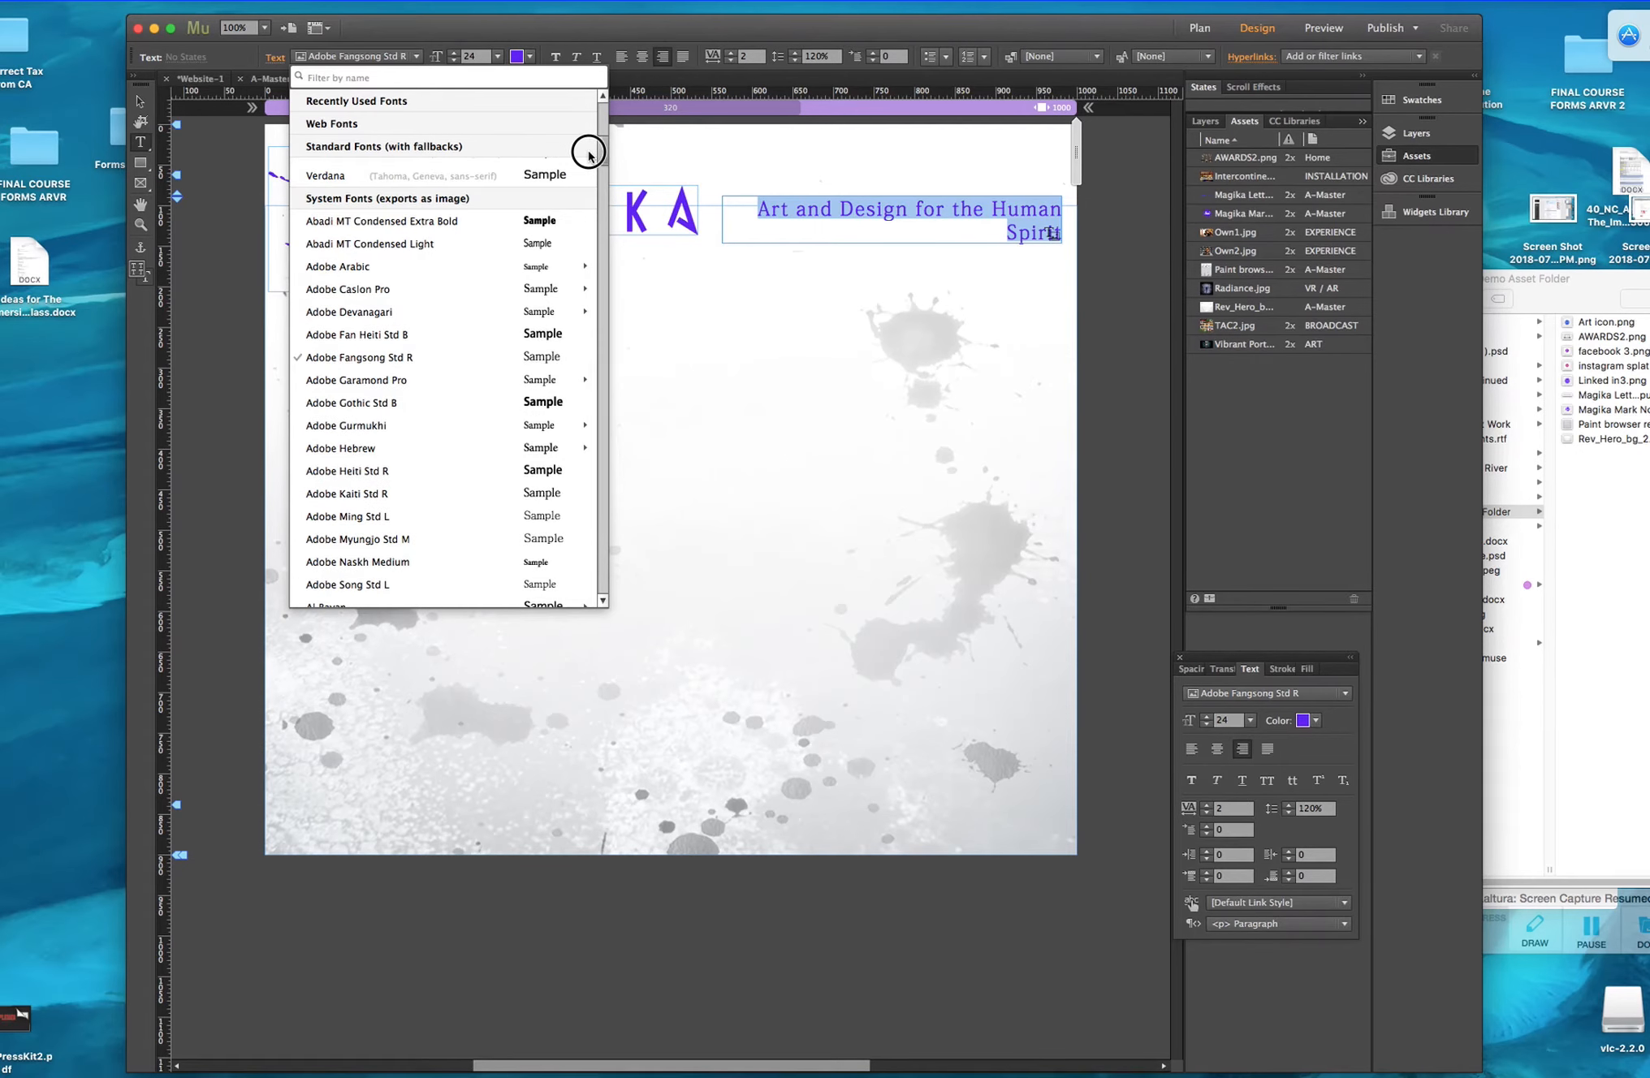
{"action": "scroll", "coordinate": [588, 154], "scroll_direction": "down", "scroll_amount": 15}
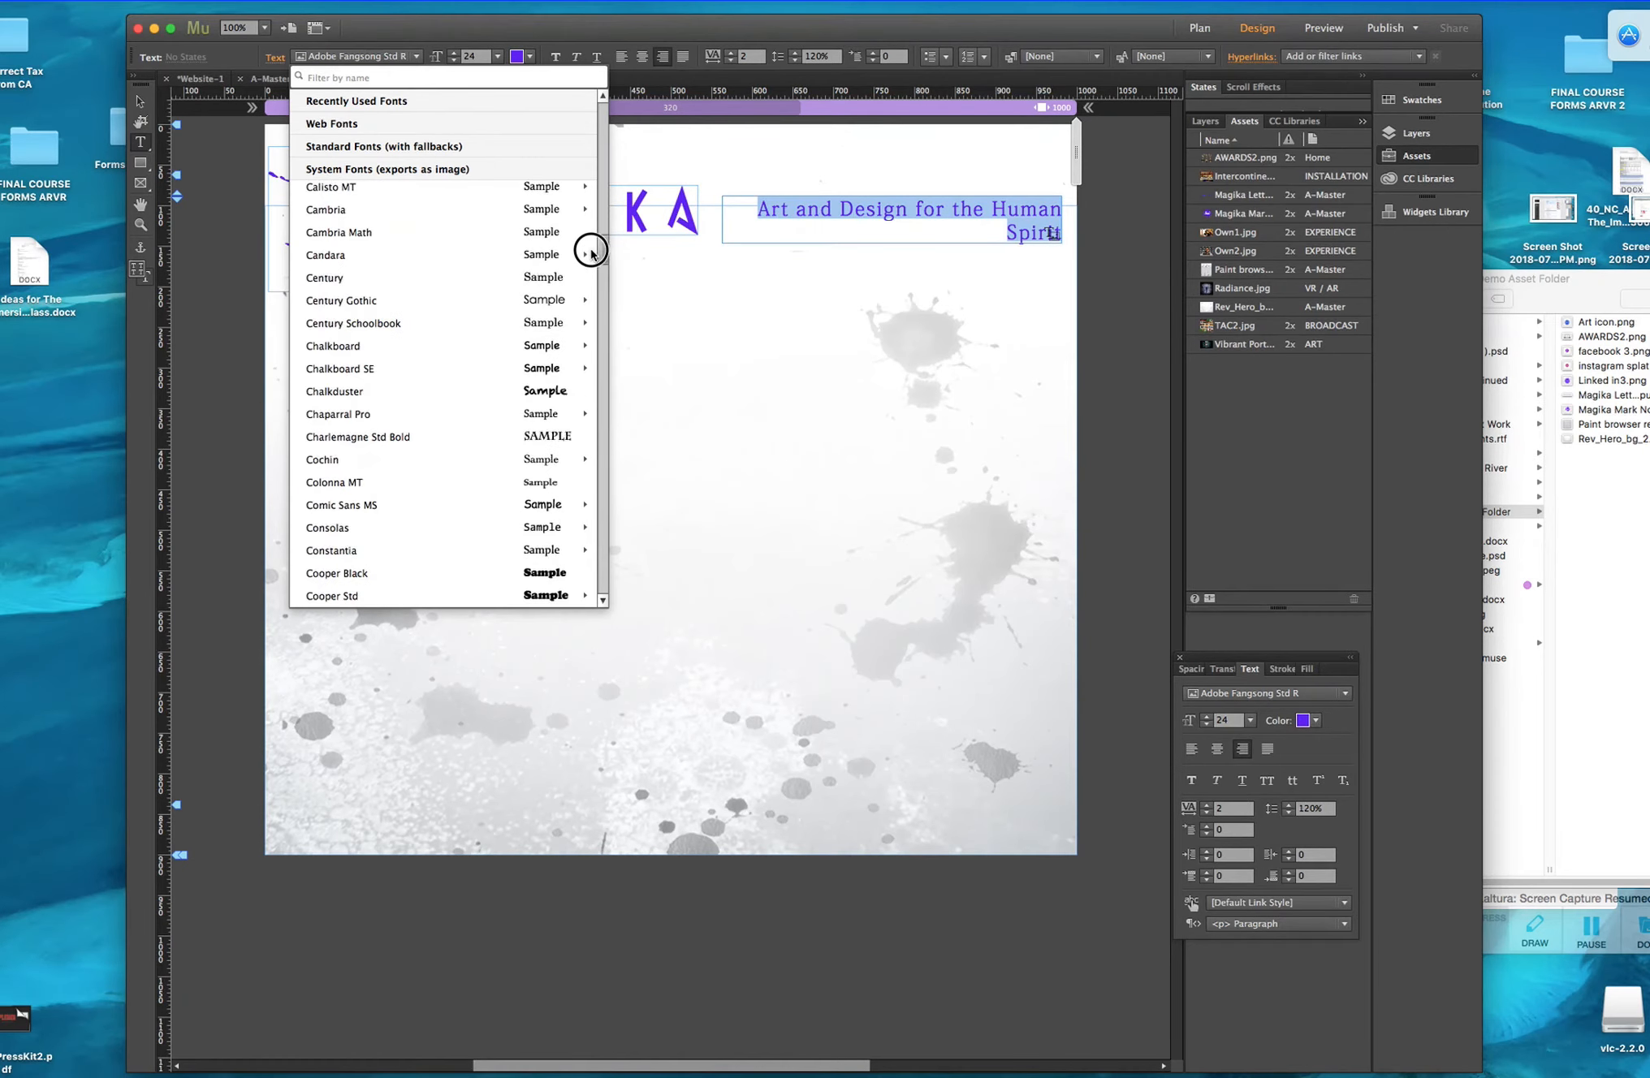
{"action": "scroll", "coordinate": [591, 253], "scroll_direction": "down", "scroll_amount": 15}
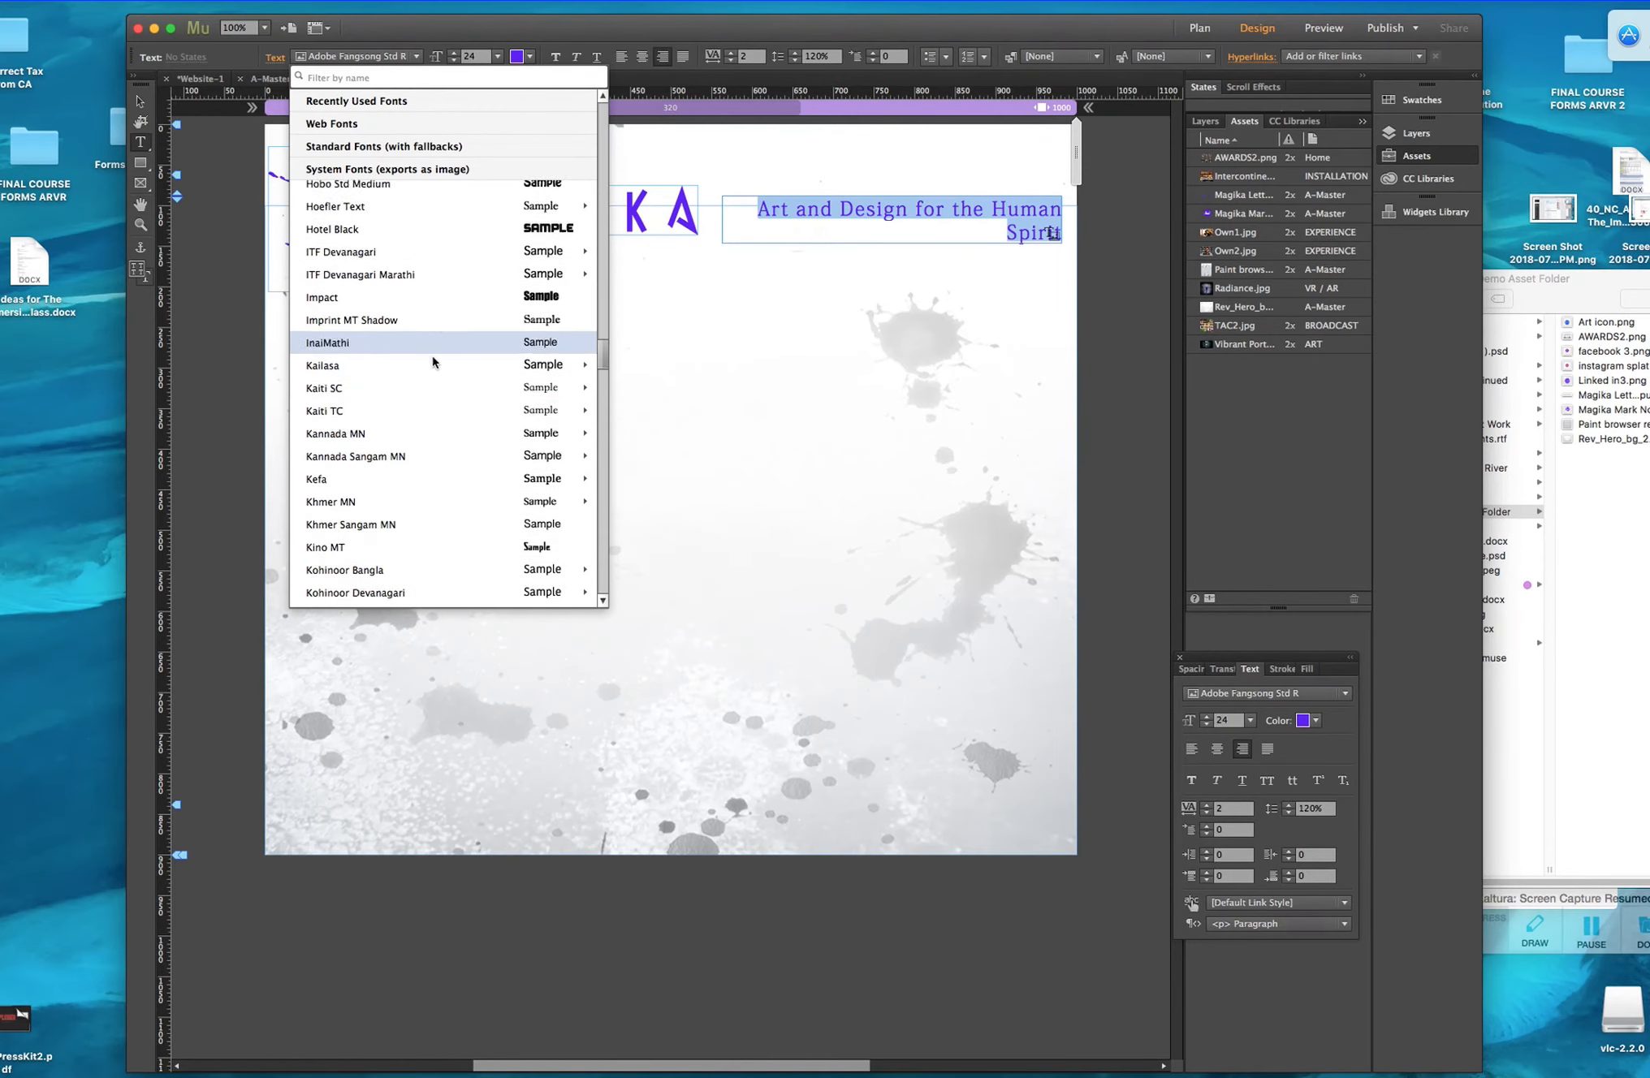
{"action": "mouse_move", "coordinate": [394, 375]}
{"action": "scroll", "coordinate": [393, 372], "scroll_direction": "up", "scroll_amount": 15}
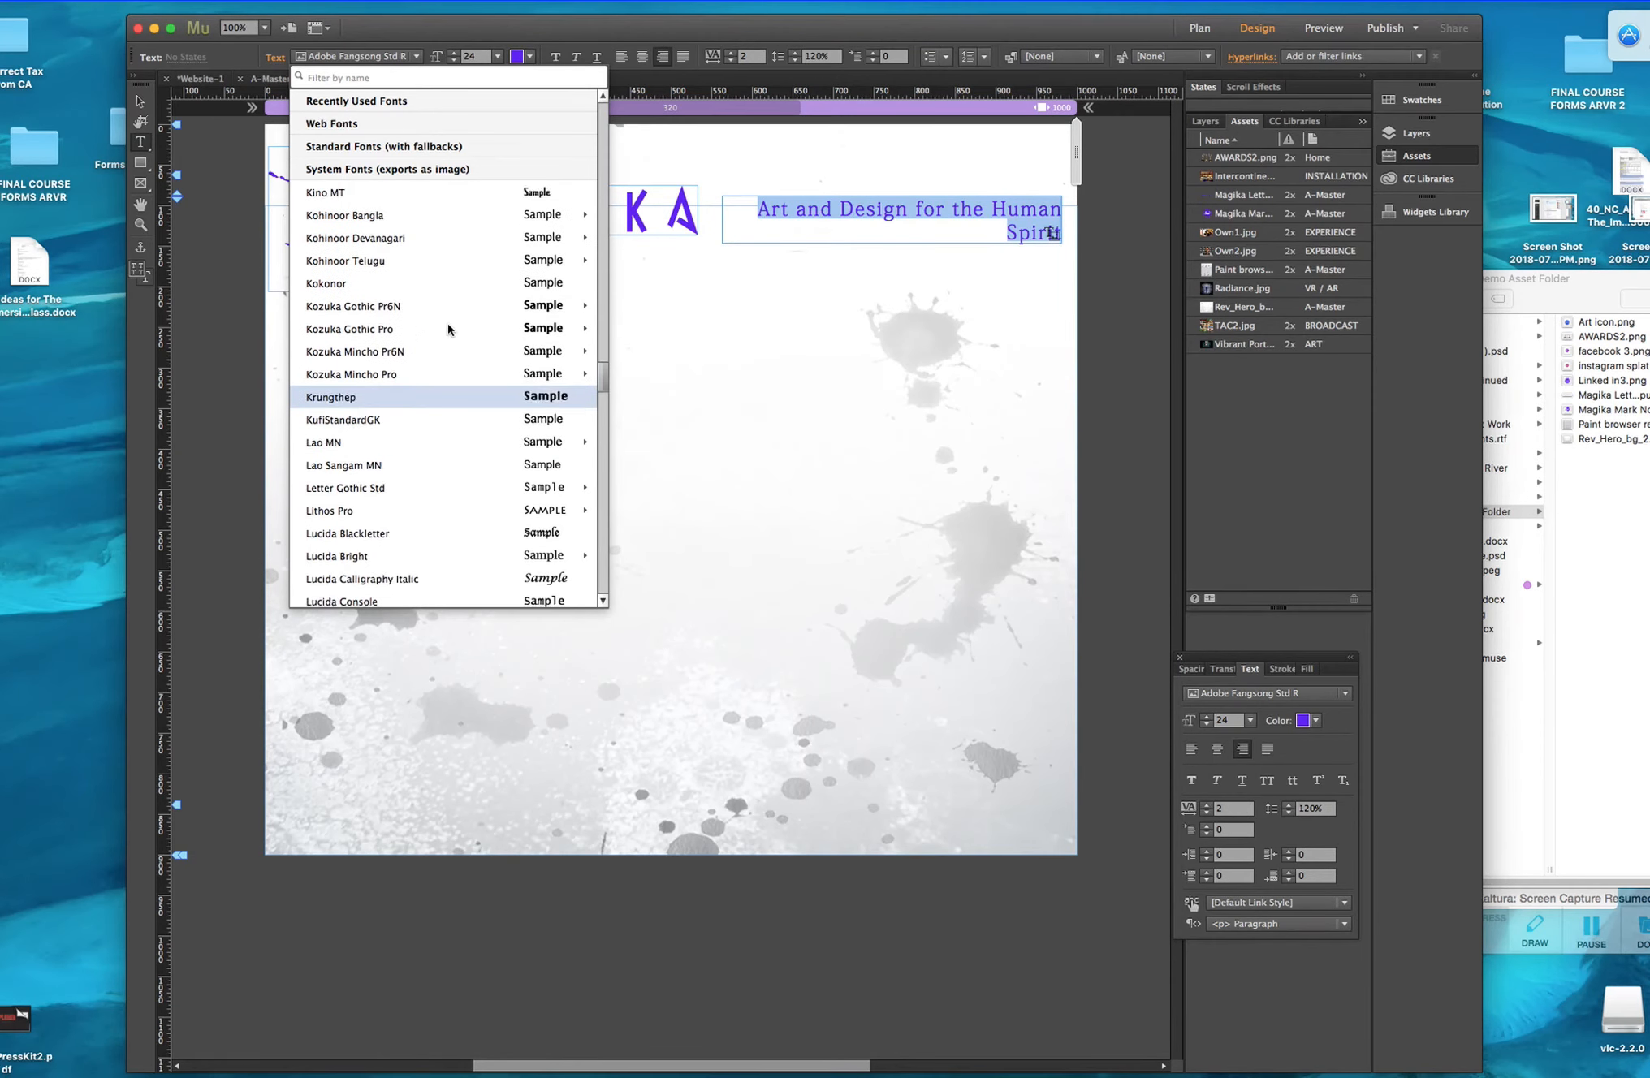
{"action": "mouse_move", "coordinate": [404, 279]}
{"action": "scroll", "coordinate": [400, 283], "scroll_direction": "up", "scroll_amount": 10}
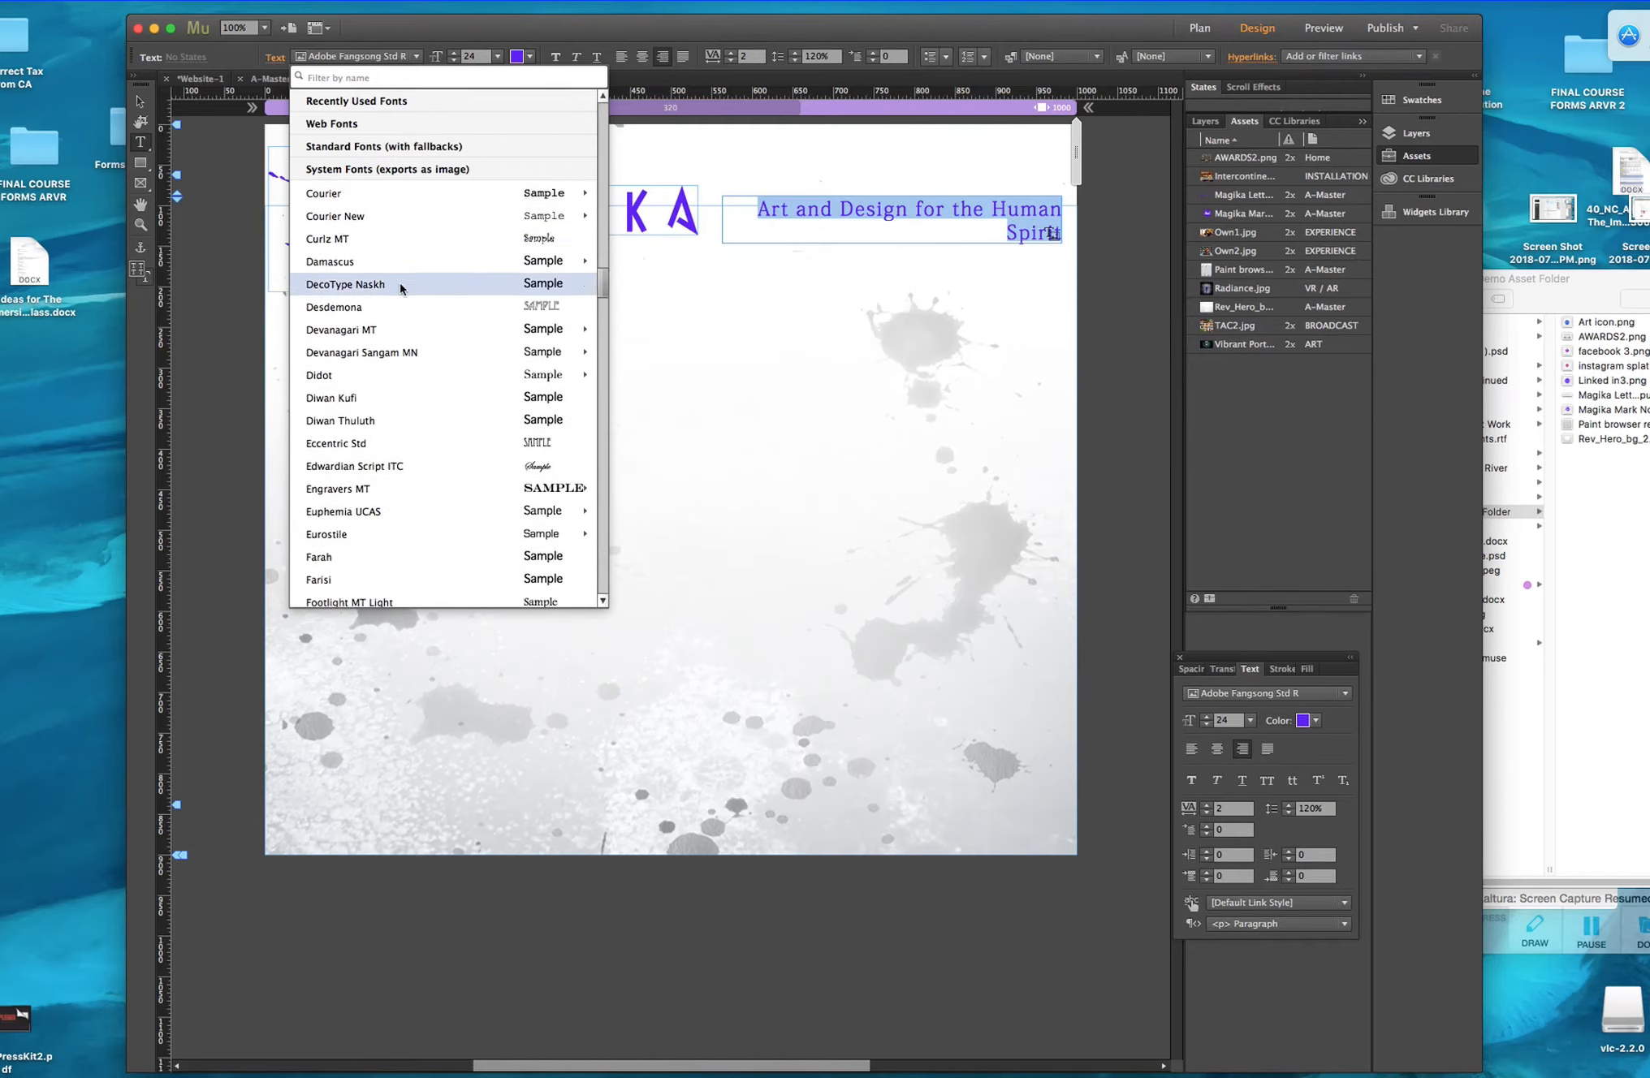
{"action": "mouse_move", "coordinate": [540, 272]}
{"action": "scroll", "coordinate": [540, 272], "scroll_direction": "down", "scroll_amount": 10}
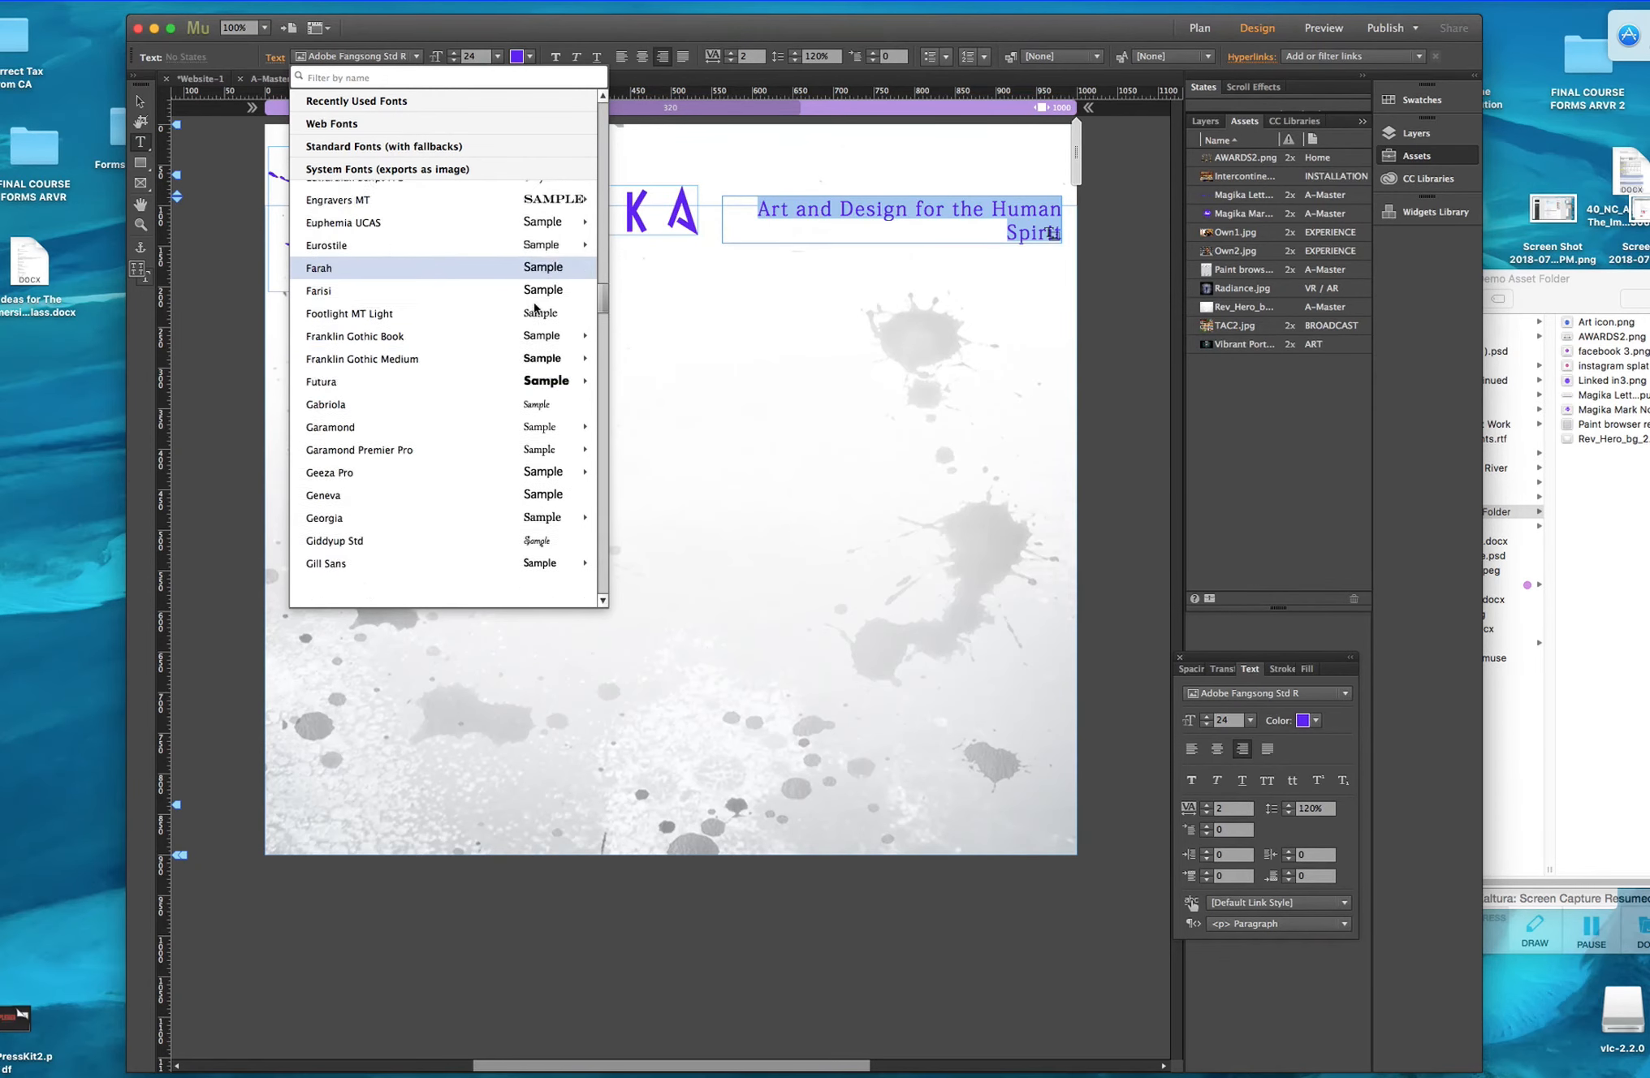
{"action": "mouse_move", "coordinate": [524, 312]}
{"action": "scroll", "coordinate": [524, 309], "scroll_direction": "down", "scroll_amount": 2}
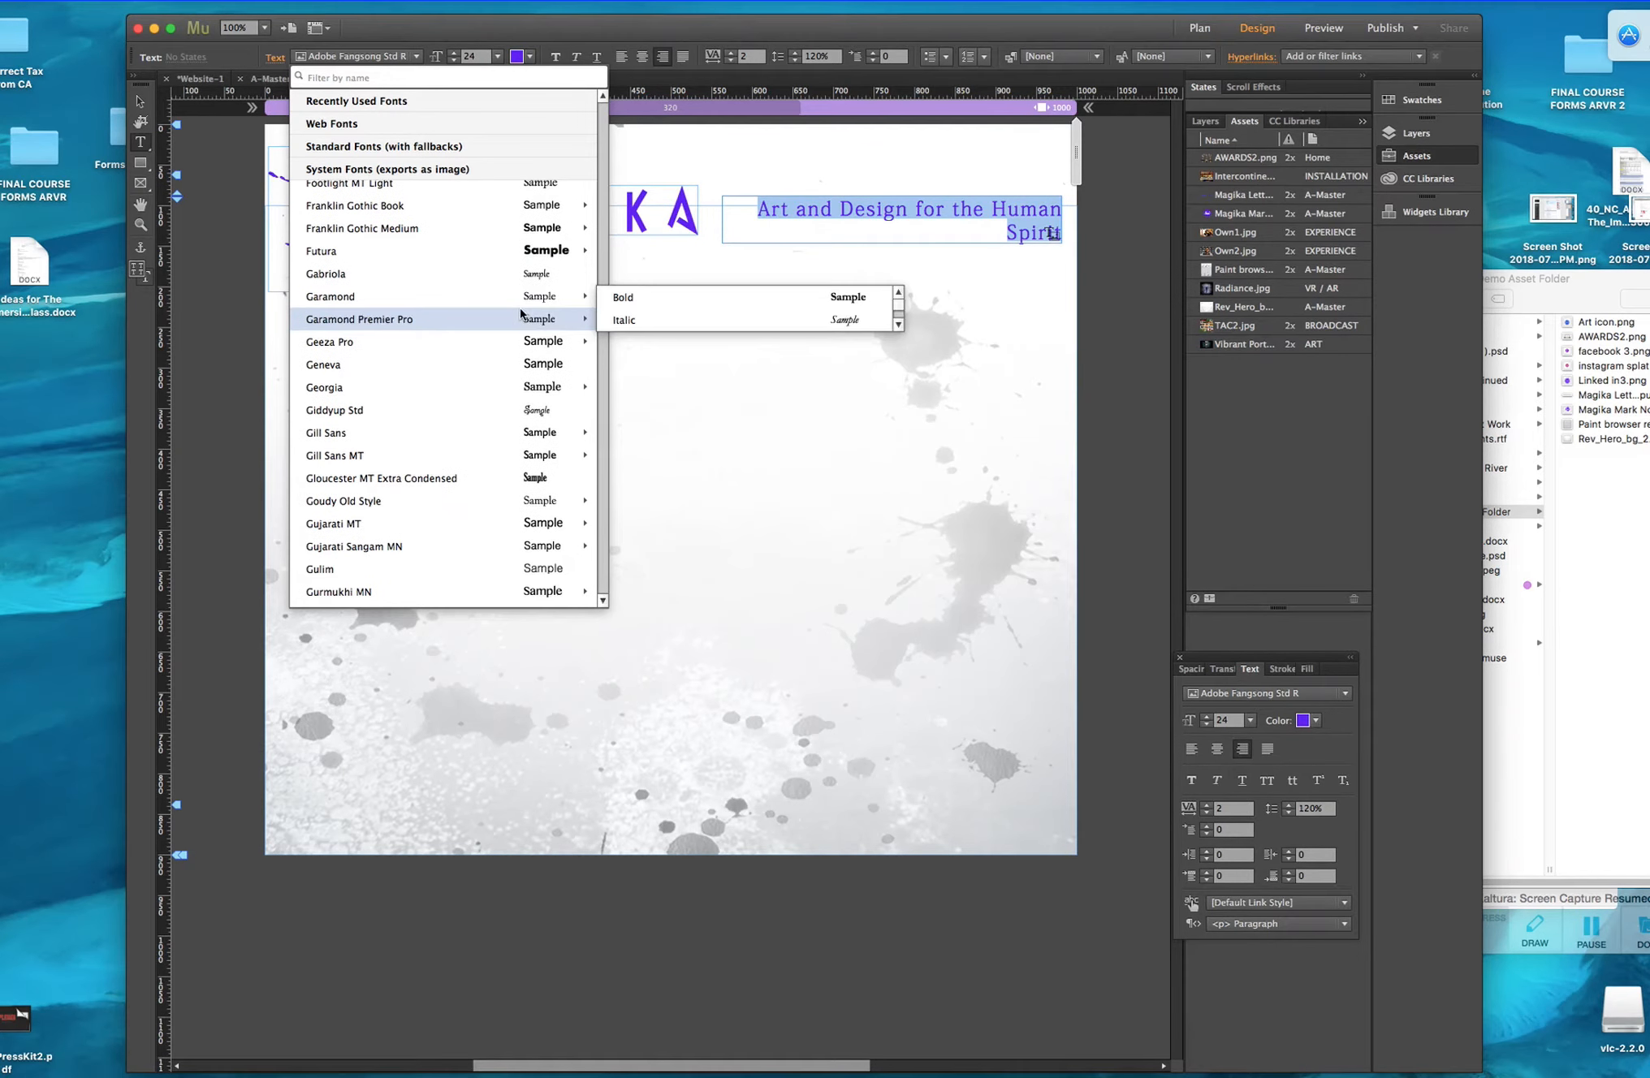
{"action": "scroll", "coordinate": [527, 313], "scroll_direction": "down", "scroll_amount": 15}
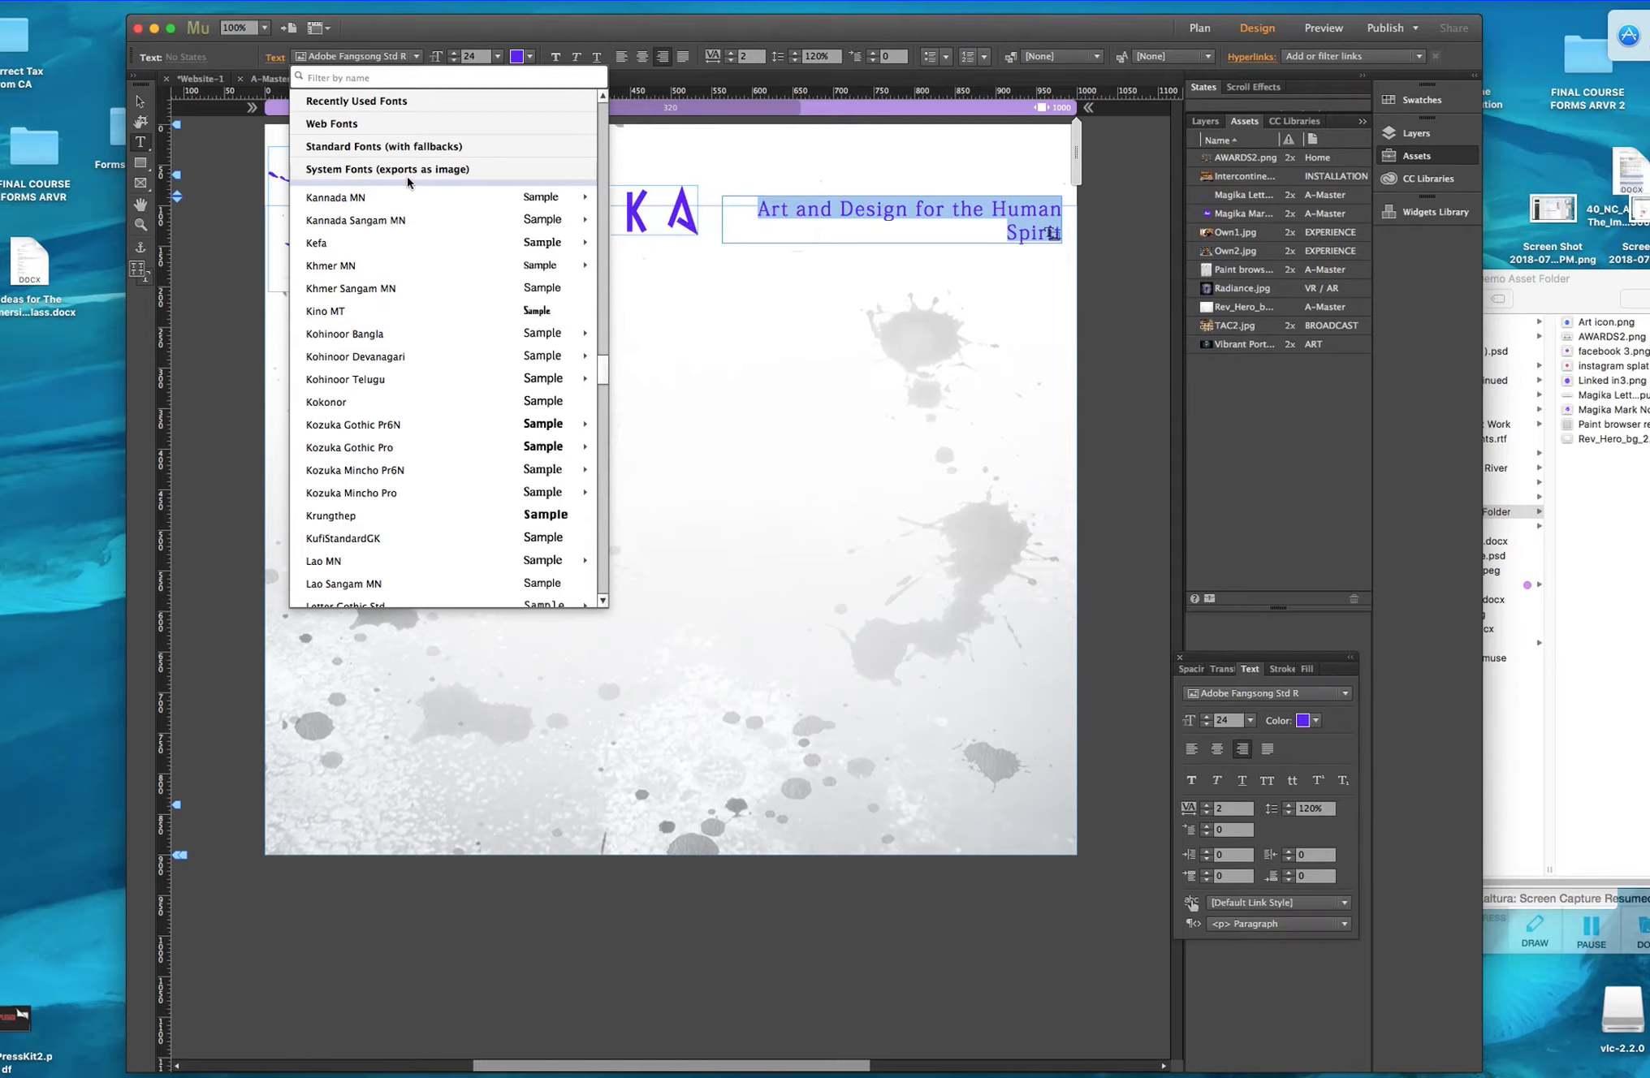
{"action": "left_click_drag", "start_coordinate": [608, 367], "coordinate": [591, 341]}
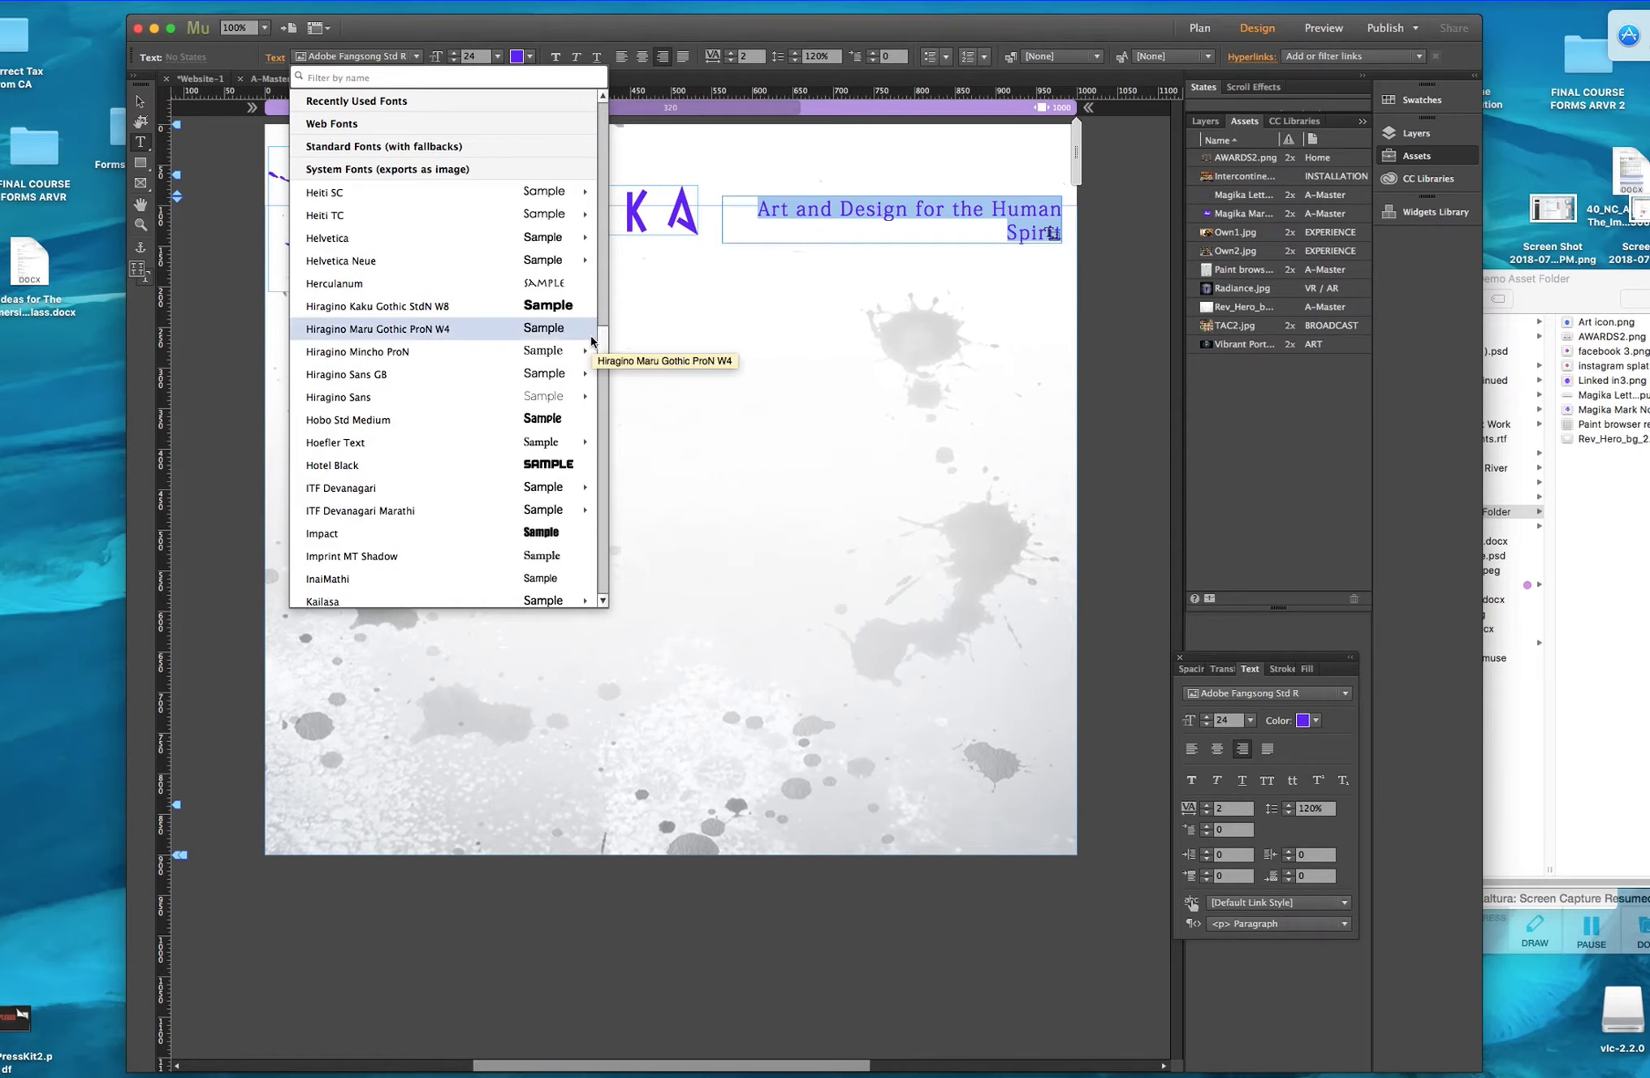
{"action": "left_click", "coordinate": [554, 286]}
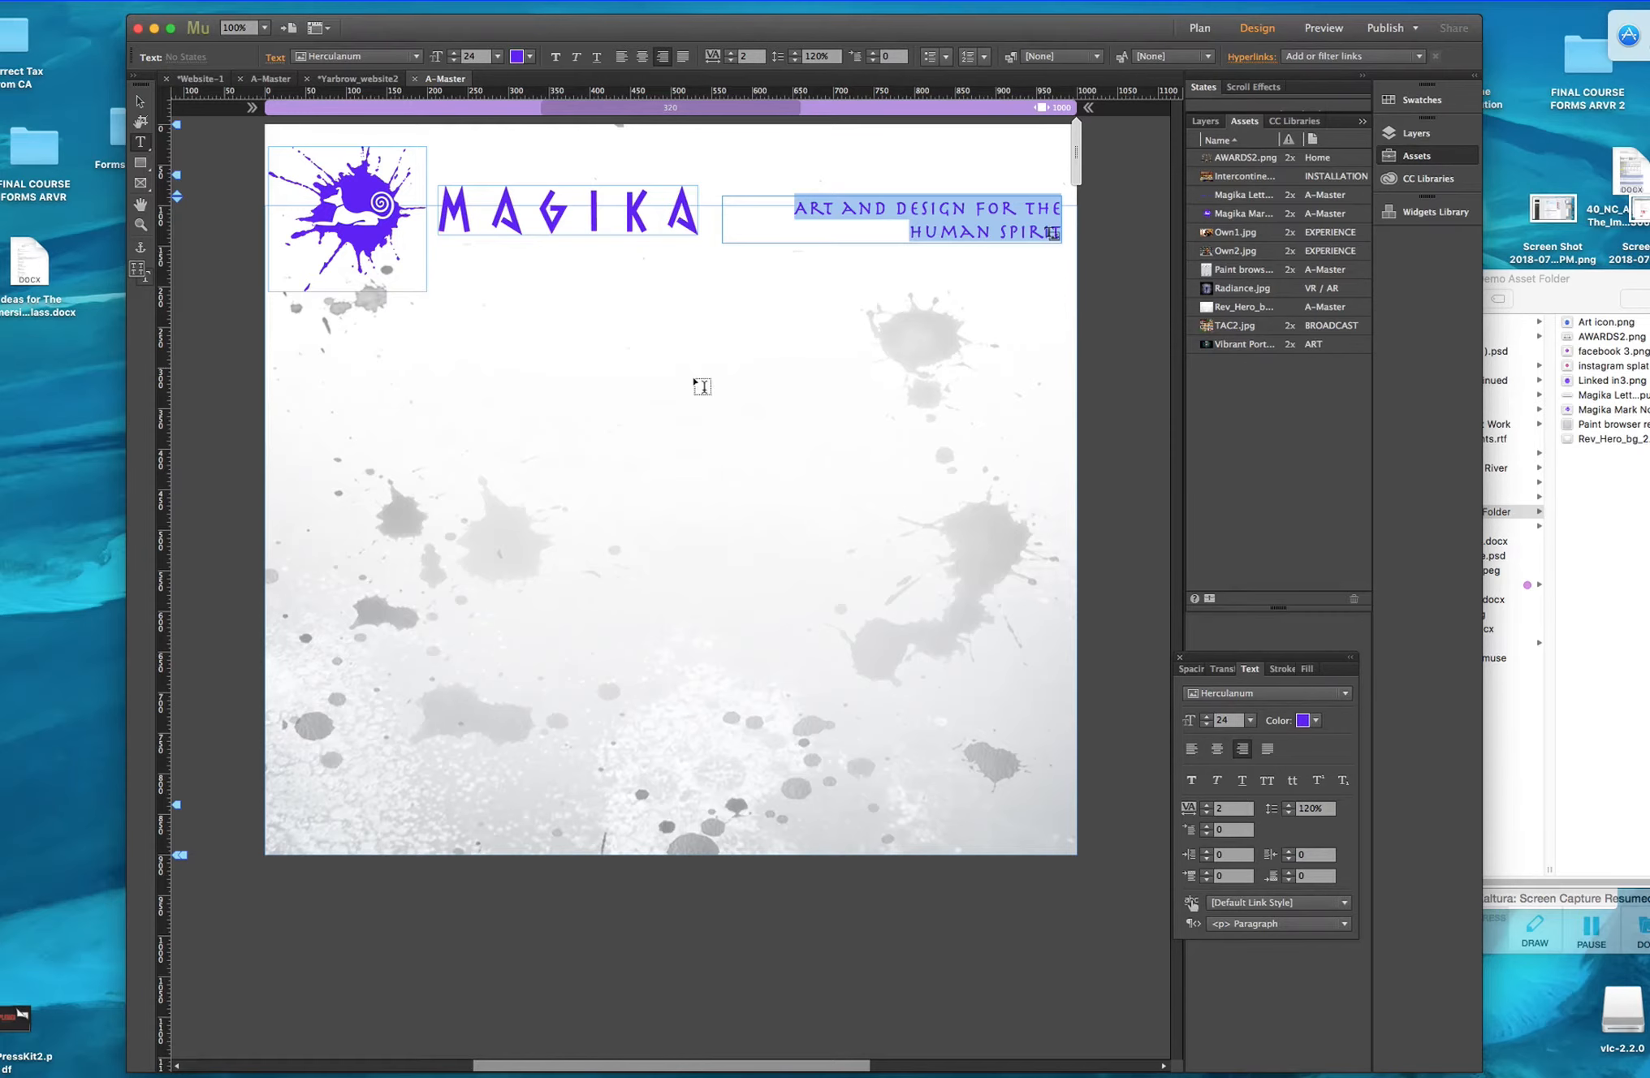
Examine the export-as-image marker at the end of the tagline close up, and return to an overview of the page.
{"action": "left_click", "coordinate": [140, 224]}
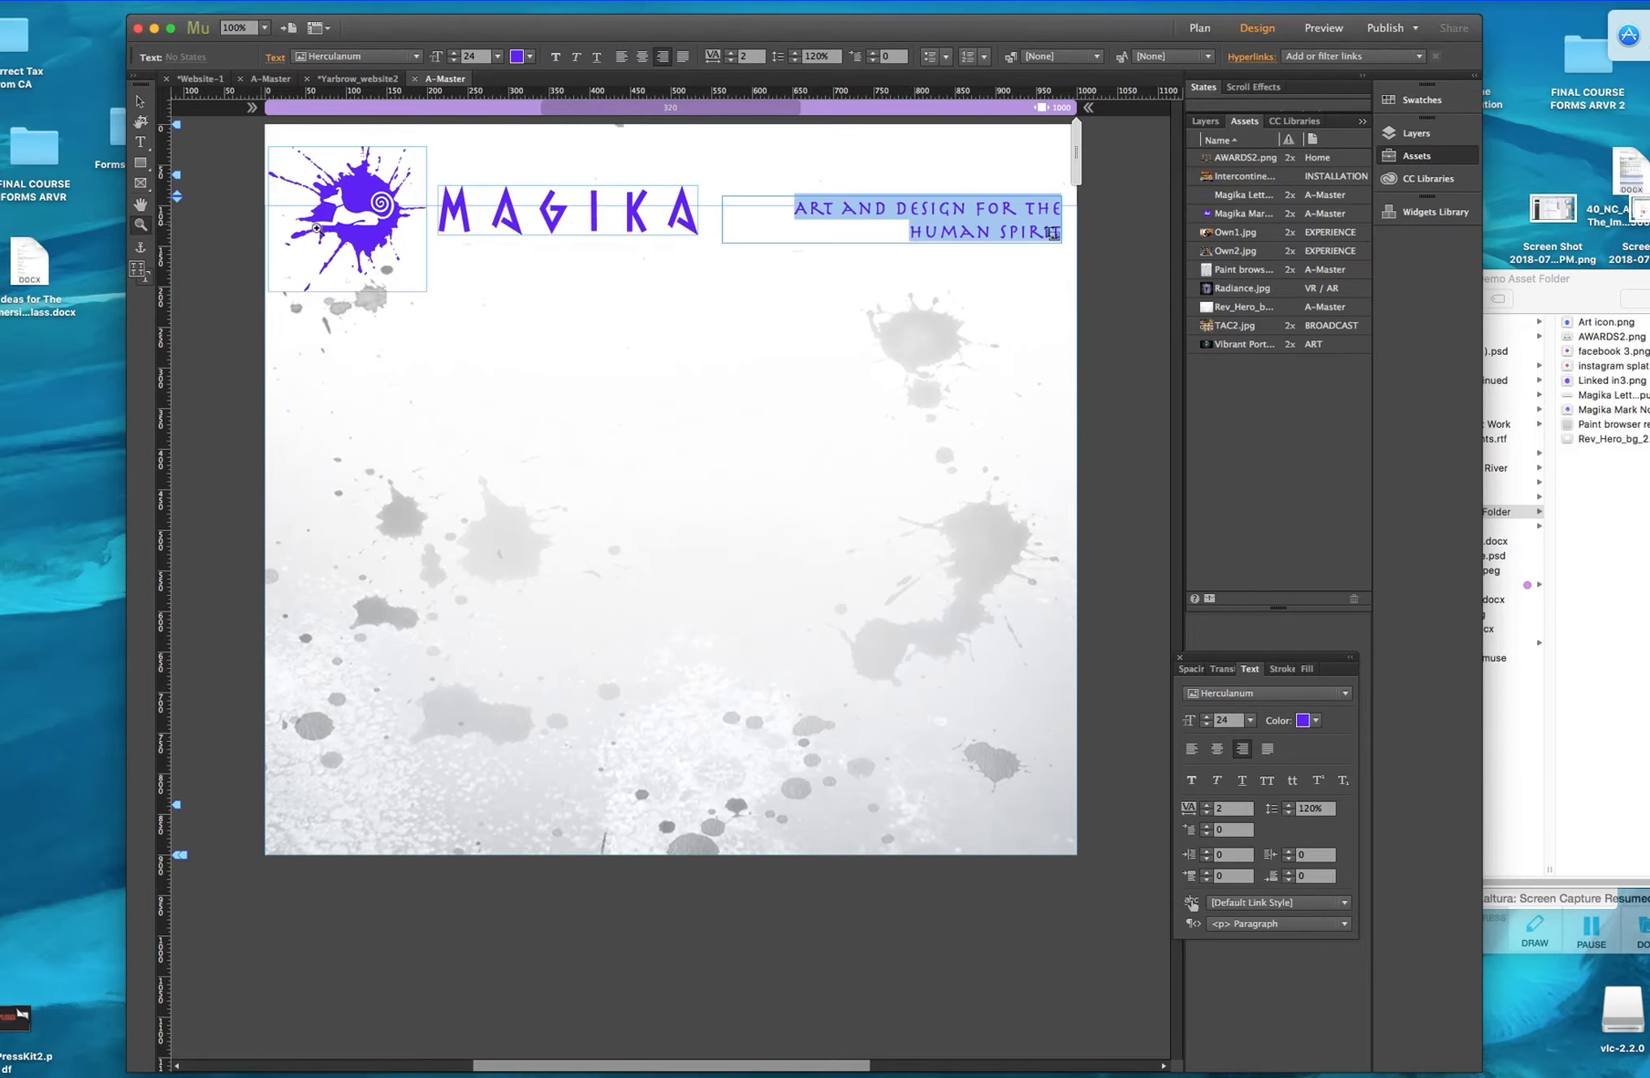
{"action": "left_click", "coordinate": [1058, 254]}
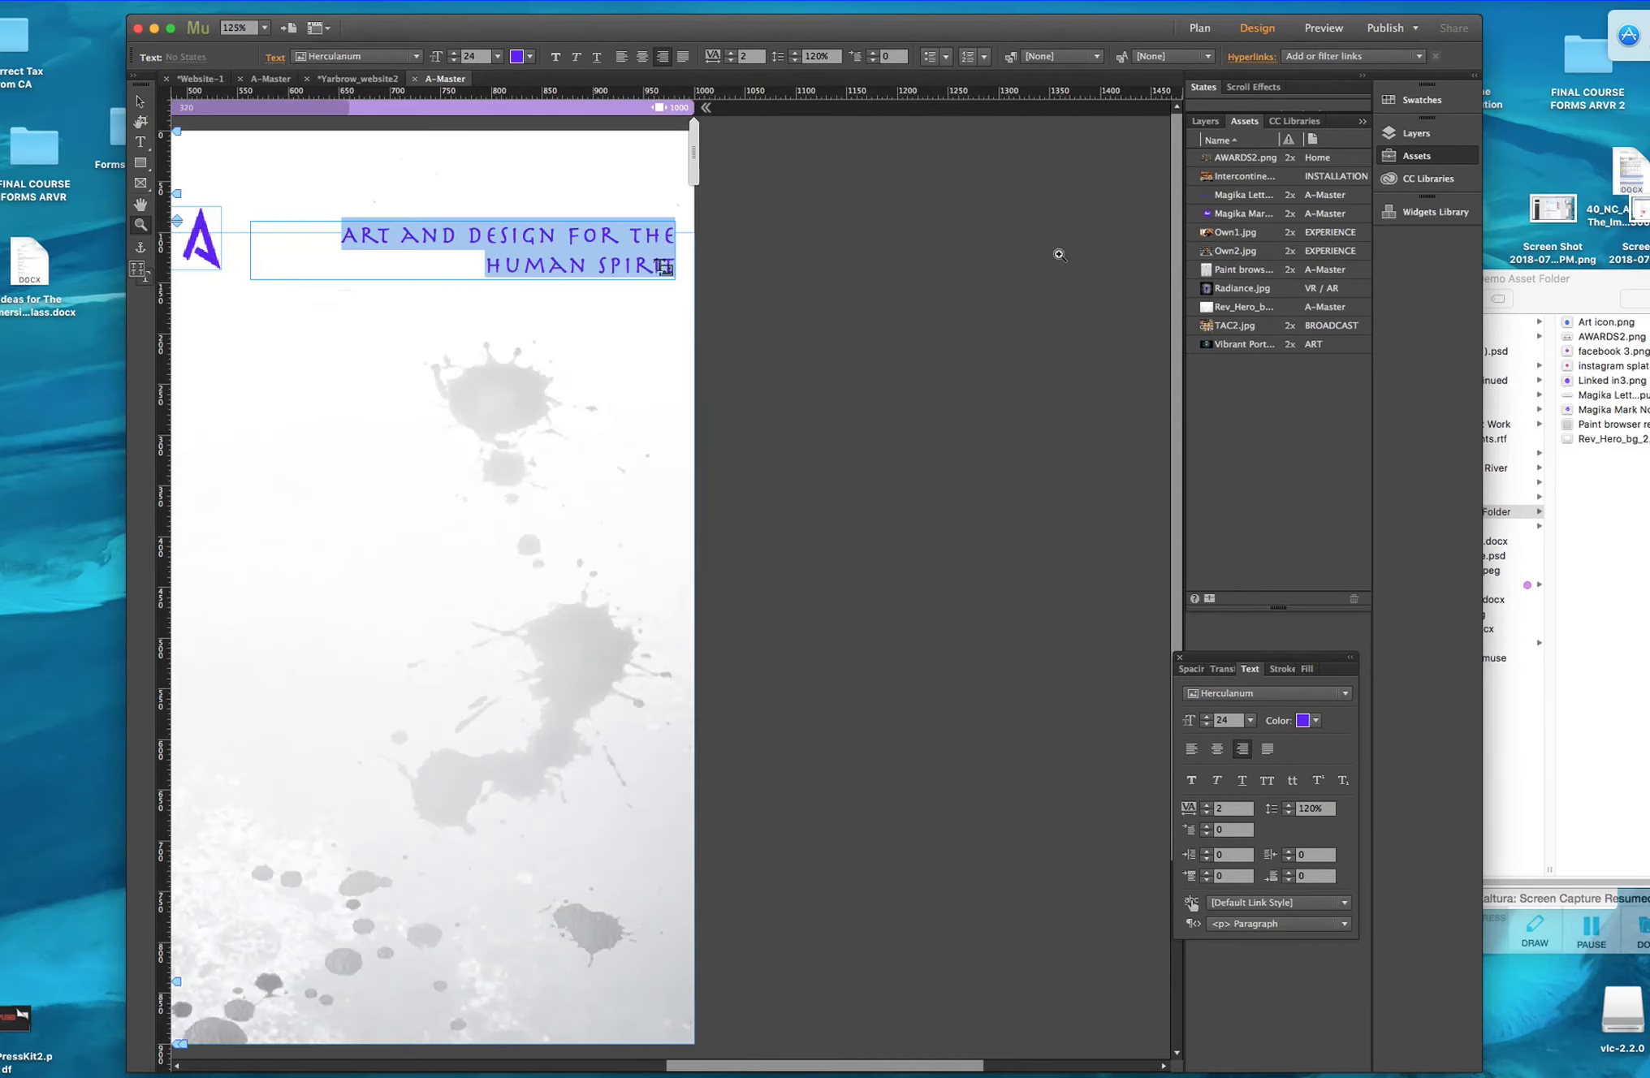
{"action": "left_click", "coordinate": [667, 295]}
{"action": "left_click", "coordinate": [671, 327]}
{"action": "left_click", "coordinate": [664, 393]}
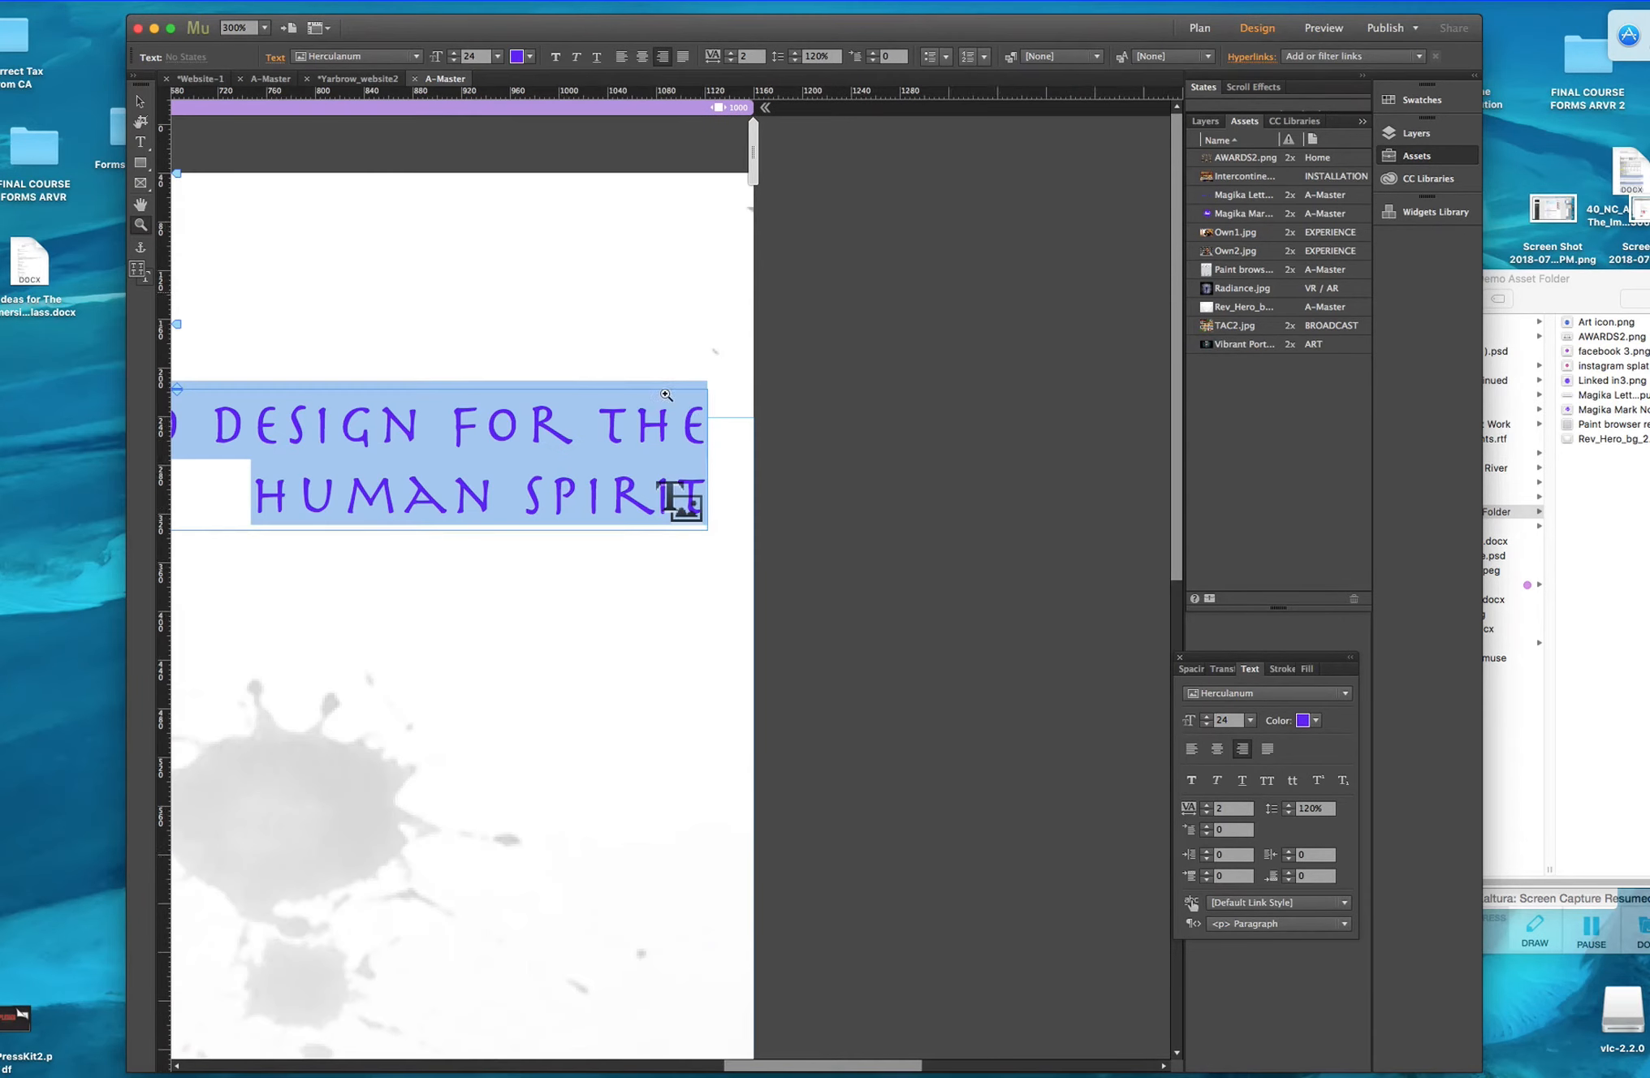
{"action": "left_click", "coordinate": [676, 544]}
{"action": "left_click", "coordinate": [678, 567]}
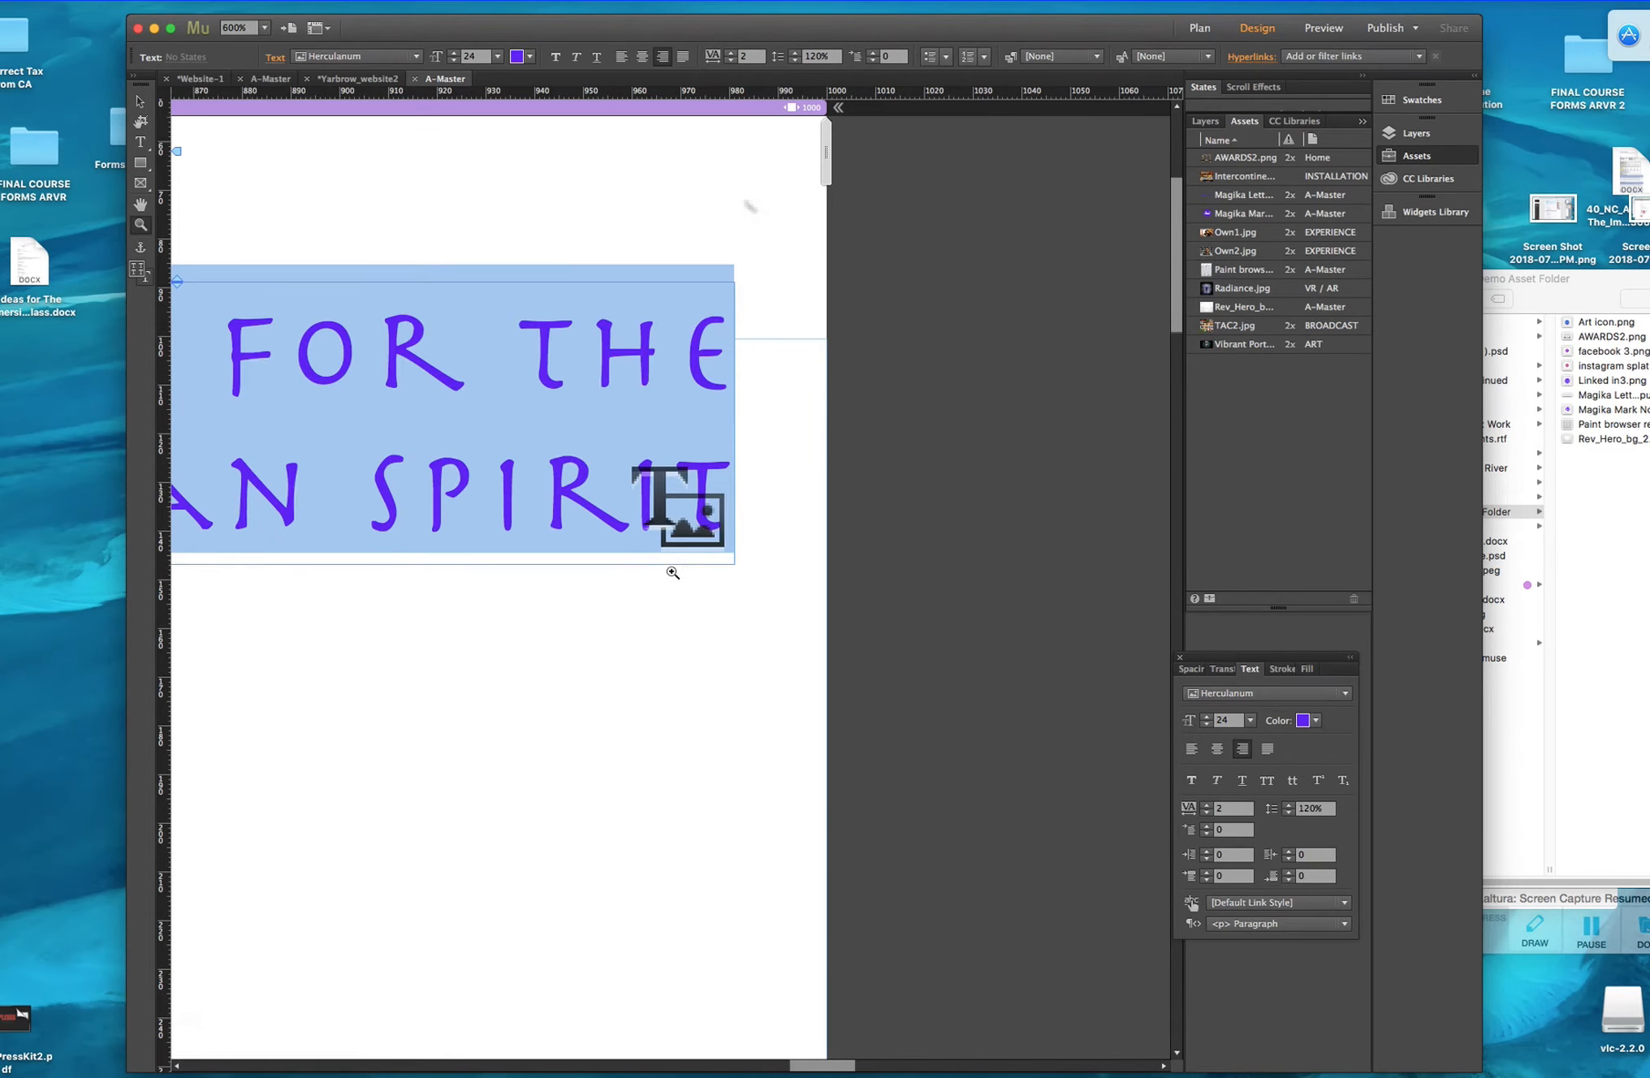
{"action": "left_click", "coordinate": [671, 570]}
{"action": "left_click", "coordinate": [676, 579]}
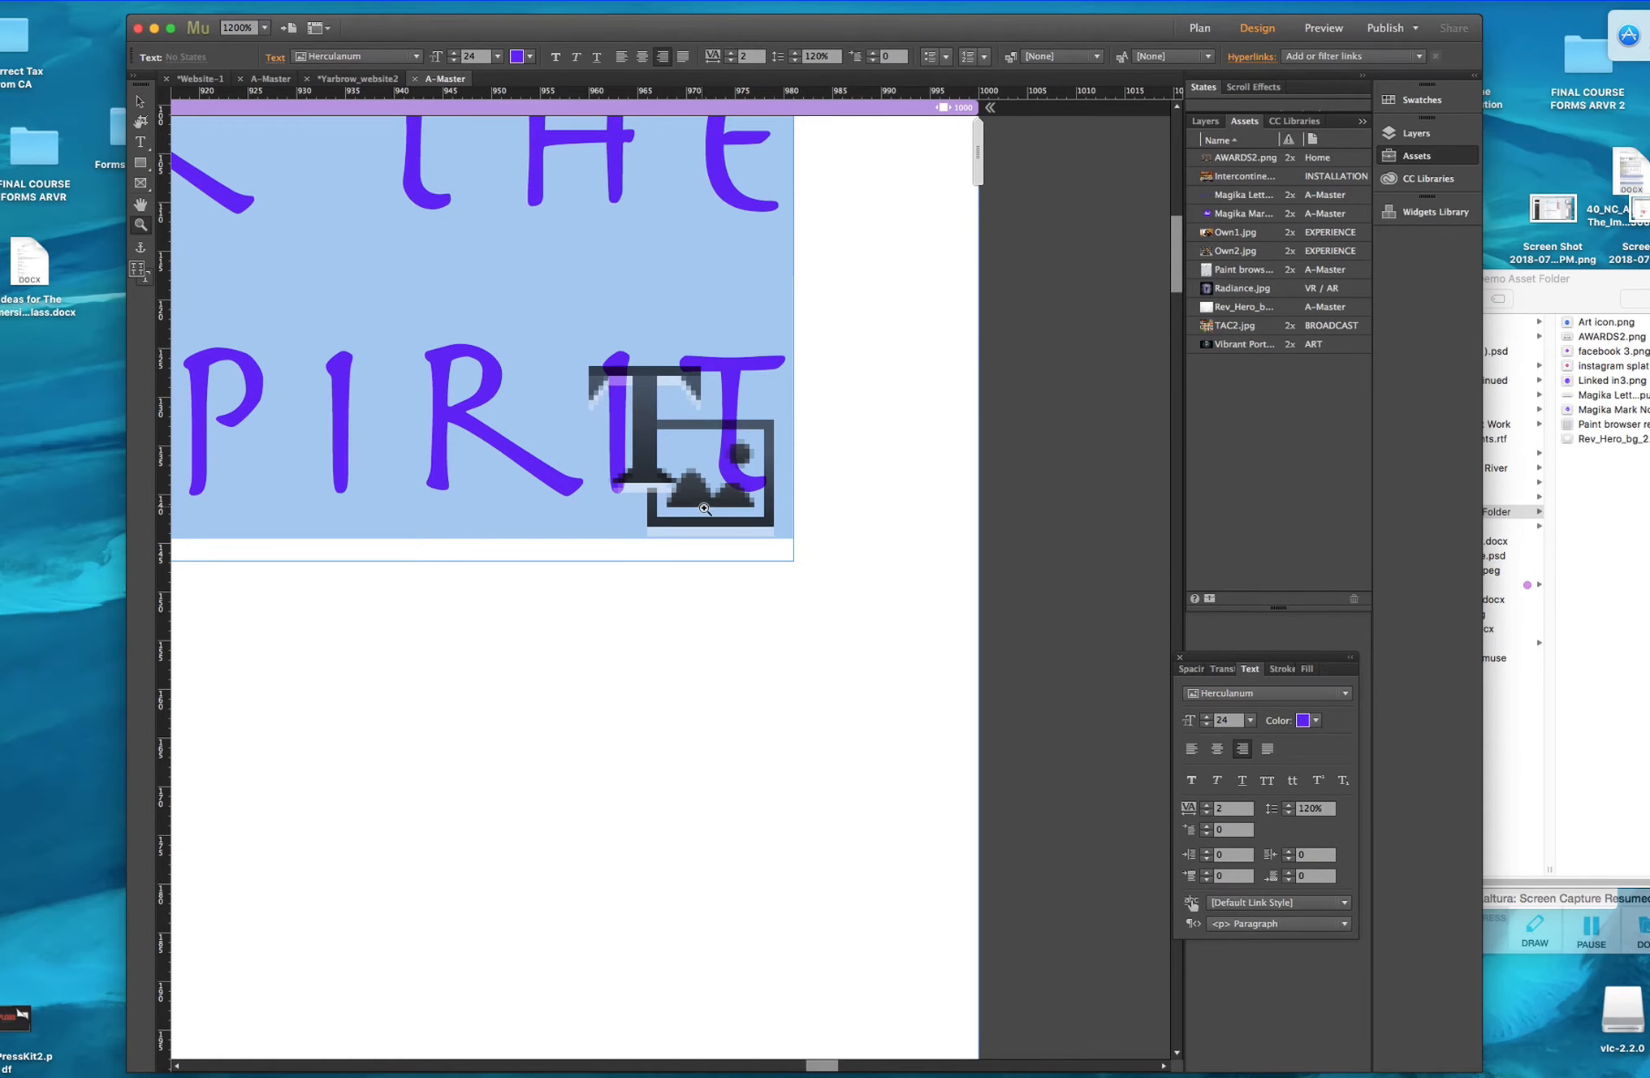
{"action": "key", "text": "super+minus"}
{"action": "key", "text": "super+minus"}
{"action": "key", "text": "super+minus"}
{"action": "key", "text": "super+minus"}
{"action": "key", "text": "super+minus"}
{"action": "key", "text": "super+minus"}
{"action": "key", "text": "super+minus"}
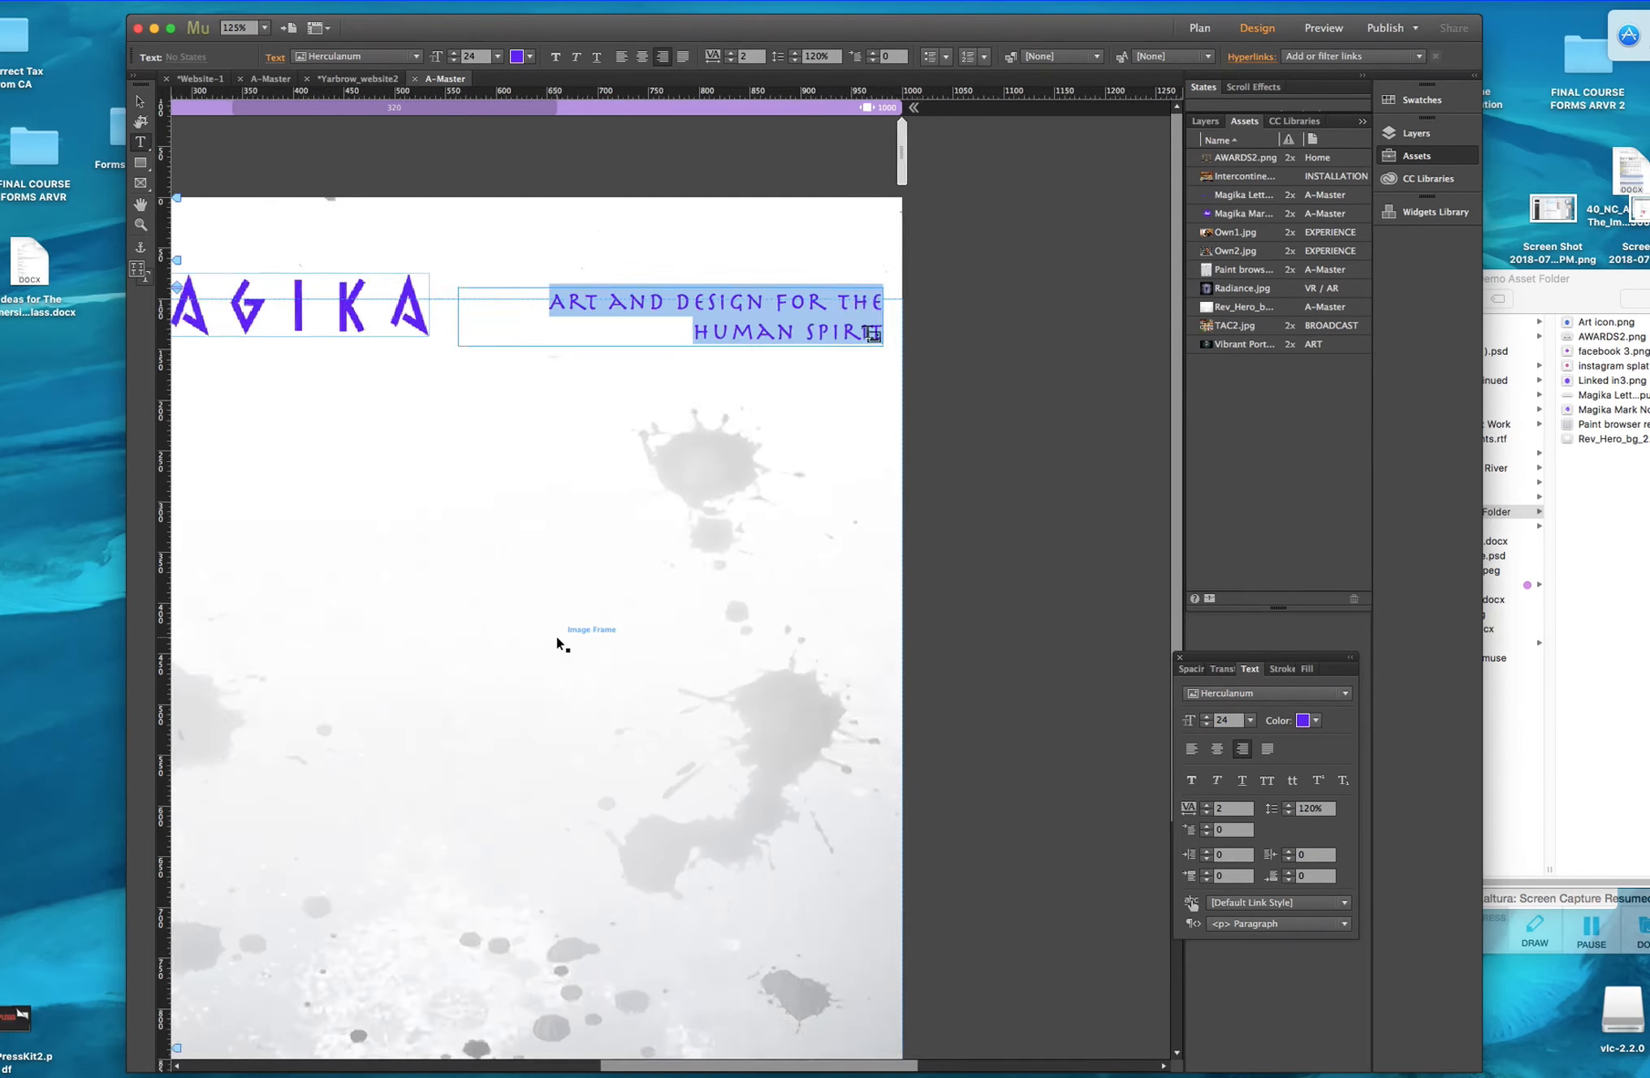
{"action": "key", "text": "super+minus"}
{"action": "key", "text": "super+minus"}
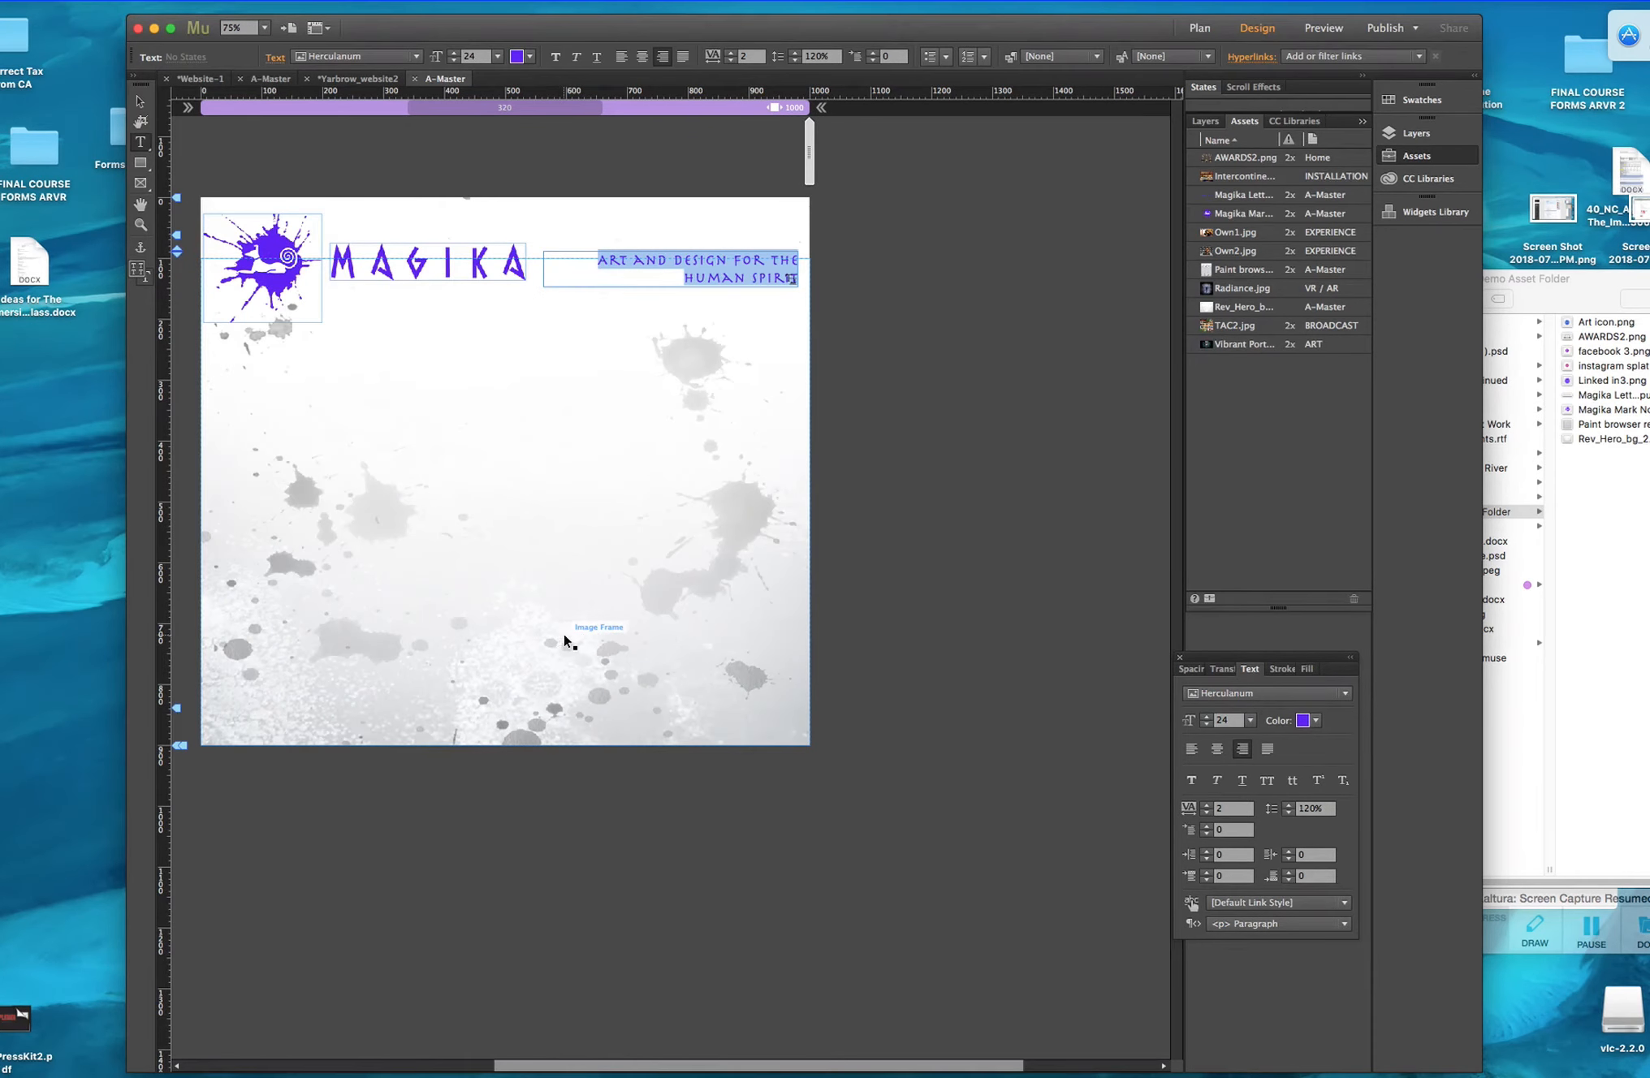
Undo the system font changes made to the tagline, back to the Olicana Smooth web font.
{"action": "left_click", "coordinate": [21, 3]}
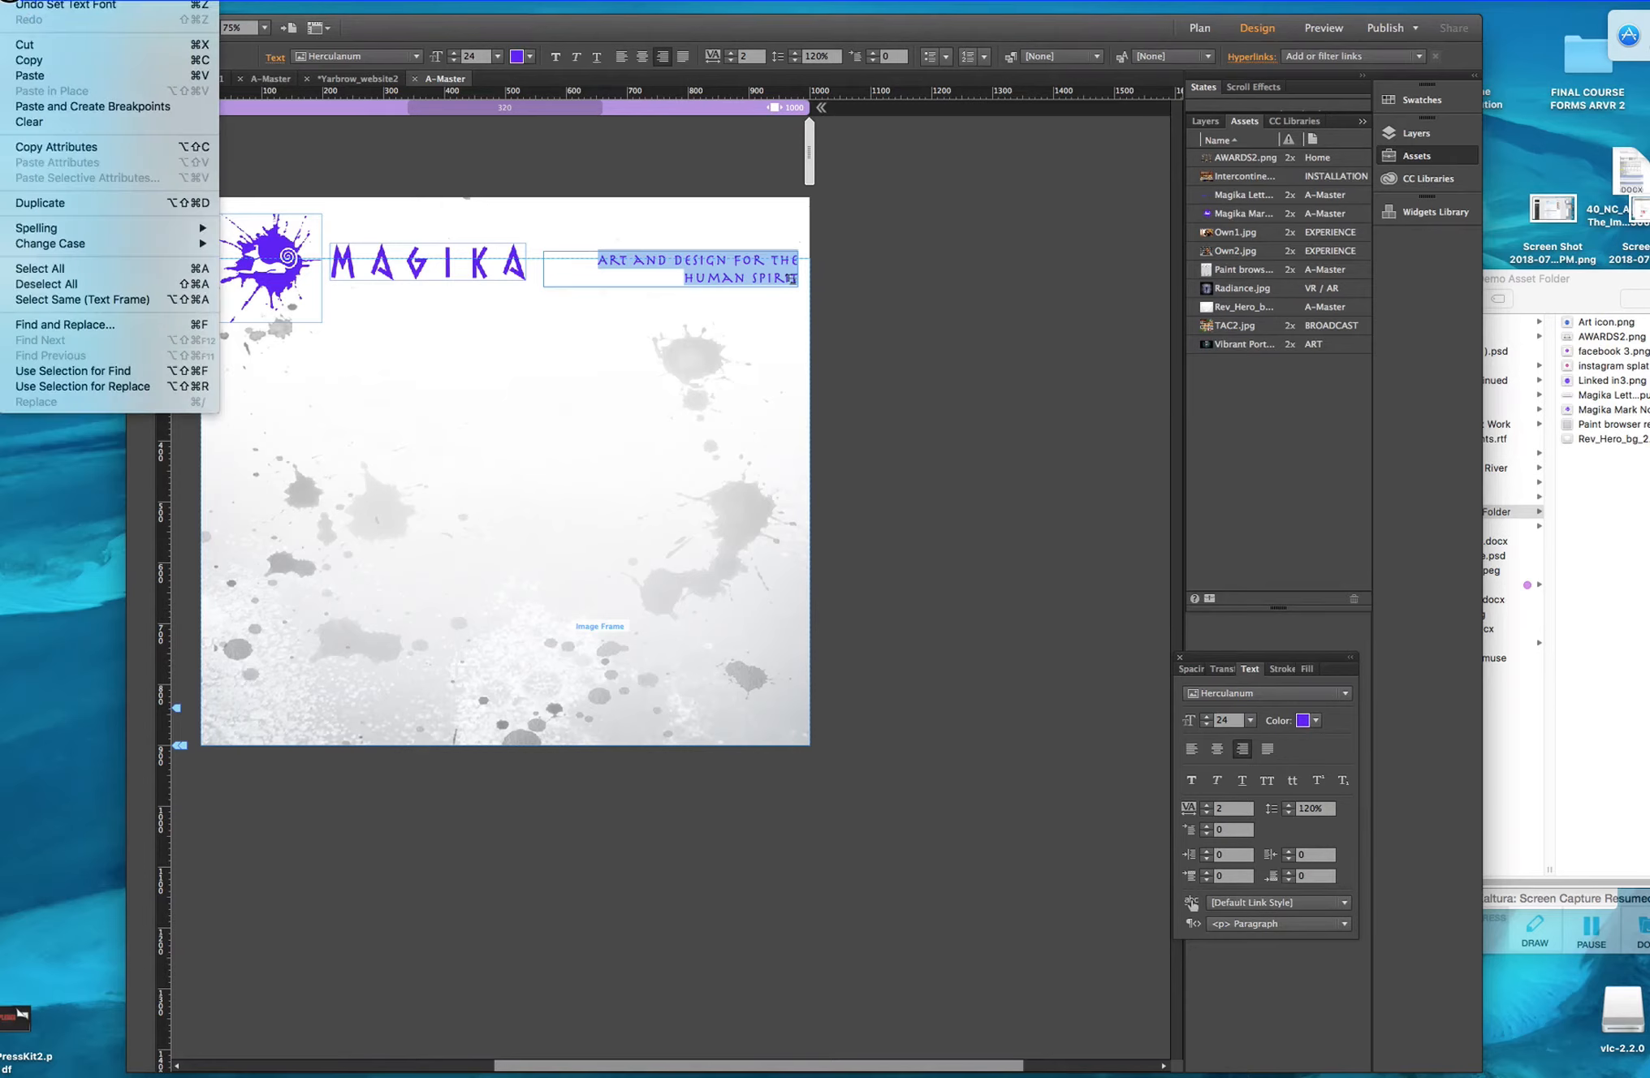
{"action": "left_click", "coordinate": [20, 4]}
{"action": "left_click", "coordinate": [20, 2]}
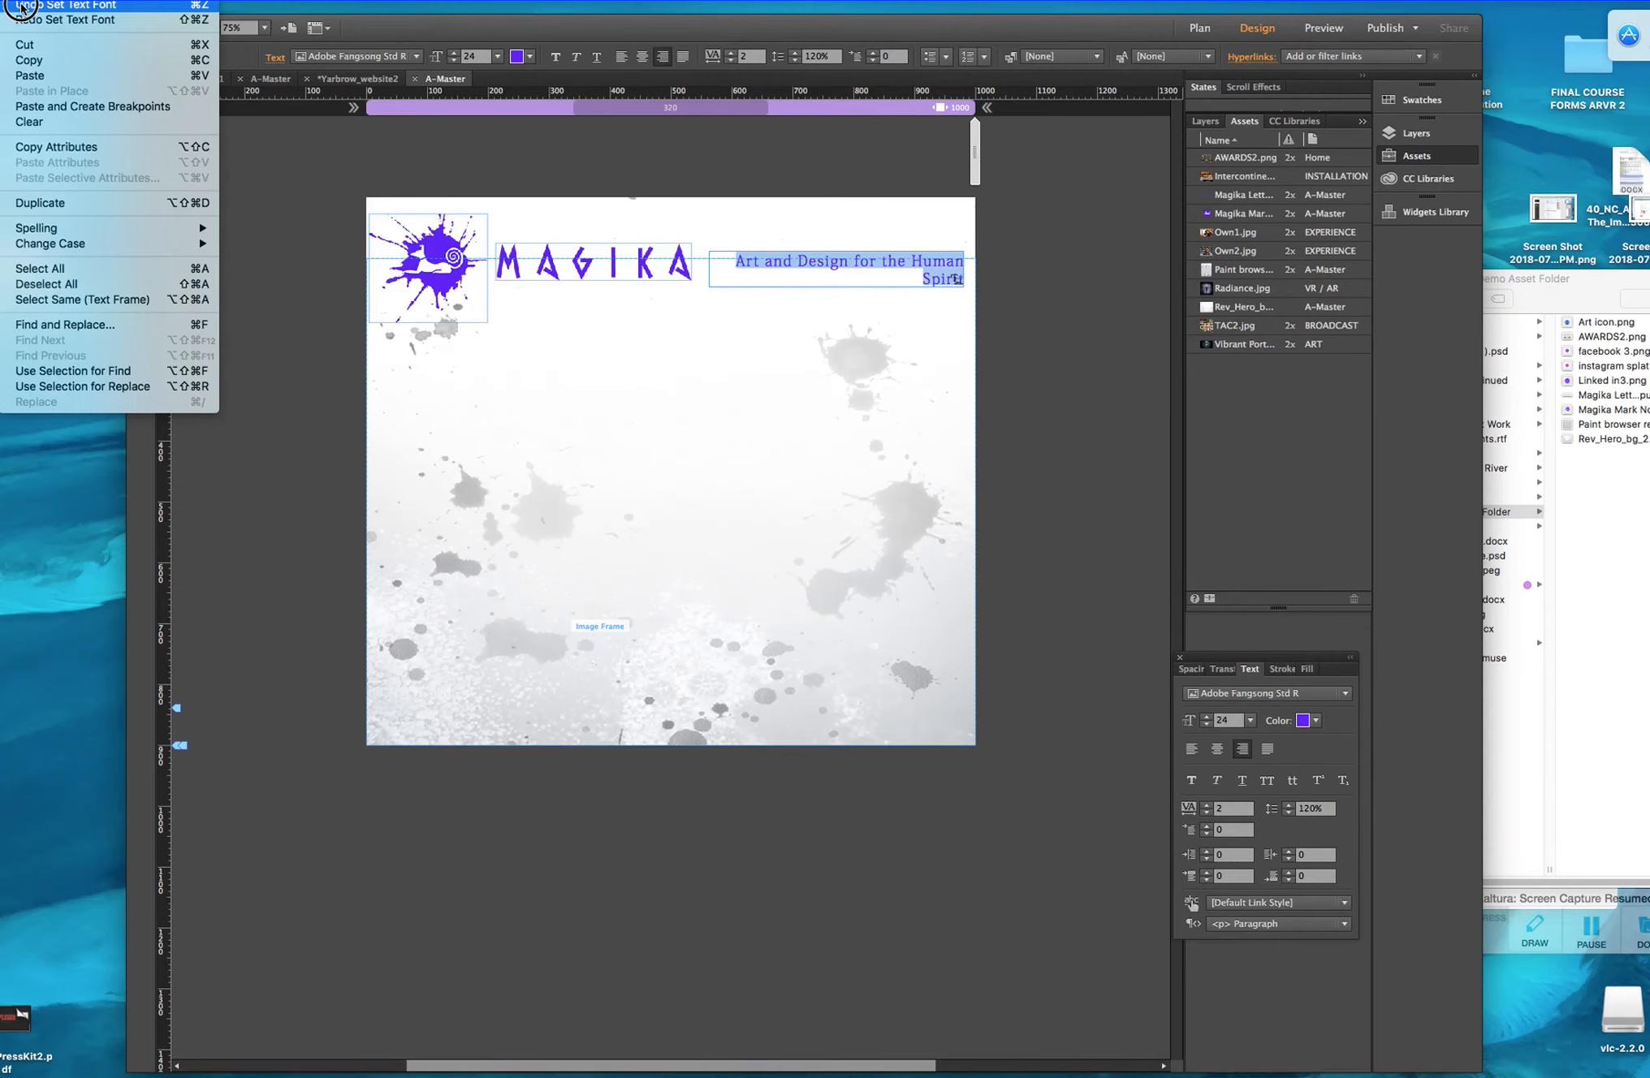
{"action": "left_click", "coordinate": [20, 4]}
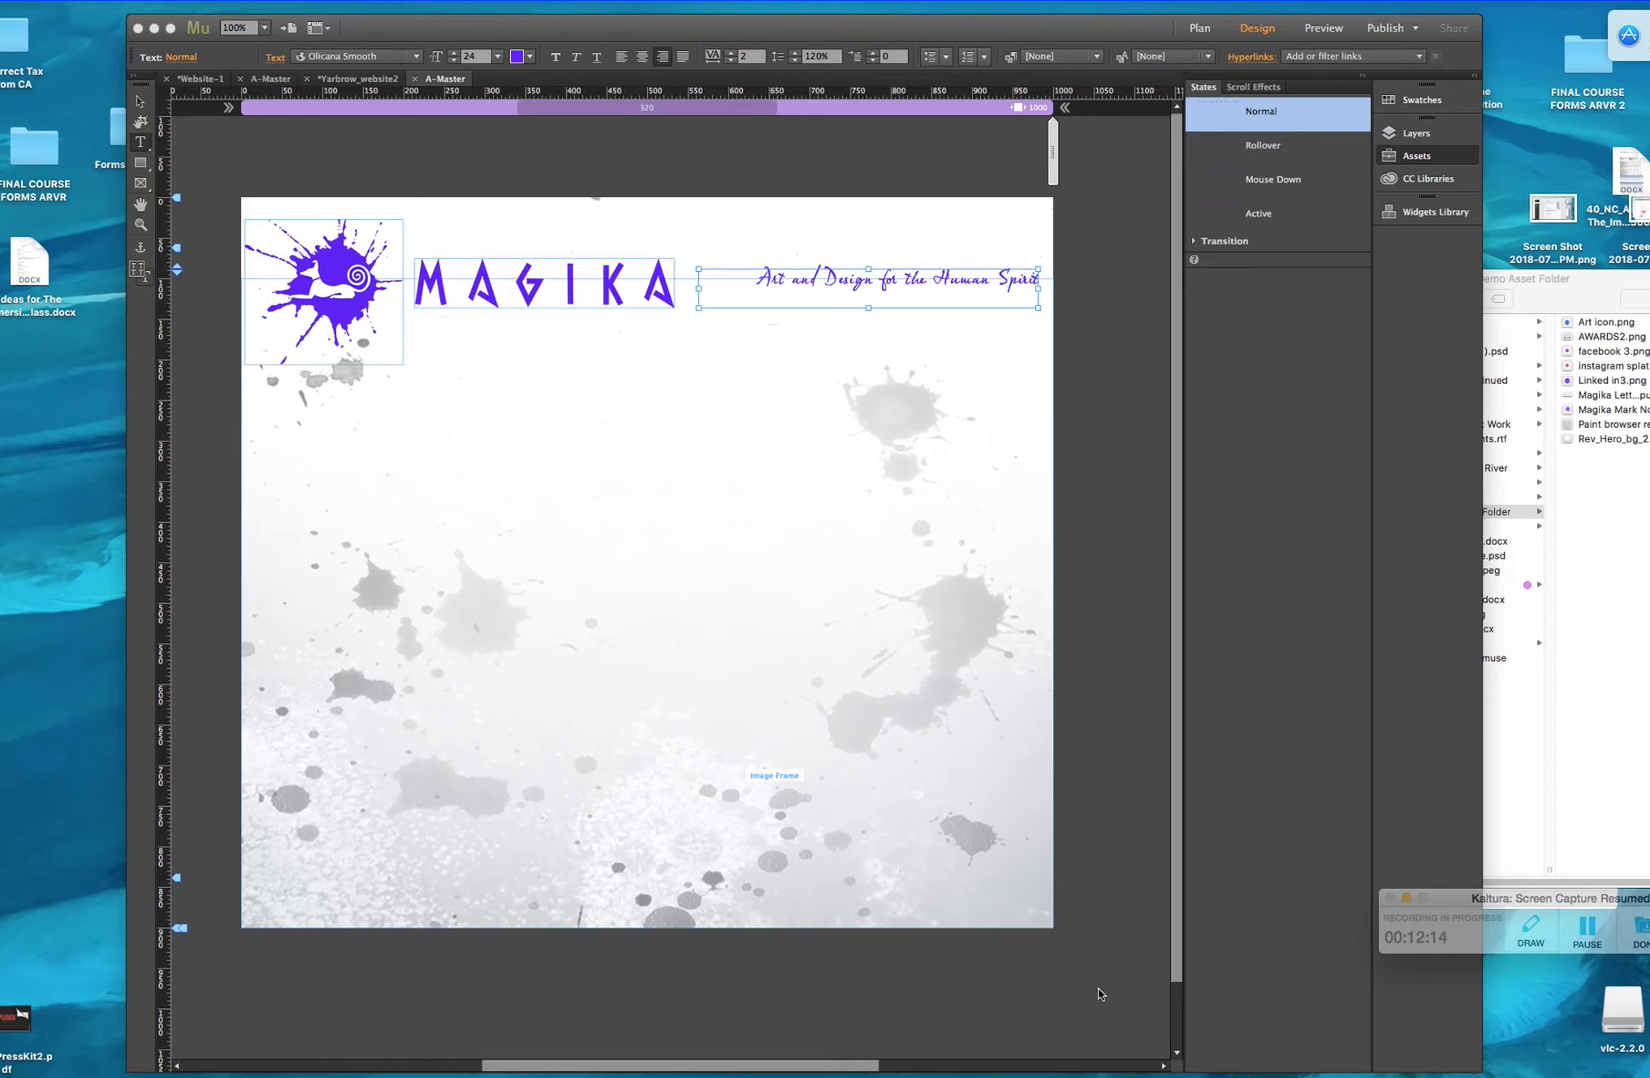
Add a horizontal menu widget from the widgets library below the MAGIKA lettering, at about X 219, Y 165.
{"action": "left_click", "coordinate": [1435, 222]}
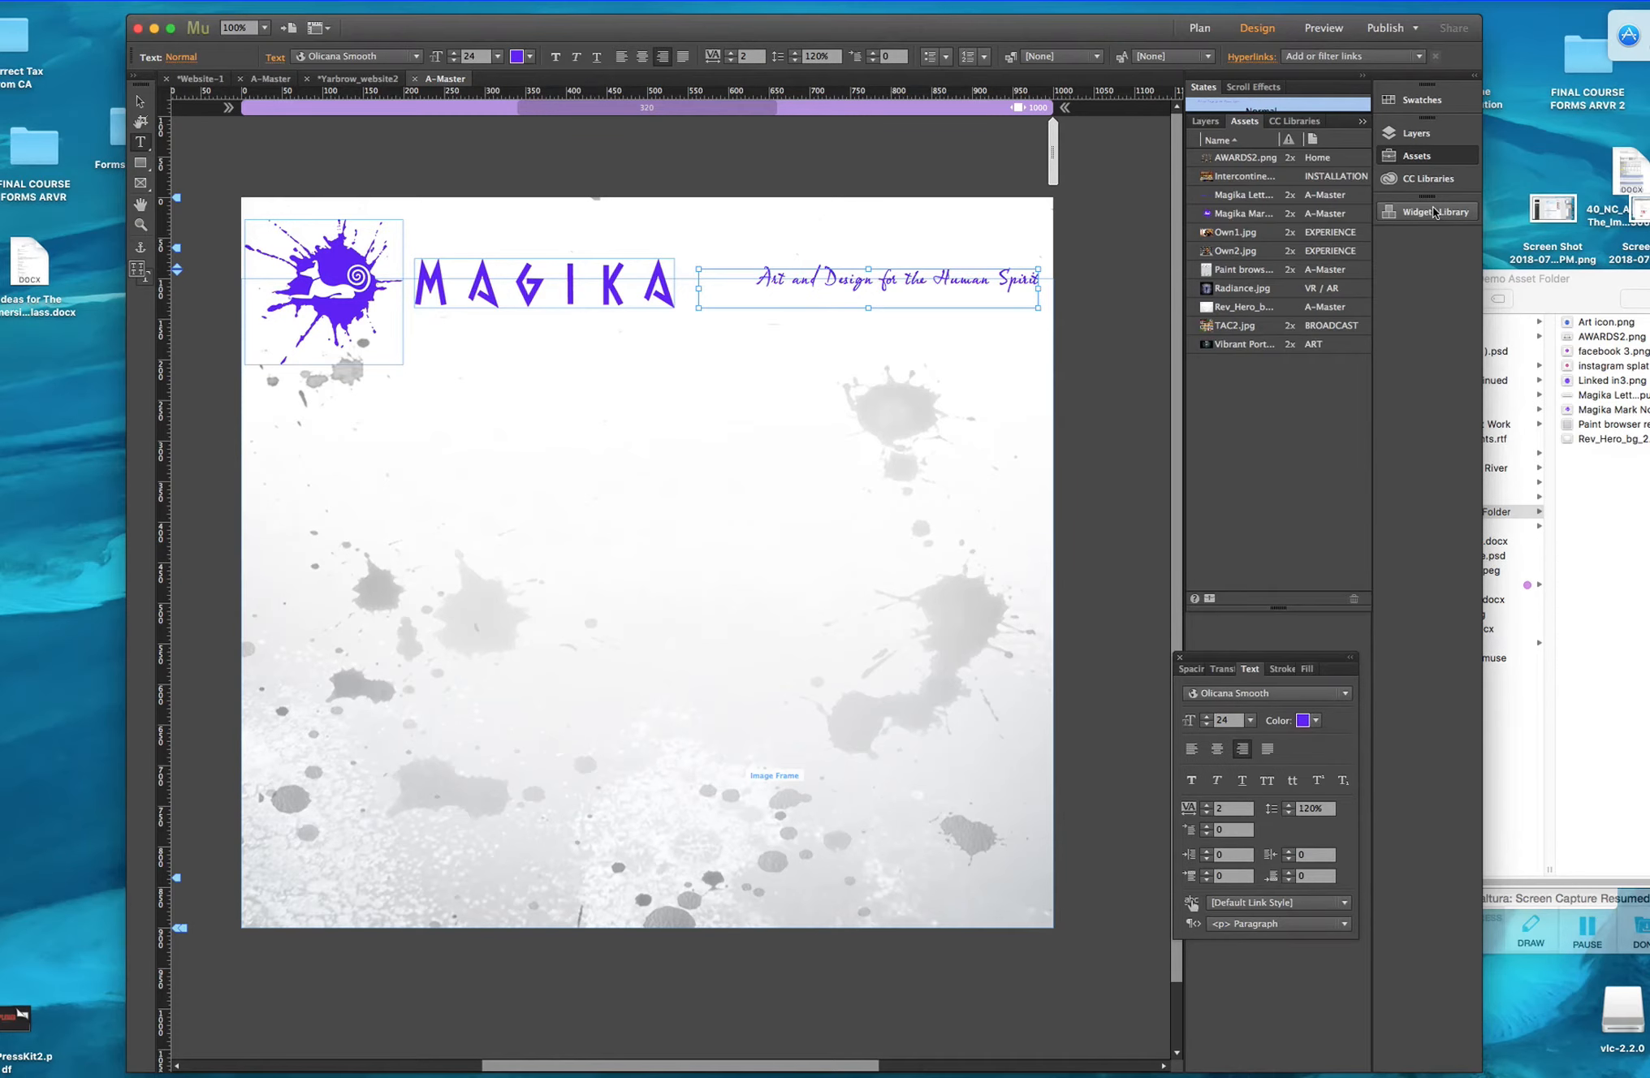
{"action": "left_click", "coordinate": [1389, 217]}
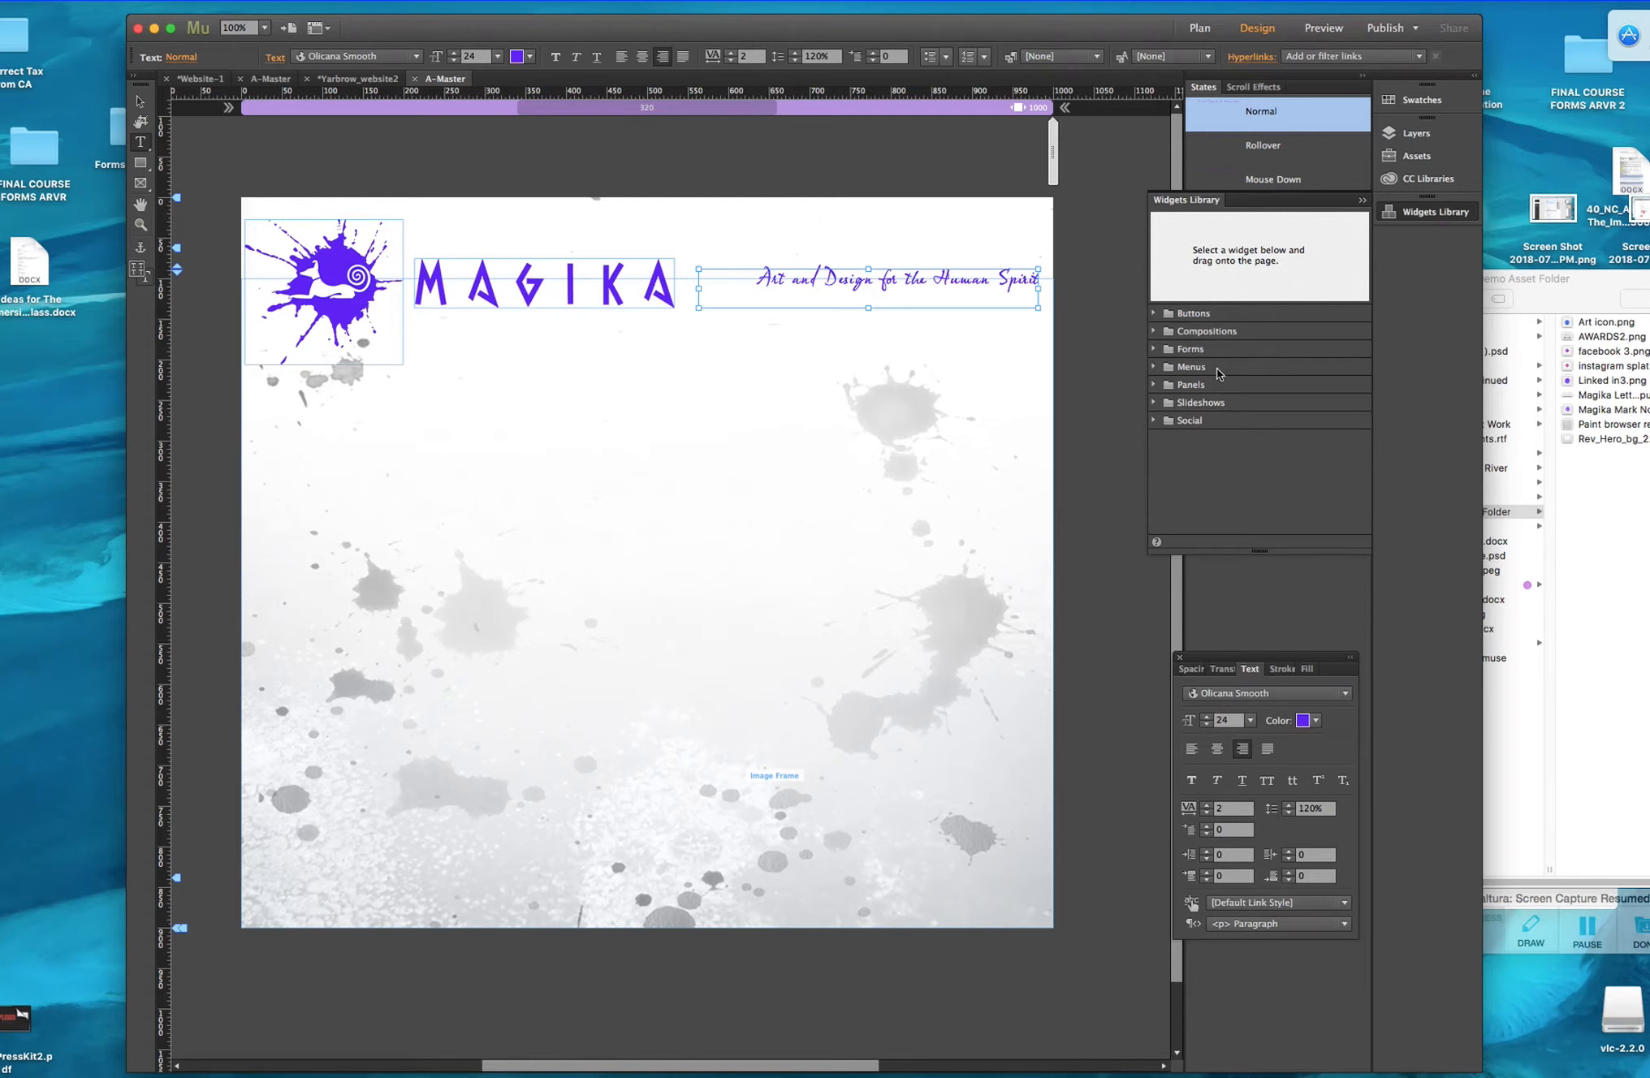
{"action": "left_click", "coordinate": [1154, 420]}
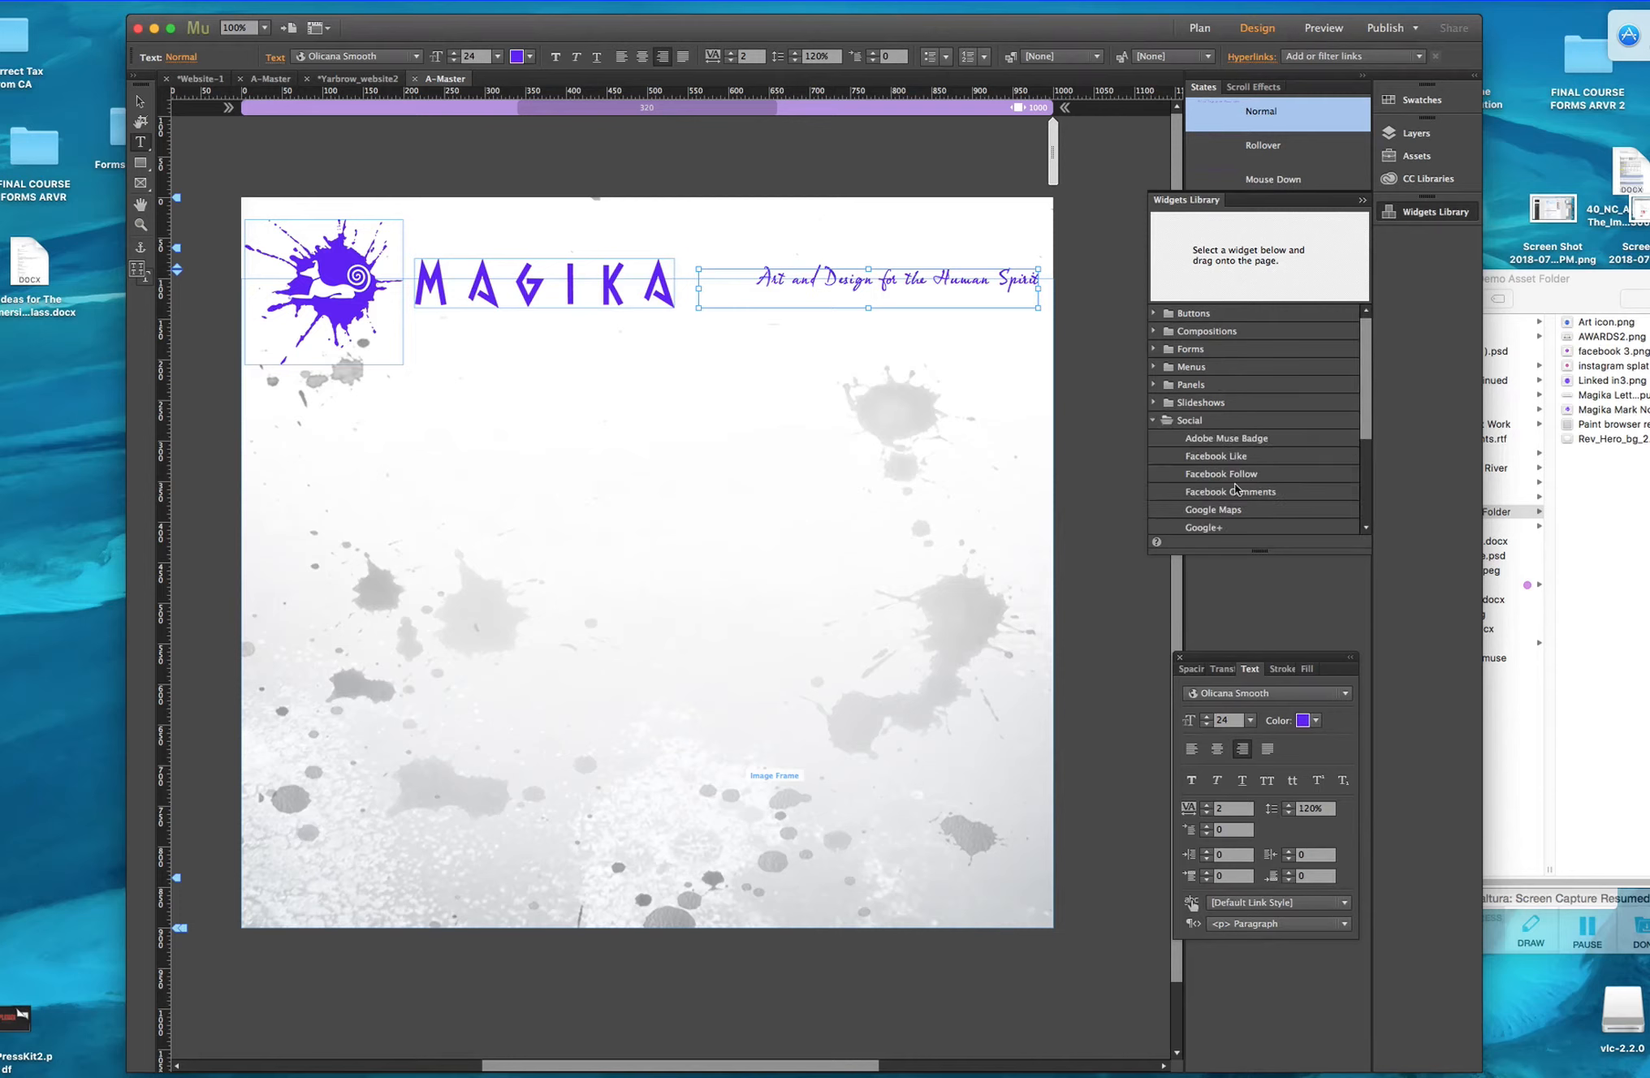
{"action": "left_click", "coordinate": [1155, 368]}
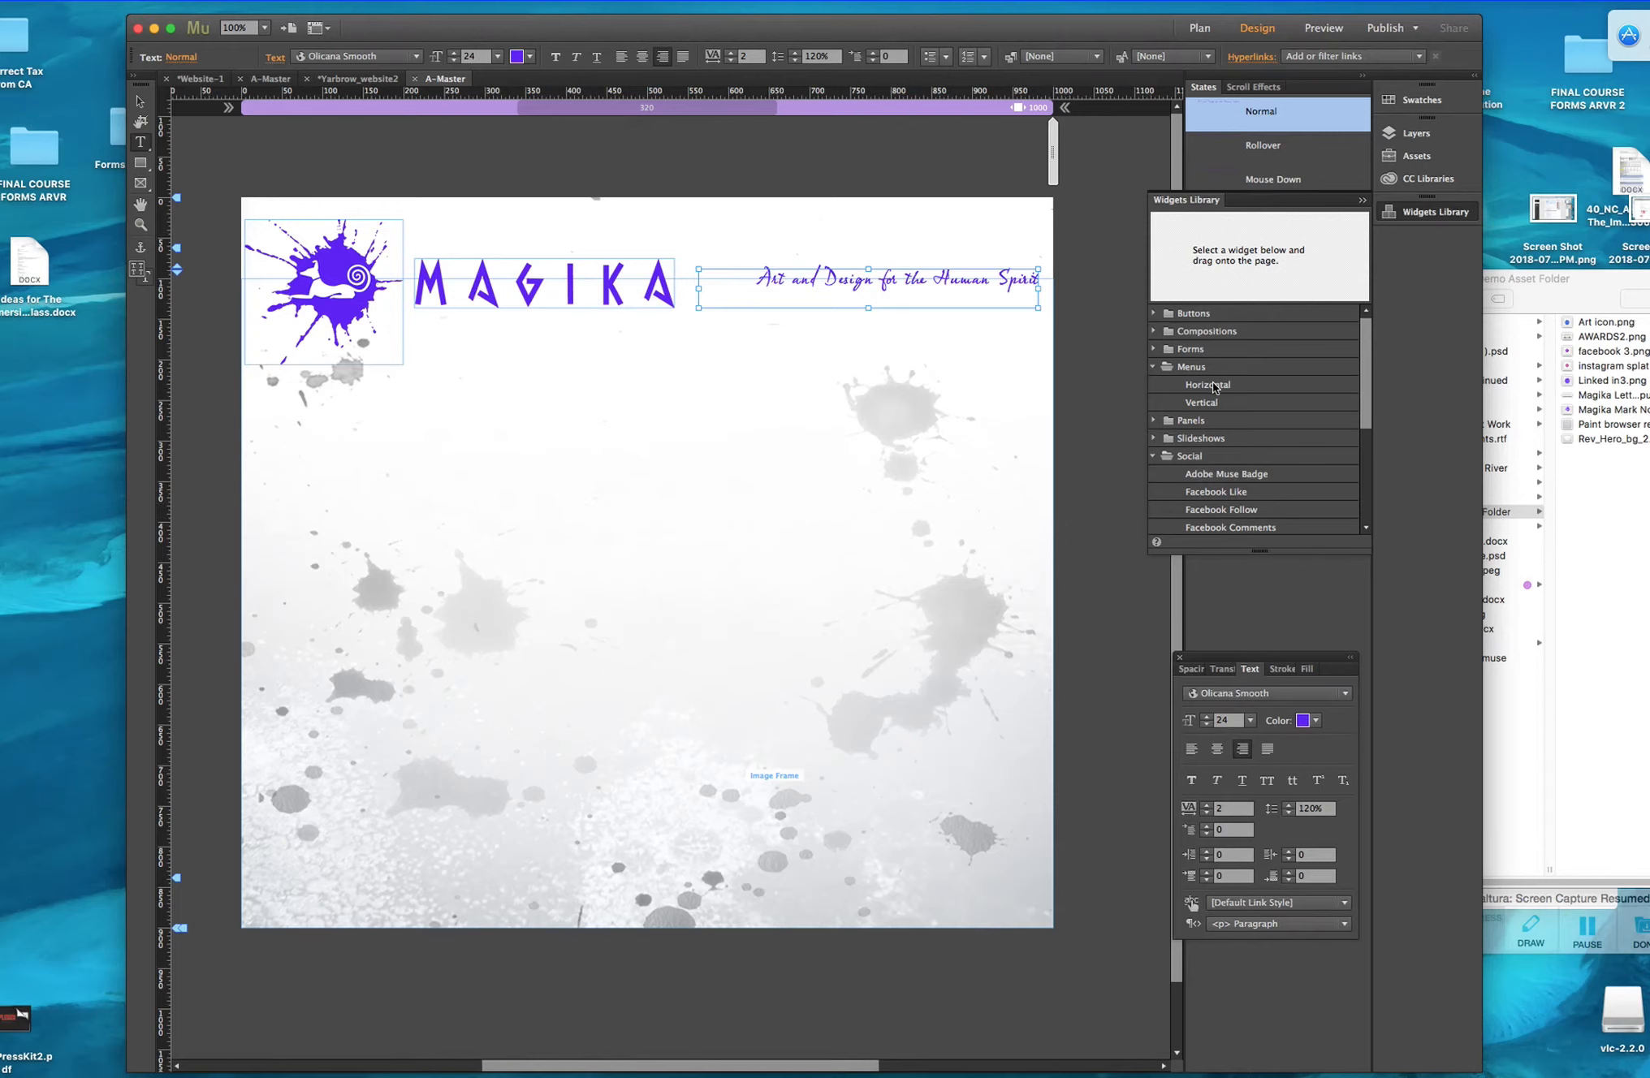
{"action": "left_click_drag", "start_coordinate": [1224, 390], "coordinate": [417, 333]}
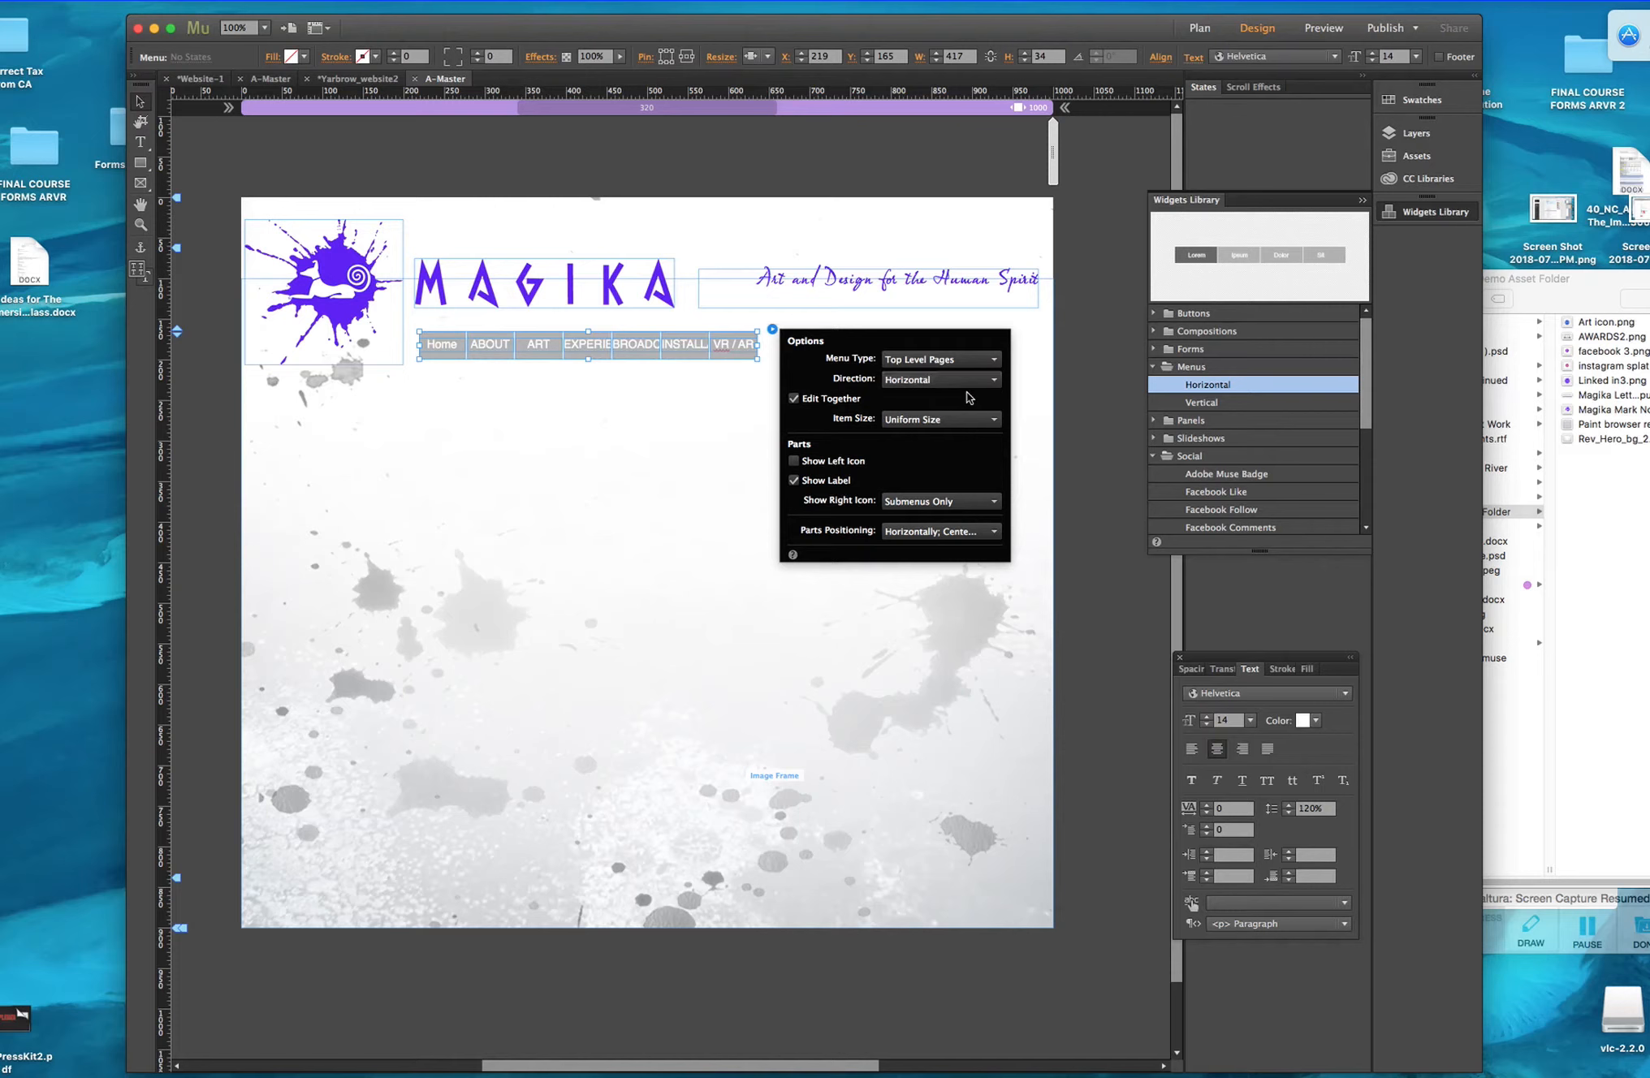
Set the menu widget's type to All Pages and its item size to Uniform Spacing.
{"action": "left_click", "coordinate": [994, 362]}
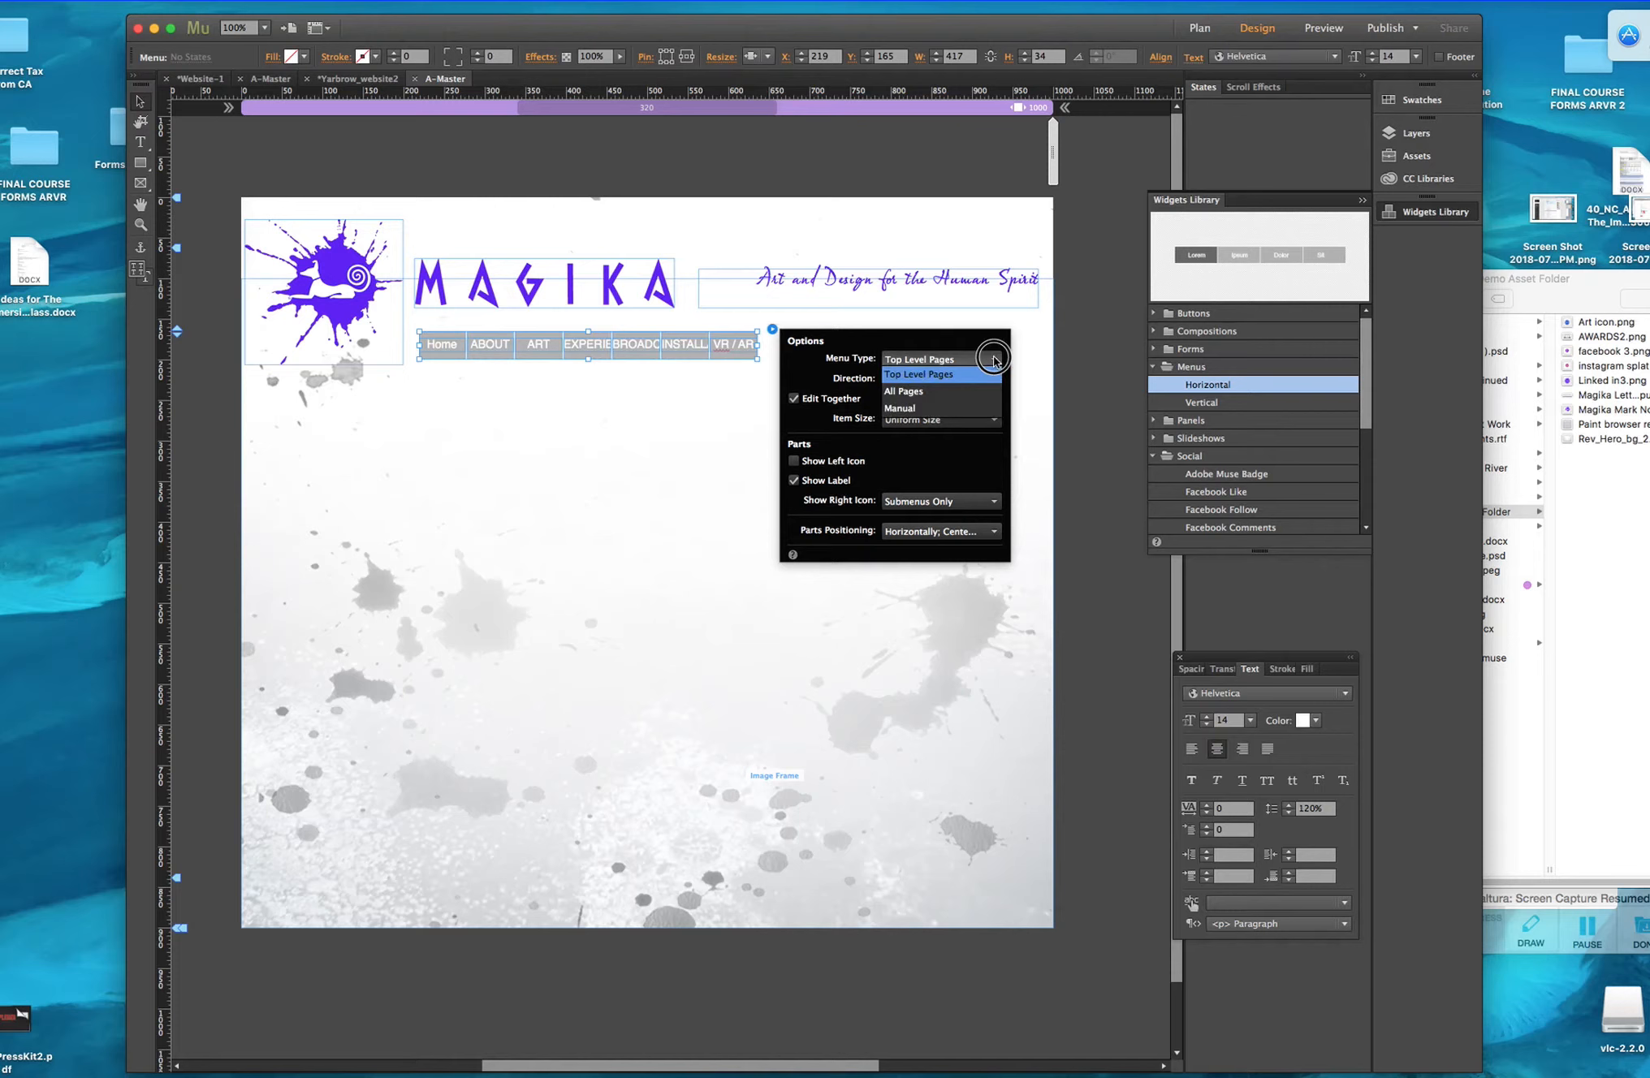
{"action": "left_click", "coordinate": [915, 393]}
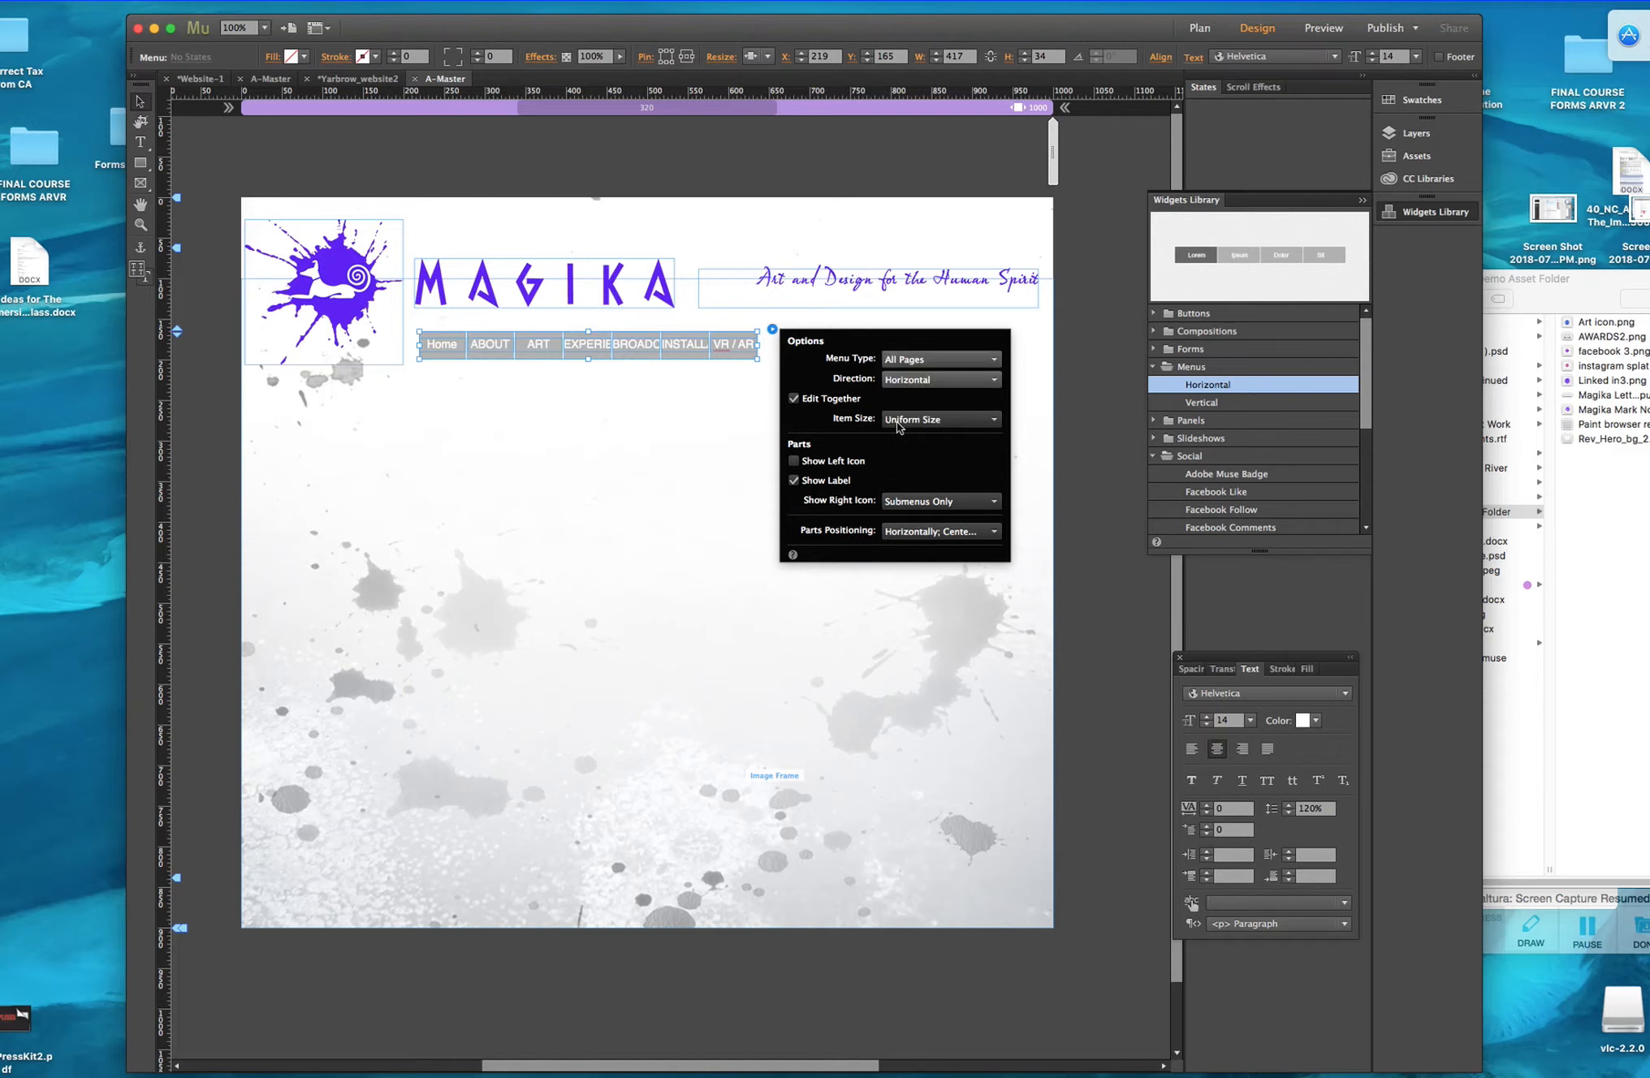
{"action": "left_click", "coordinate": [979, 420]}
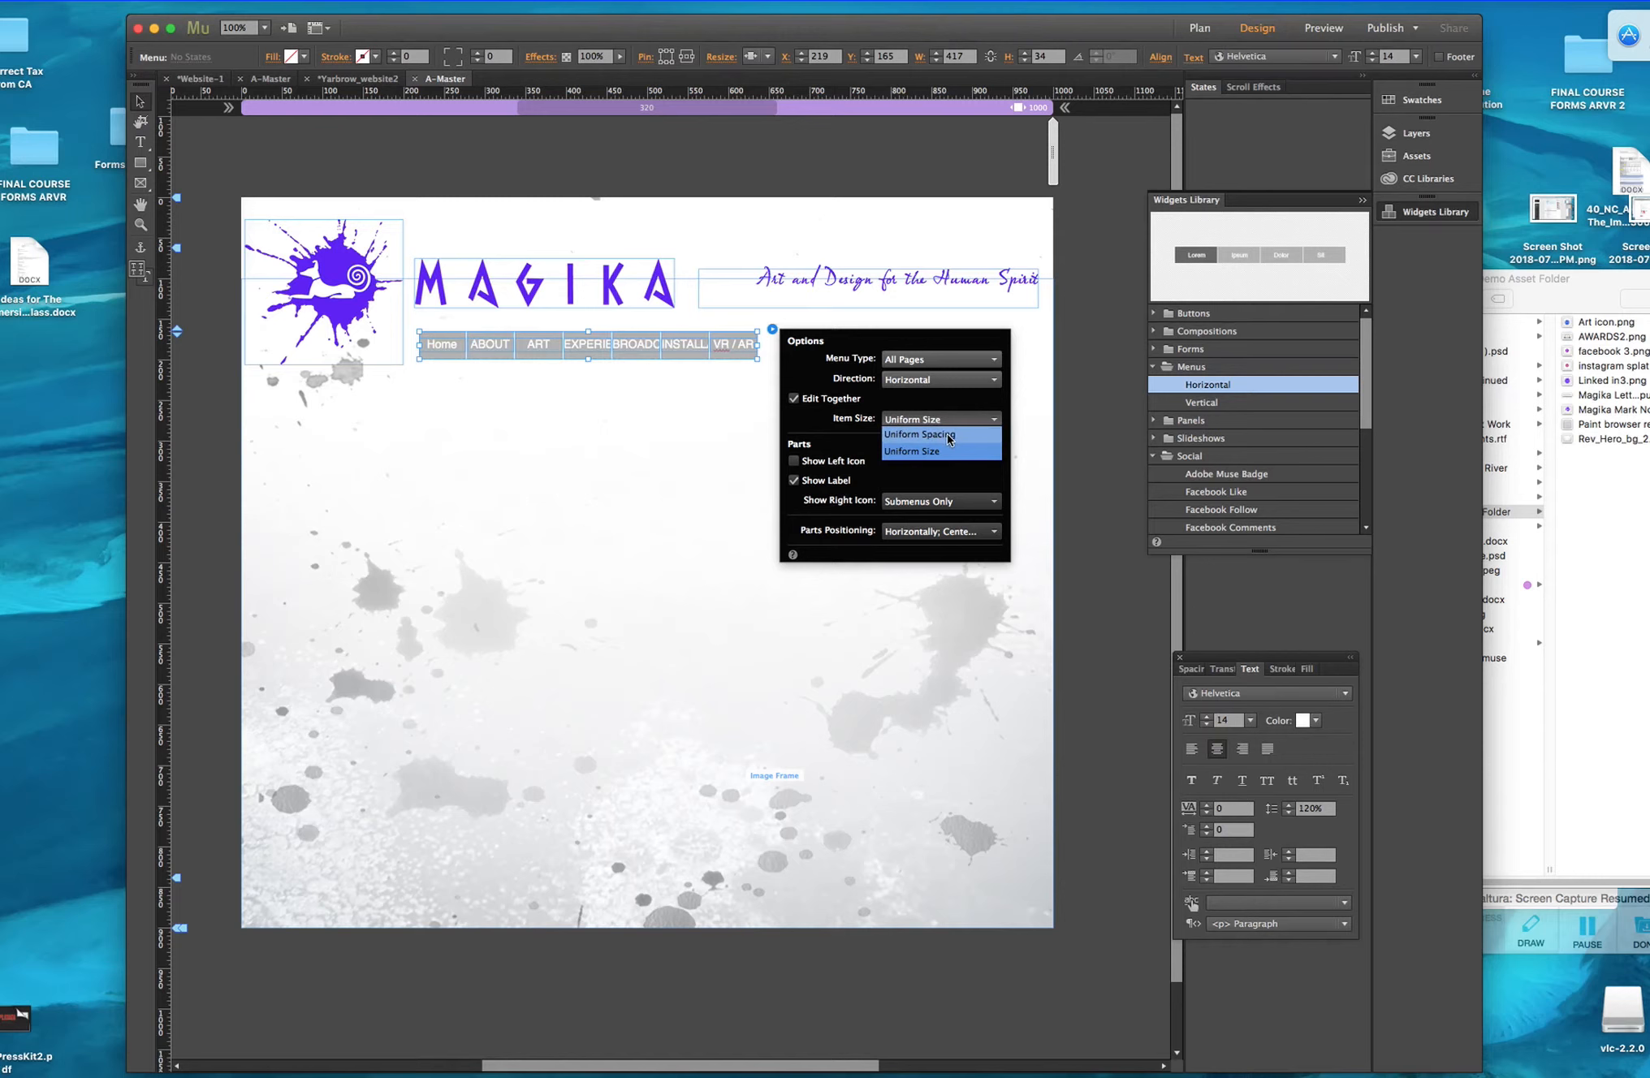
{"action": "left_click", "coordinate": [948, 436]}
{"action": "left_click", "coordinate": [908, 353]}
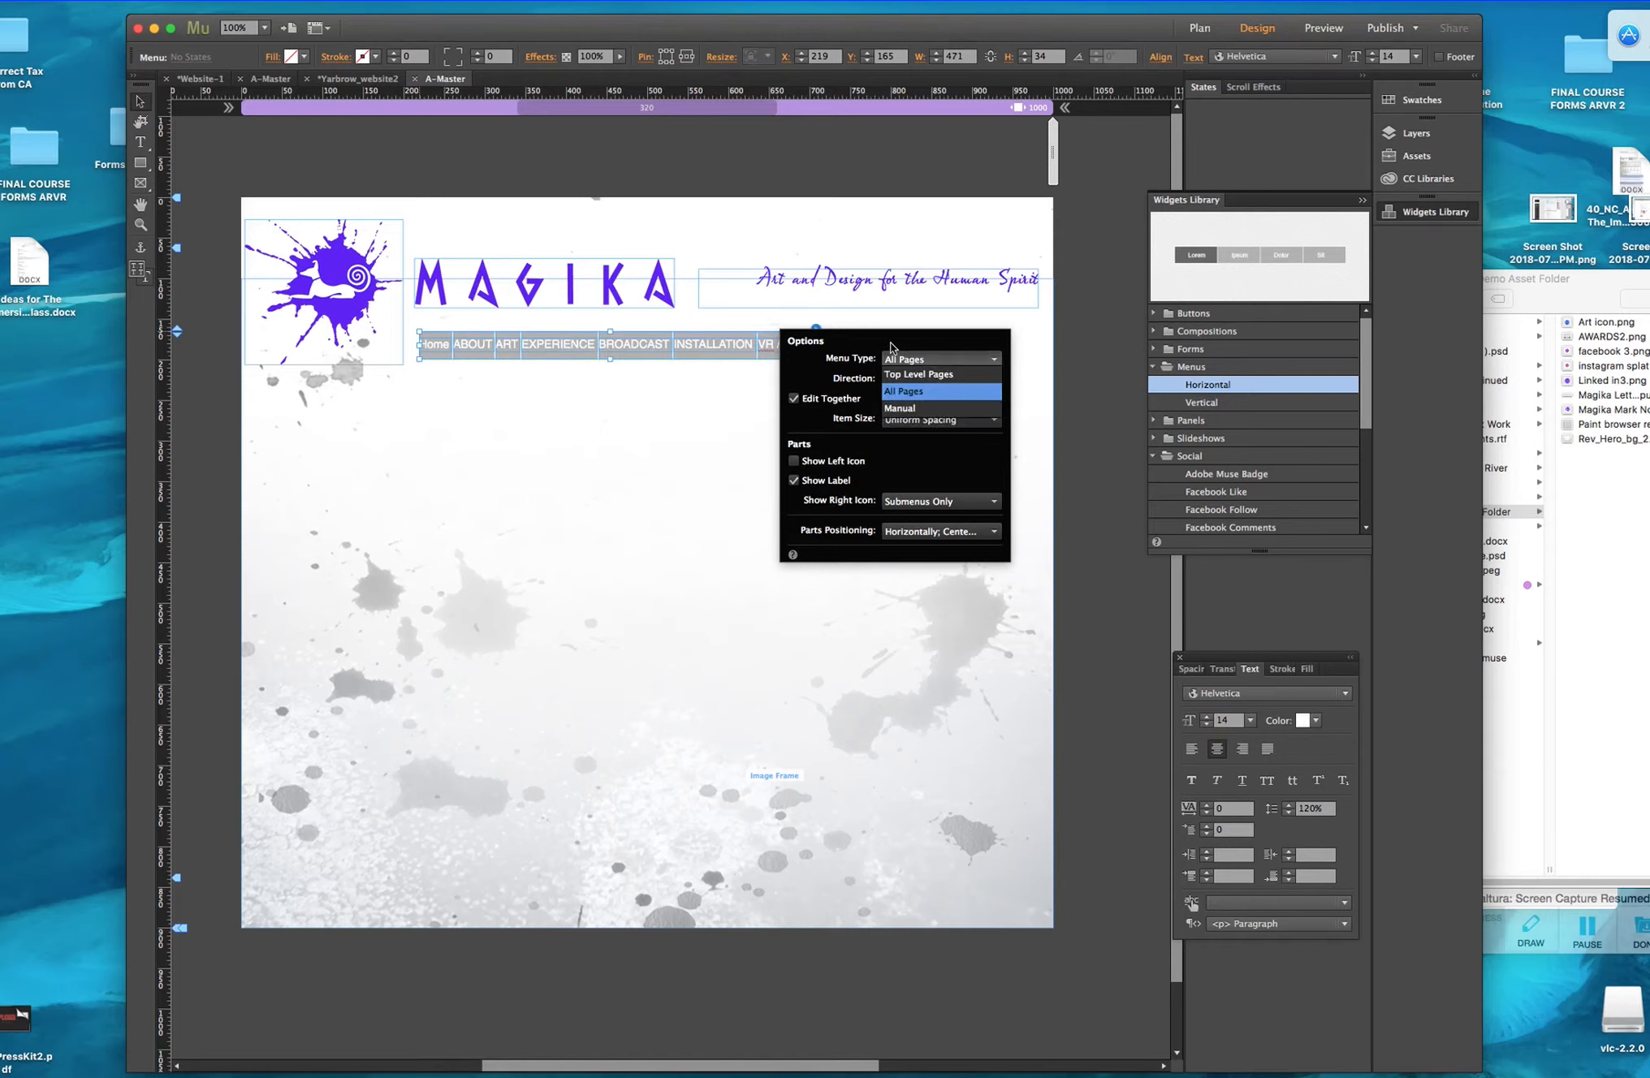
{"action": "left_click", "coordinate": [651, 542]}
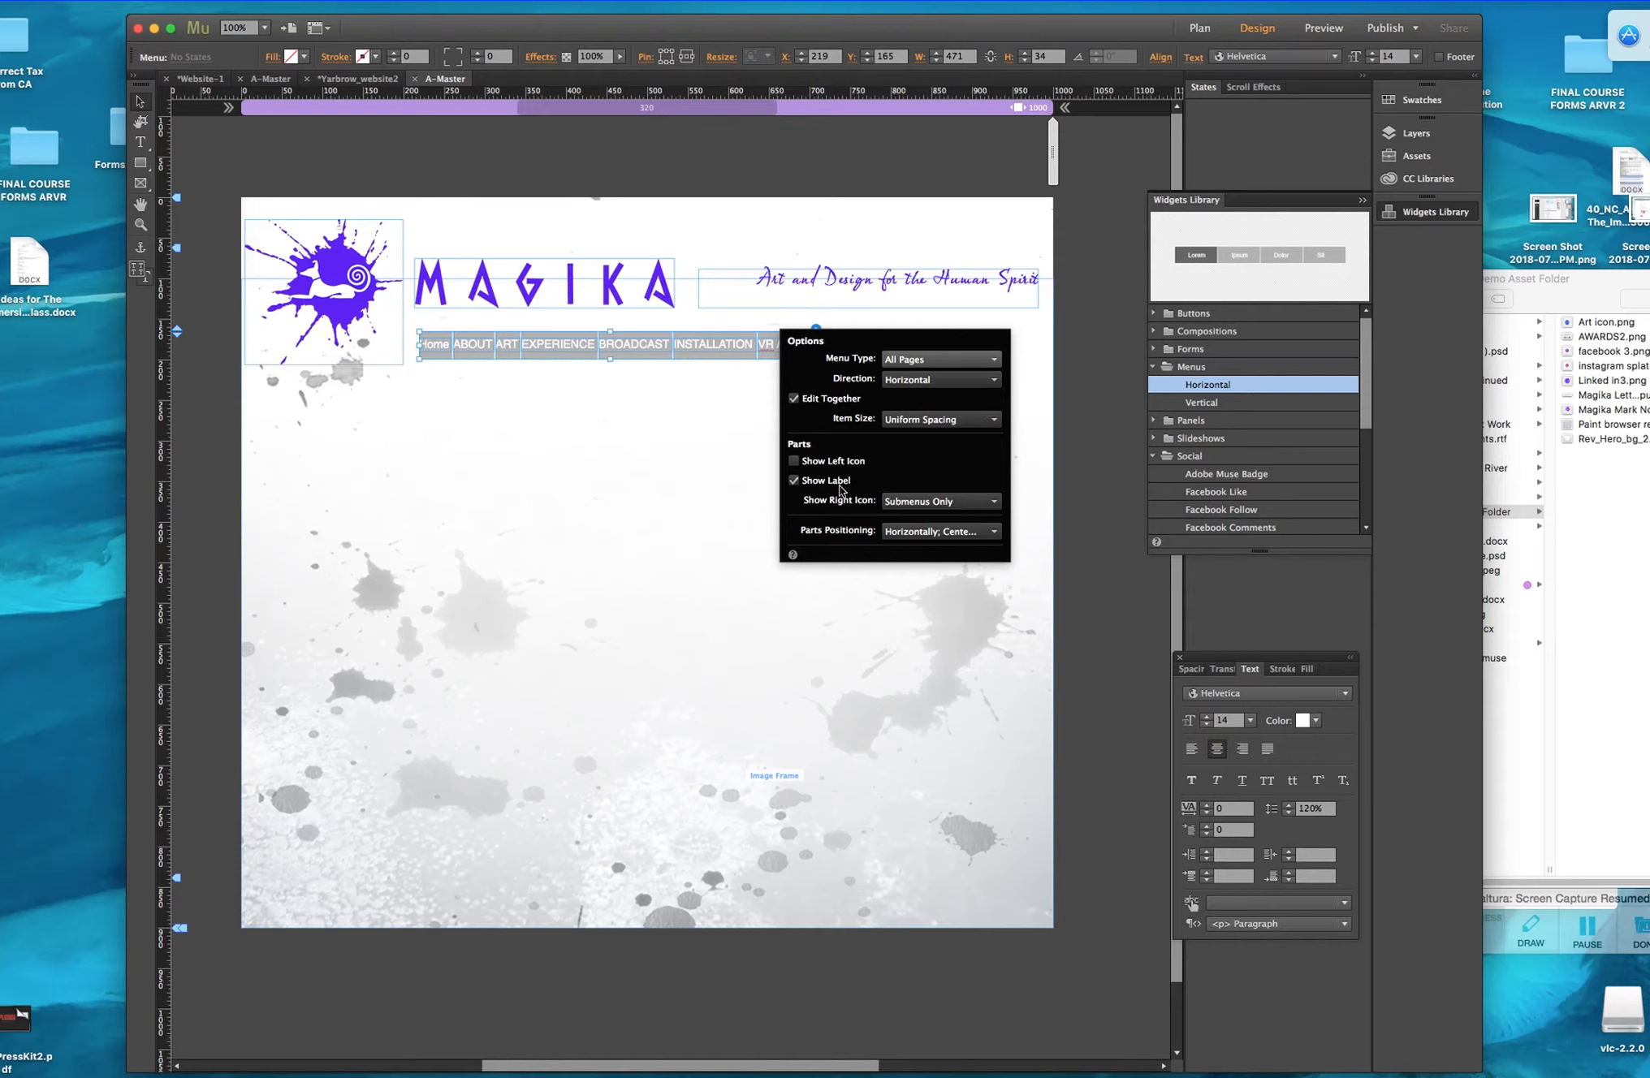
{"action": "left_click", "coordinate": [702, 500]}
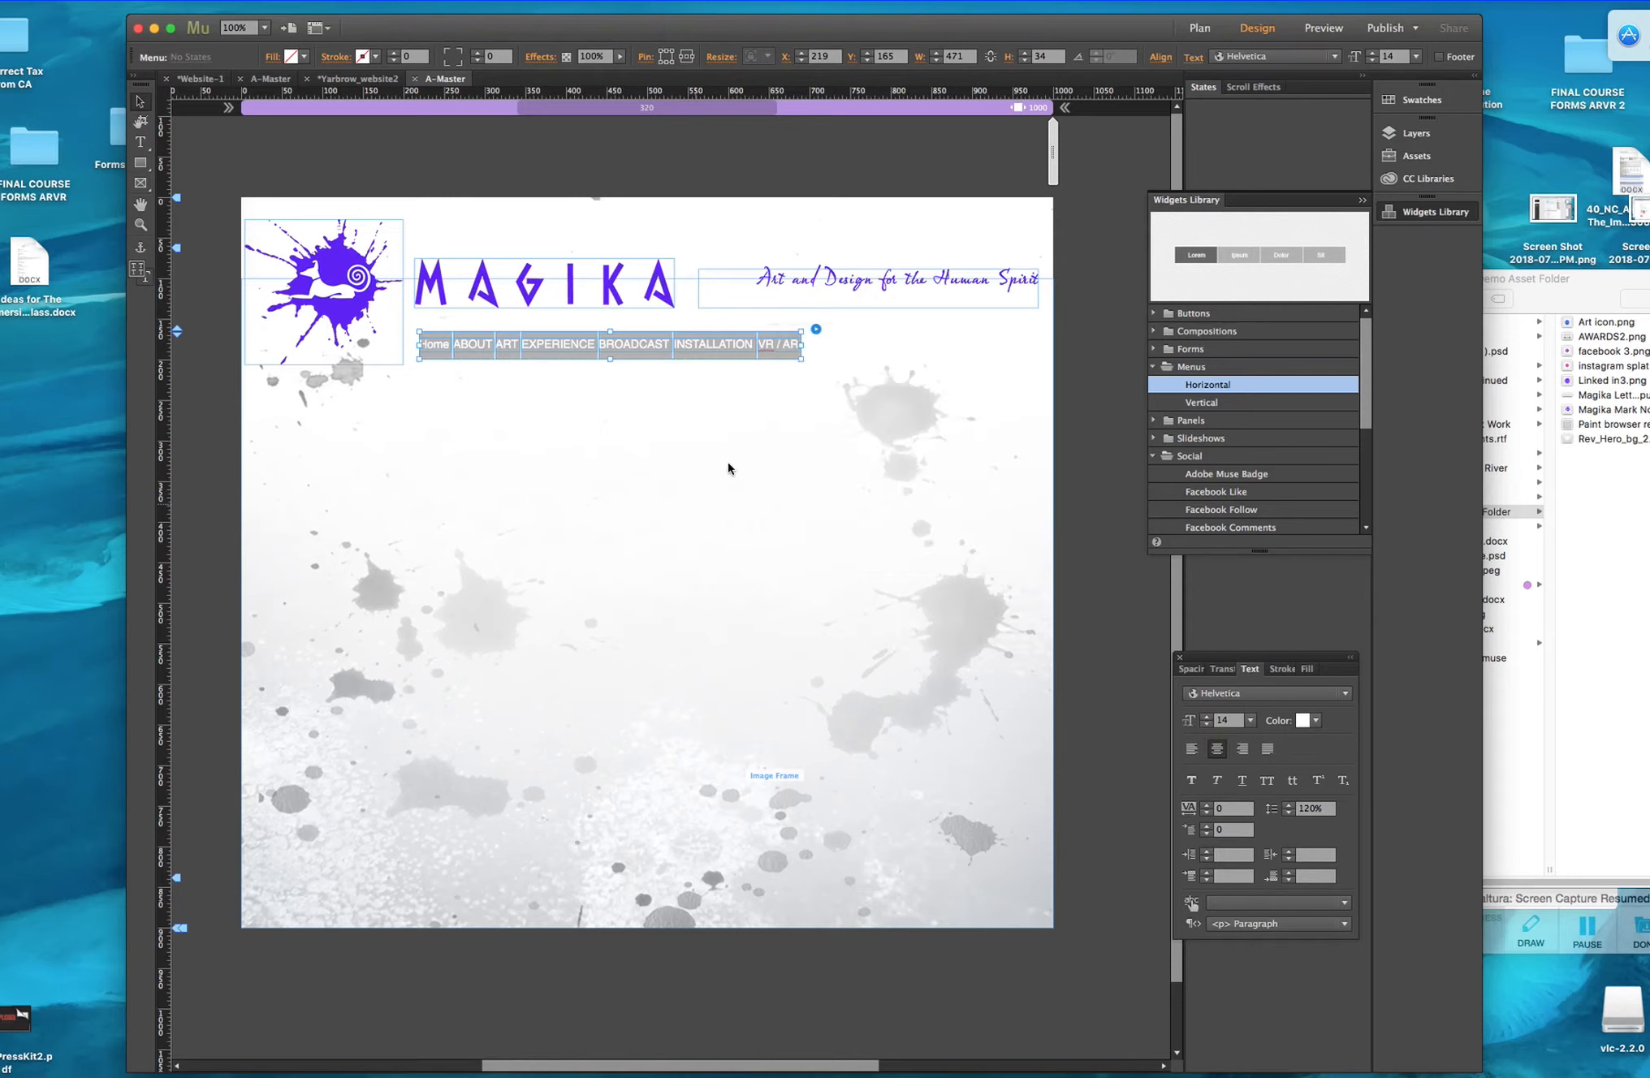
Stretch the menu from the start of the MAGIKA lettering to the end of the tagline and position it directly beneath them, at about X 213.
{"action": "left_click", "coordinate": [794, 343]}
{"action": "left_click_drag", "start_coordinate": [799, 346], "coordinate": [1032, 329]}
{"action": "left_click_drag", "start_coordinate": [721, 350], "coordinate": [716, 338]}
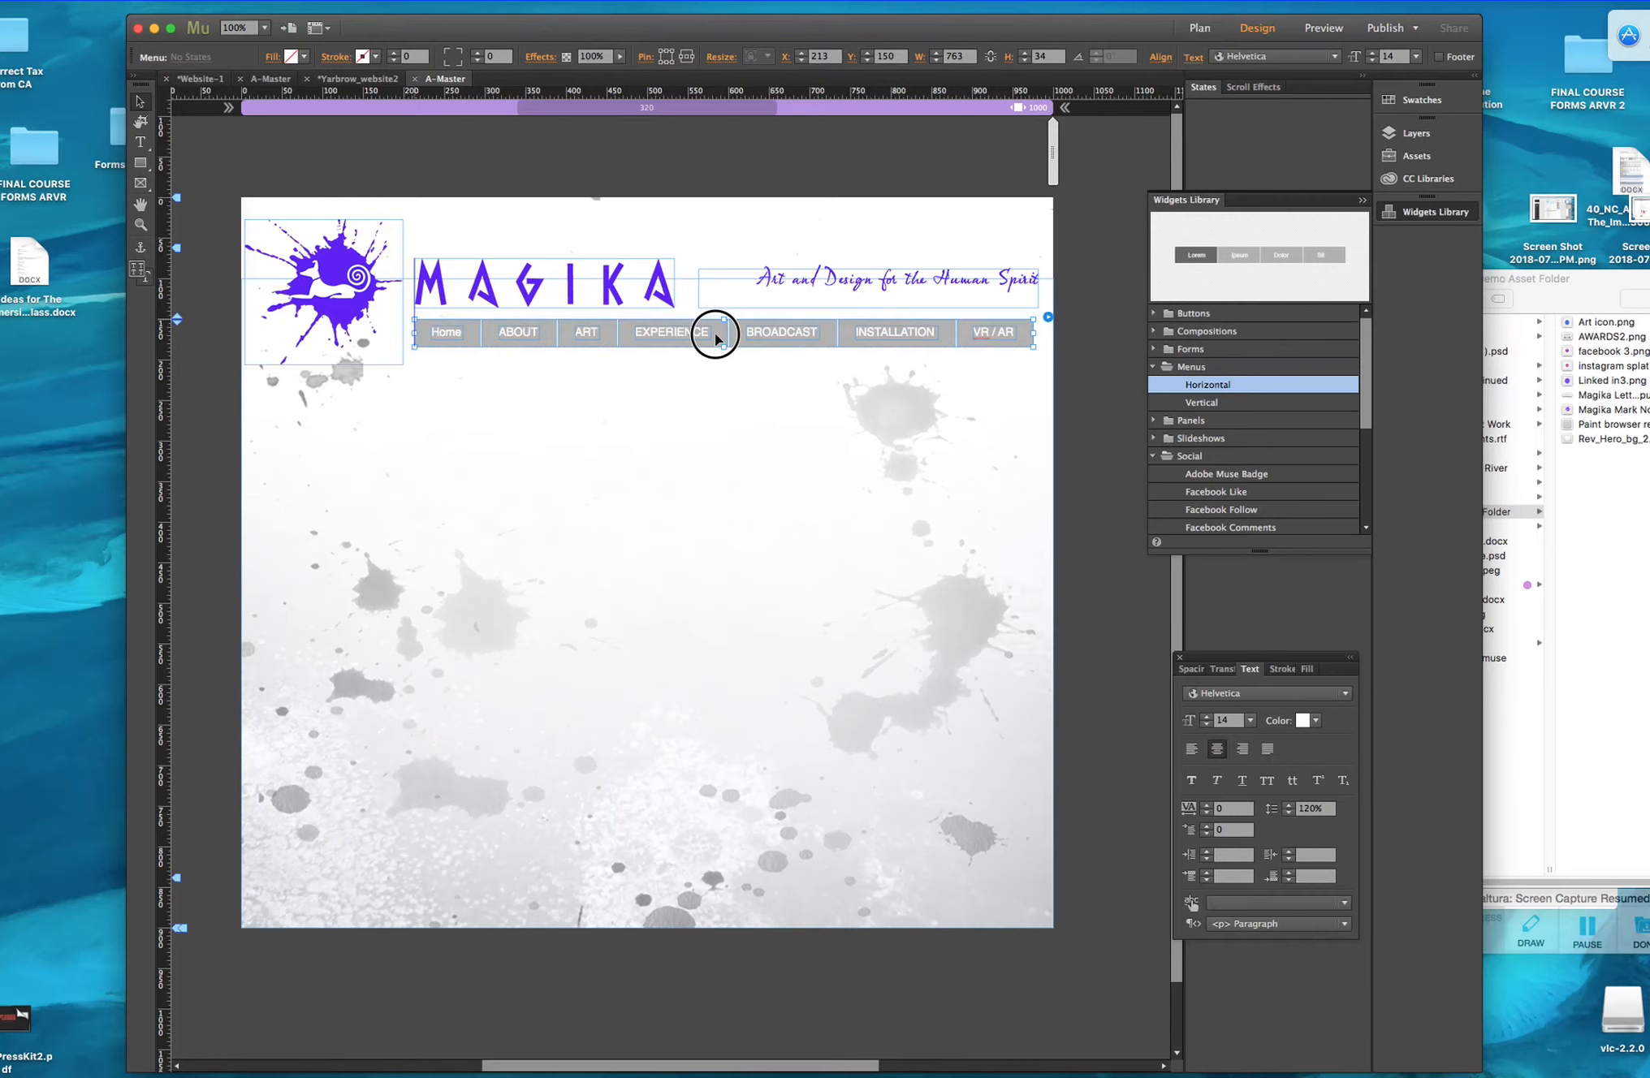
{"action": "left_click_drag", "start_coordinate": [1035, 333], "coordinate": [1038, 333]}
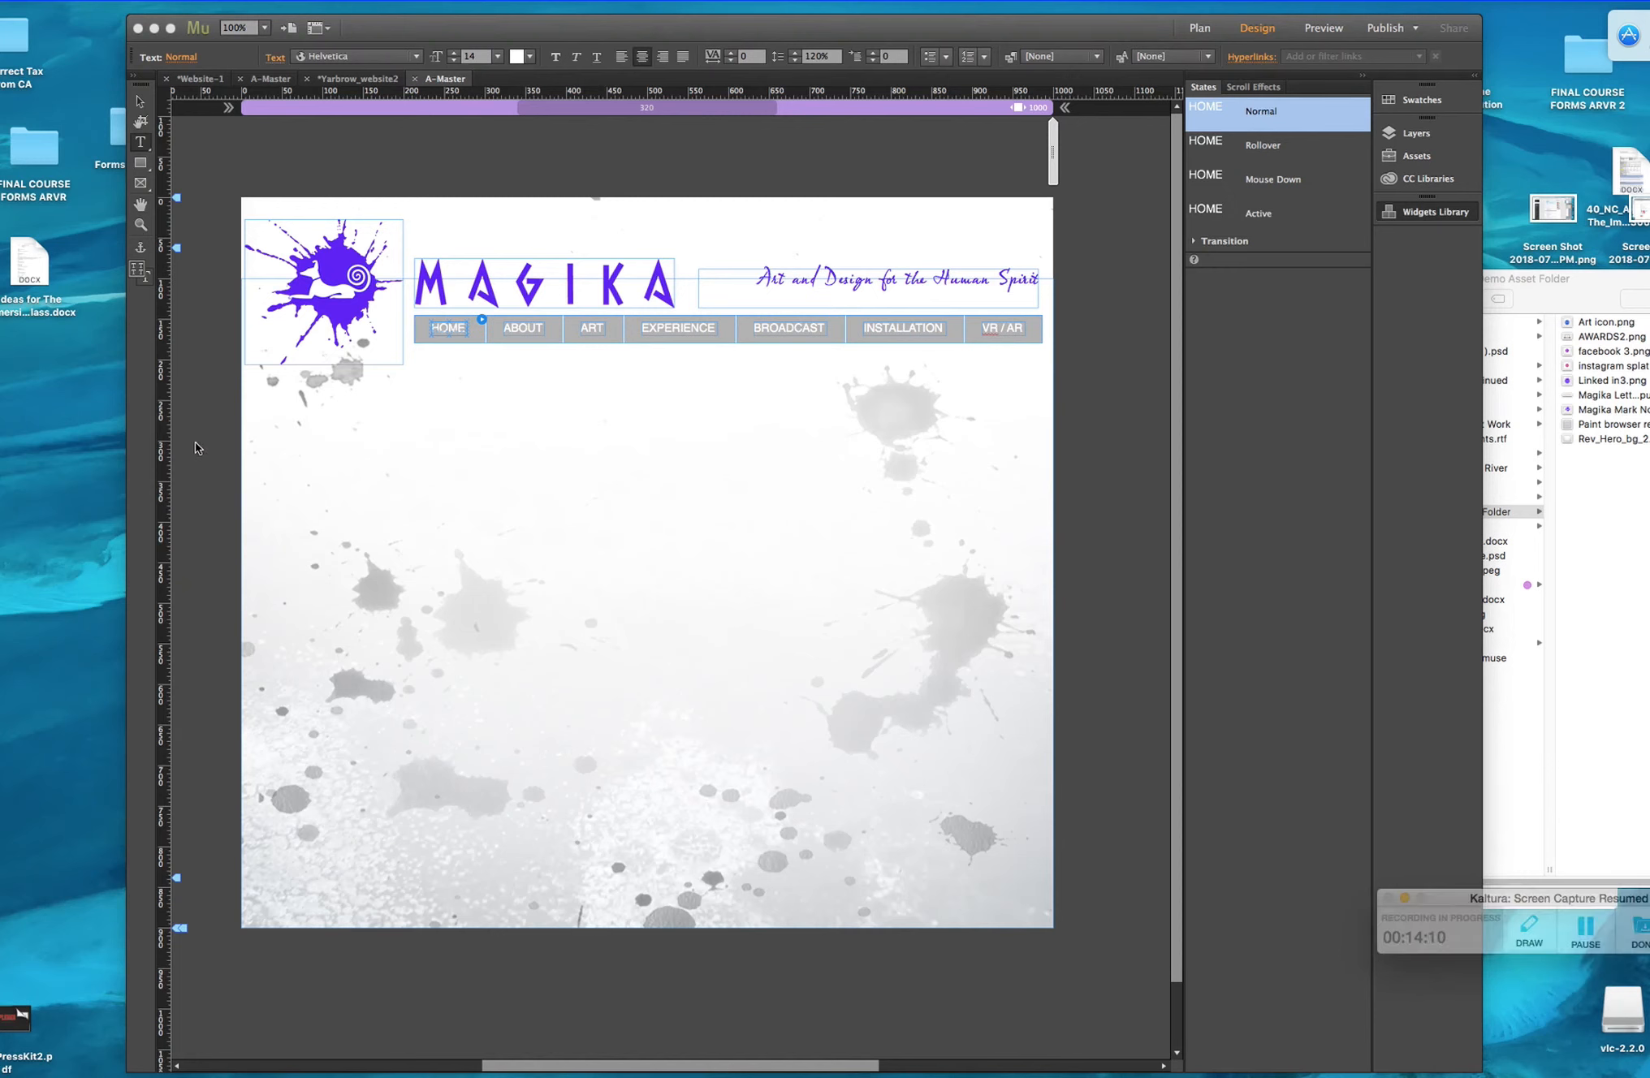
Set the HOME menu label's text color to black (000000) in the Normal state.
{"action": "left_click", "coordinate": [530, 59]}
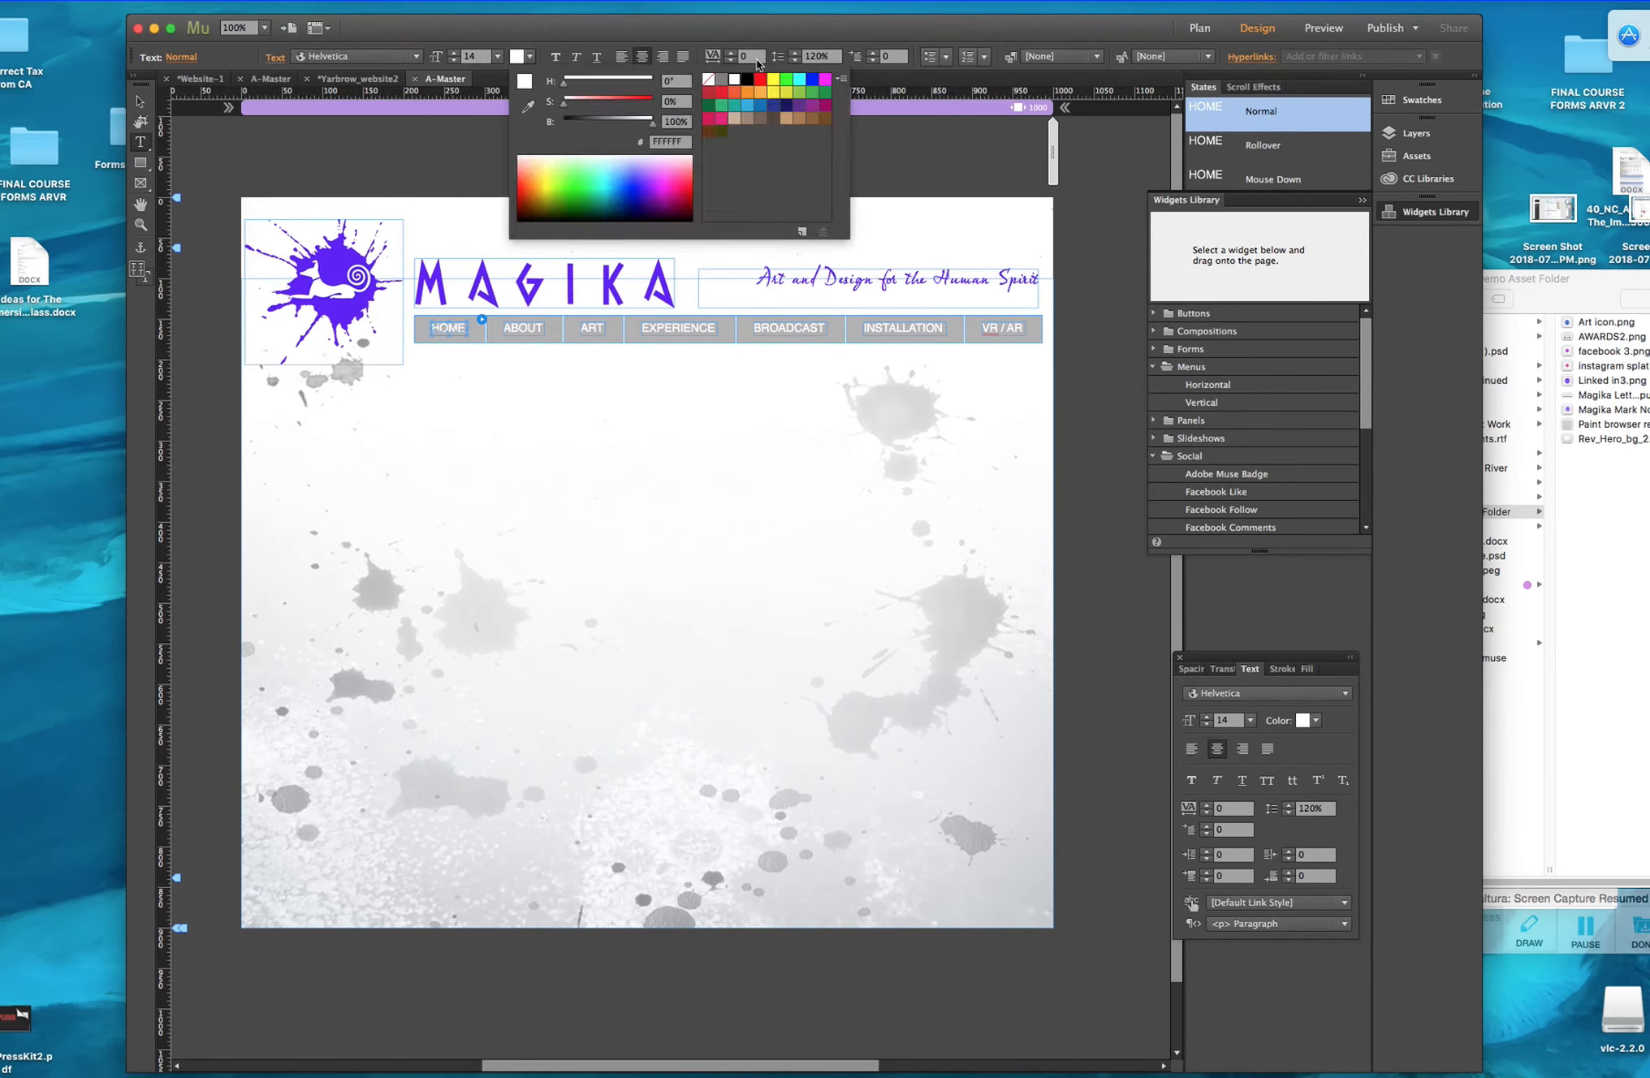
{"action": "left_click", "coordinate": [747, 79]}
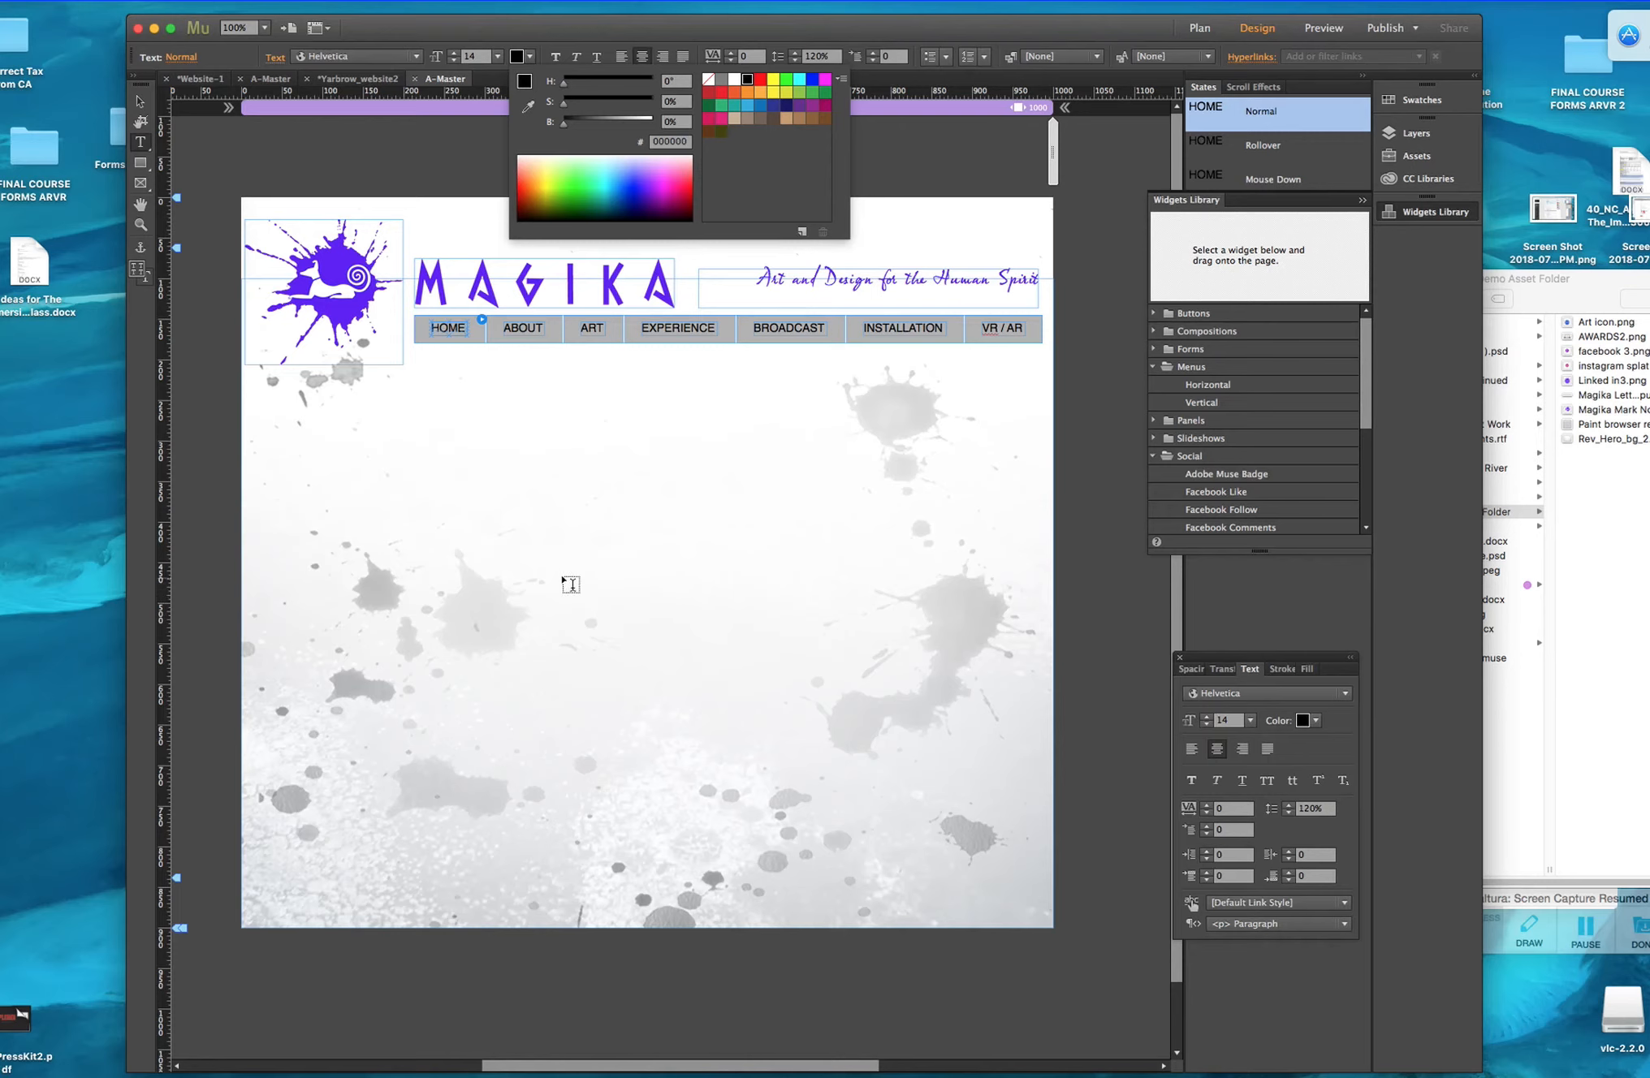
{"action": "left_click", "coordinate": [139, 101]}
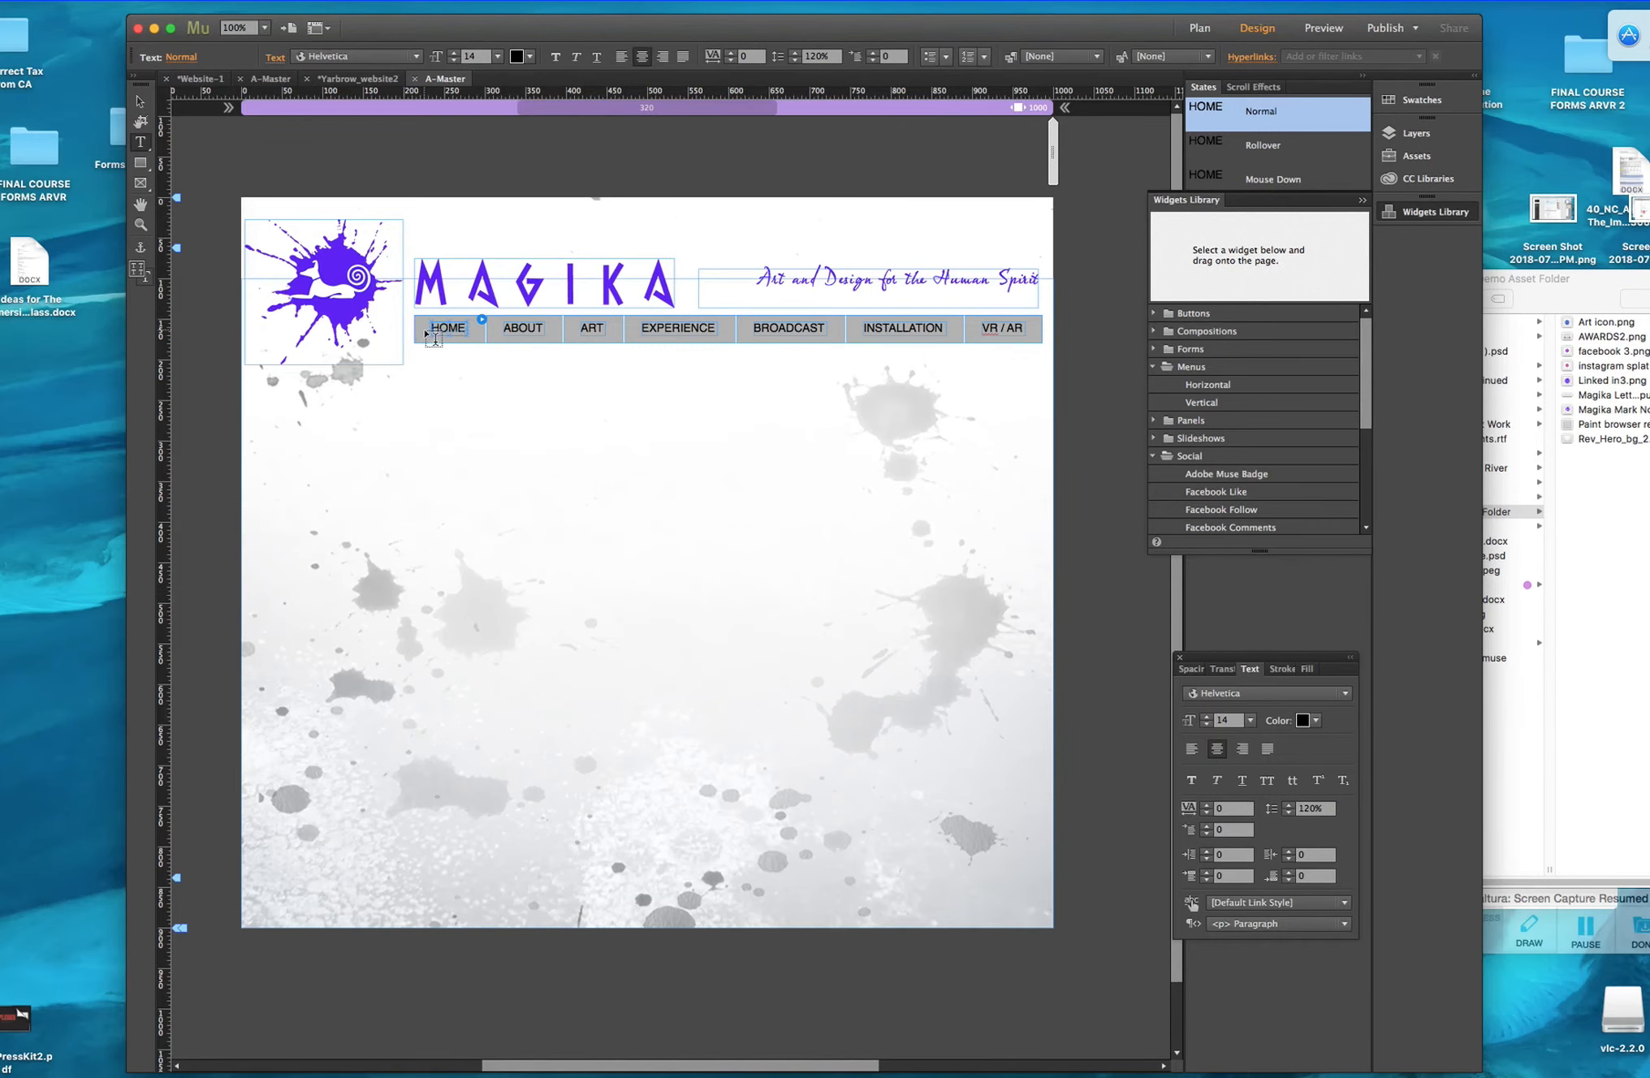
{"action": "key", "text": "Escape"}
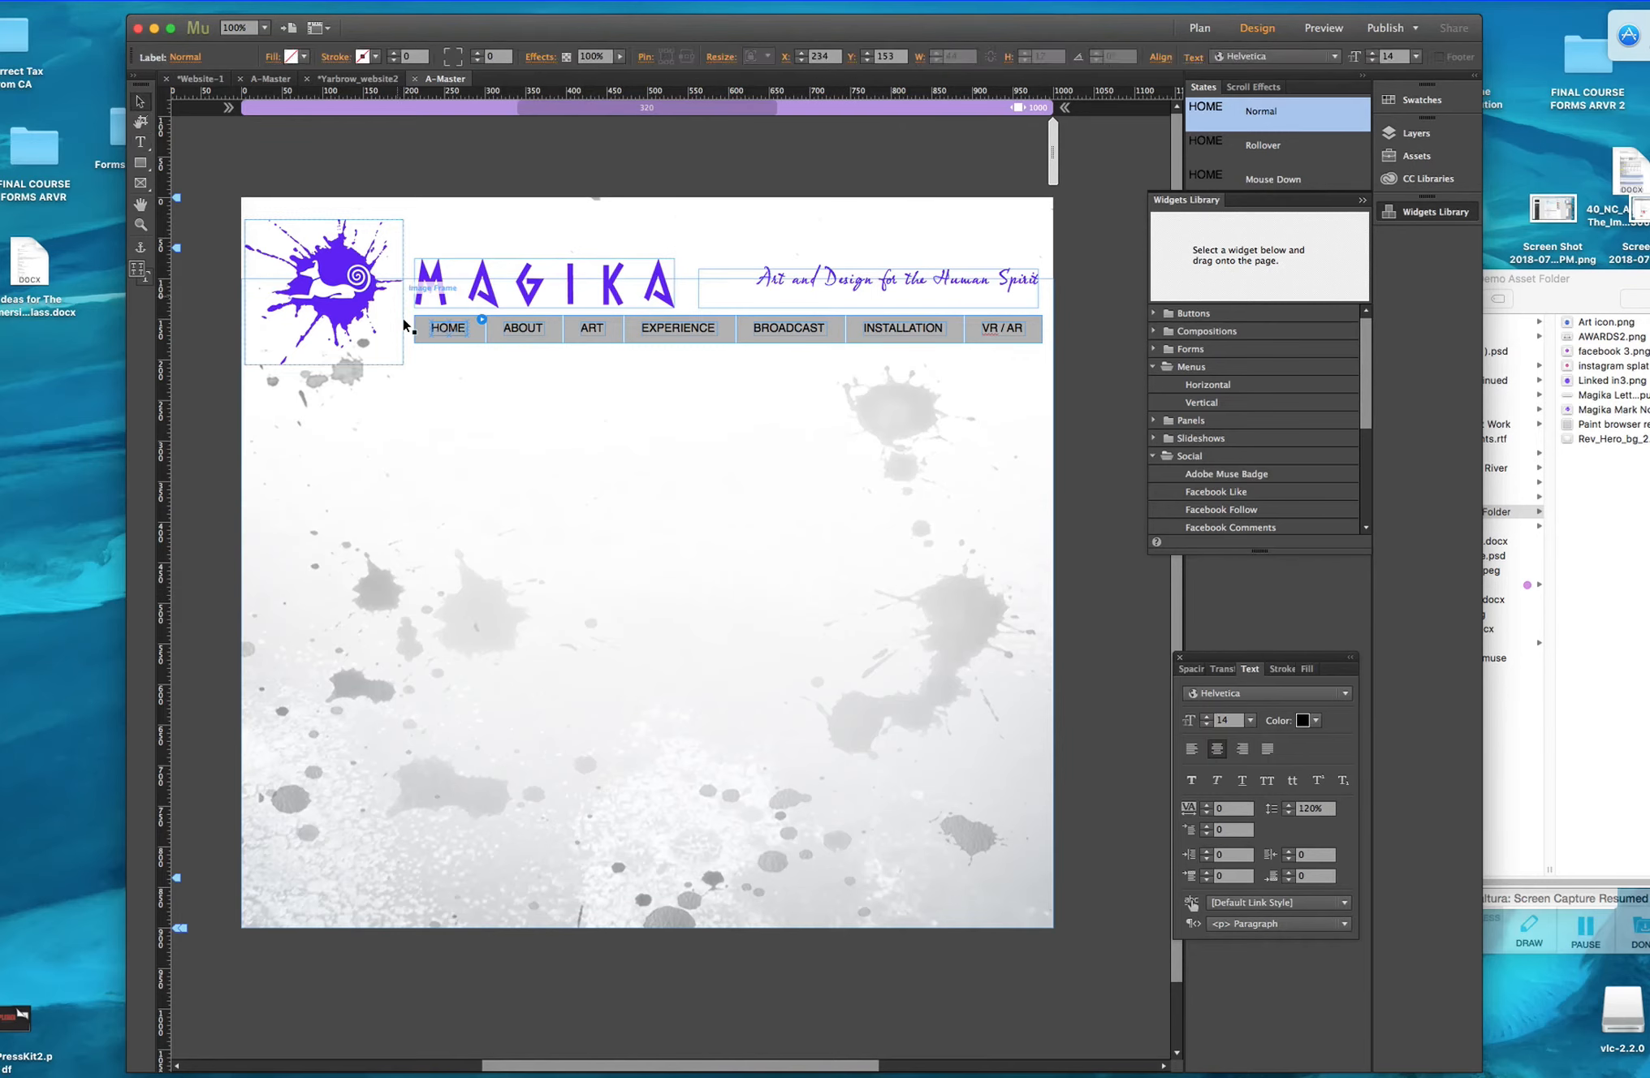
Remove the fill from the HOME menu item's Normal state and move the widgets library aside from the states list.
{"action": "left_click", "coordinate": [419, 339]}
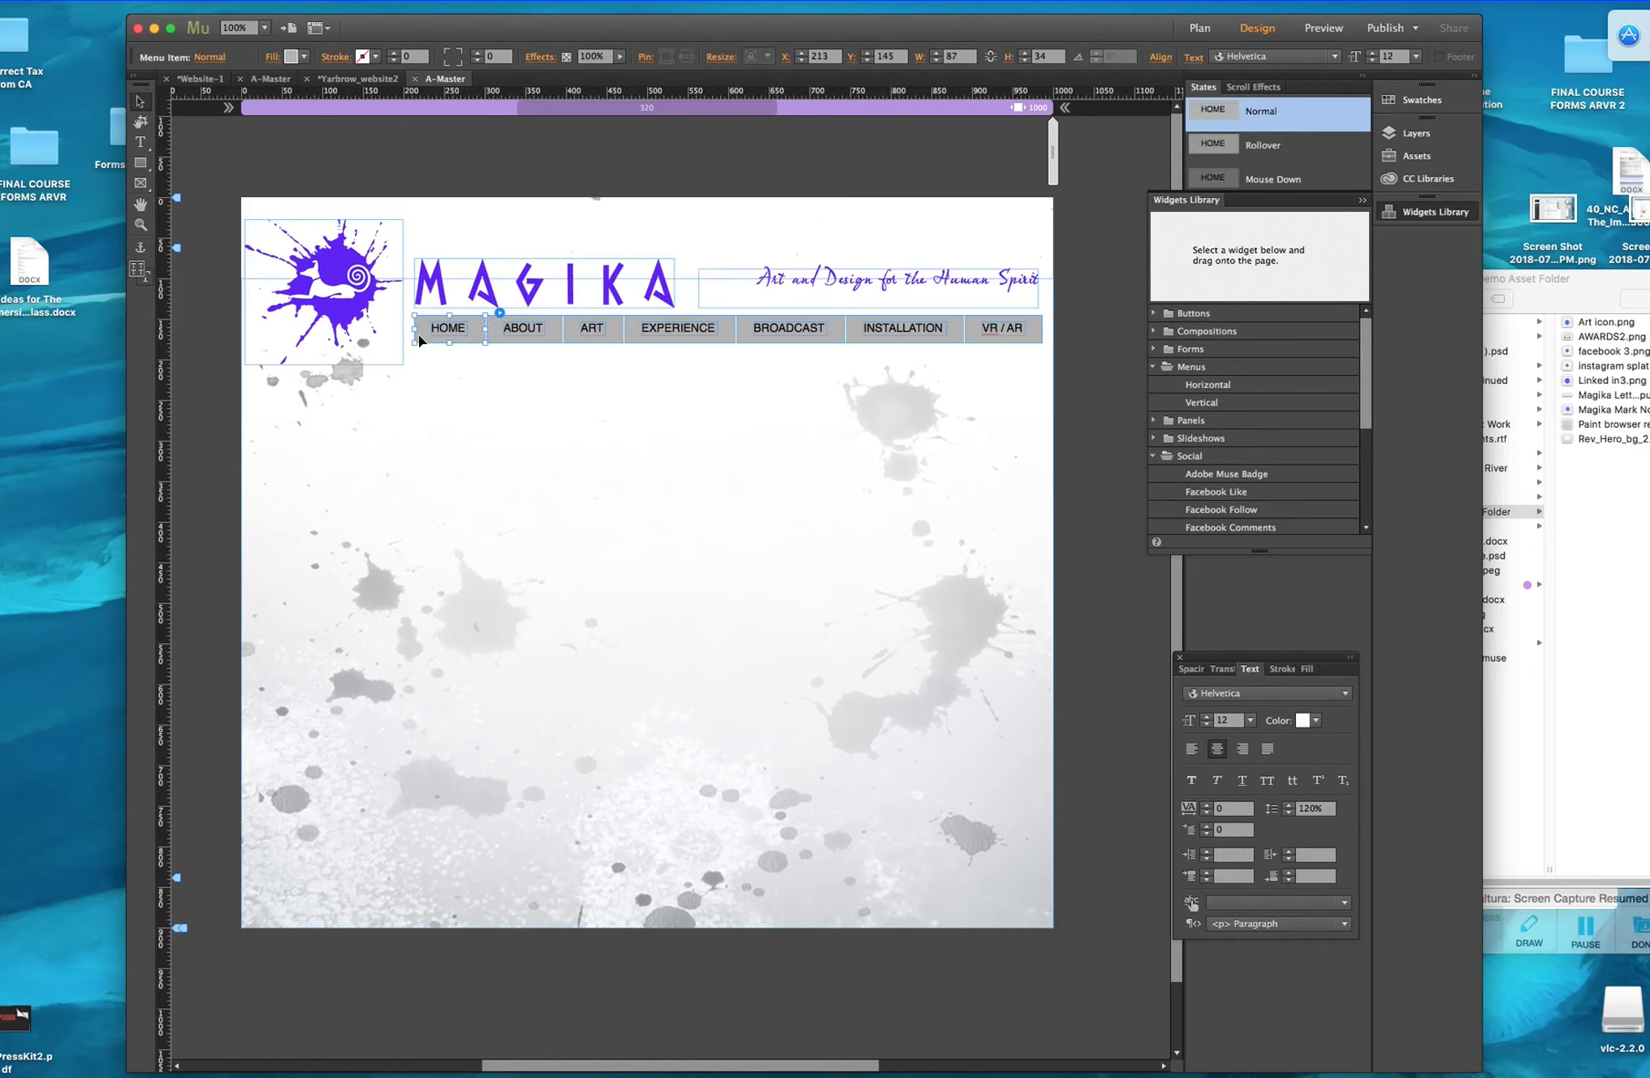
{"action": "left_click", "coordinate": [301, 57]}
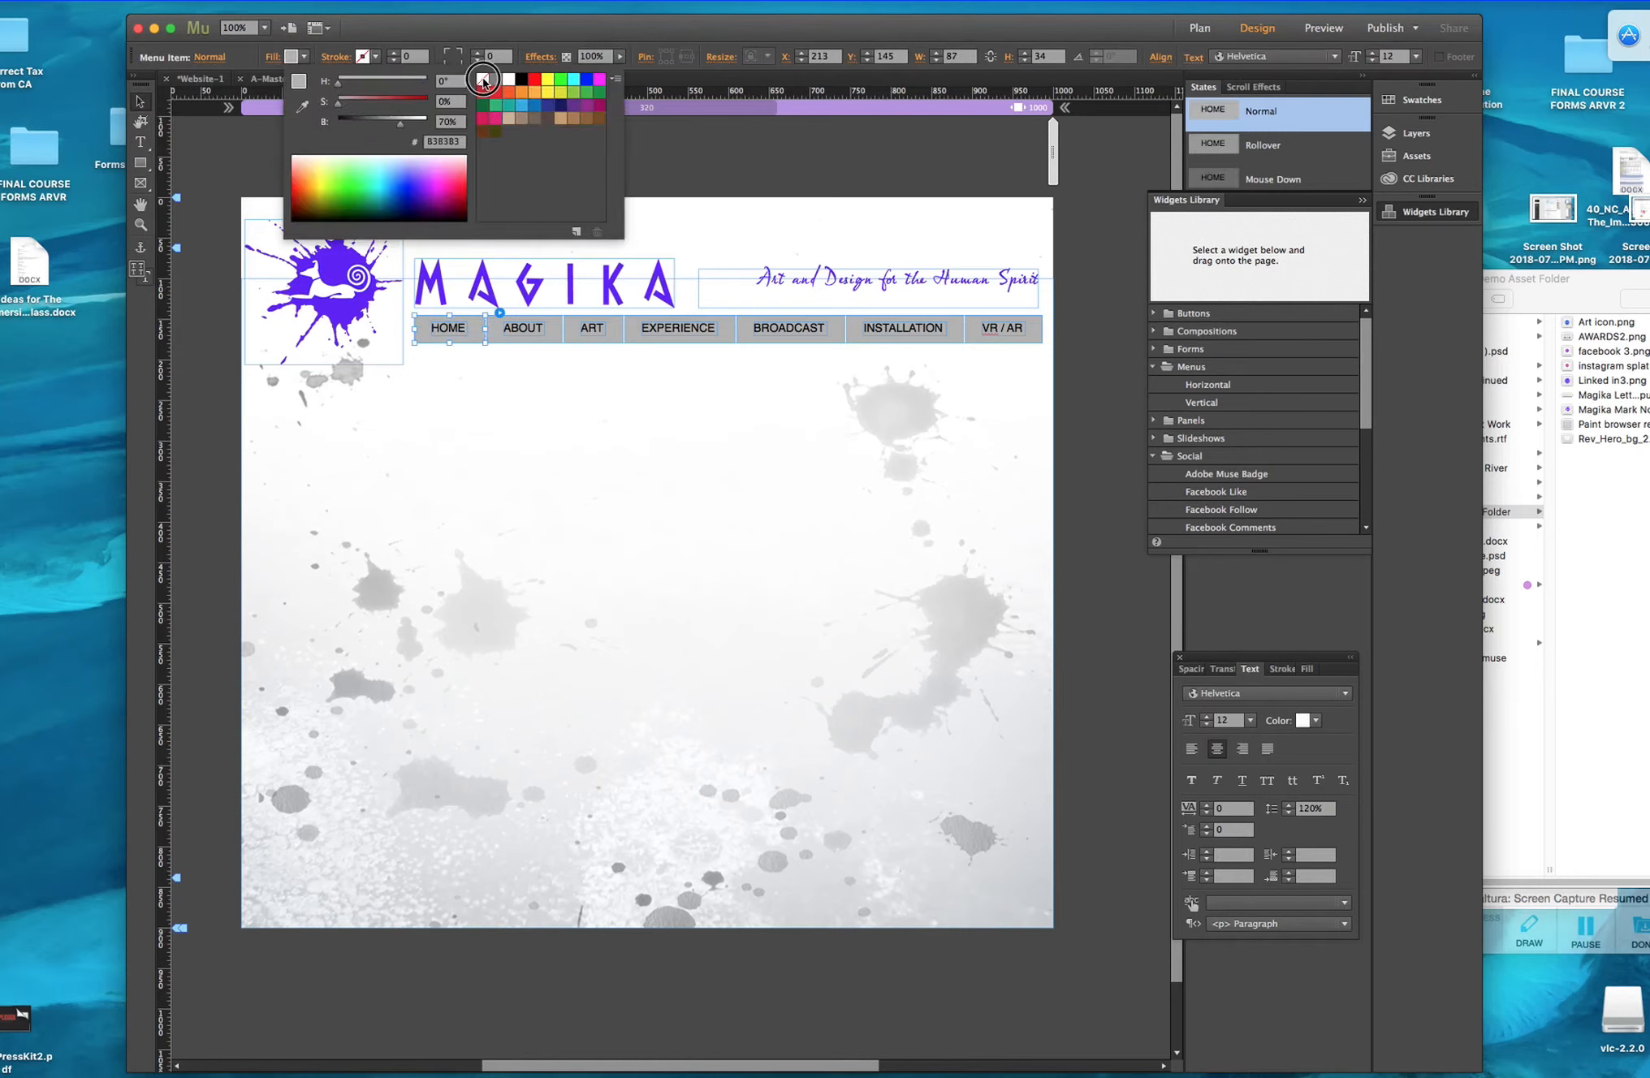
{"action": "left_click", "coordinate": [483, 80]}
{"action": "left_click", "coordinate": [592, 461]}
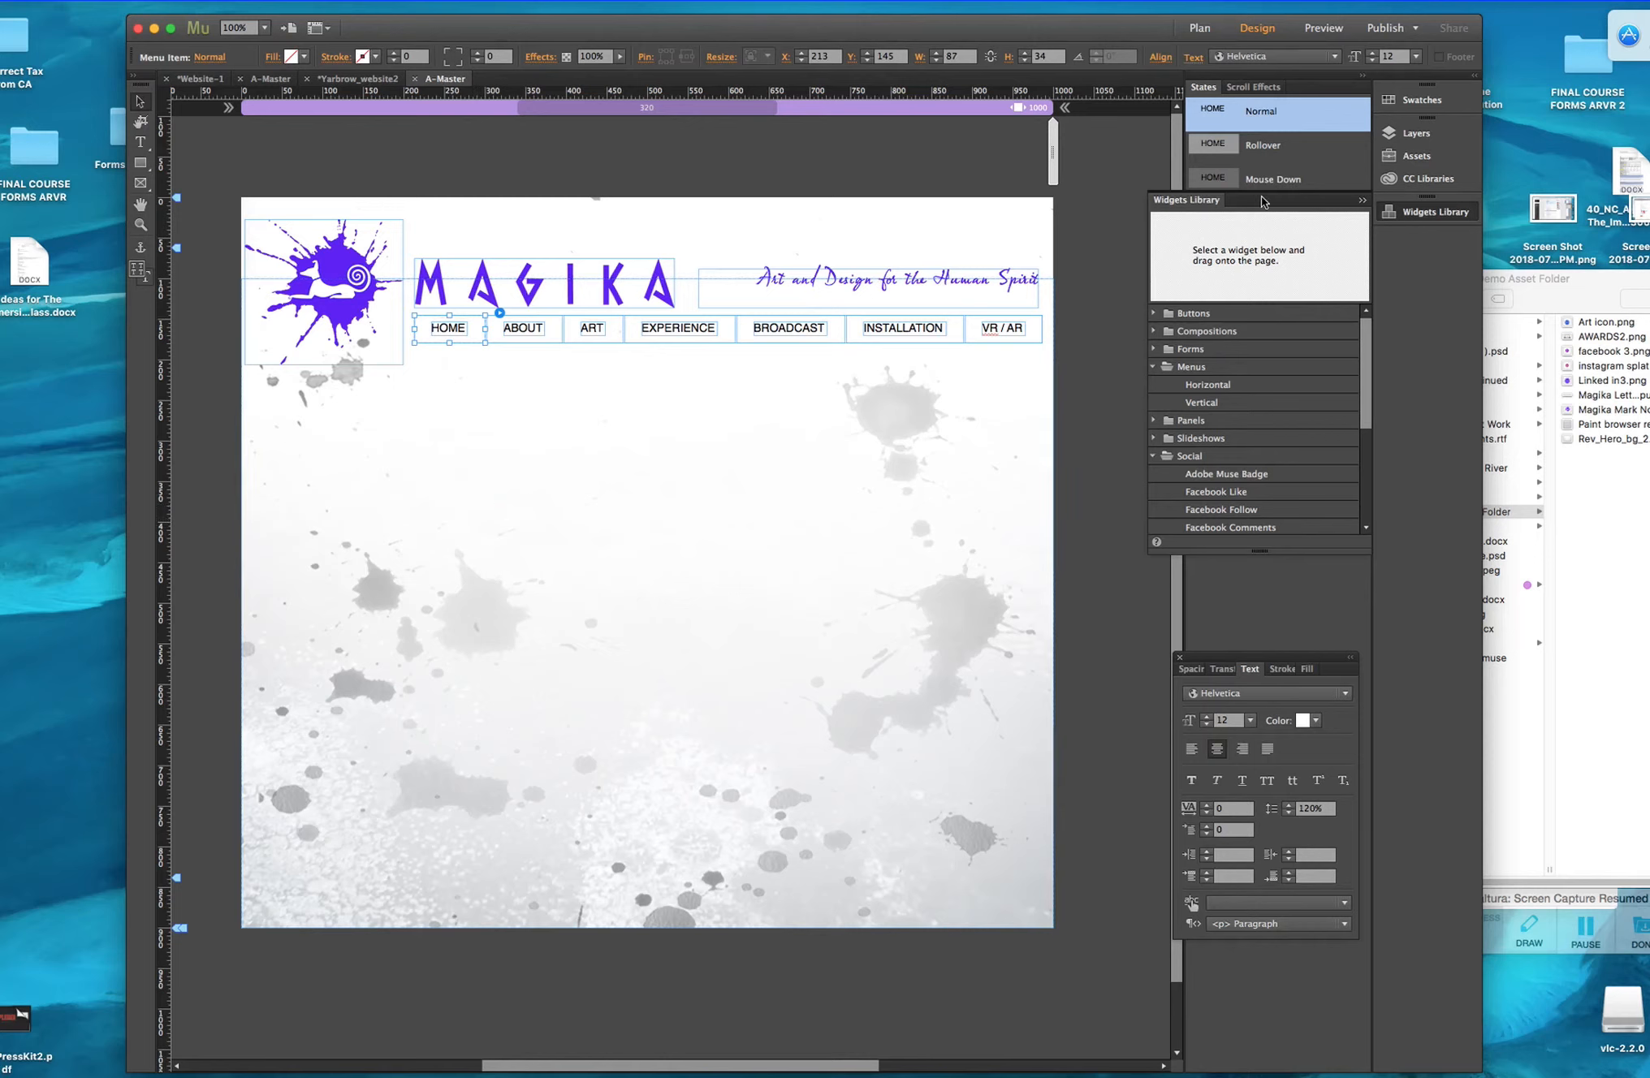
{"action": "mouse_move", "coordinate": [1248, 204]}
{"action": "left_mouse_down"}
{"action": "mouse_move", "coordinate": [1422, 276]}
{"action": "mouse_move", "coordinate": [1576, 483]}
{"action": "mouse_move", "coordinate": [1267, 264]}
{"action": "mouse_move", "coordinate": [1270, 228]}
{"action": "left_mouse_up"}
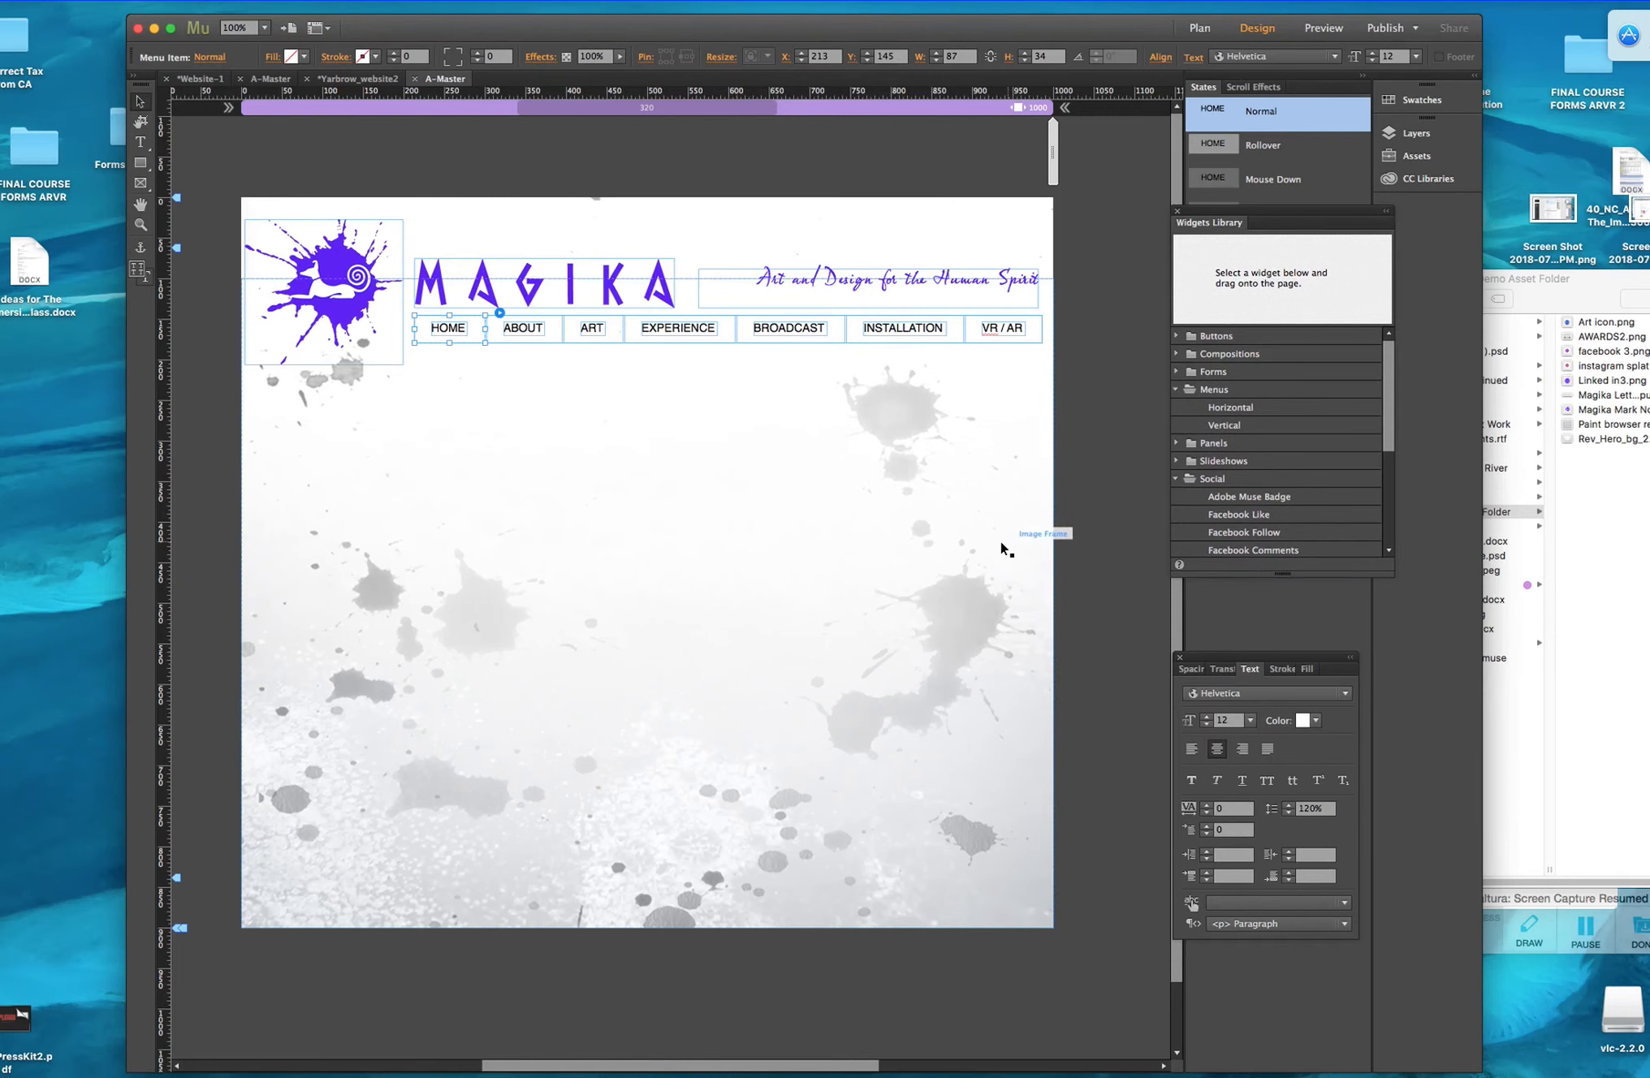
Preview the master page in the browser, narrow the browser window to check the fluid layout, and return to Muse.
{"action": "left_click", "coordinate": [0, 0]}
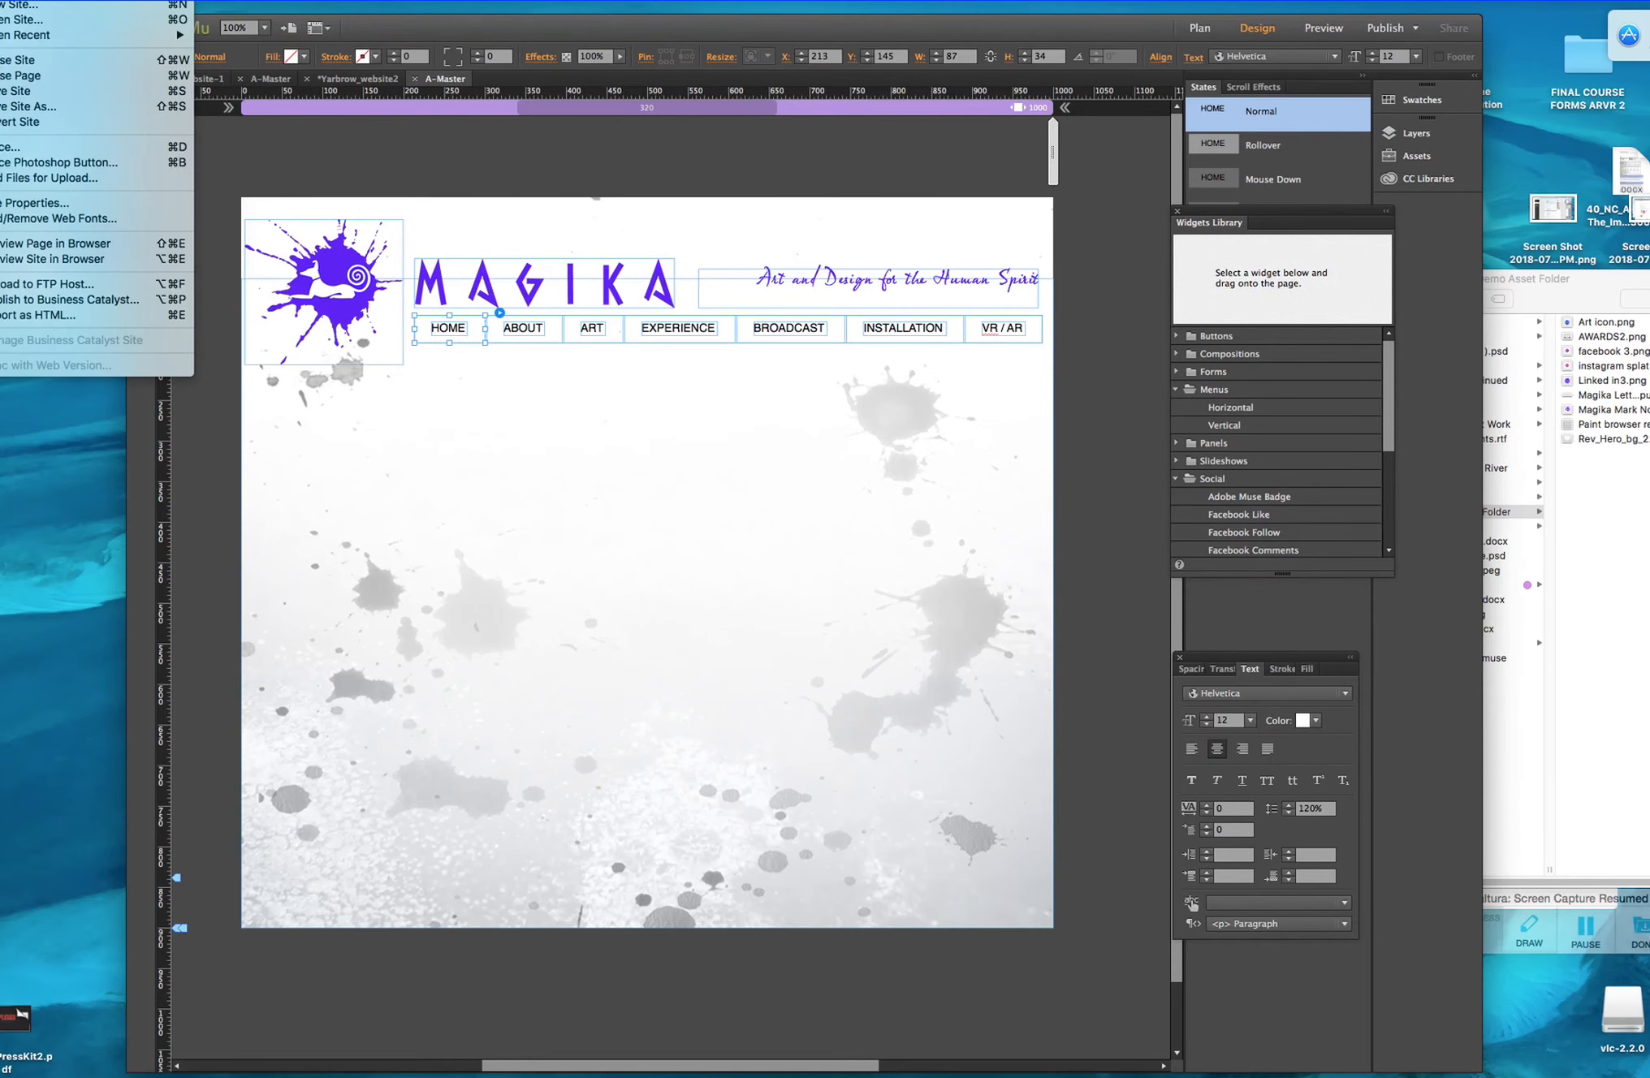
{"action": "left_click", "coordinate": [31, 244]}
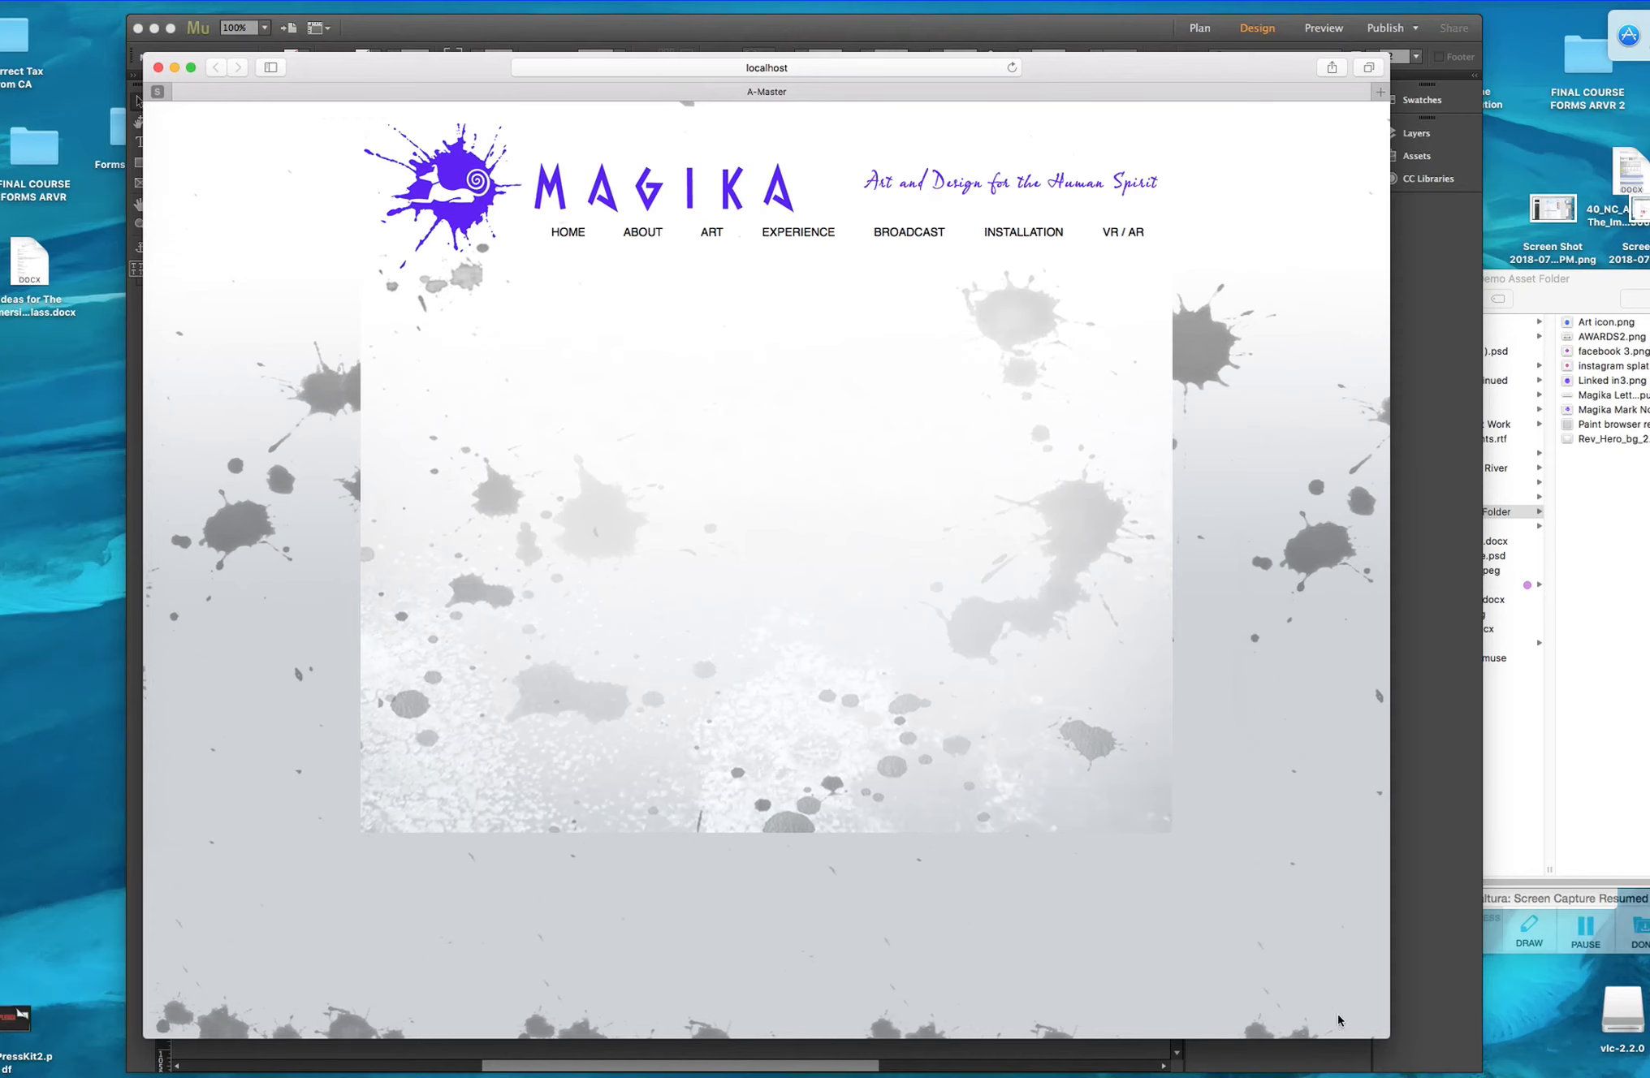
{"action": "left_click_drag", "start_coordinate": [1388, 1033], "coordinate": [1161, 926]}
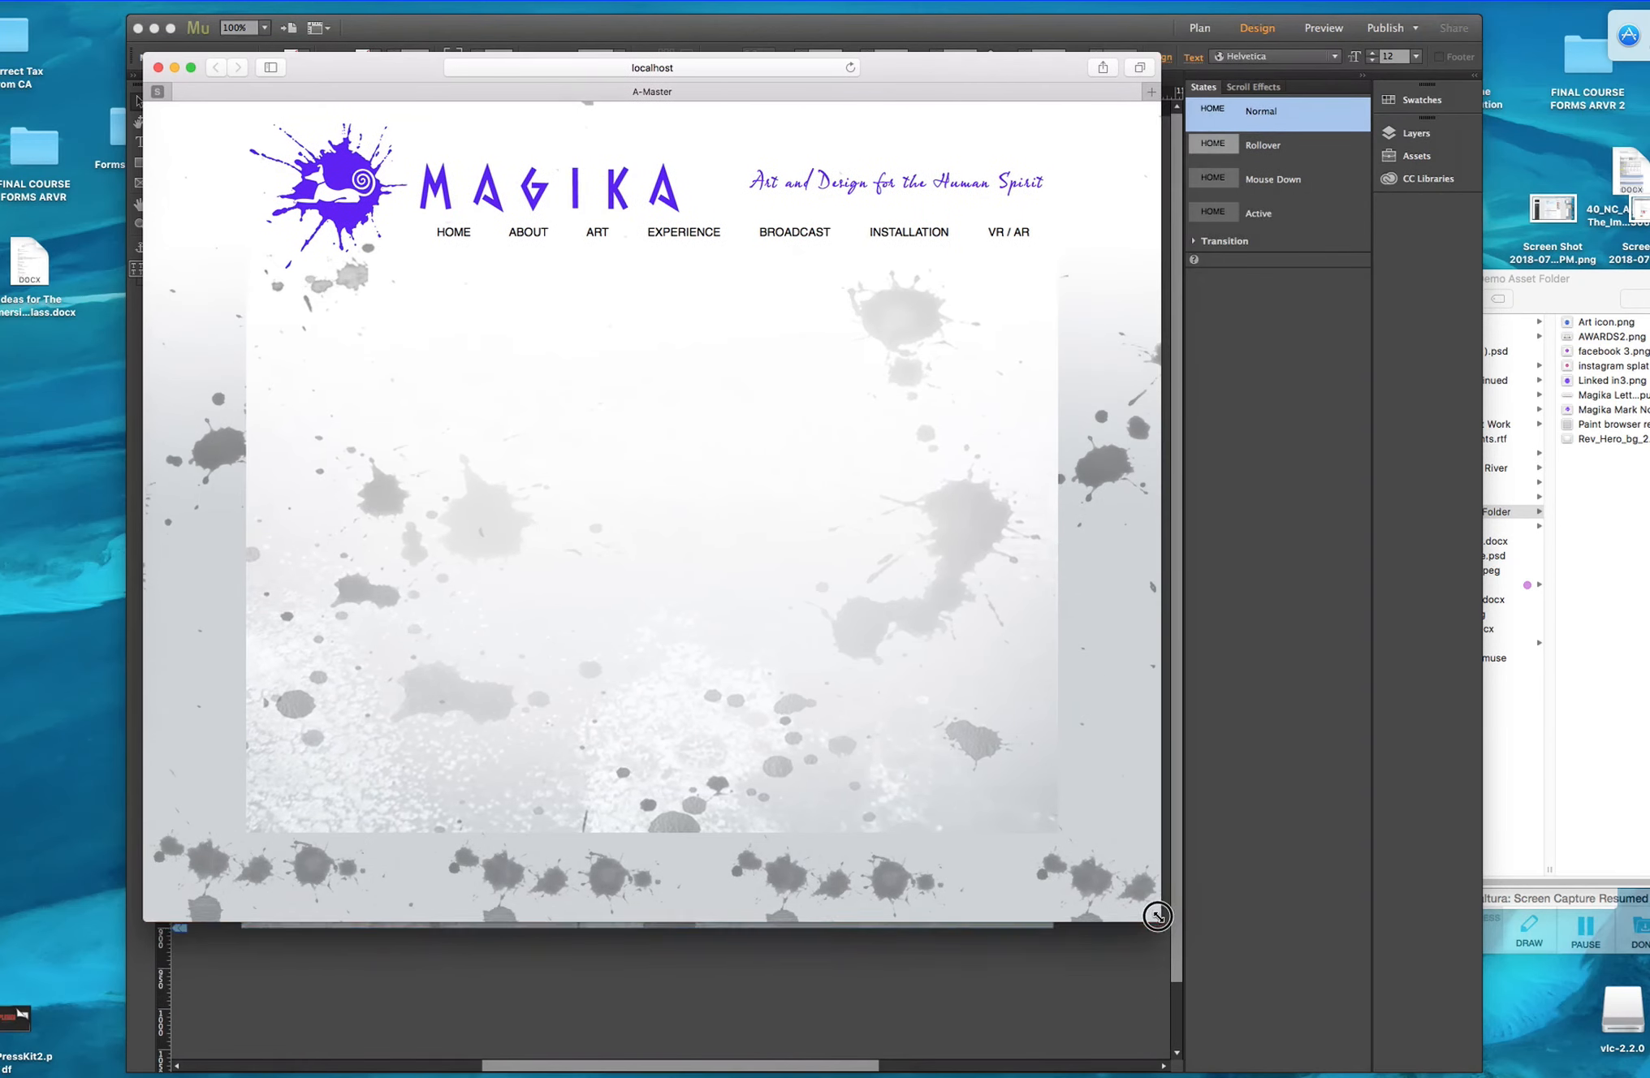
{"action": "left_click", "coordinate": [1232, 921]}
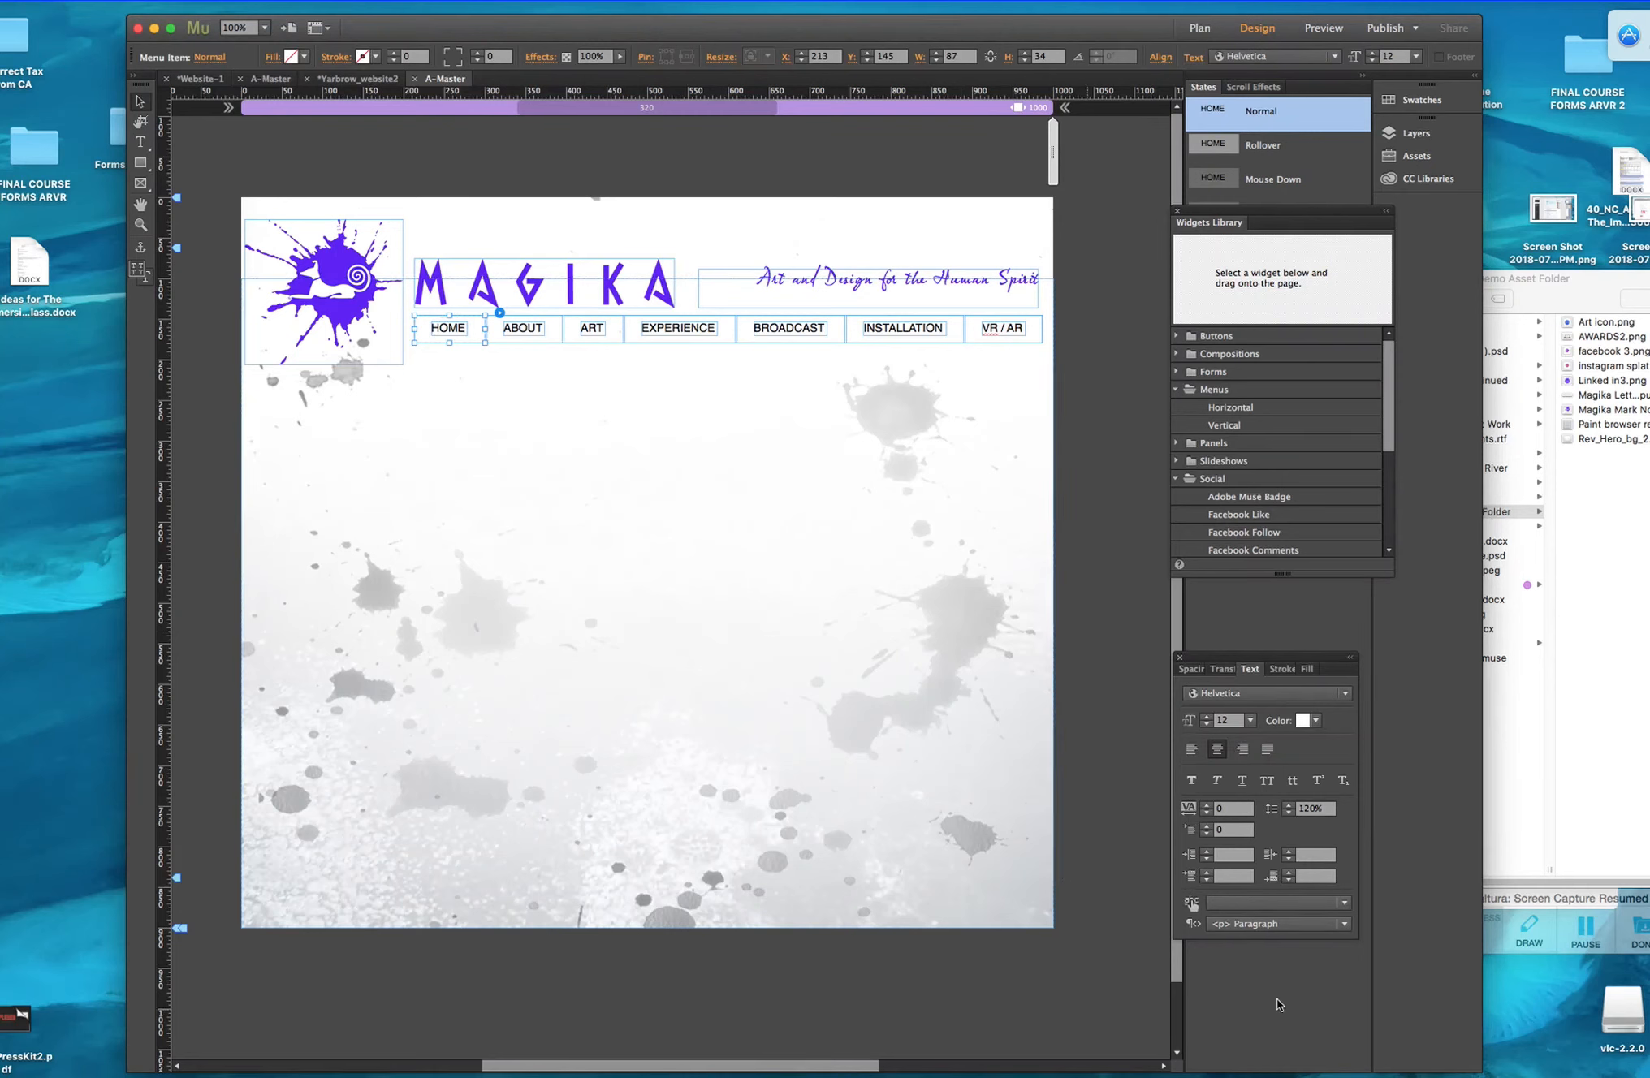
{"action": "left_click", "coordinate": [1587, 933]}
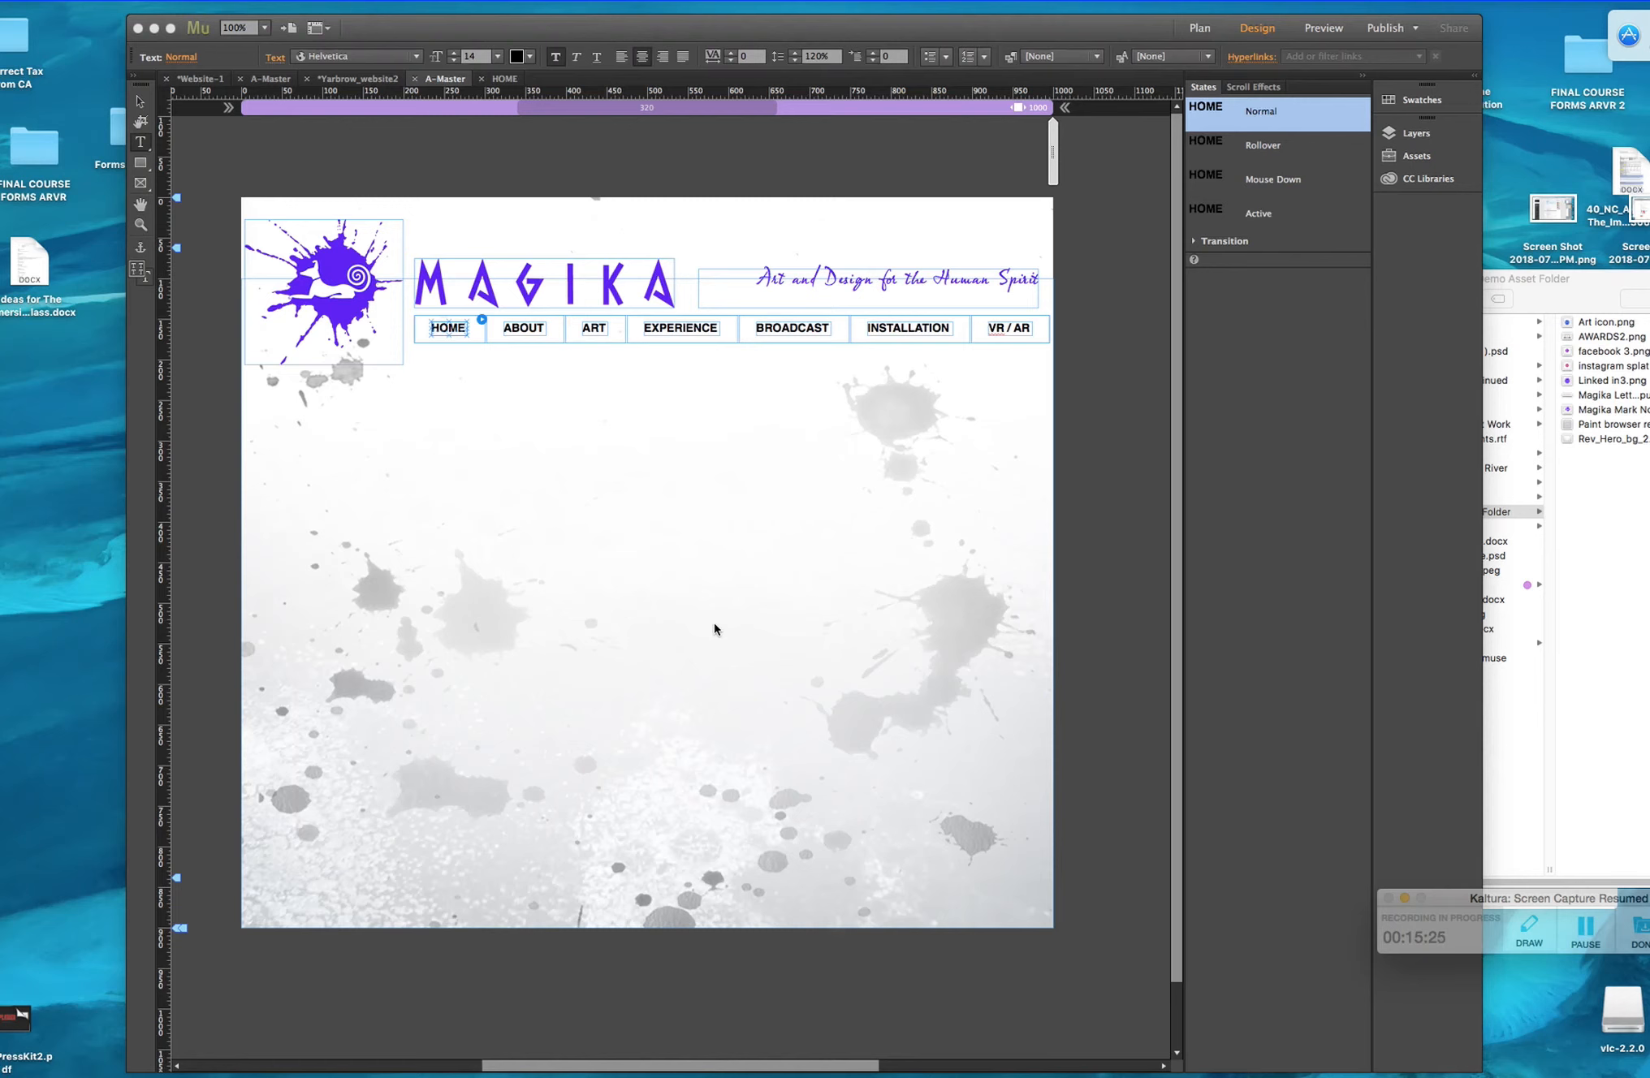
Set the HOME menu item's fill to none in the Active state.
{"action": "left_click", "coordinate": [1218, 213]}
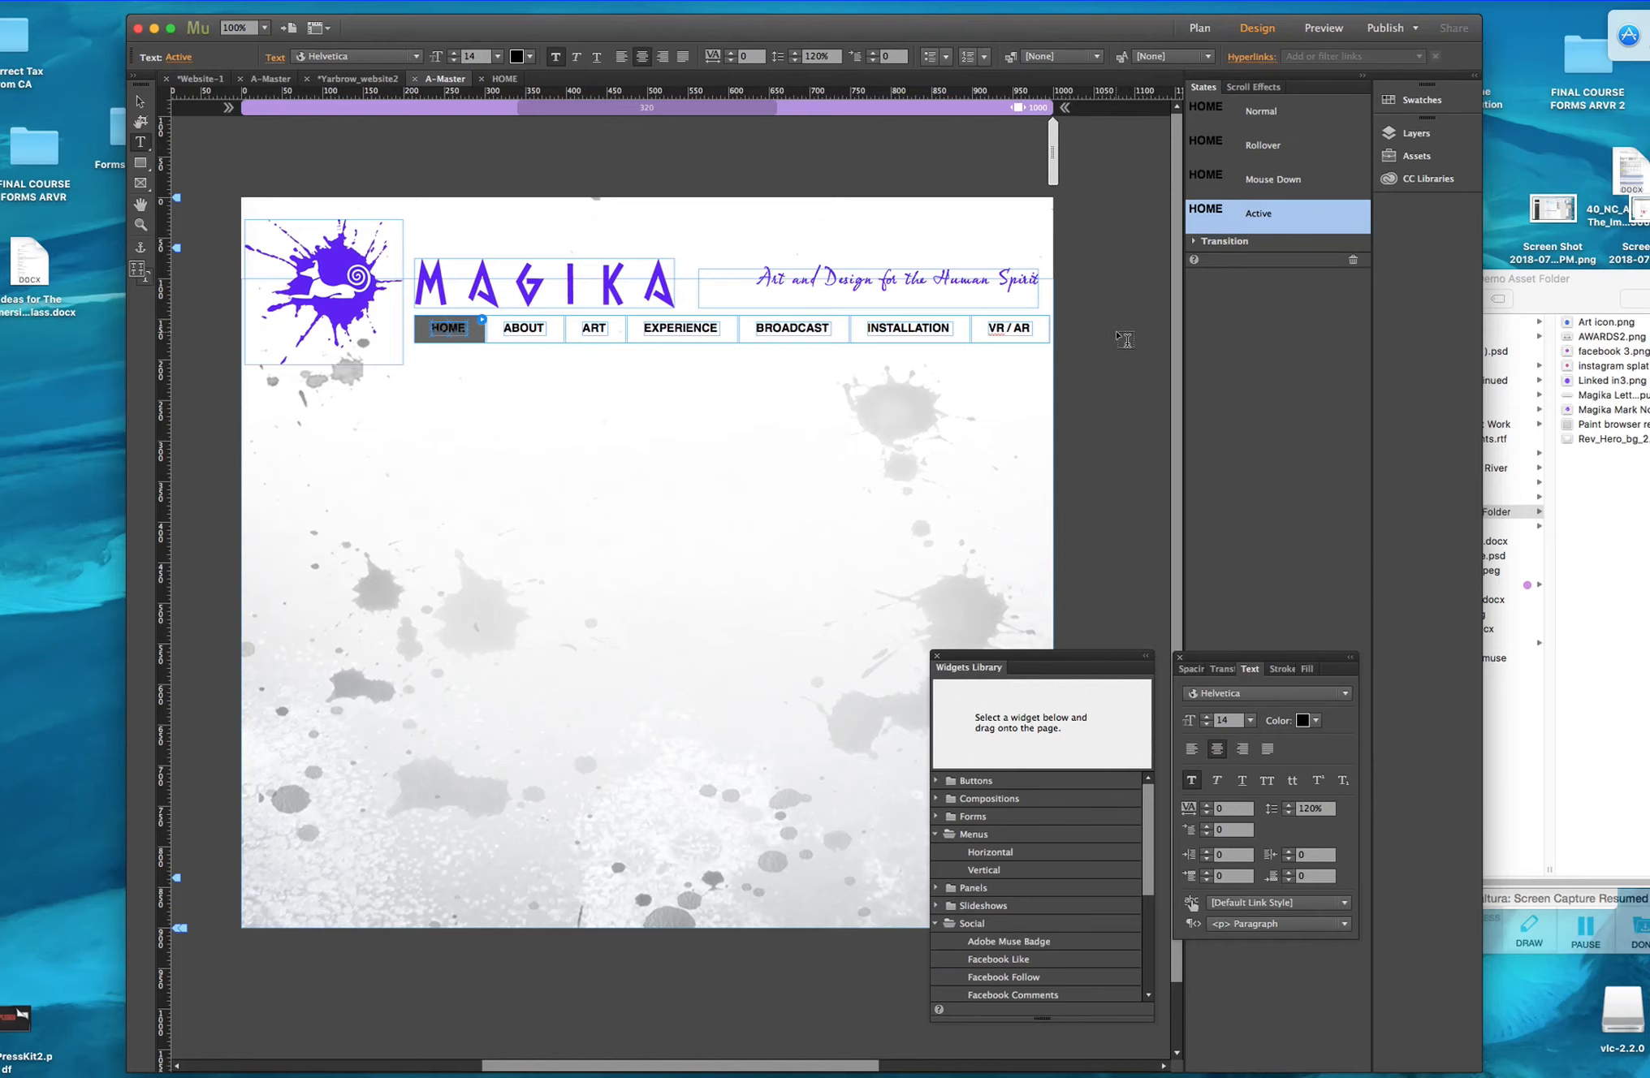
{"action": "left_click", "coordinate": [150, 104]}
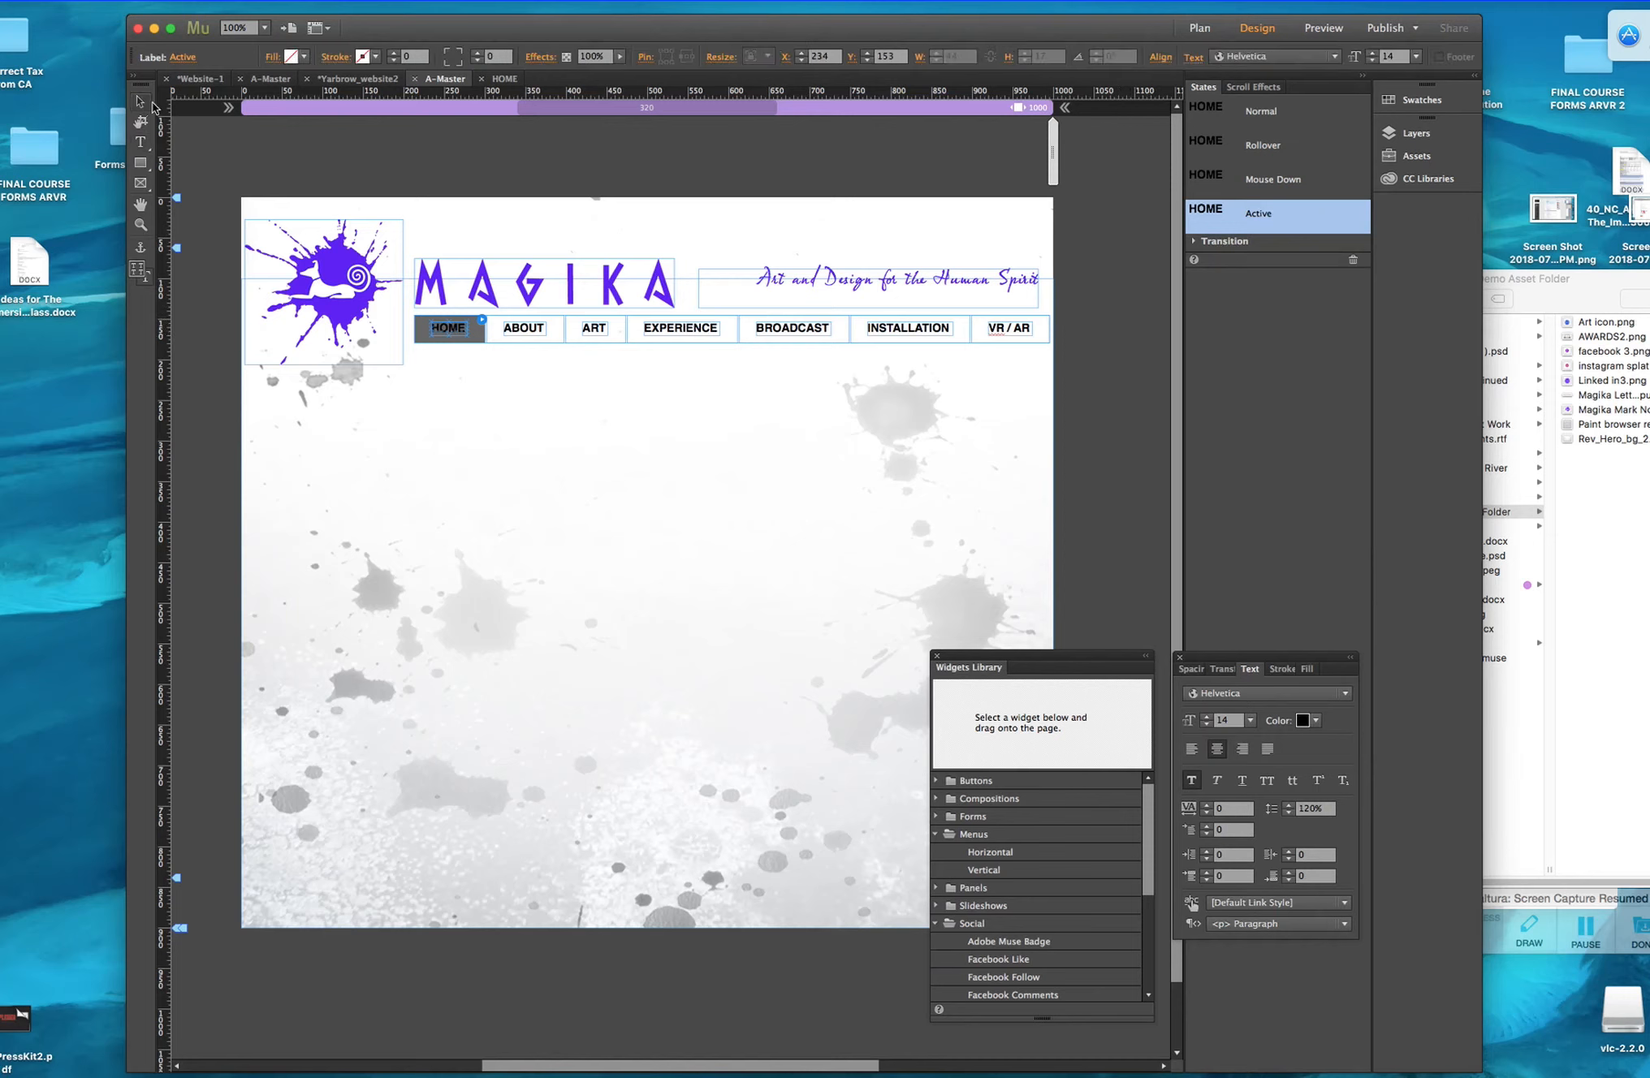
{"action": "left_click", "coordinate": [439, 329]}
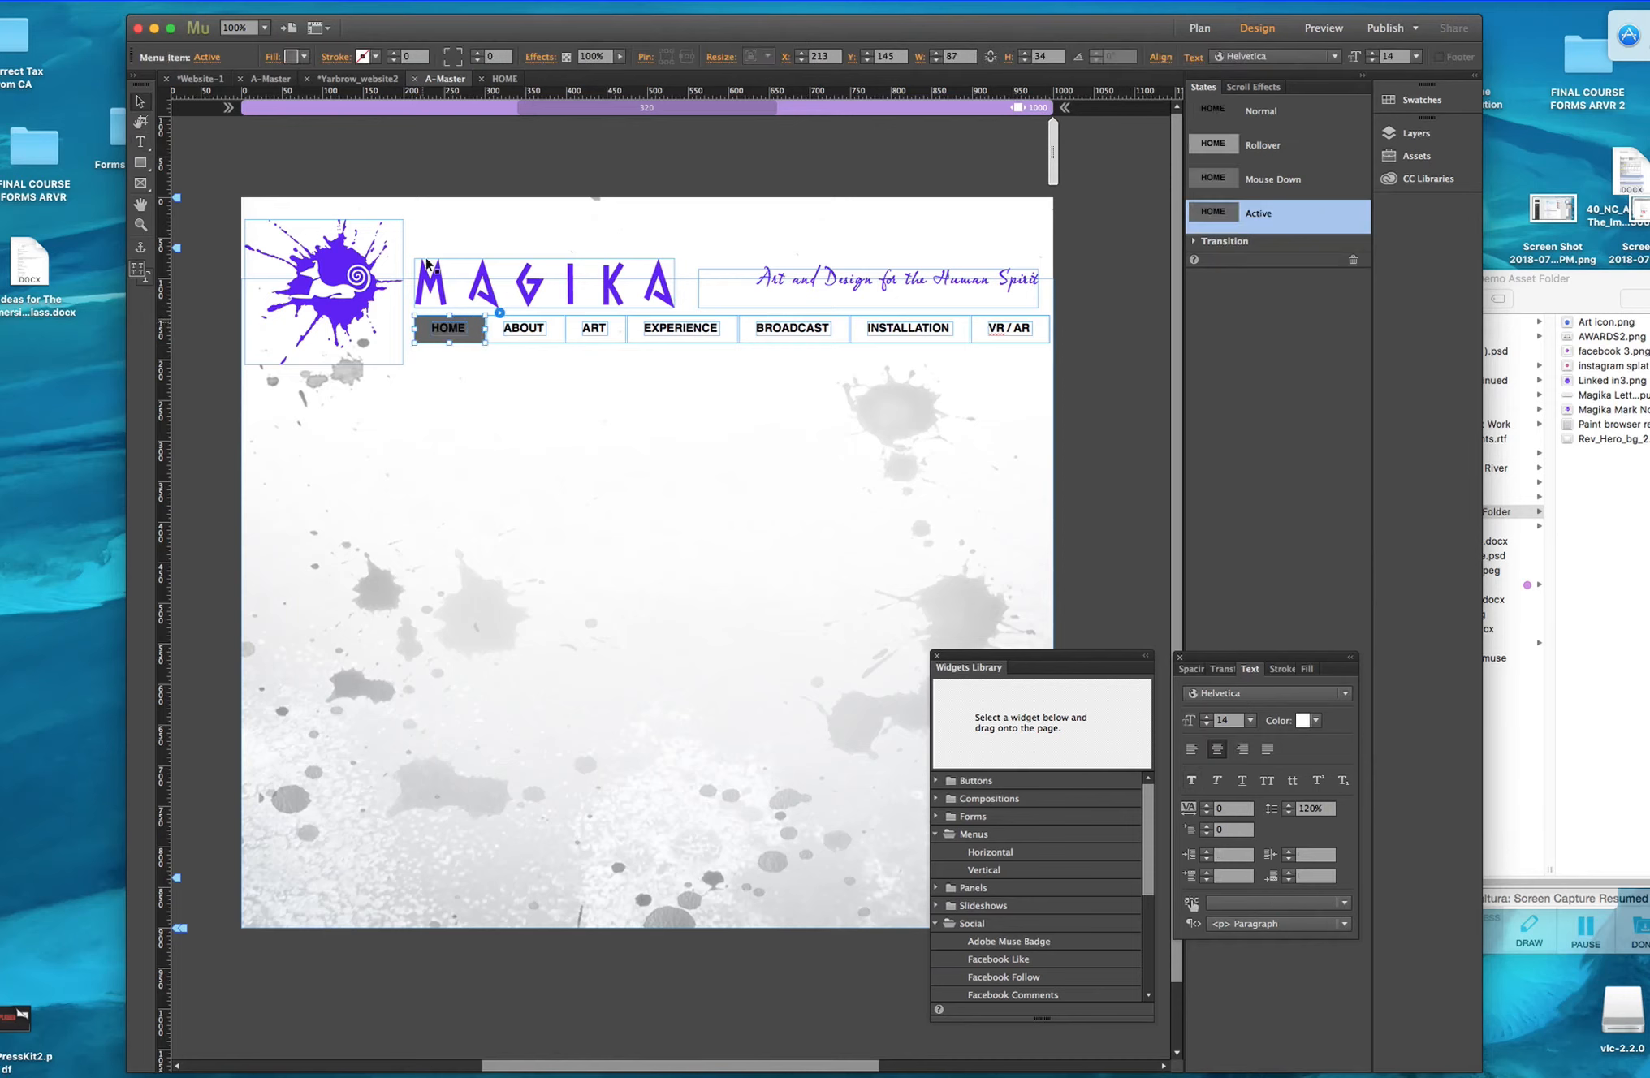
{"action": "left_click", "coordinate": [303, 56]}
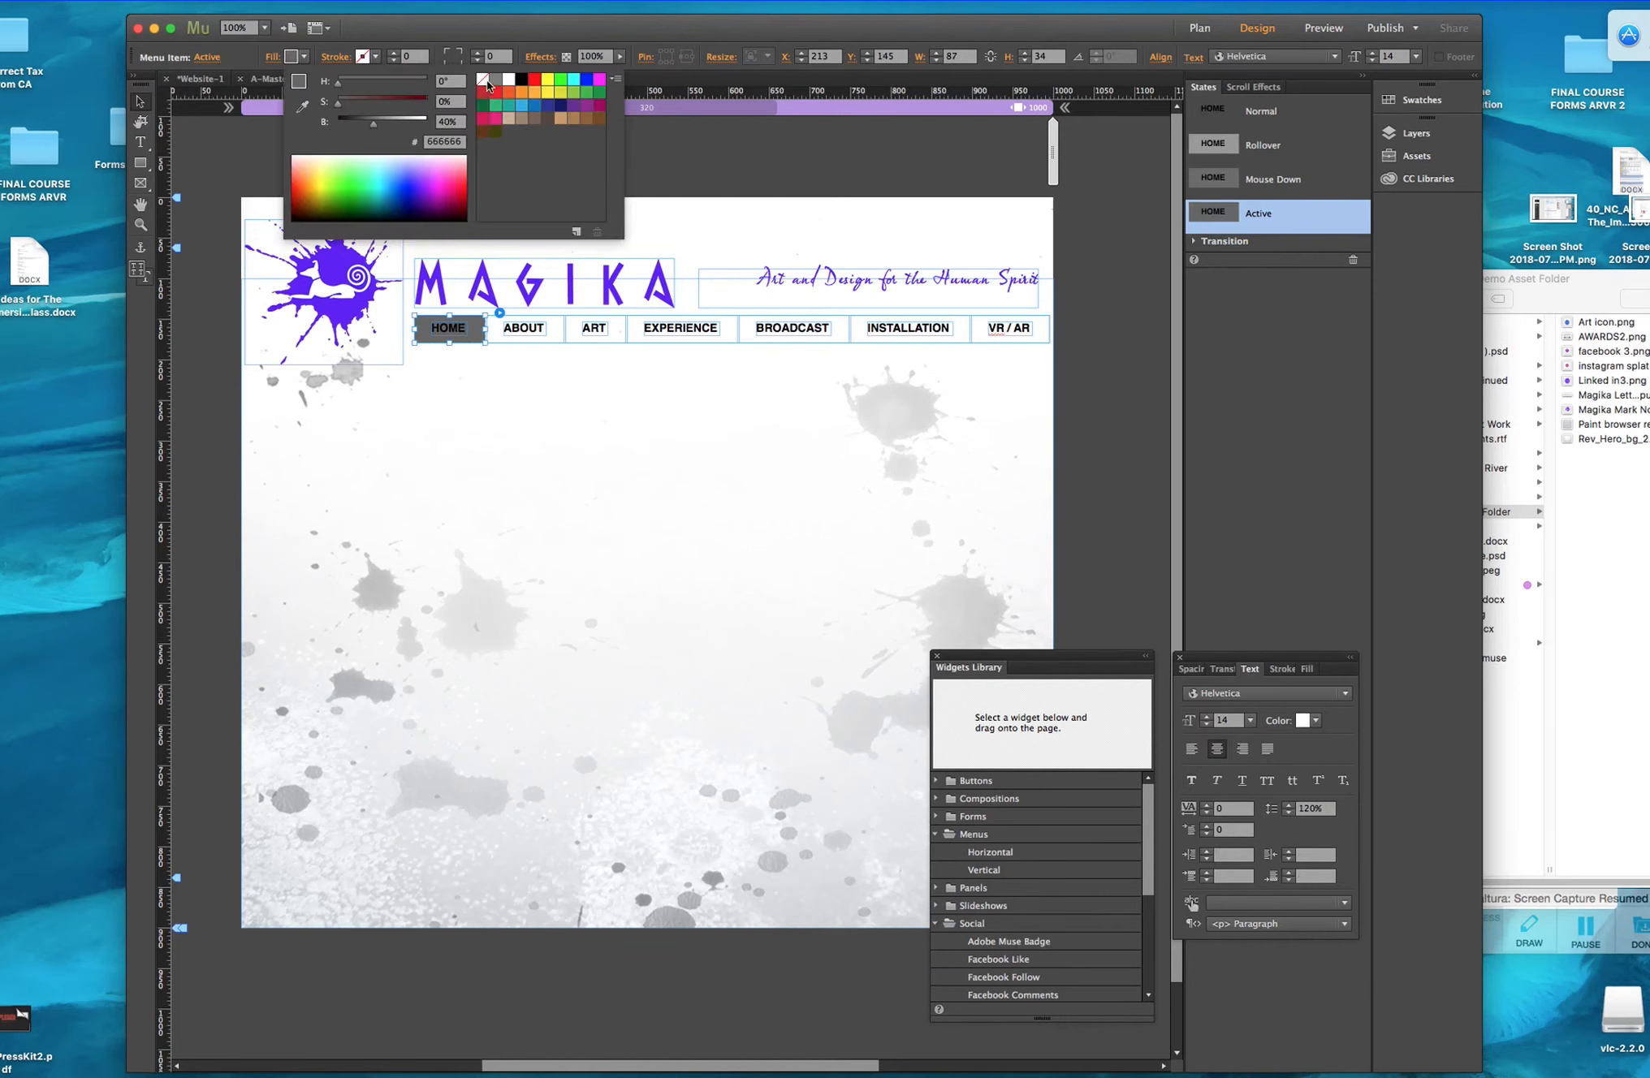
{"action": "left_click", "coordinate": [485, 82]}
{"action": "left_click", "coordinate": [579, 465]}
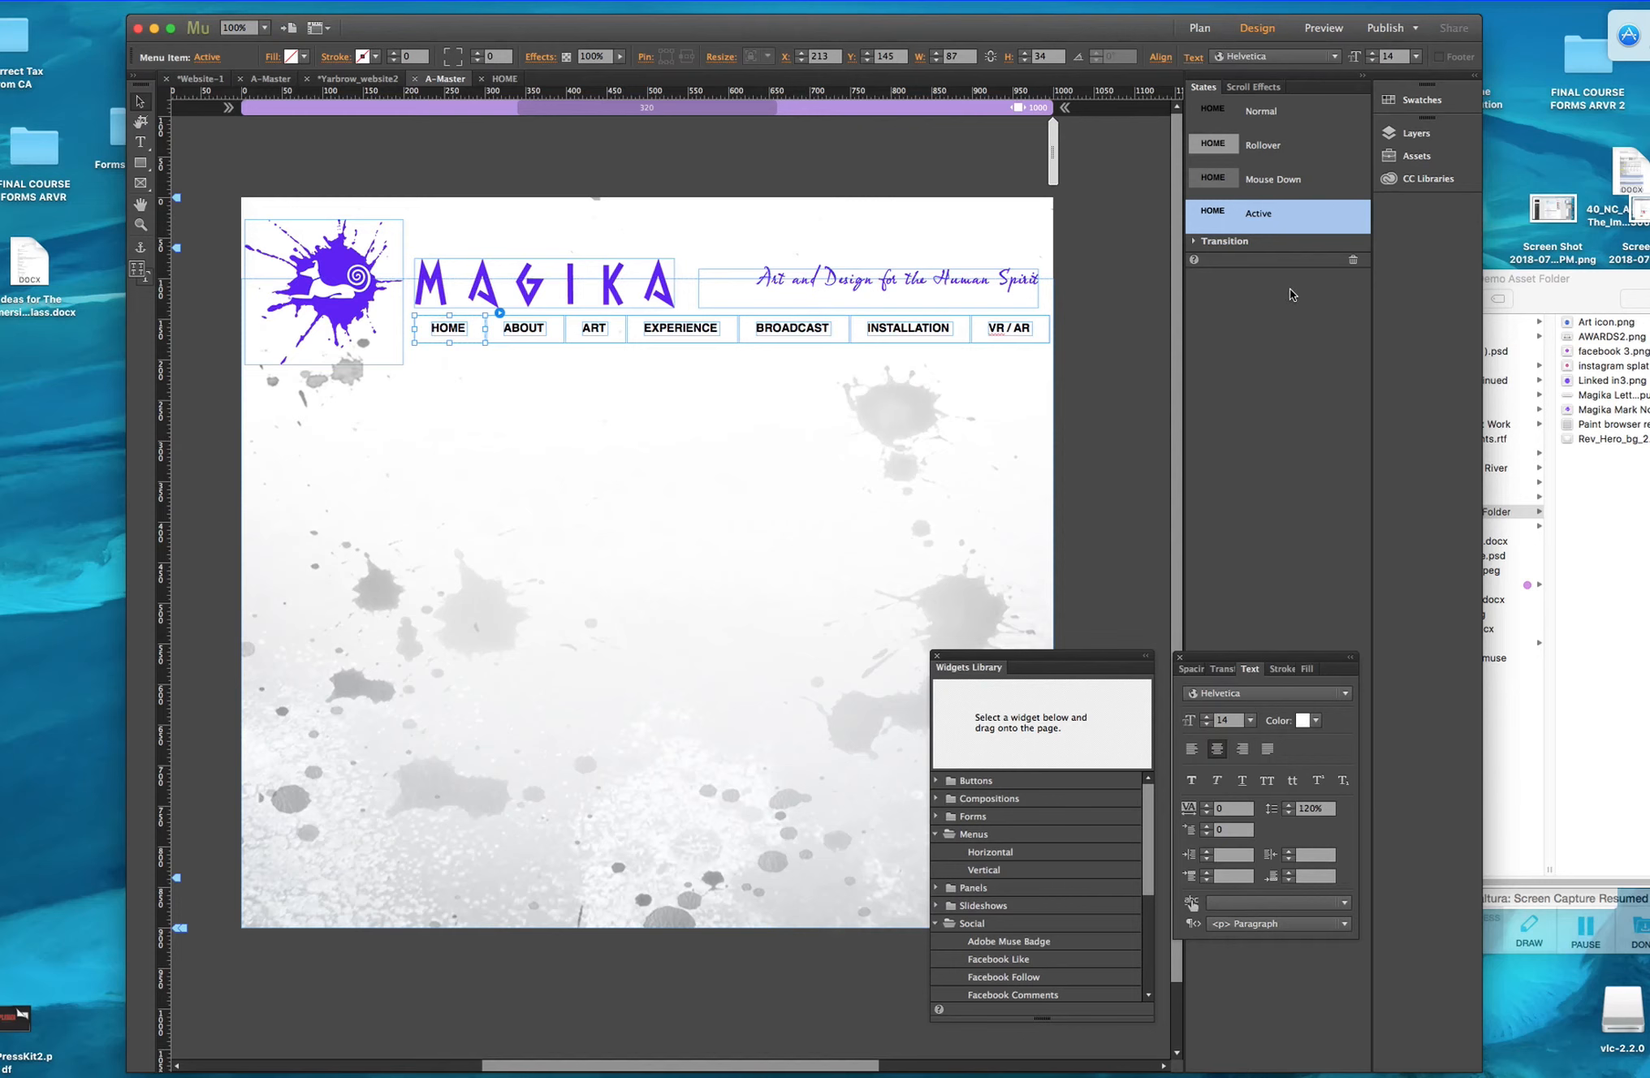
Fill the HOME menu item's Rollover state with the purple sampled from the splat logo.
{"action": "left_click", "coordinate": [1265, 147]}
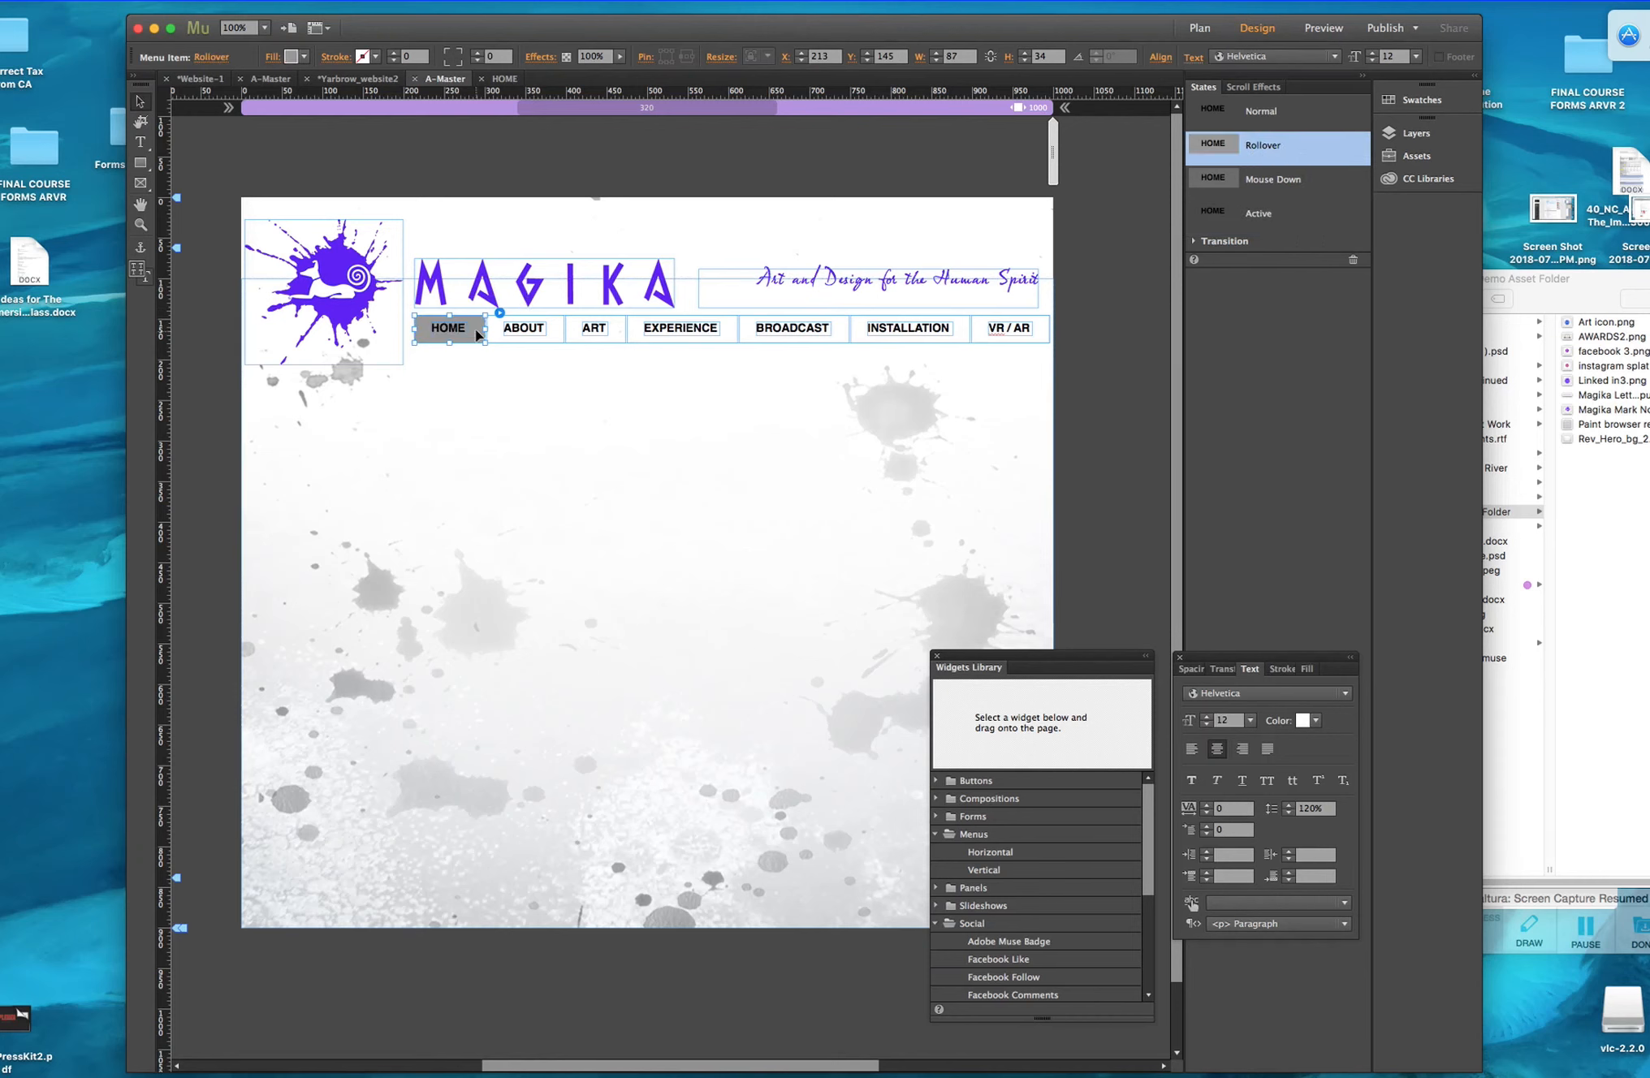
{"action": "left_click", "coordinate": [306, 59]}
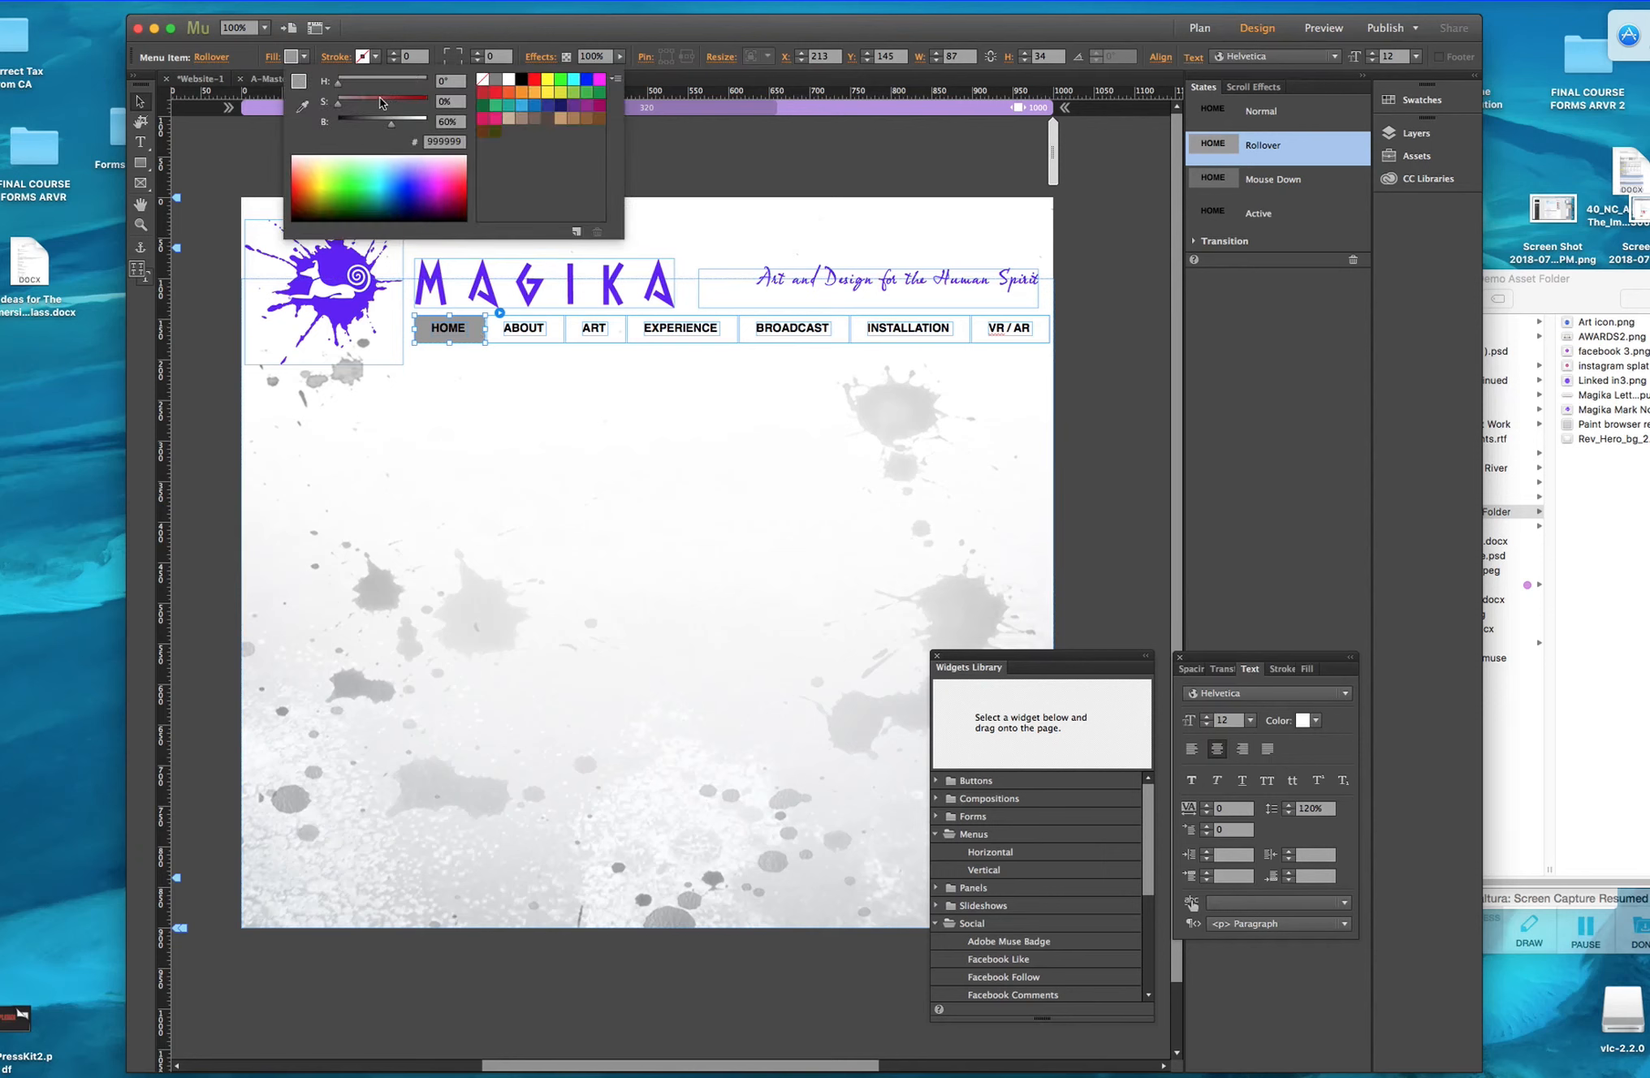
{"action": "left_click", "coordinate": [301, 105]}
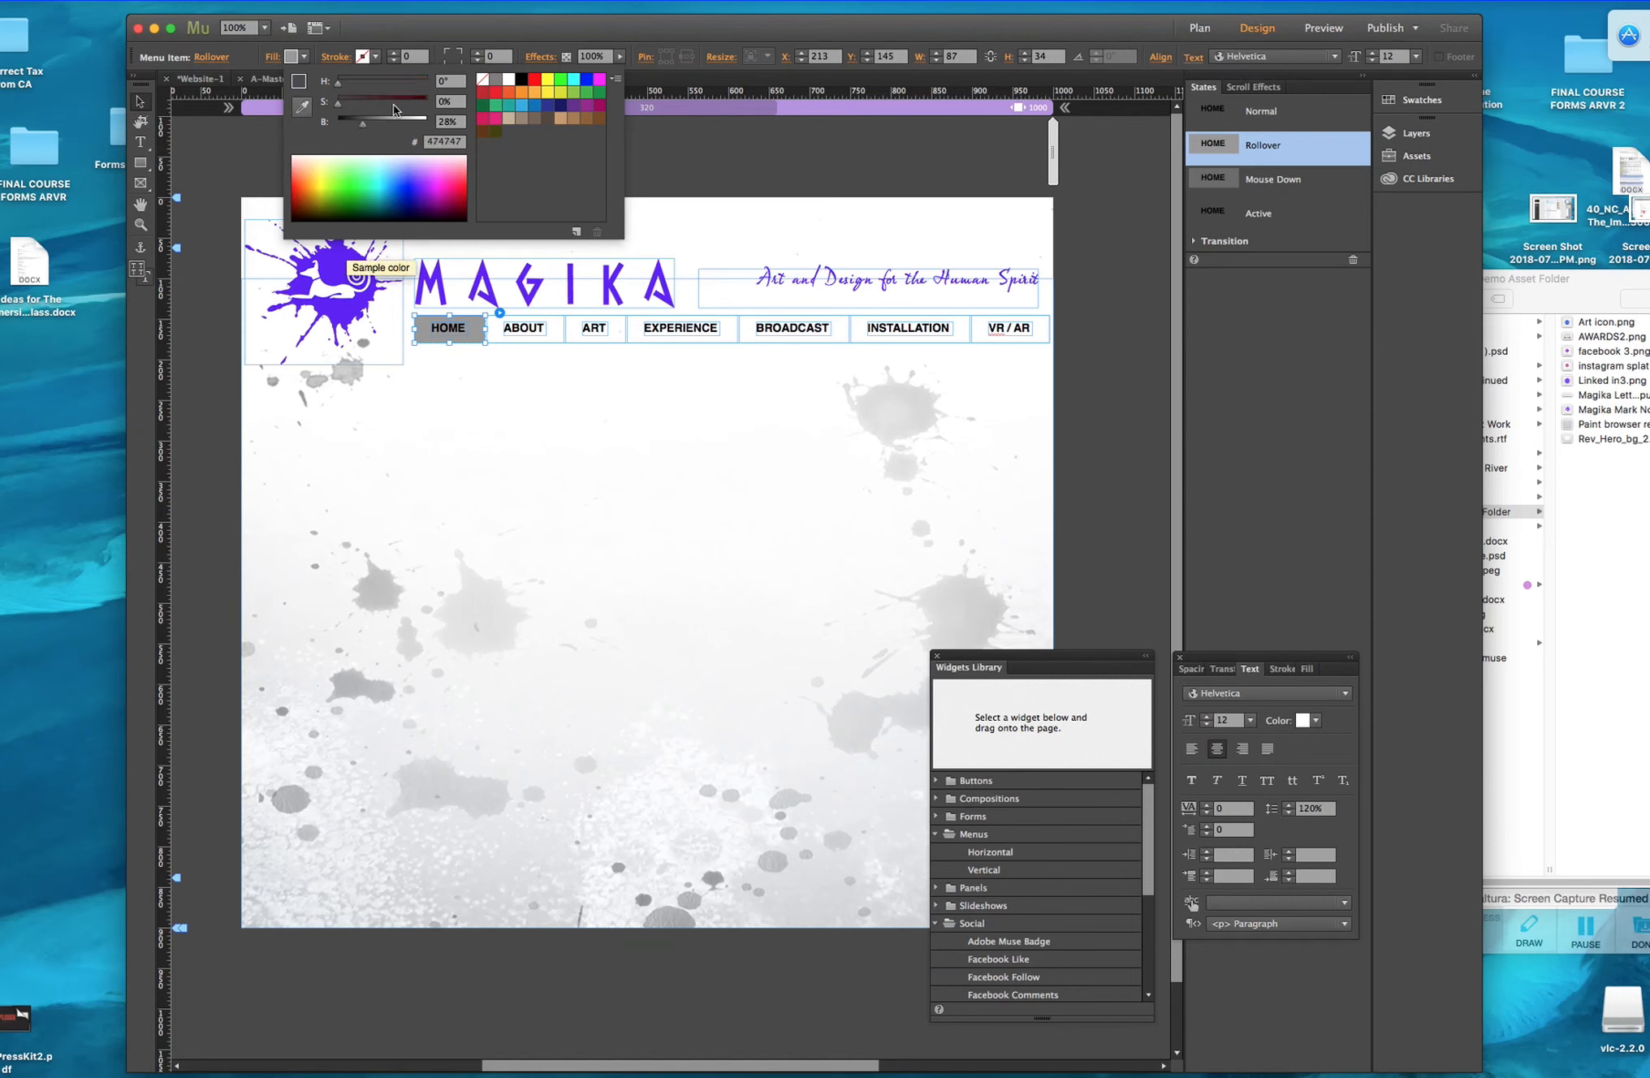
{"action": "left_click", "coordinate": [335, 265]}
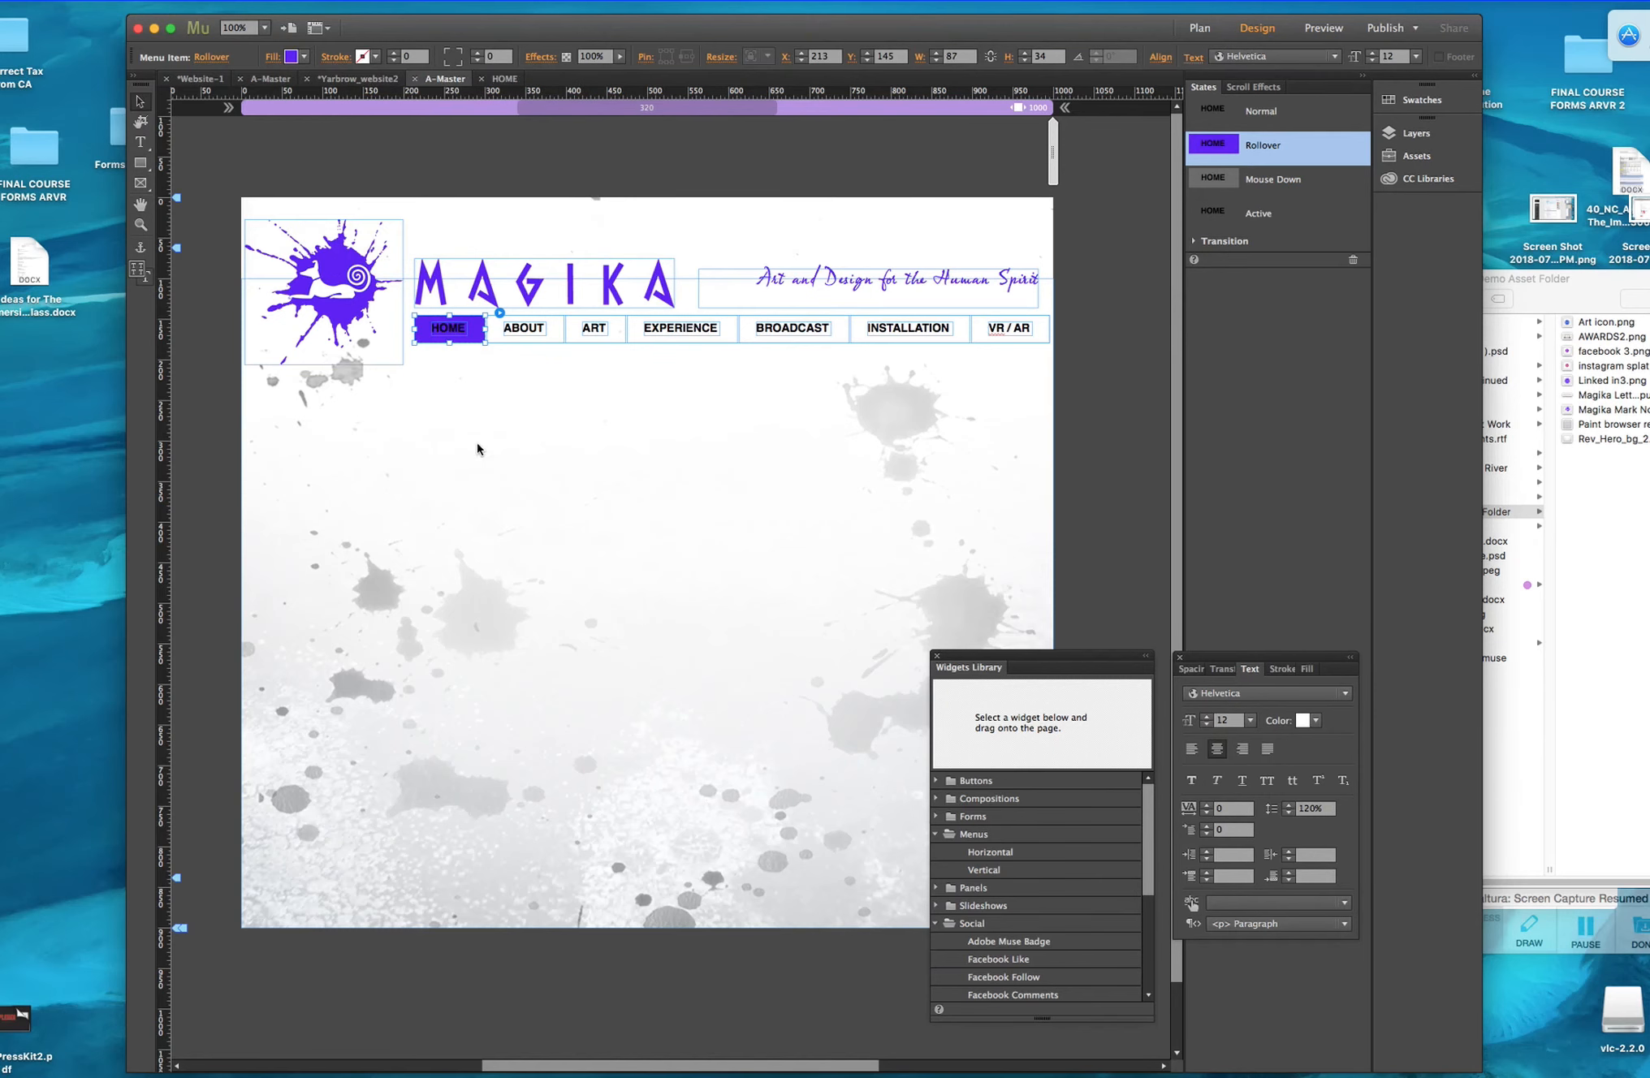
Set the HOME label's text color to white (FFFFFF) in the Rollover state.
{"action": "left_click", "coordinate": [453, 333]}
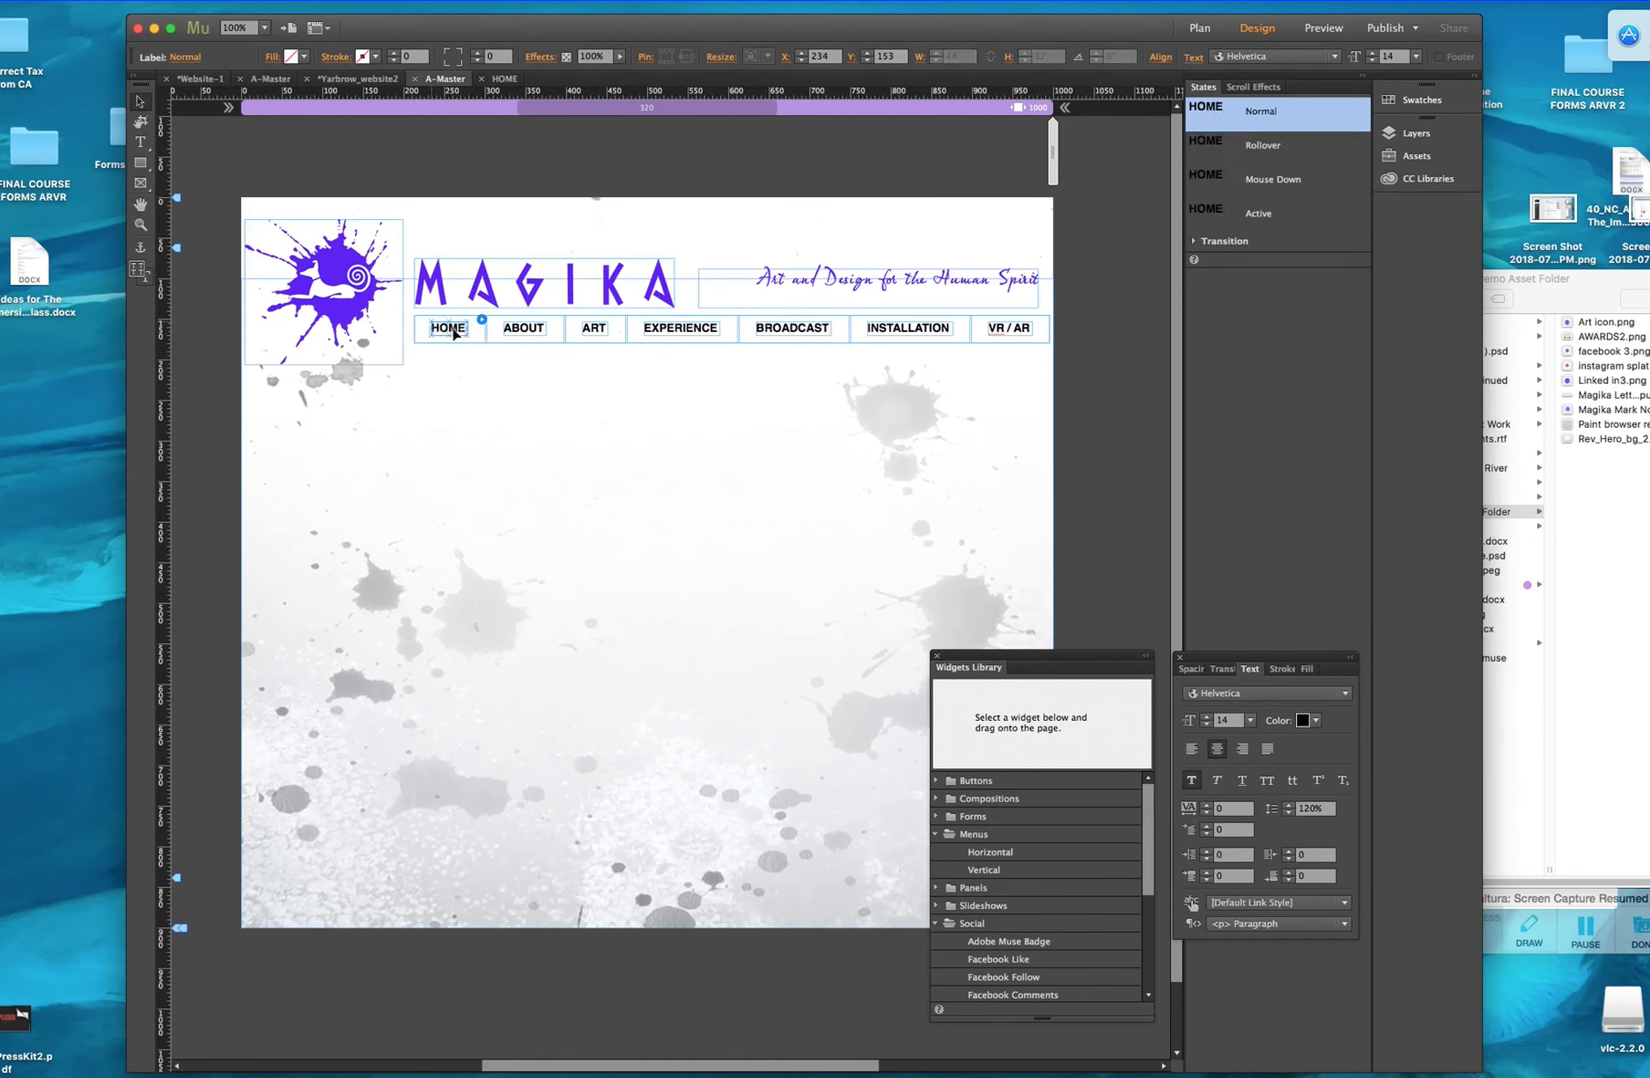
{"action": "left_click", "coordinate": [1214, 145]}
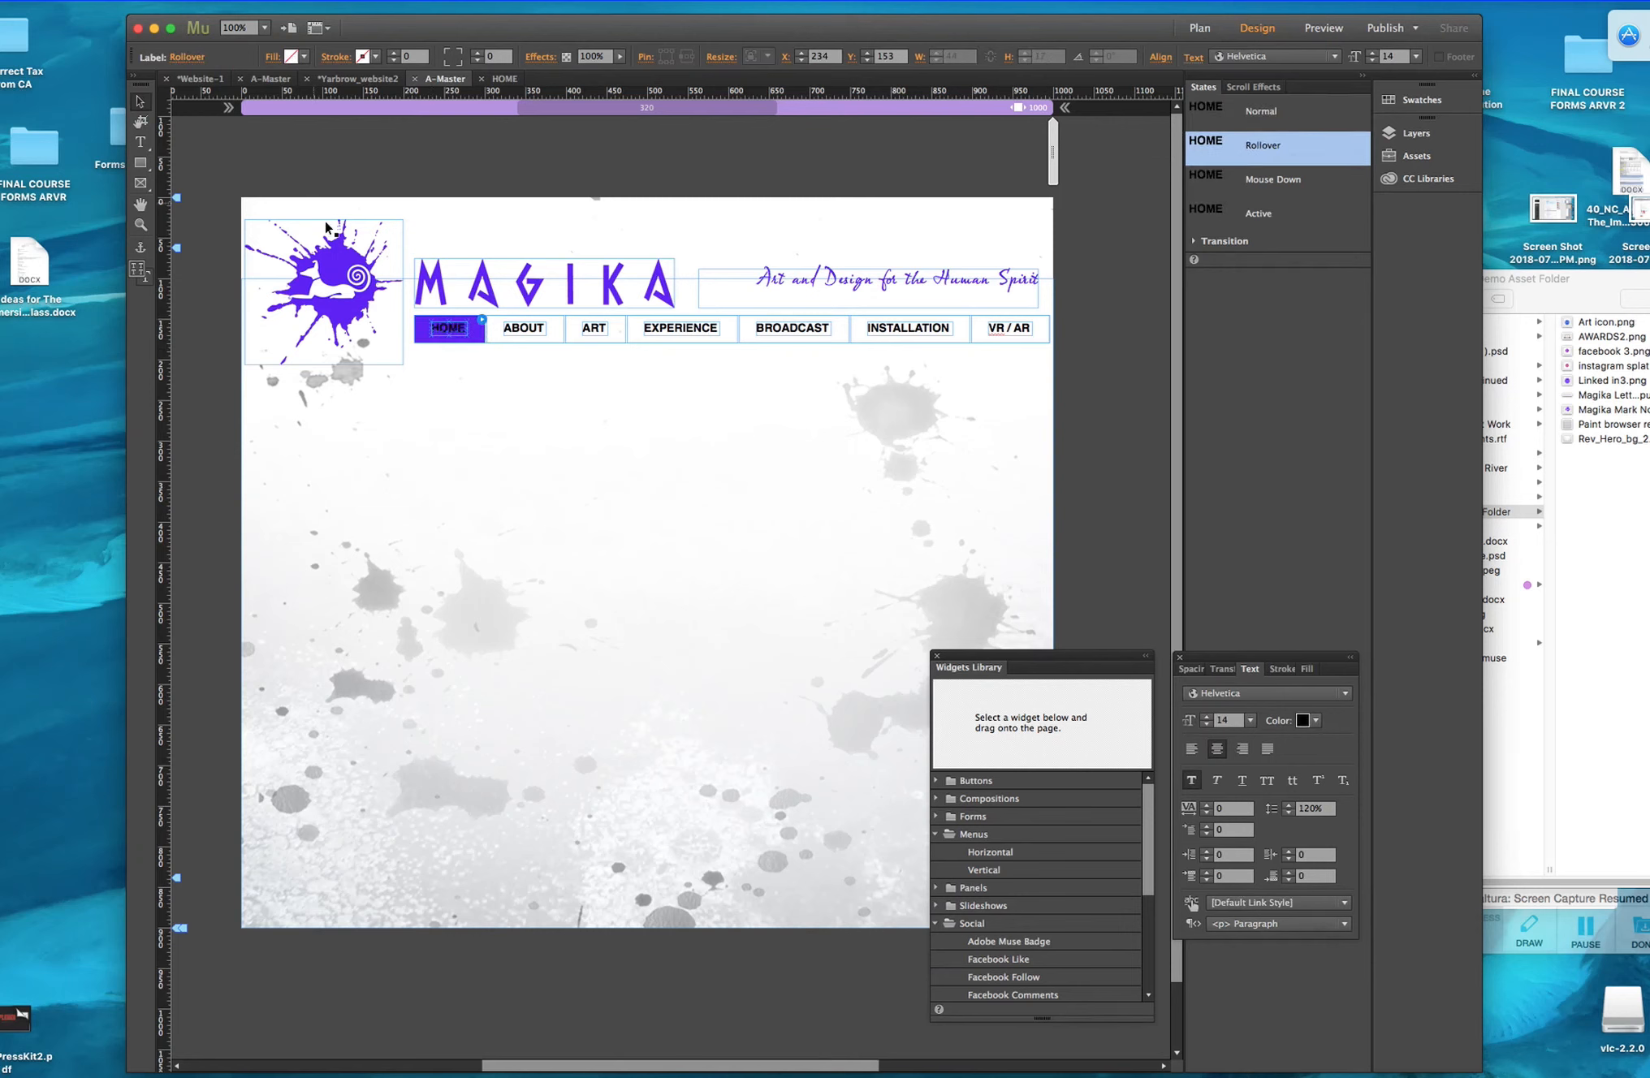
{"action": "left_click", "coordinate": [140, 143]}
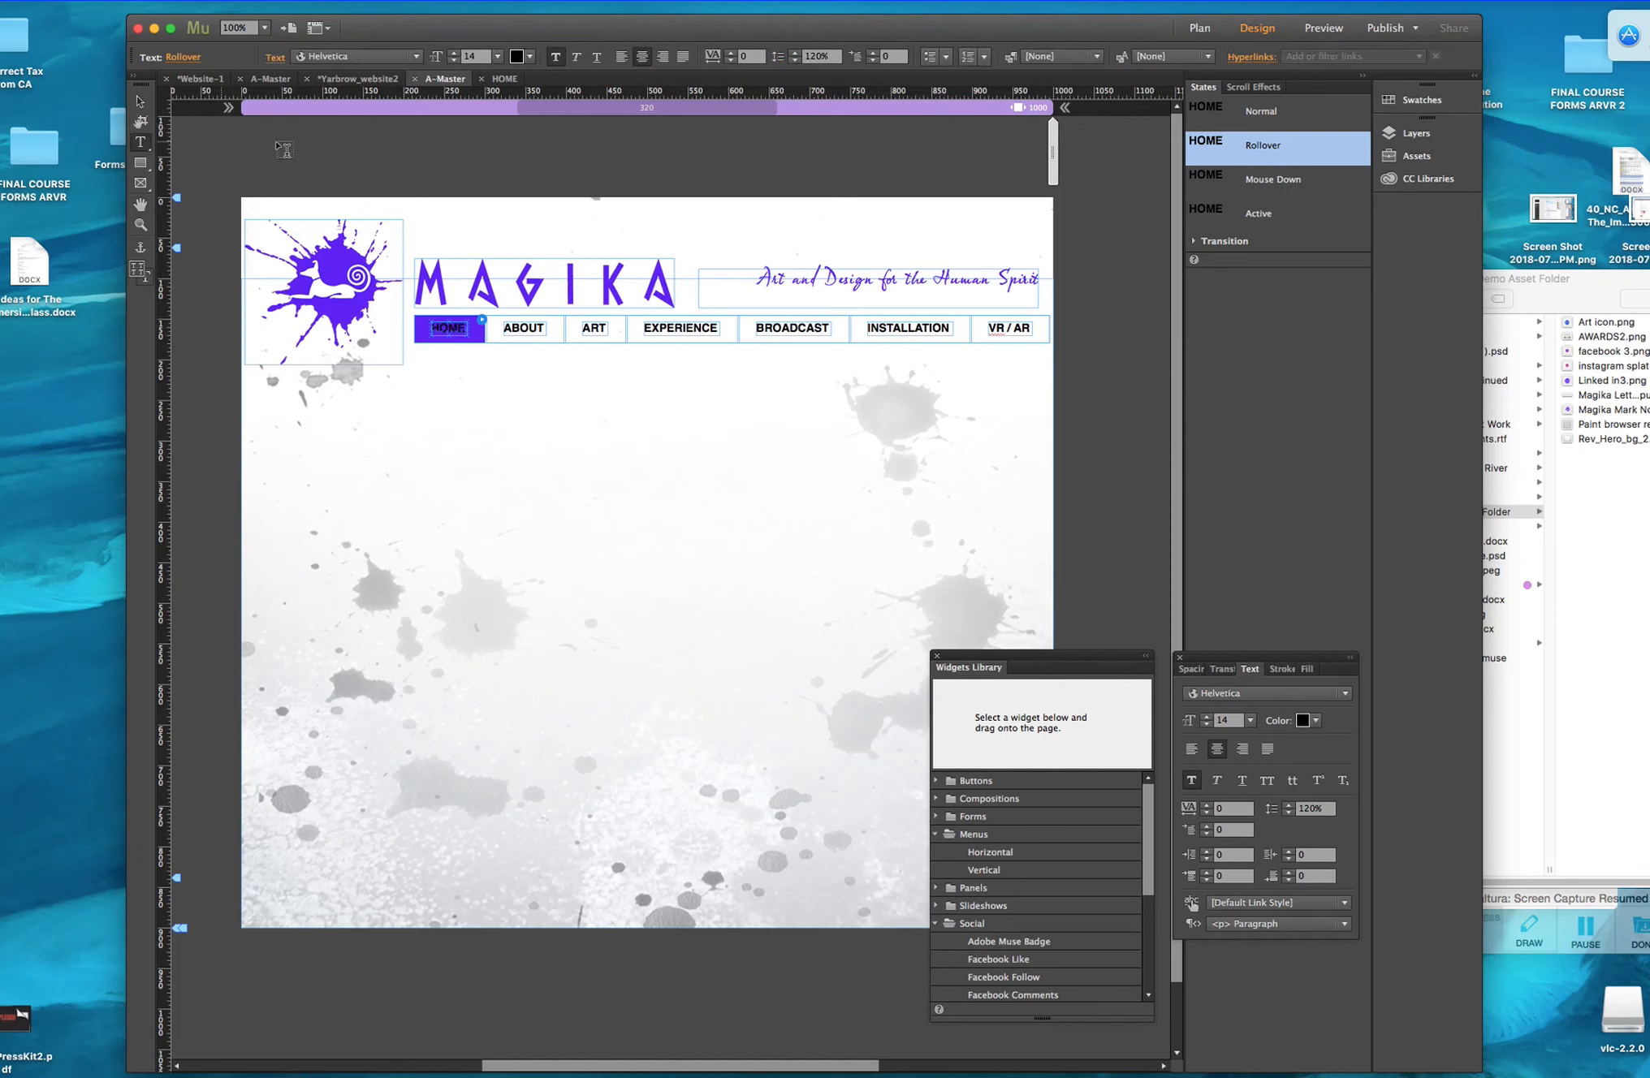
{"action": "left_click", "coordinate": [529, 57]}
{"action": "left_click", "coordinate": [737, 81]}
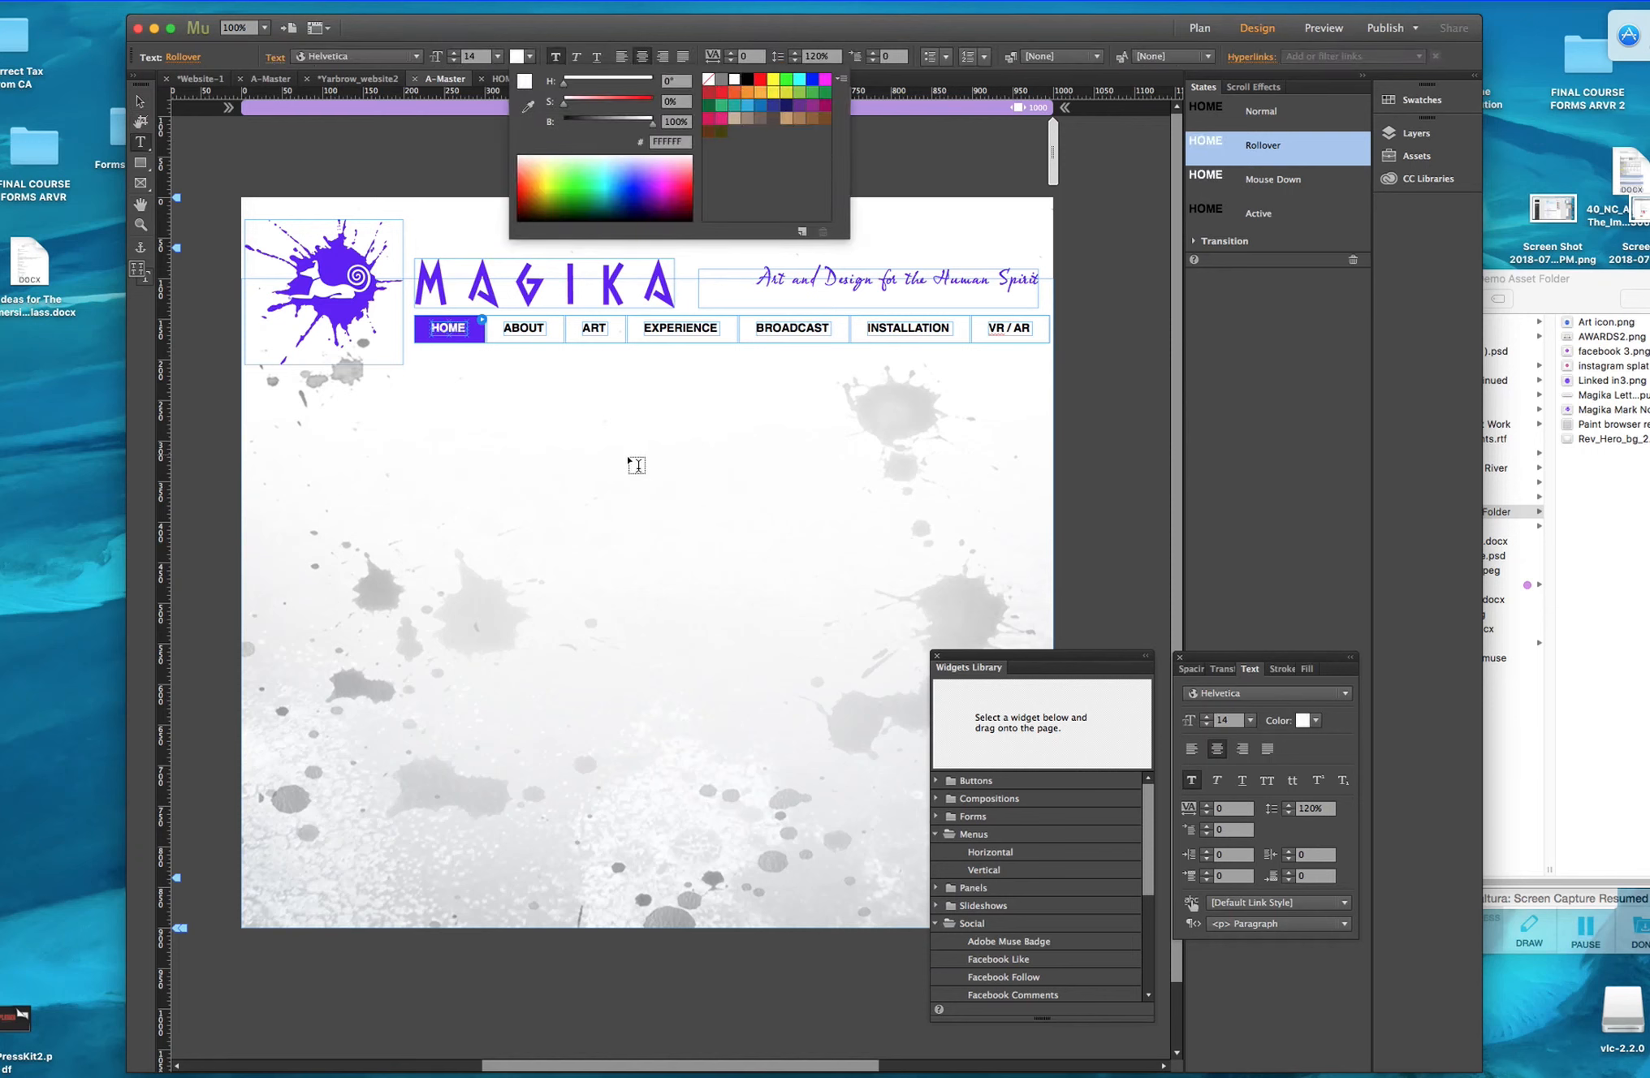
{"action": "left_click", "coordinate": [141, 103]}
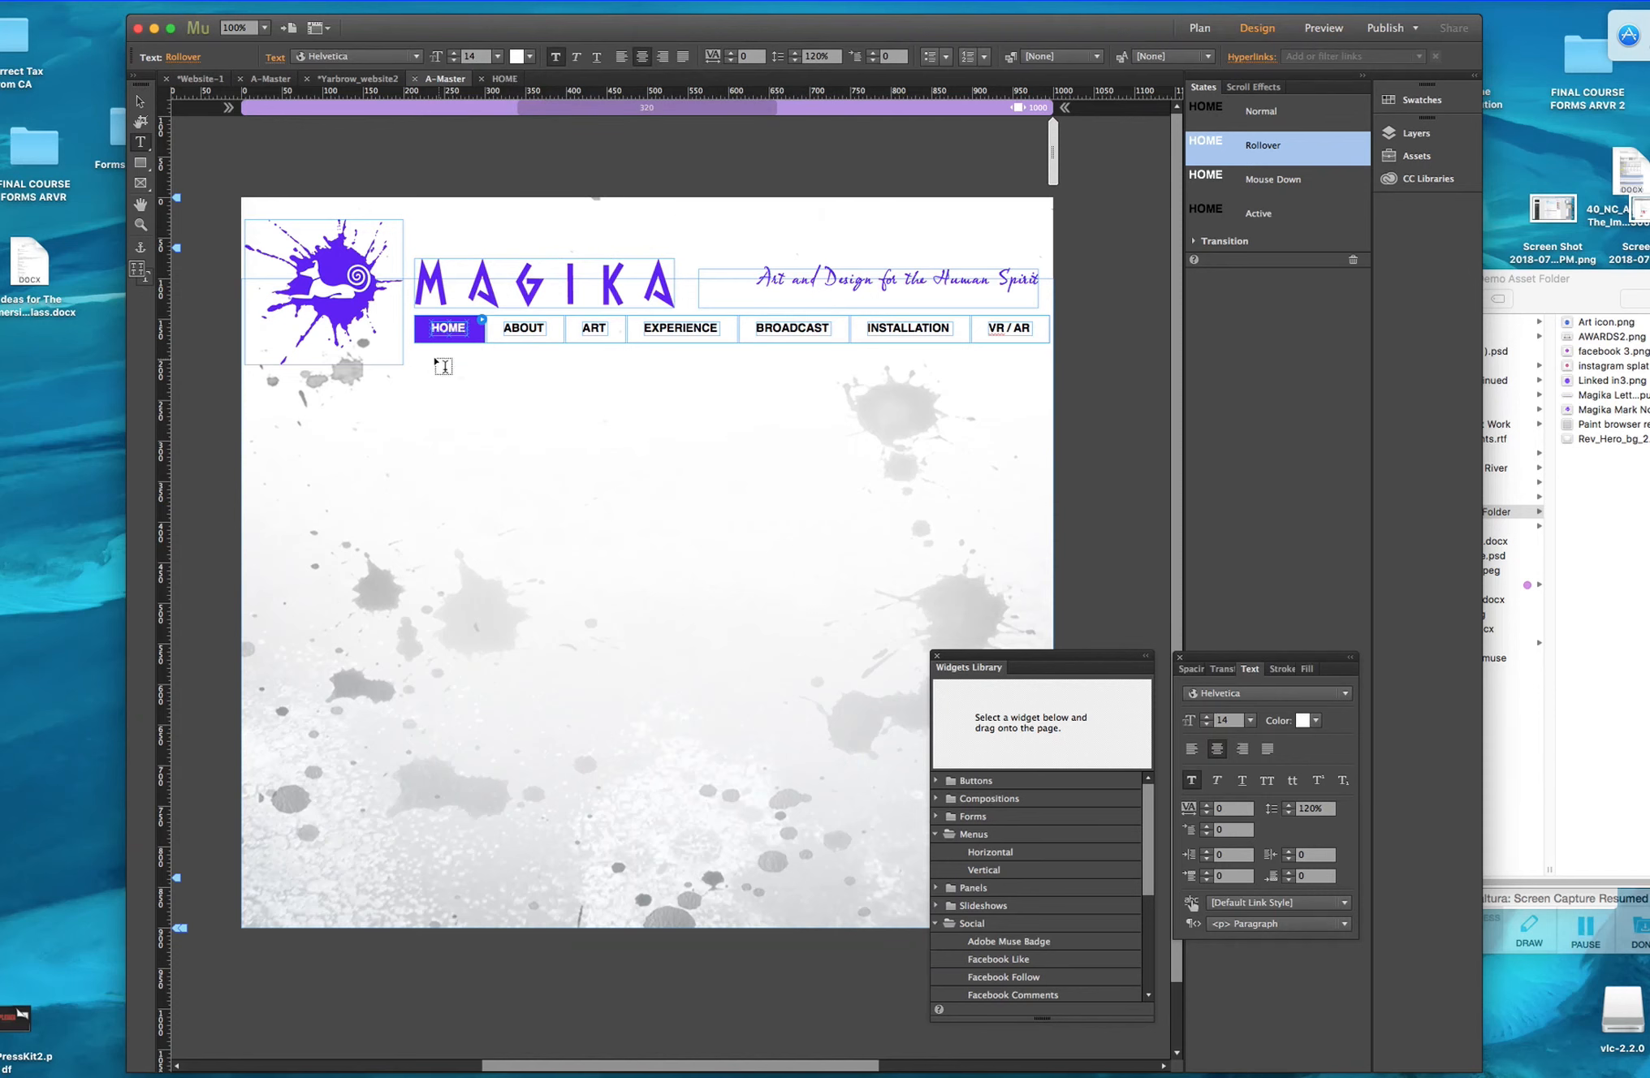
Lighten the HOME menu item's purple Rollover fill by lowering its saturation to about 52%.
{"action": "left_click", "coordinate": [140, 105]}
{"action": "left_click", "coordinate": [420, 339]}
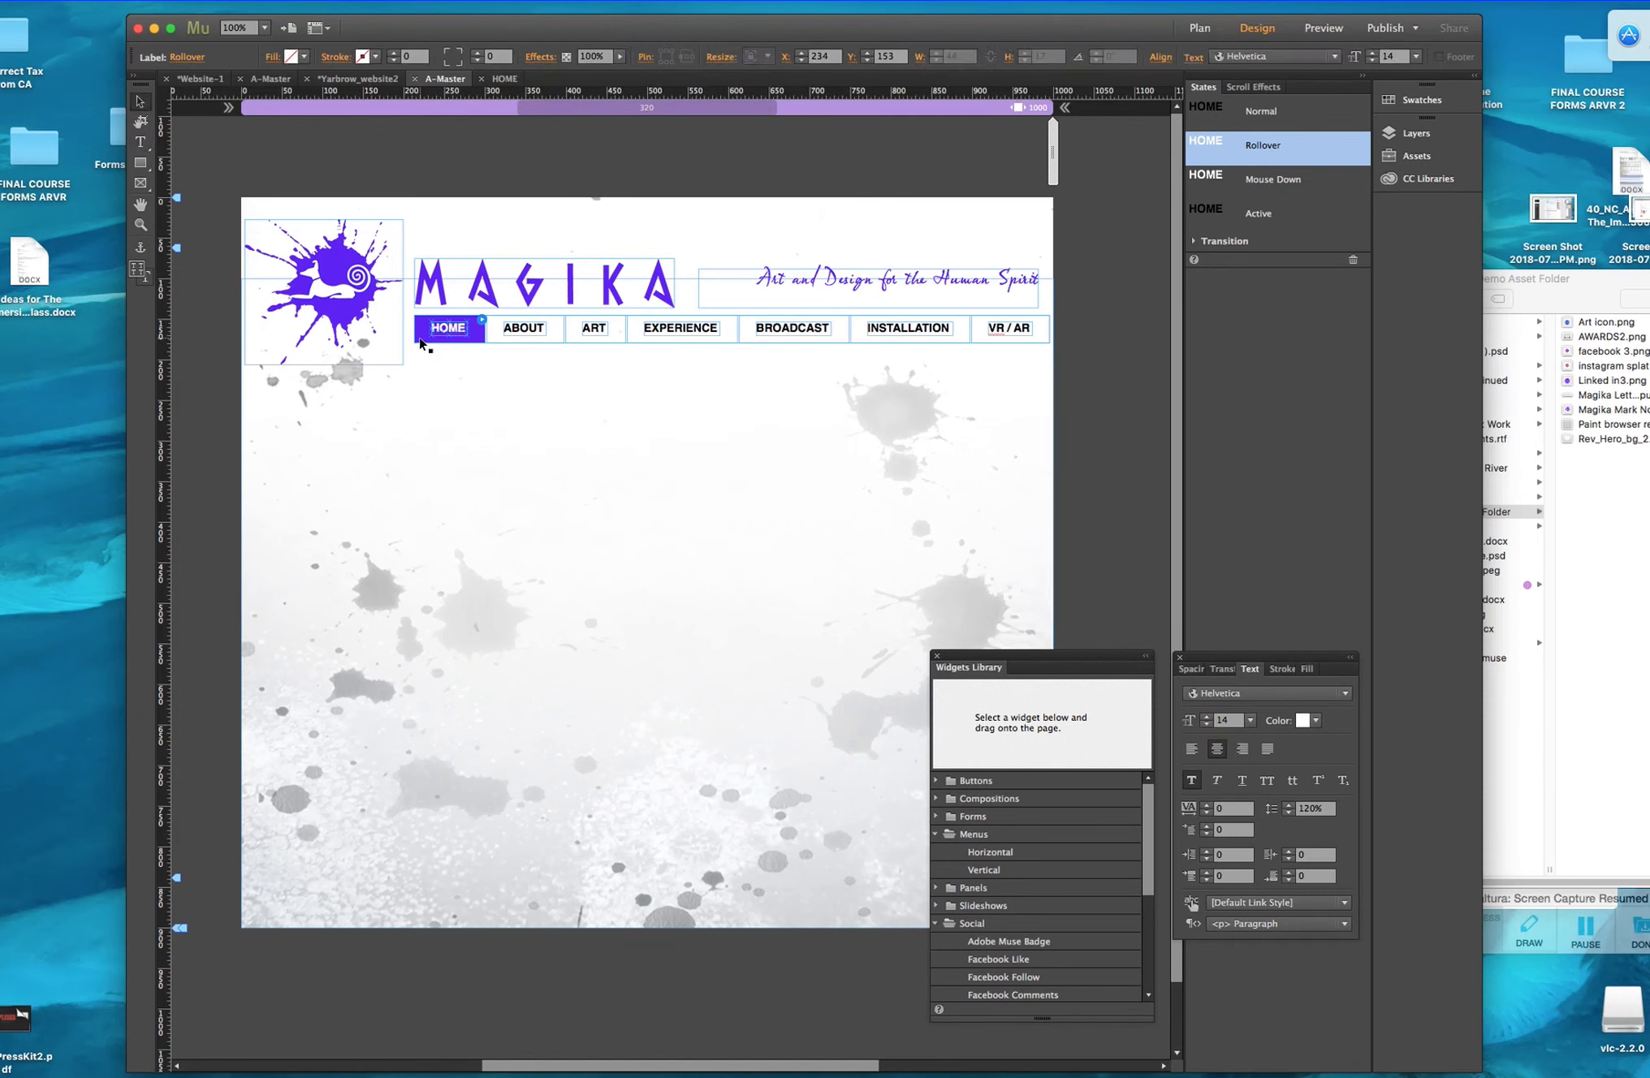
{"action": "left_click", "coordinate": [422, 341]}
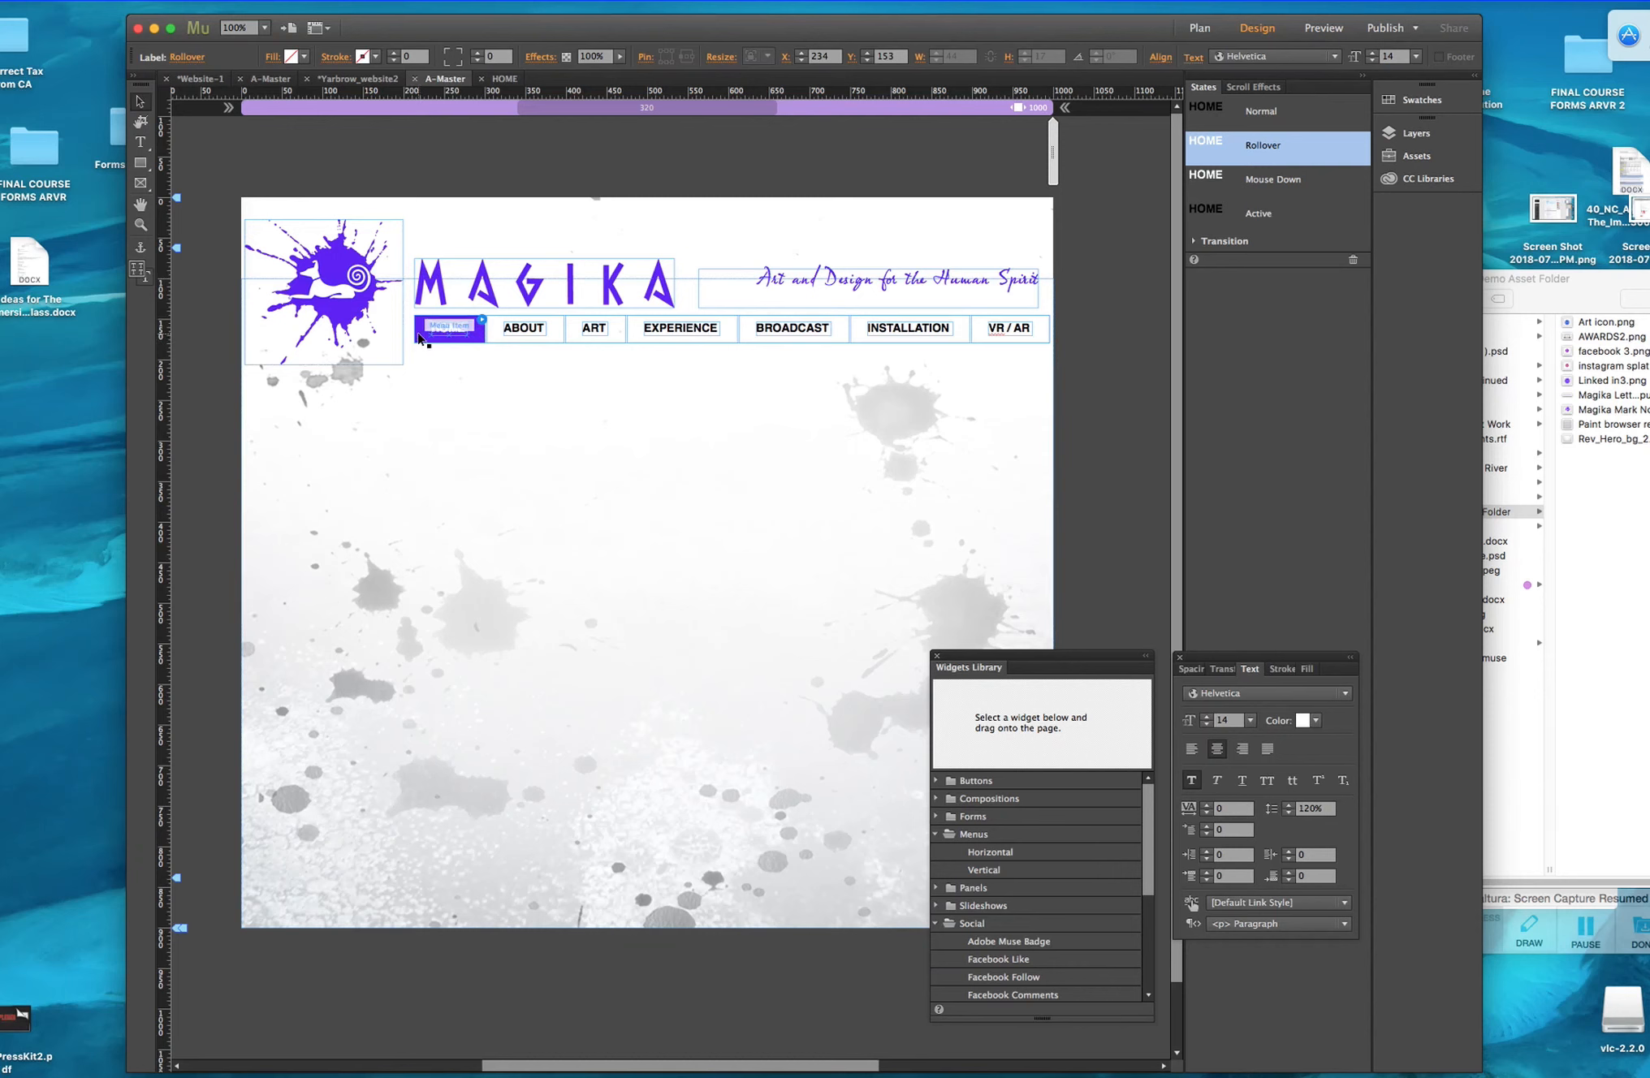
{"action": "left_click", "coordinate": [304, 57]}
{"action": "left_click_drag", "start_coordinate": [423, 108], "coordinate": [385, 111]}
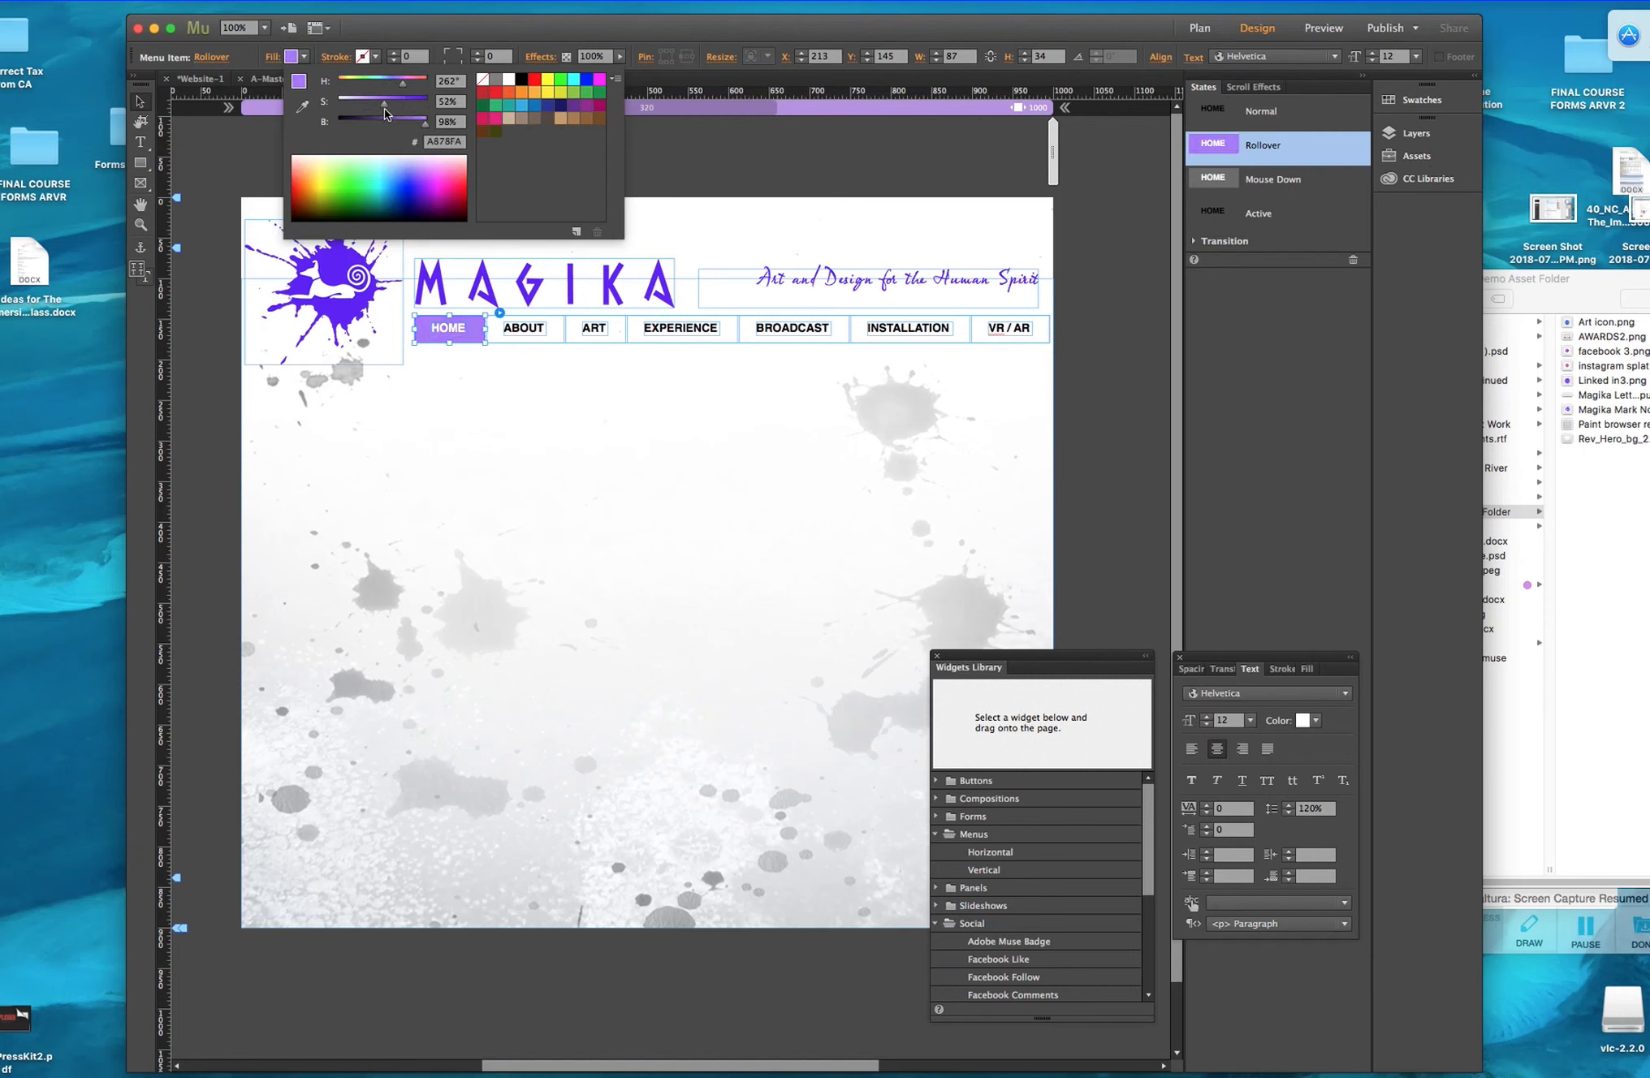
{"action": "left_click", "coordinate": [928, 153]}
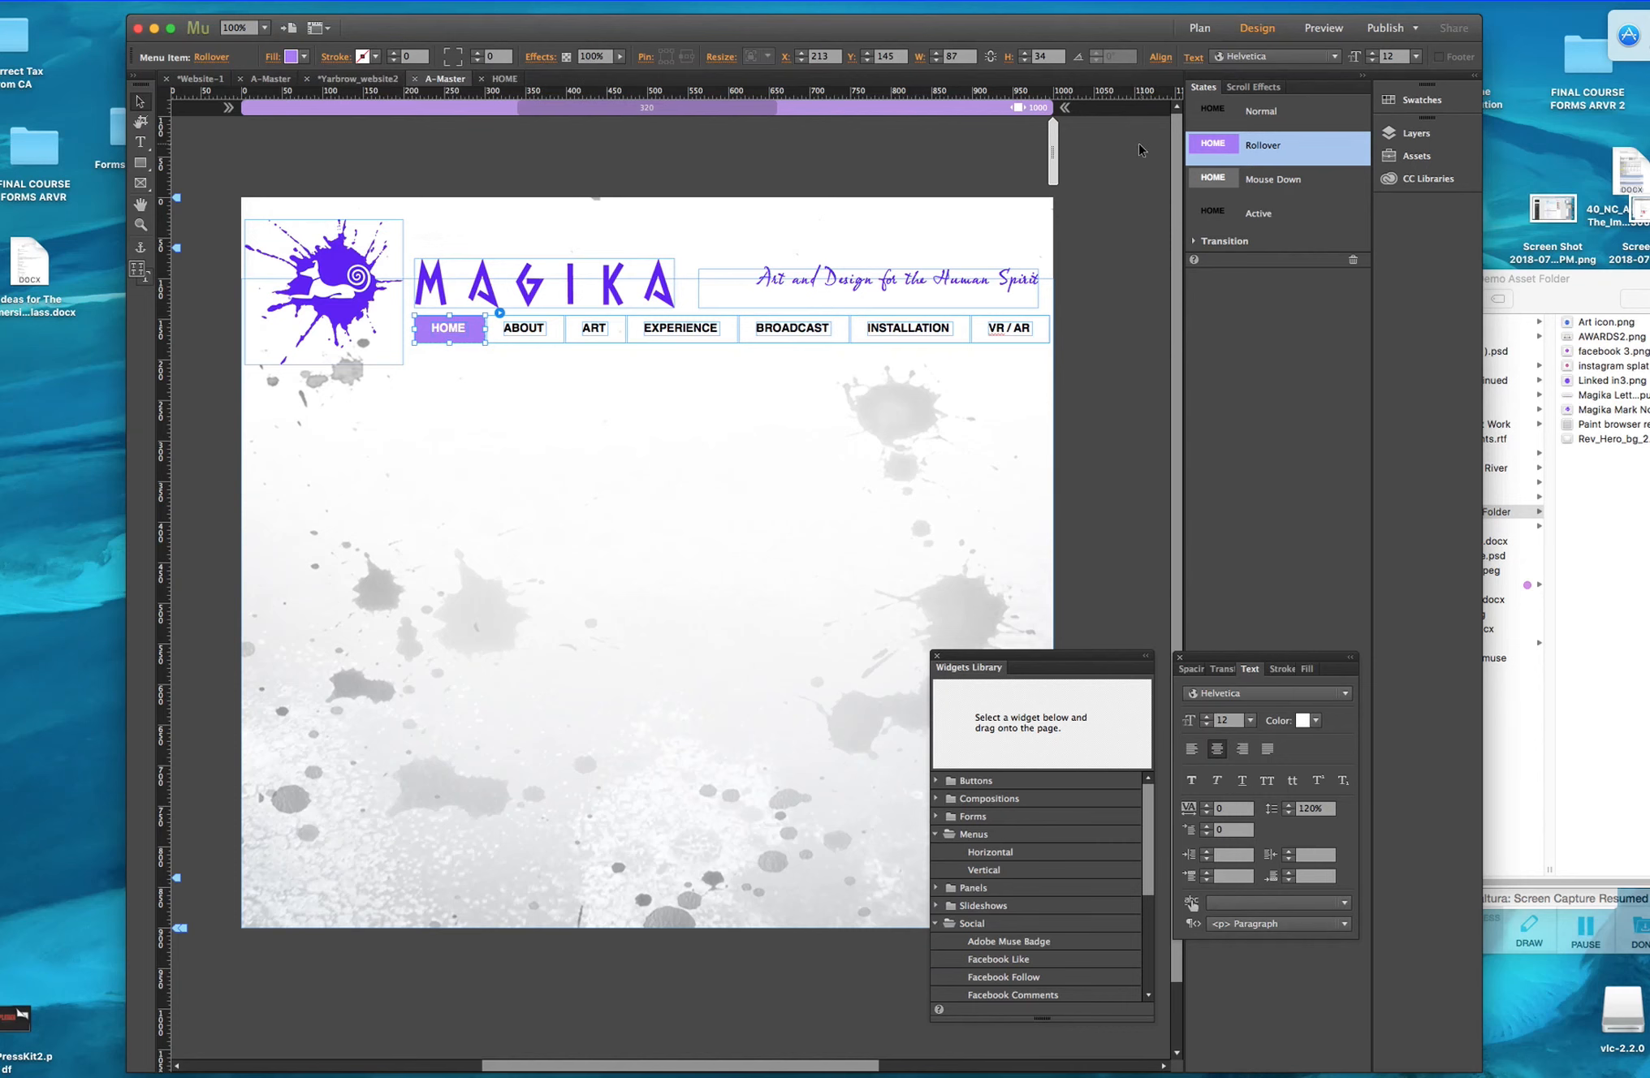
Compare the HOME item's Normal and Rollover states and preview the master page in the browser.
{"action": "left_click", "coordinate": [1262, 113]}
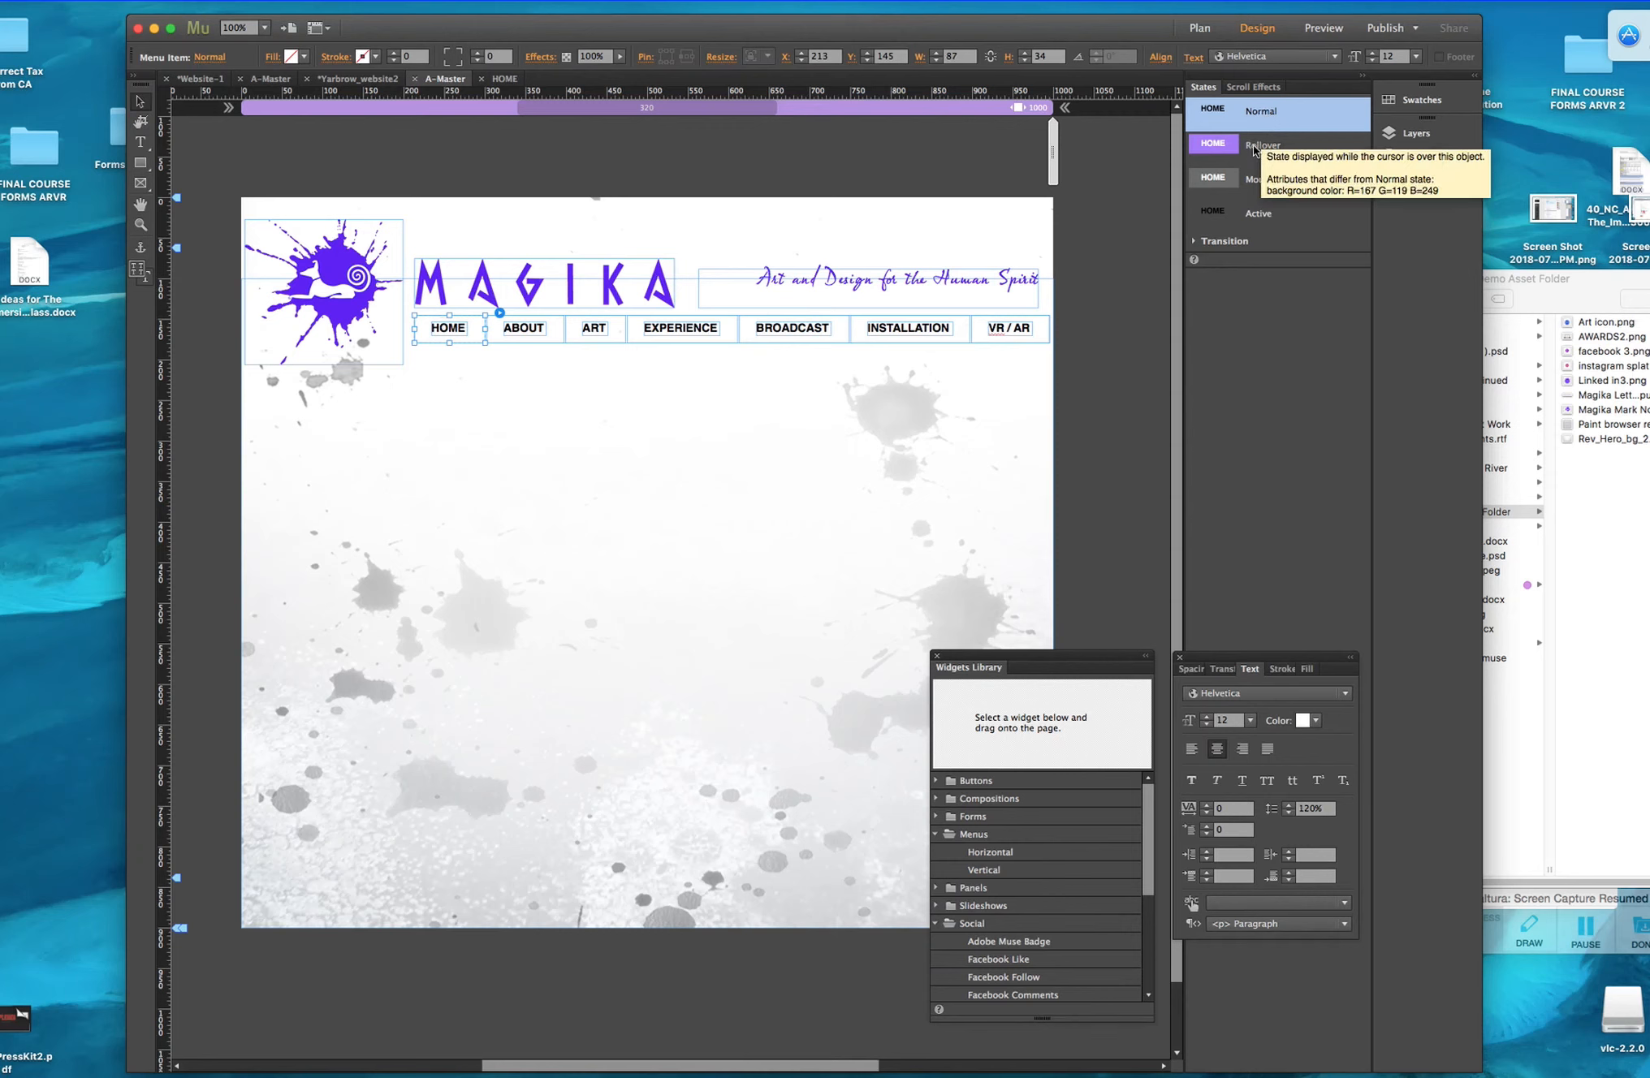
{"action": "left_click", "coordinate": [1257, 149]}
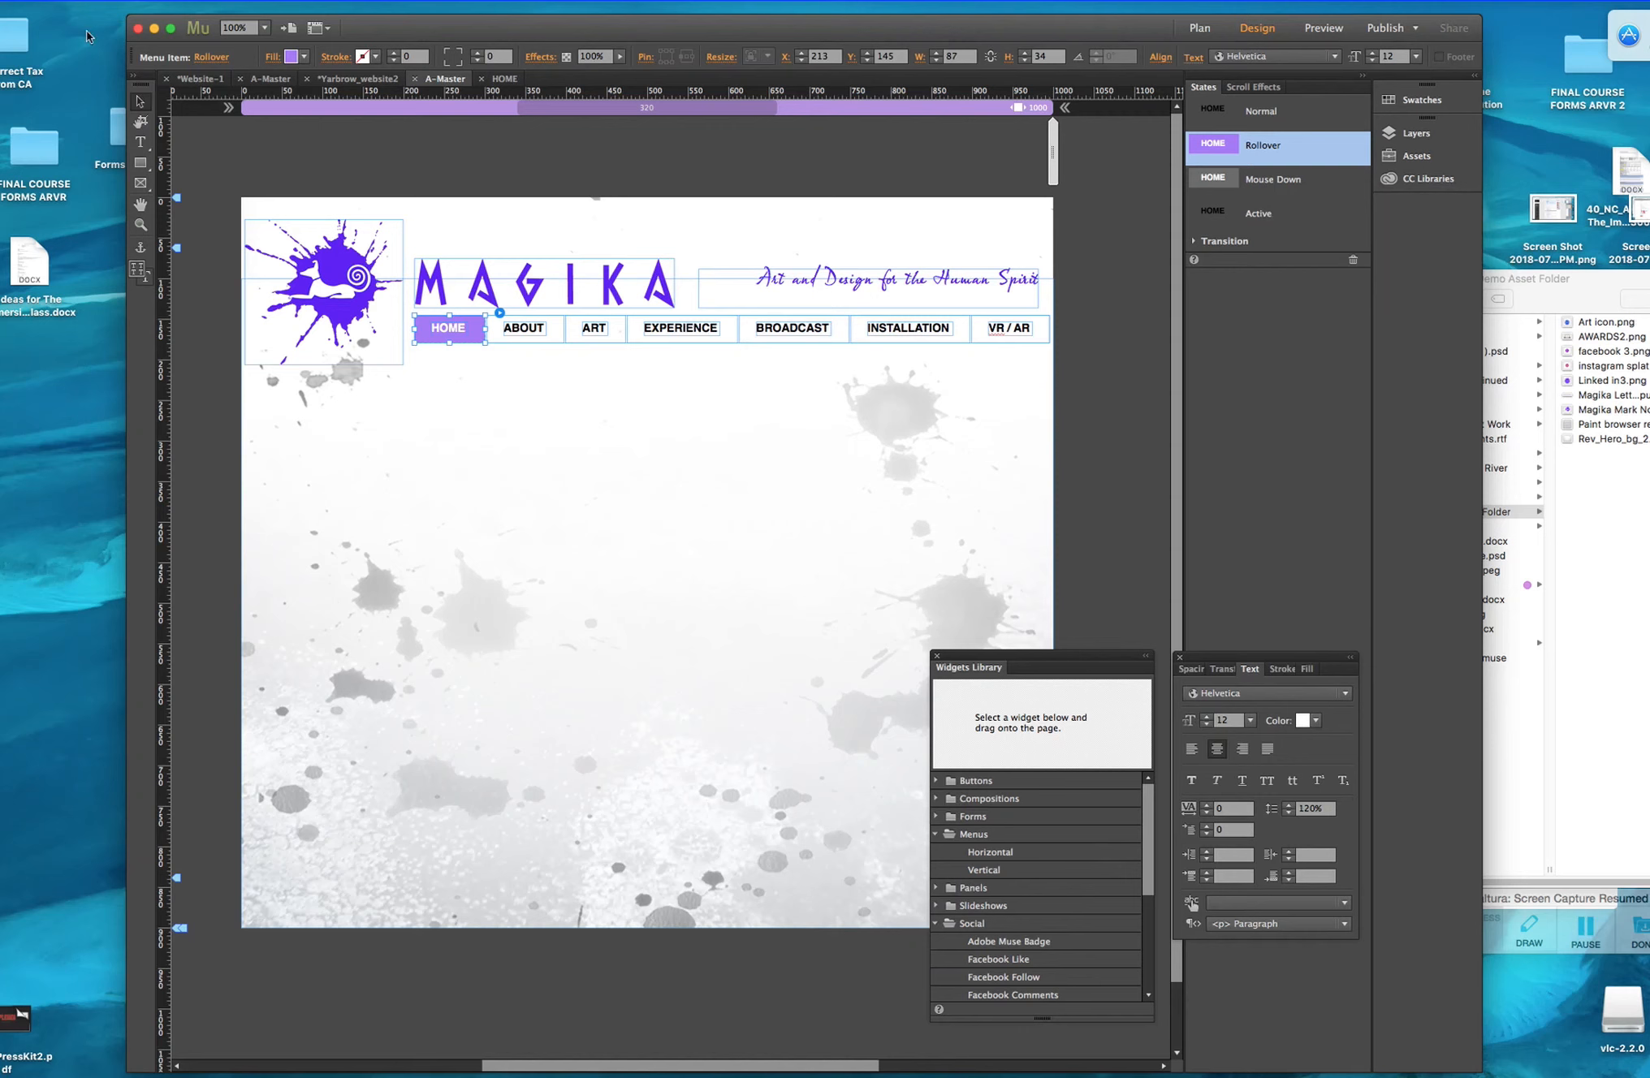
{"action": "left_click", "coordinate": [2, 0]}
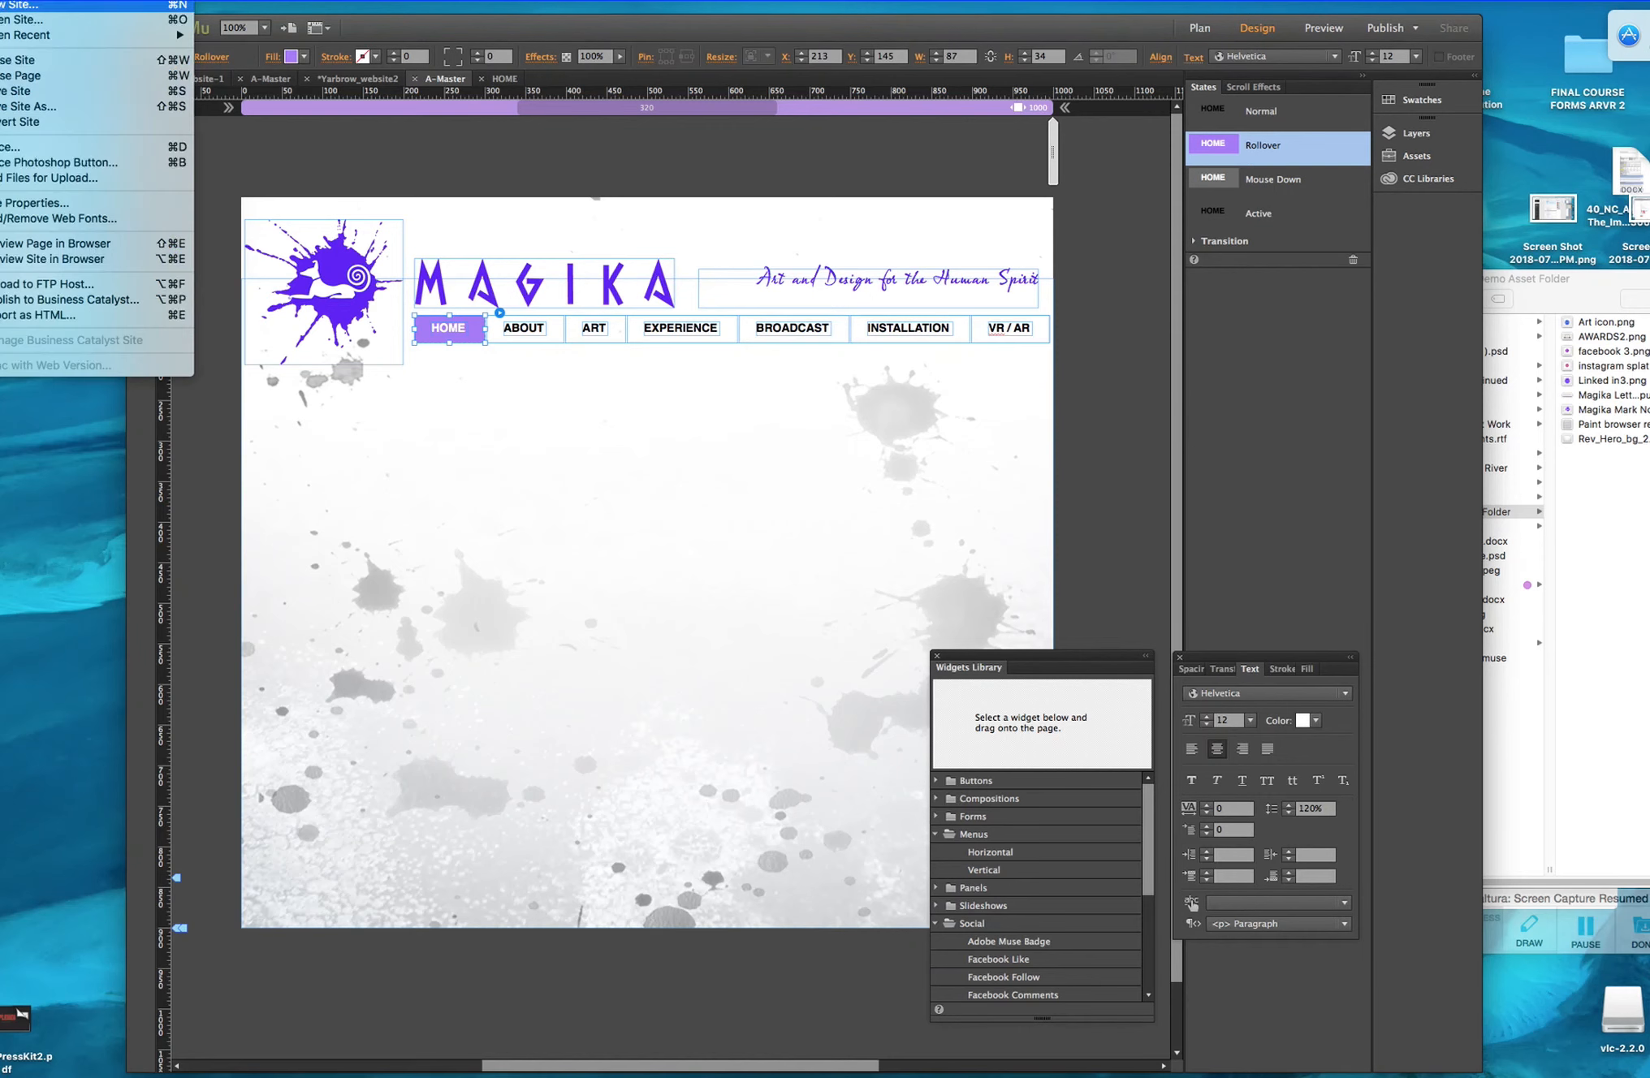
{"action": "left_click", "coordinate": [17, 247]}
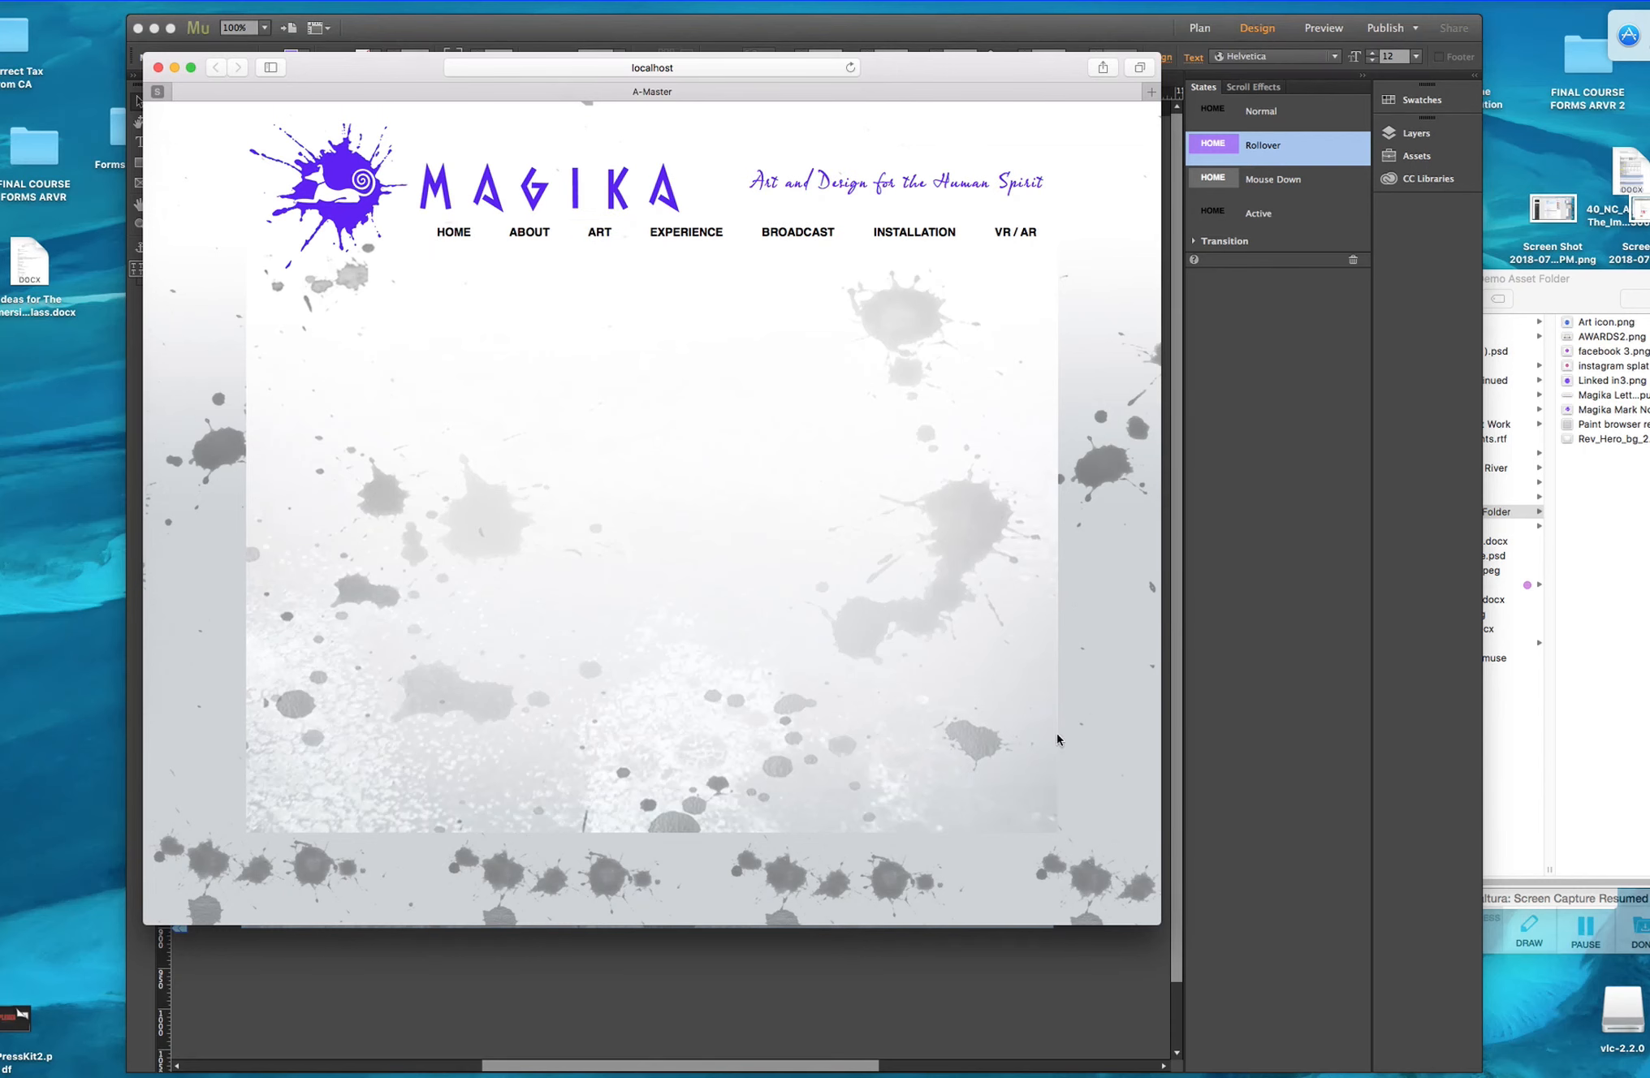
Enlarge the browser preview to check the fluid-width background, and return to Adobe Muse to move the Widgets Library clear of the page.
{"action": "left_click_drag", "start_coordinate": [1160, 926], "coordinate": [1309, 1002]}
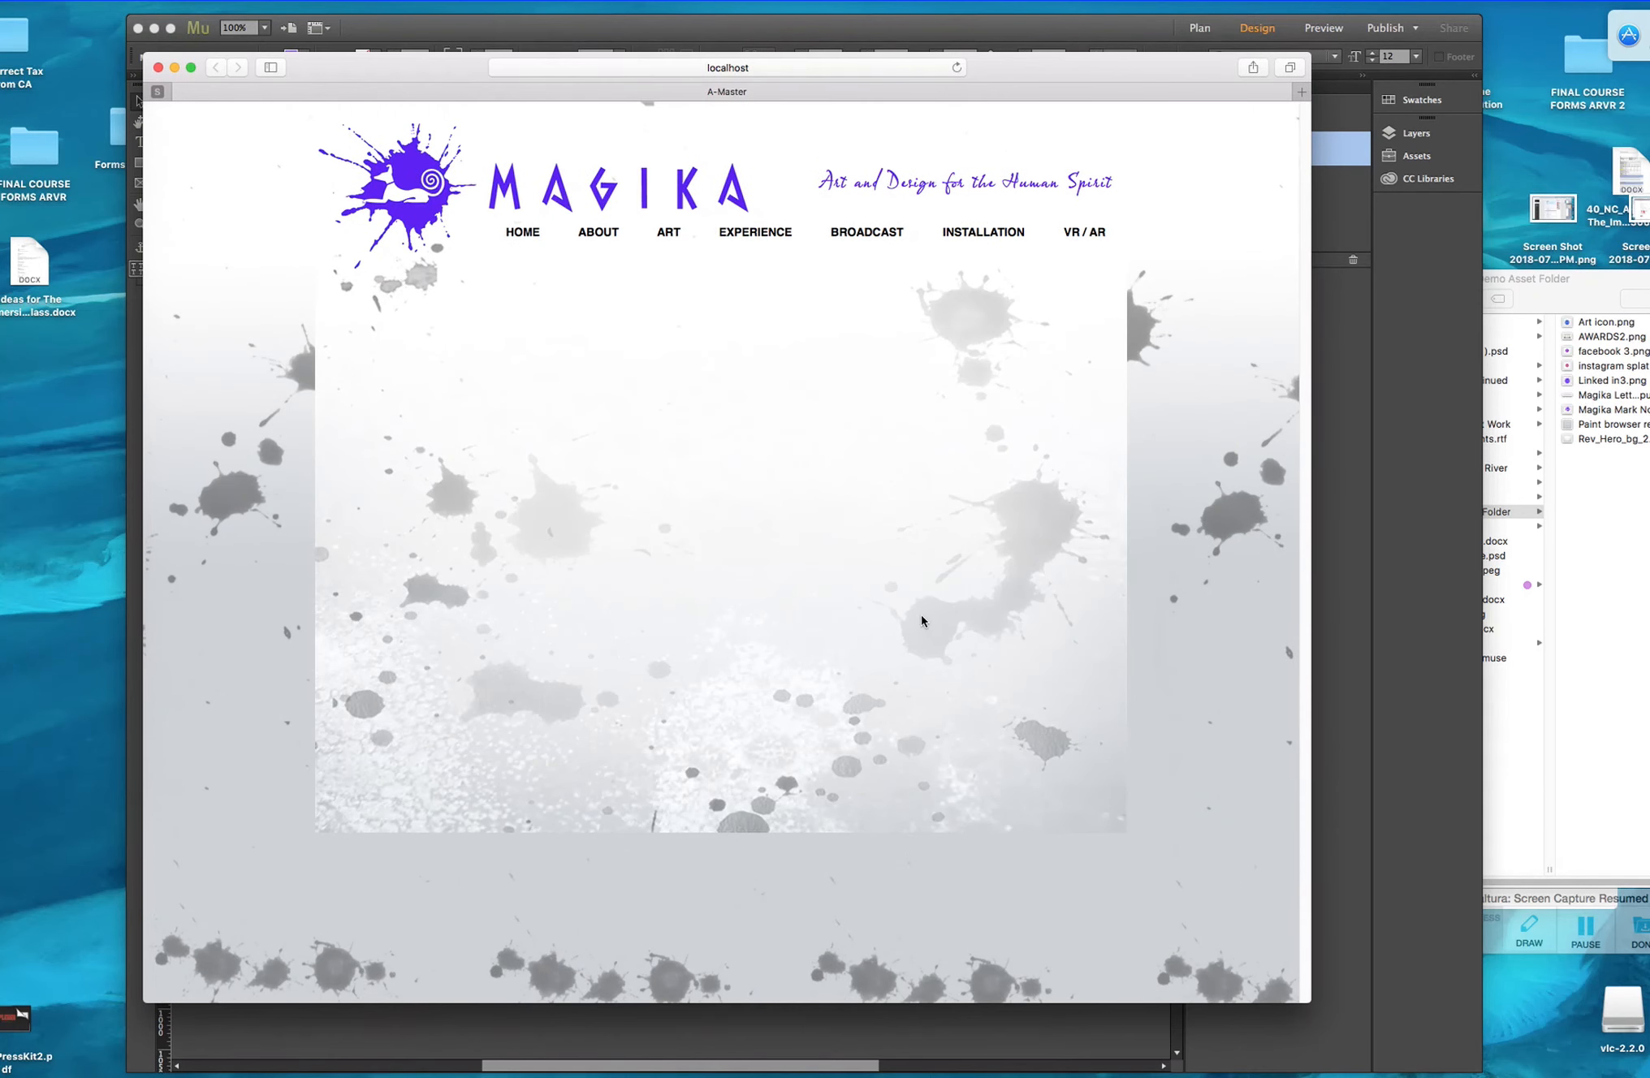
{"action": "key", "text": "super+Tab"}
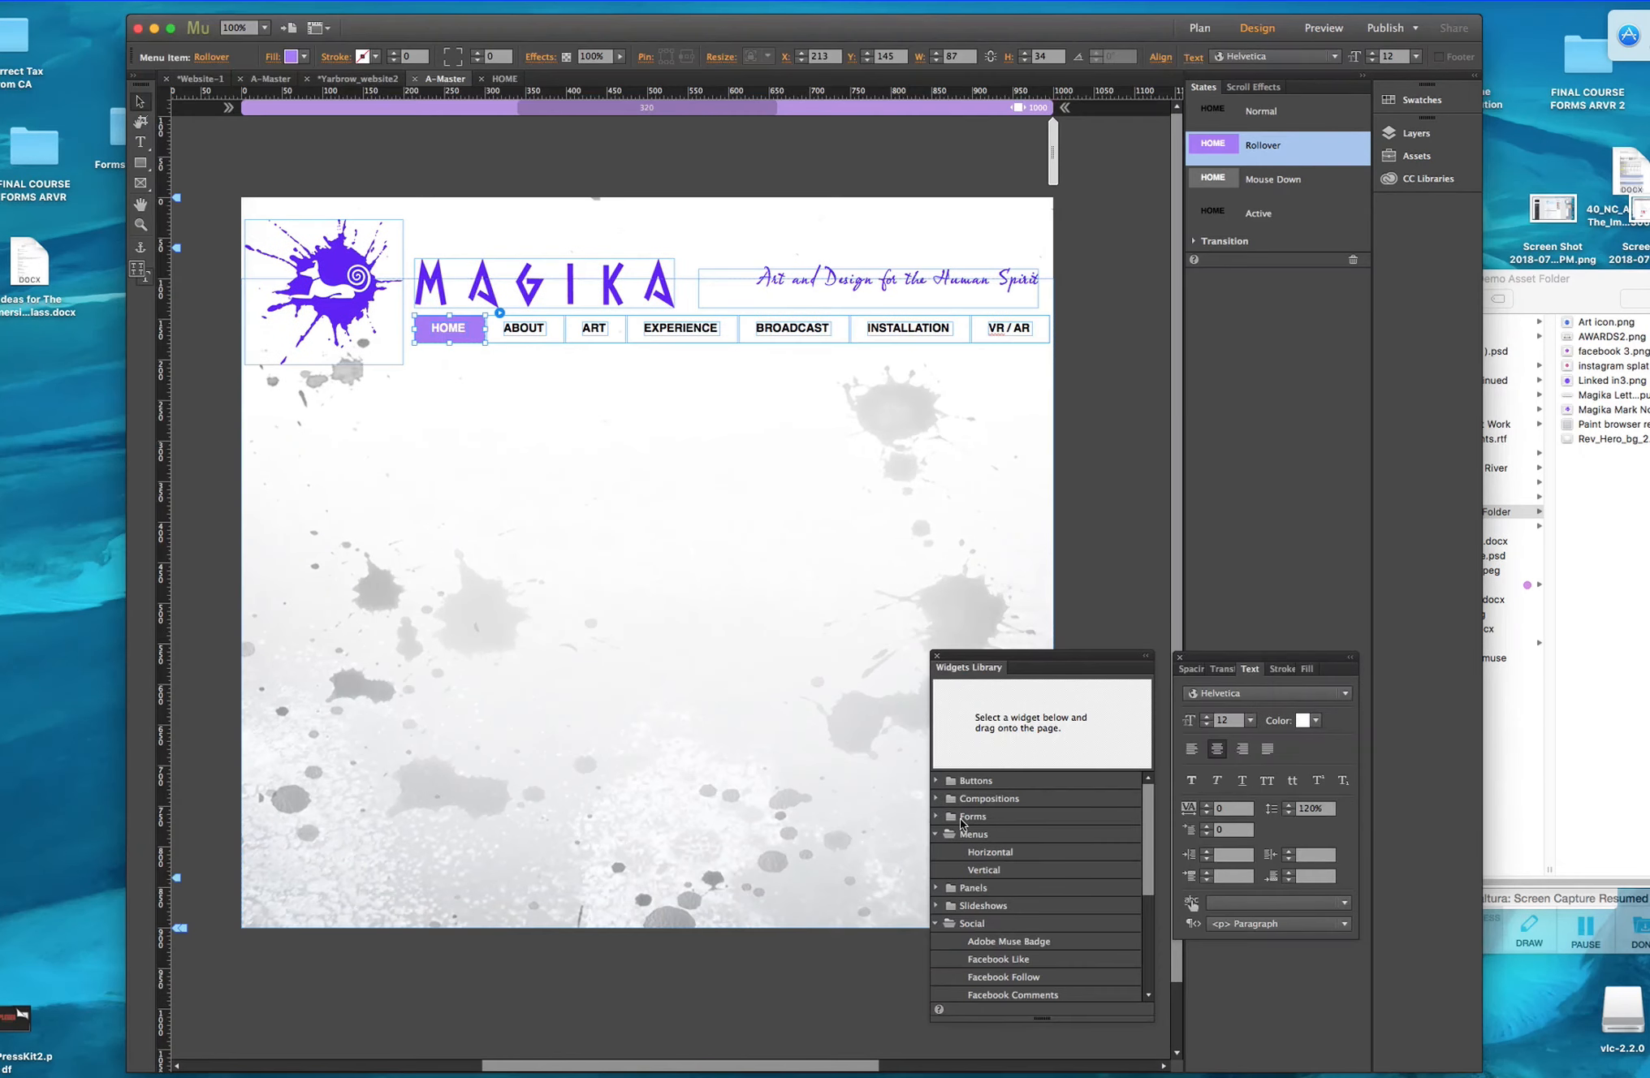
{"action": "left_click_drag", "start_coordinate": [1020, 660], "coordinate": [1476, 286]}
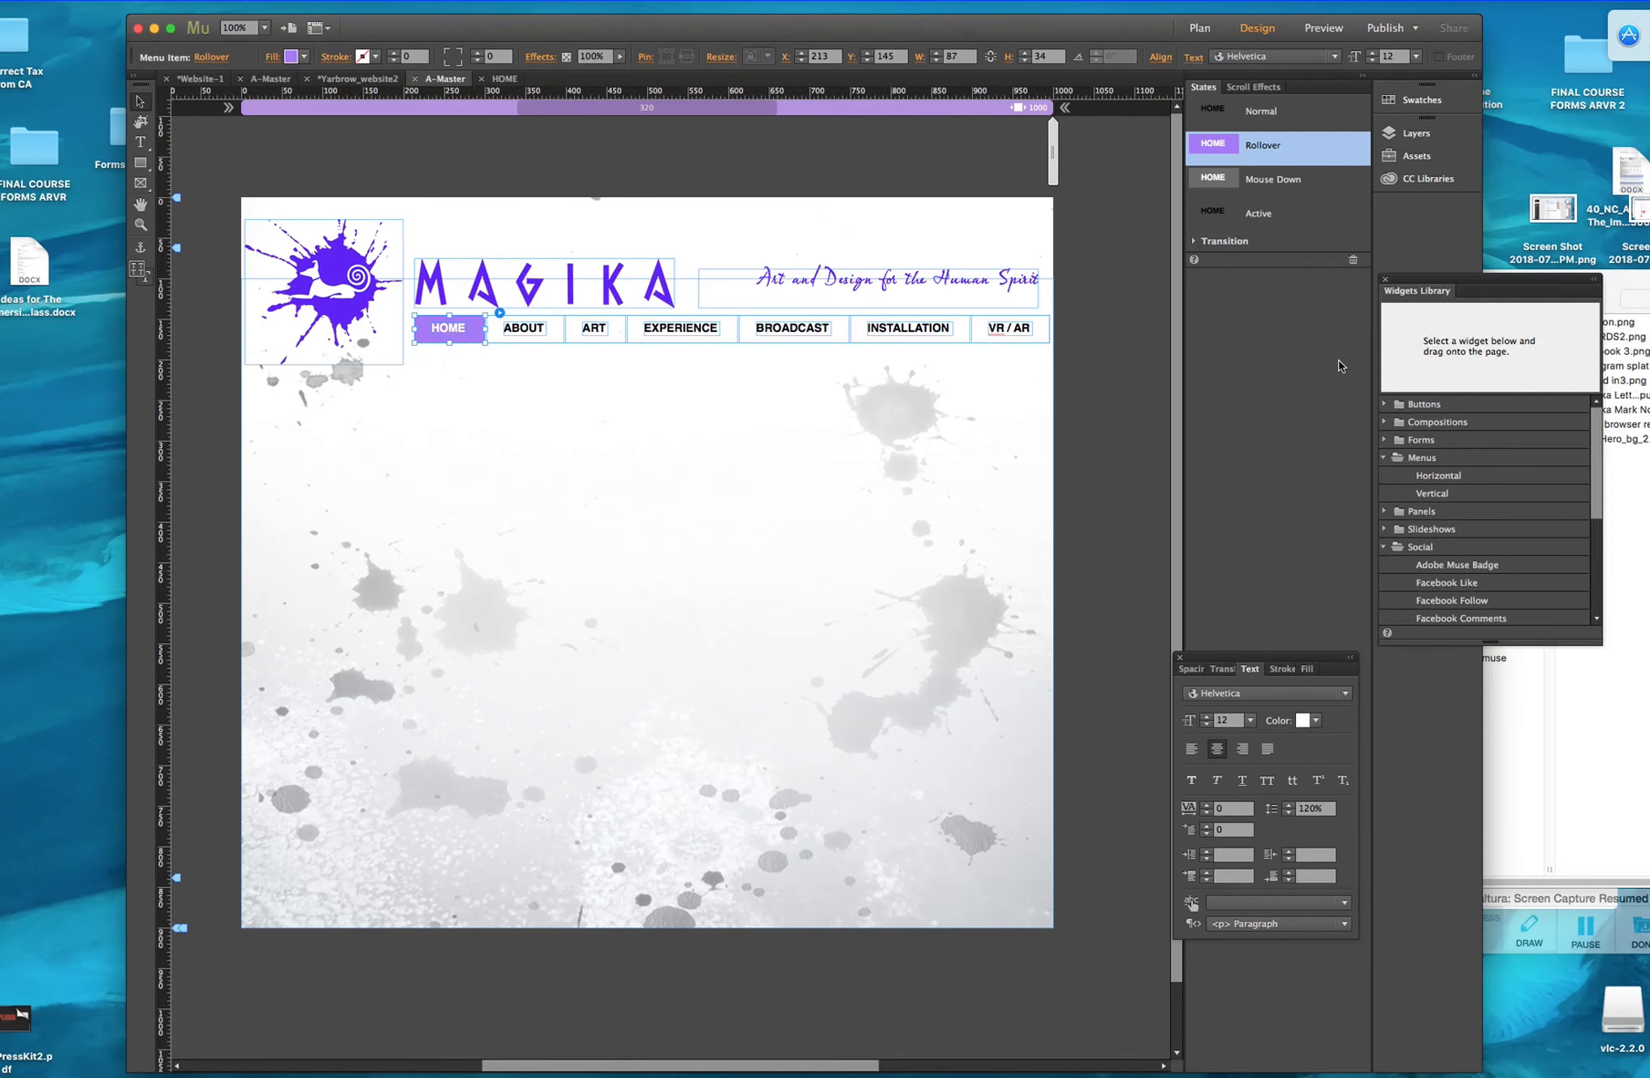
Examine the HOME page against the A-Master page to compare the shared background, header and menu with the page's own content.
{"action": "left_click", "coordinate": [1200, 29]}
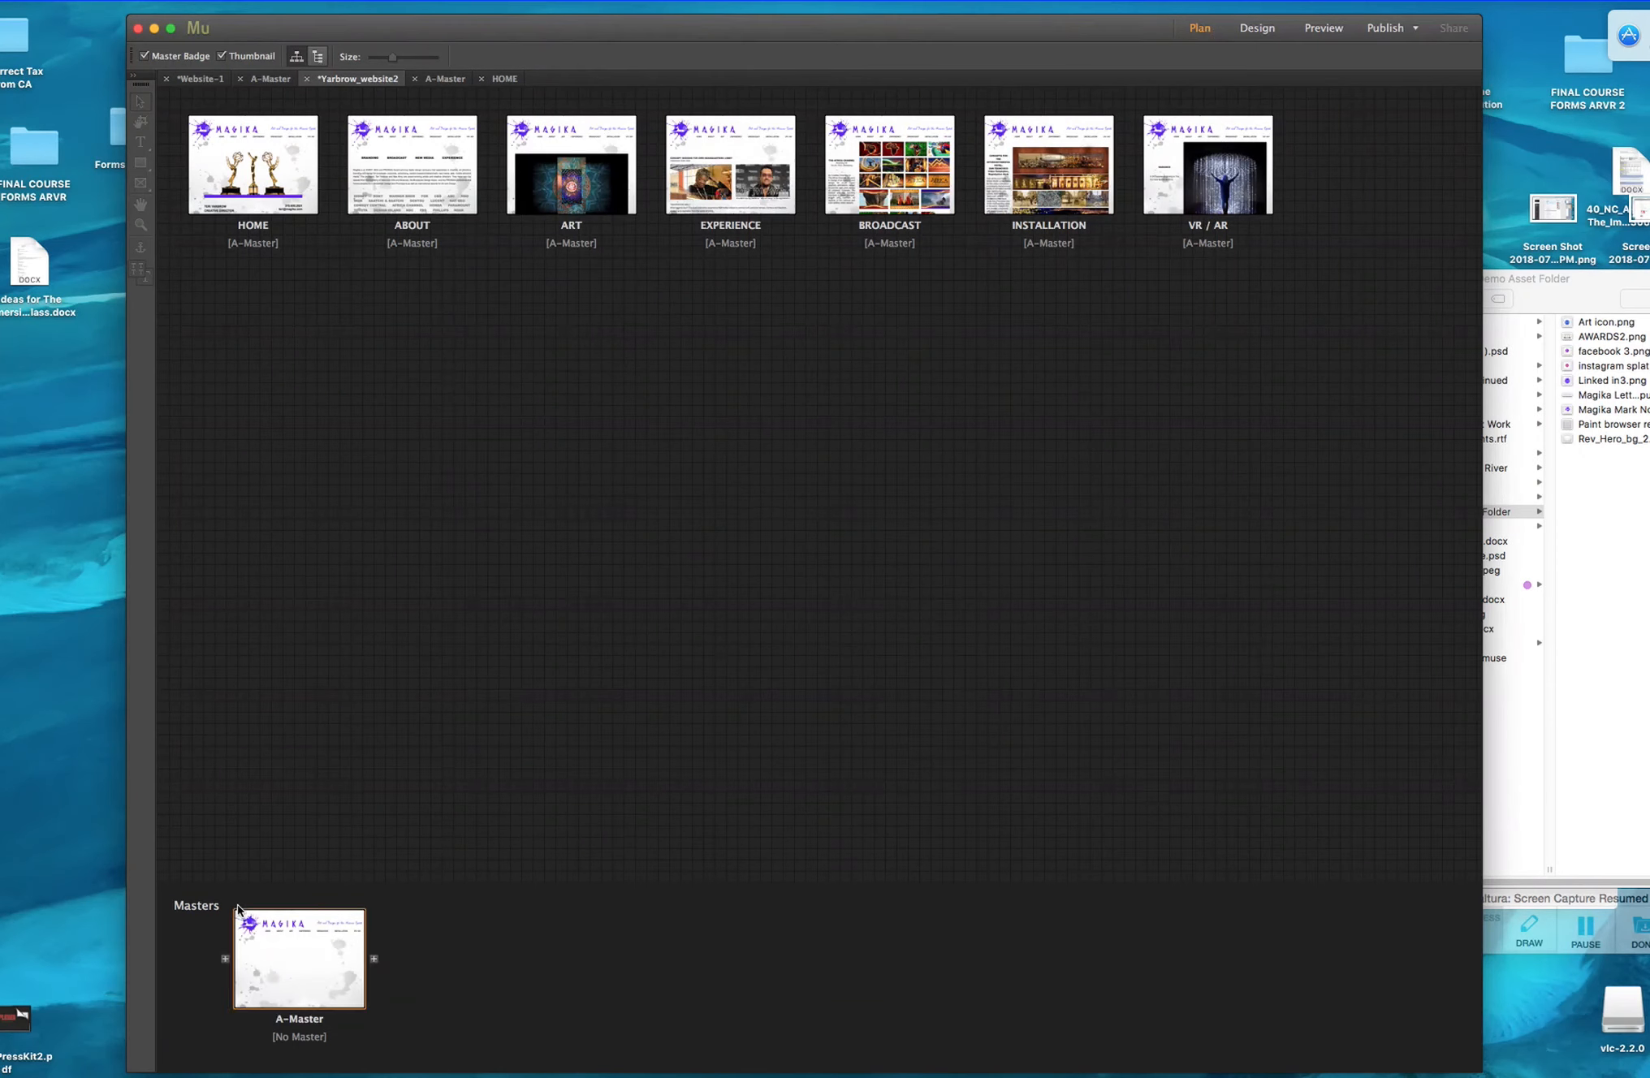
{"action": "double_click", "coordinate": [286, 164]}
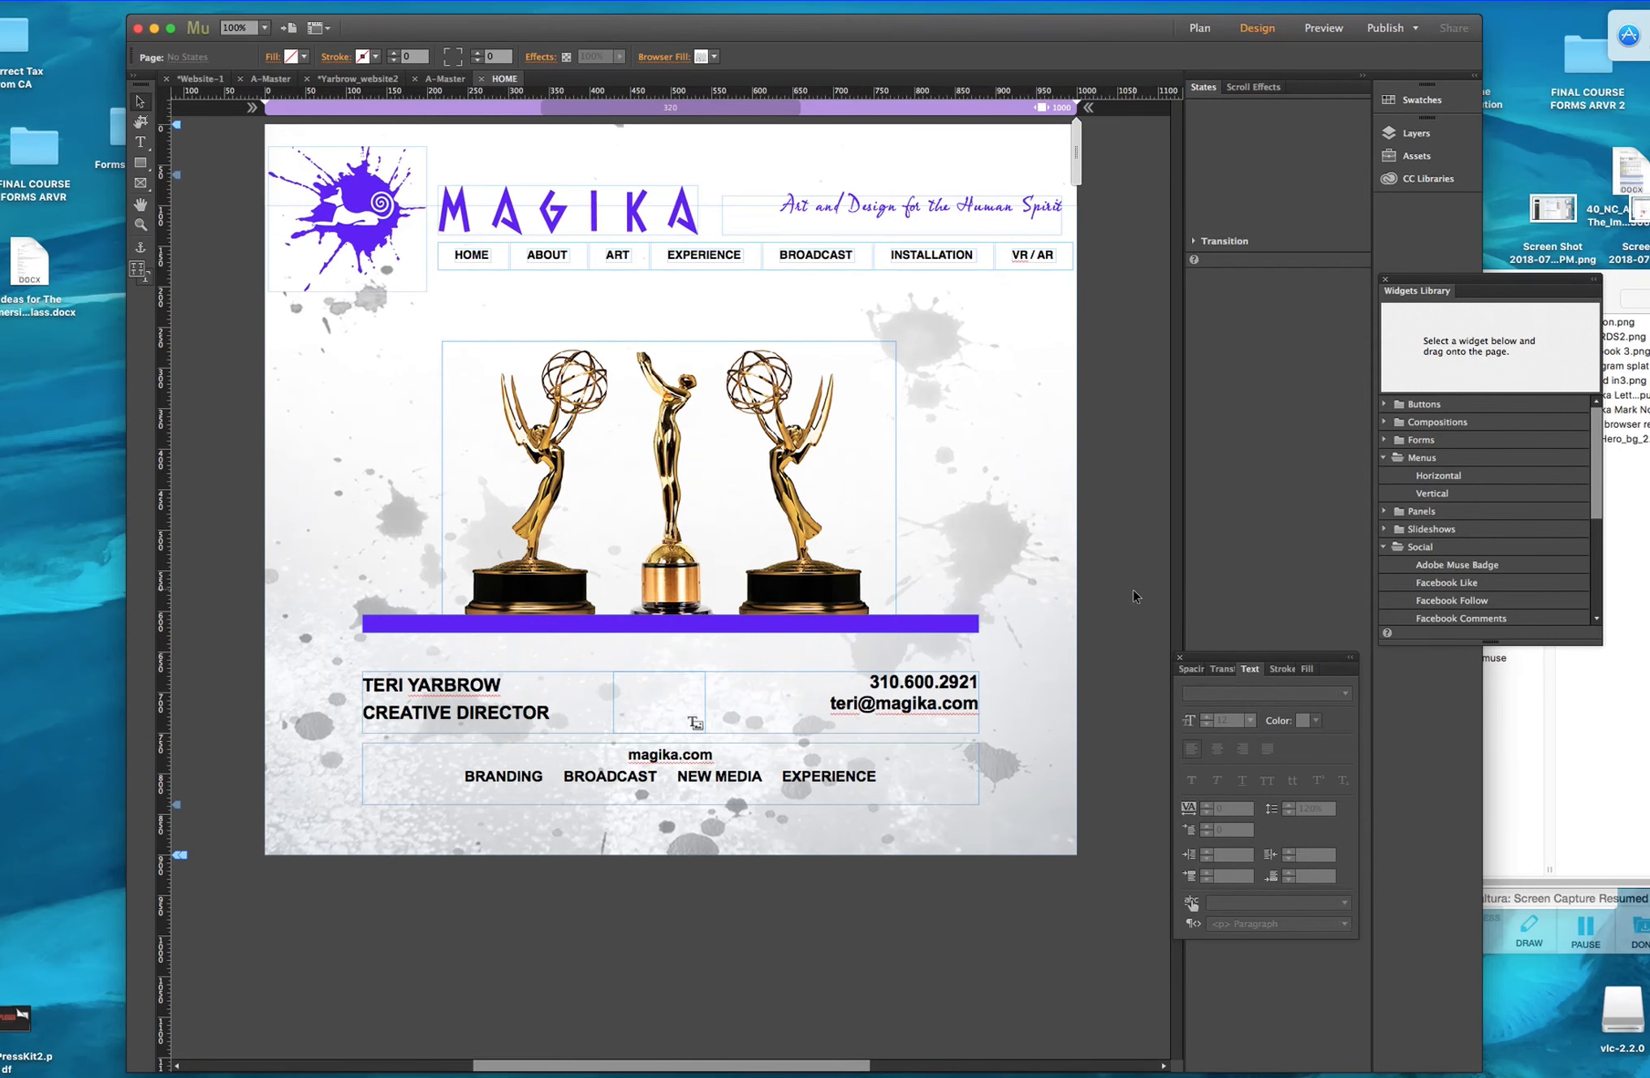
{"action": "left_click", "coordinate": [1200, 28]}
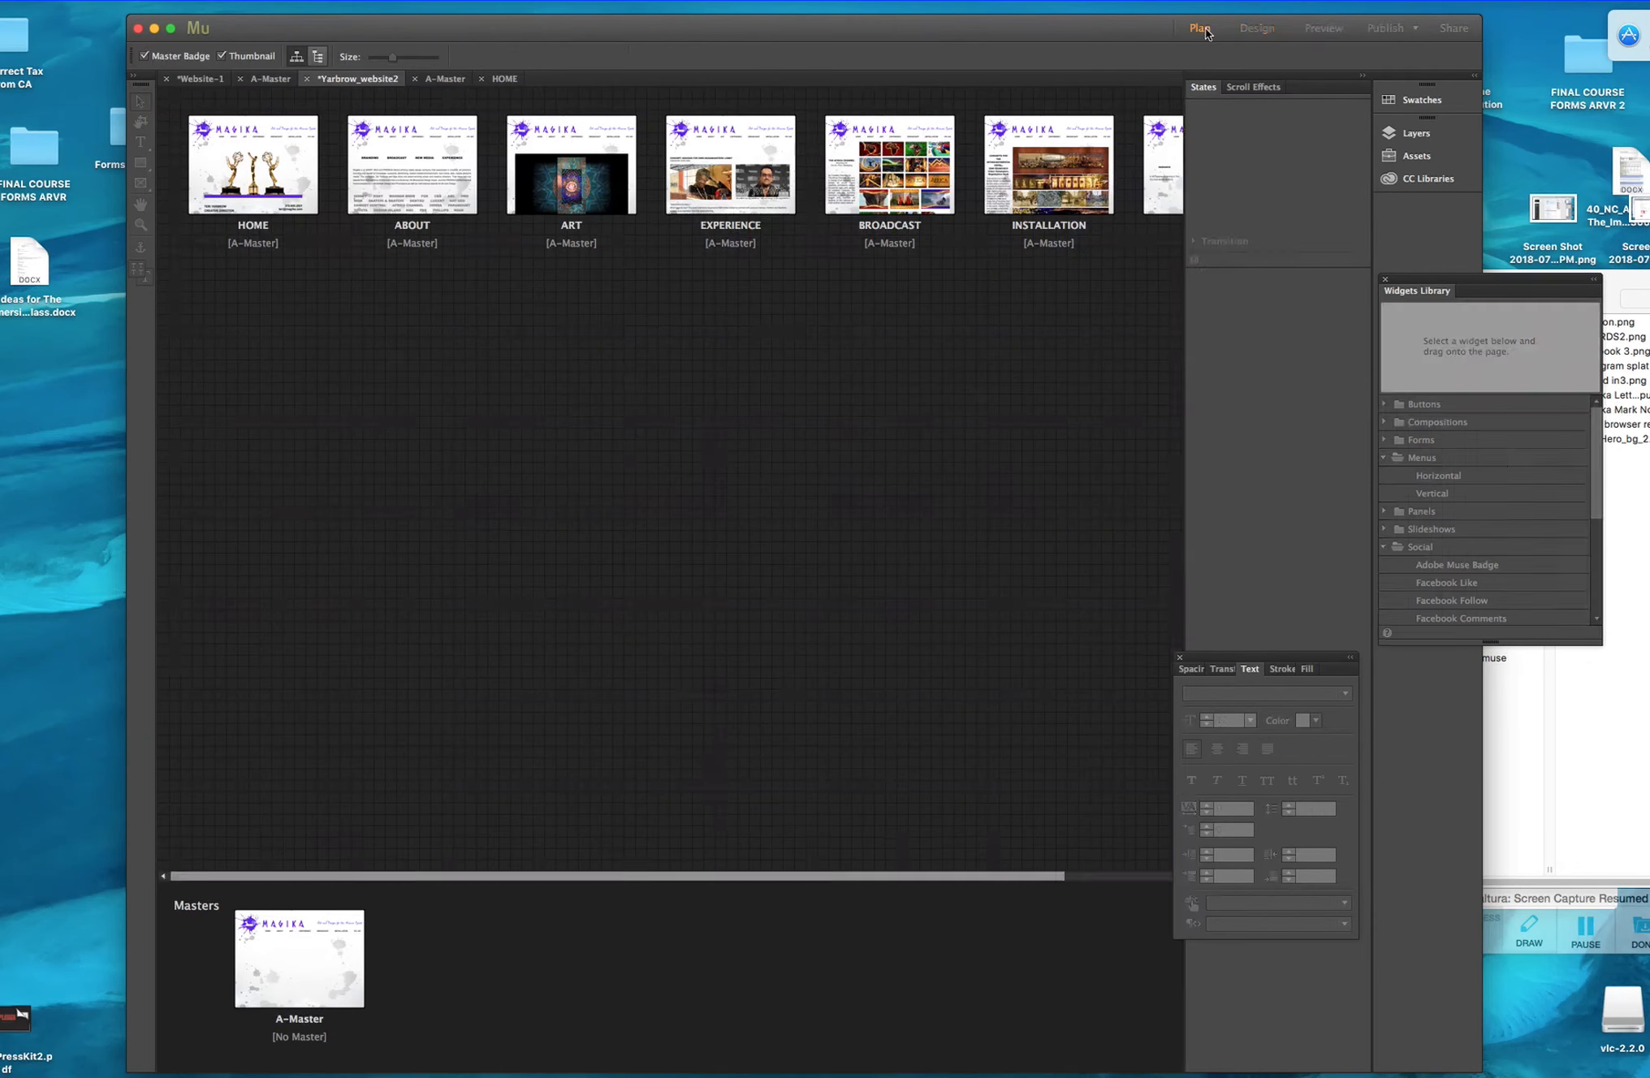
{"action": "double_click", "coordinate": [302, 966]}
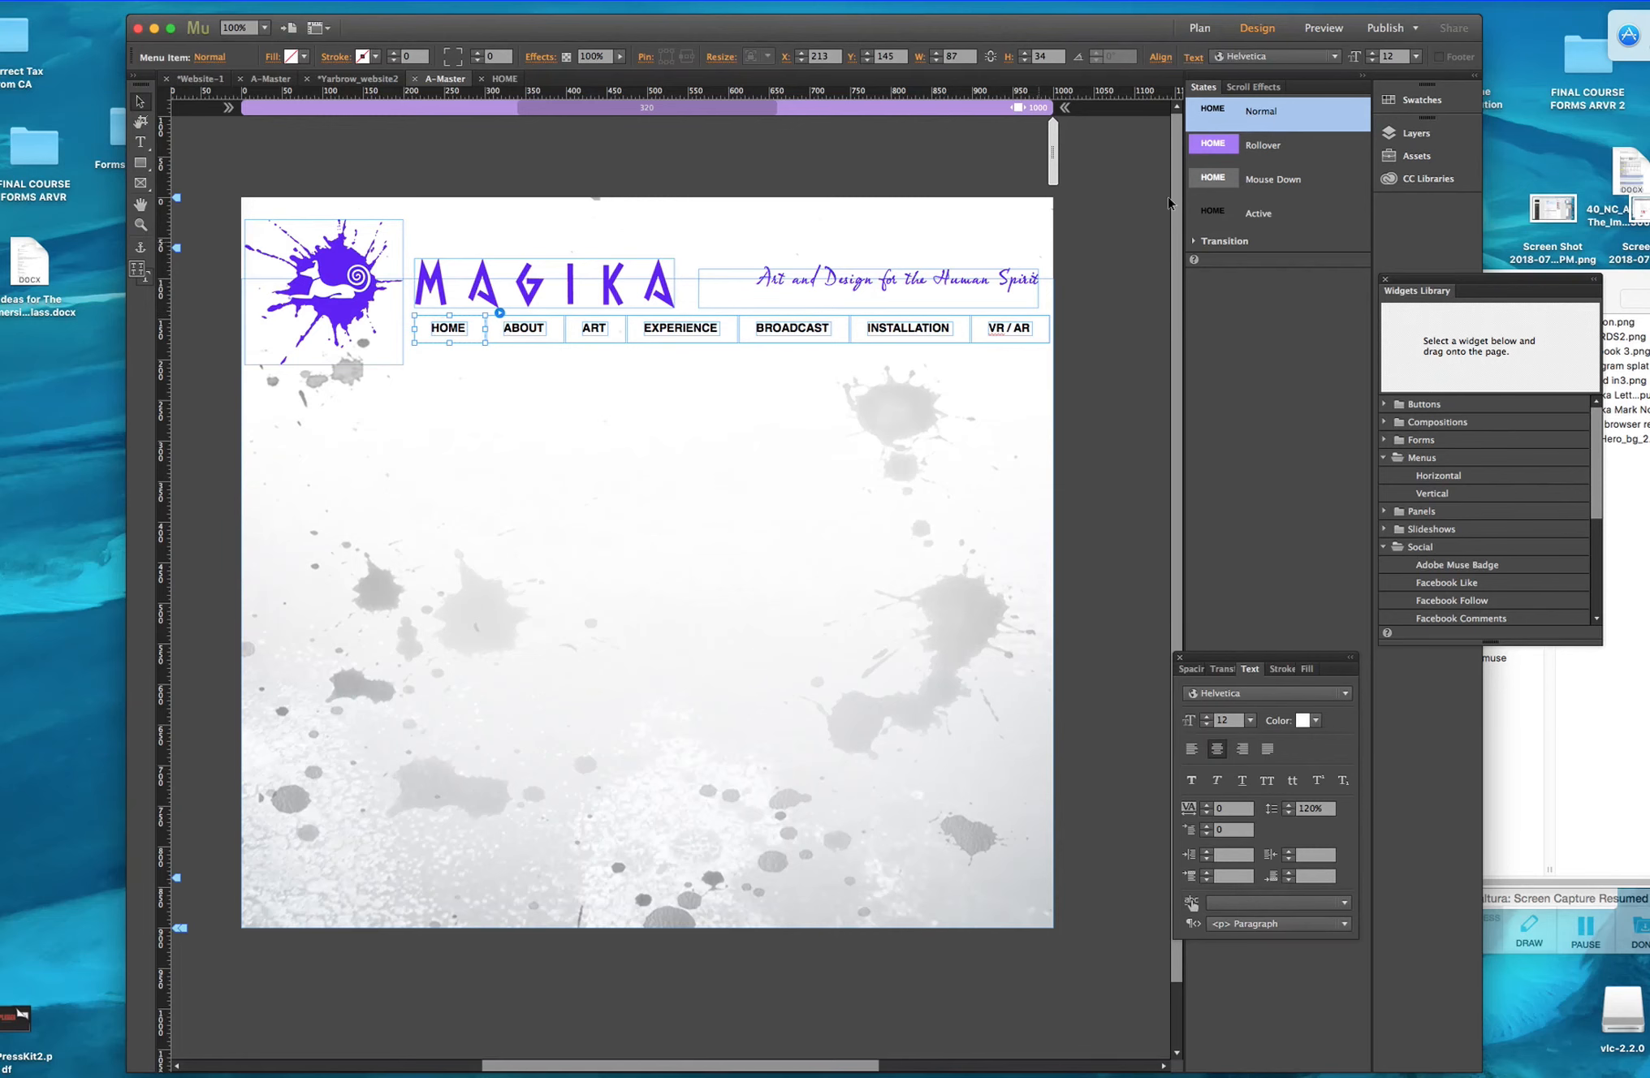
{"action": "left_click", "coordinate": [1200, 30]}
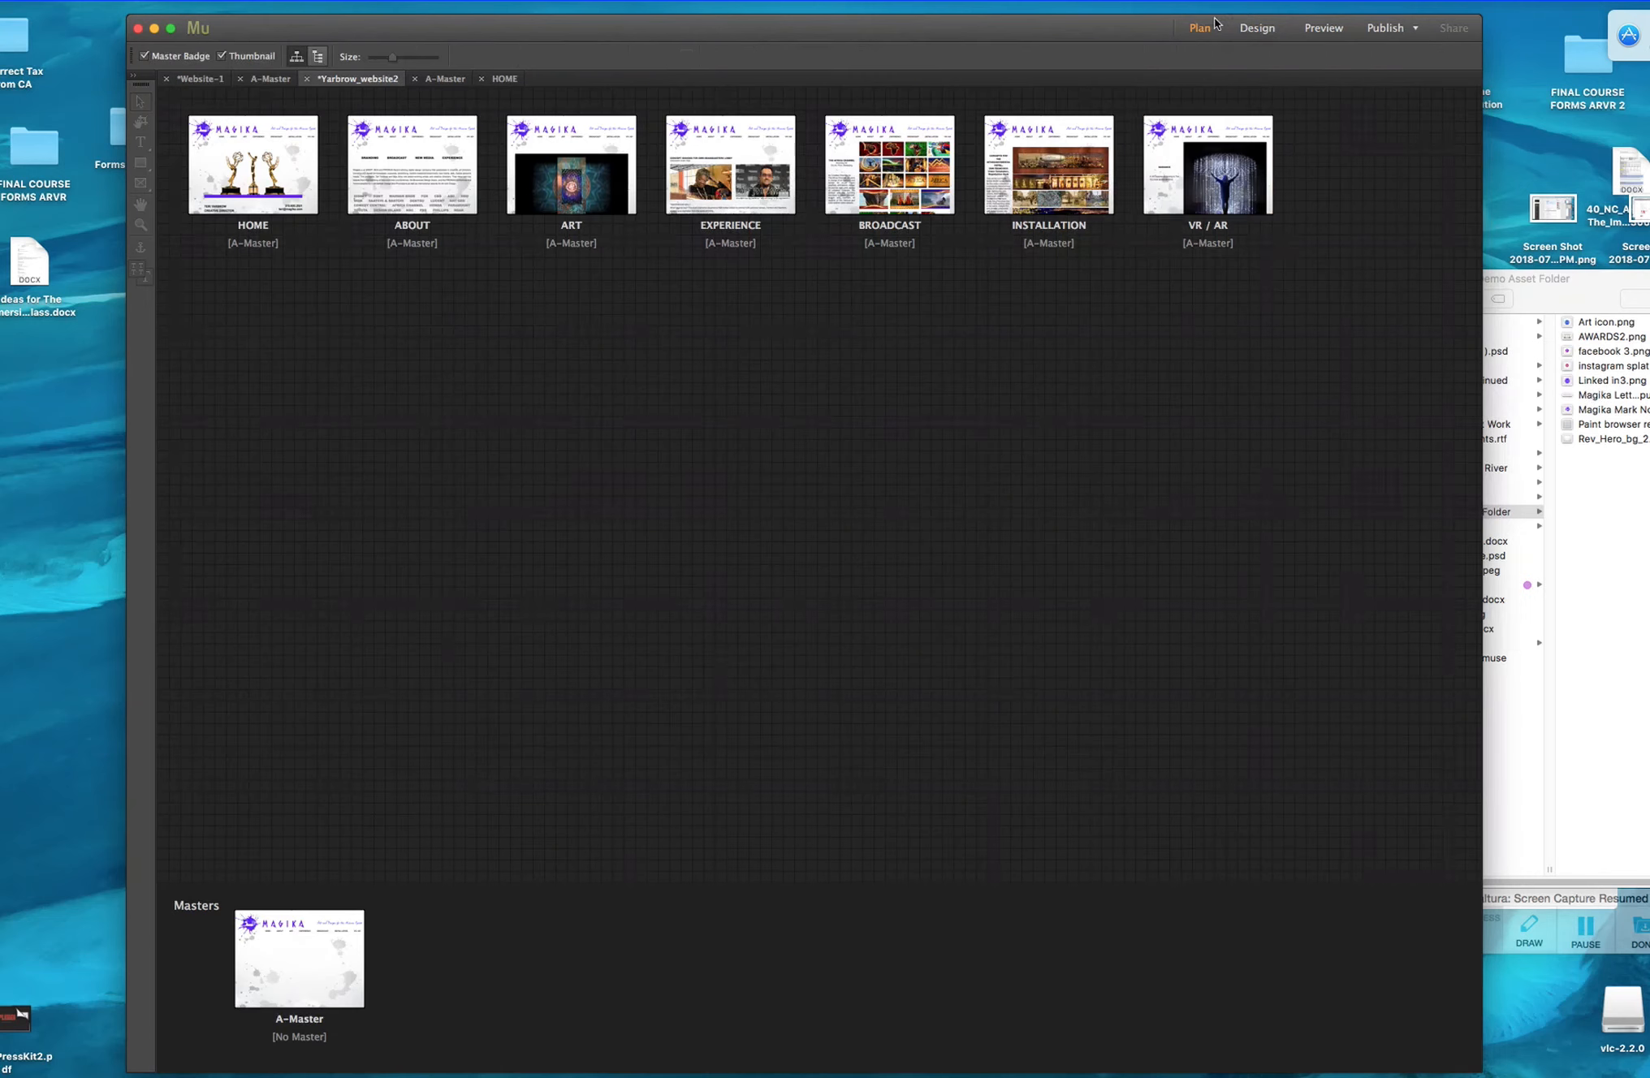
{"action": "double_click", "coordinate": [290, 156]}
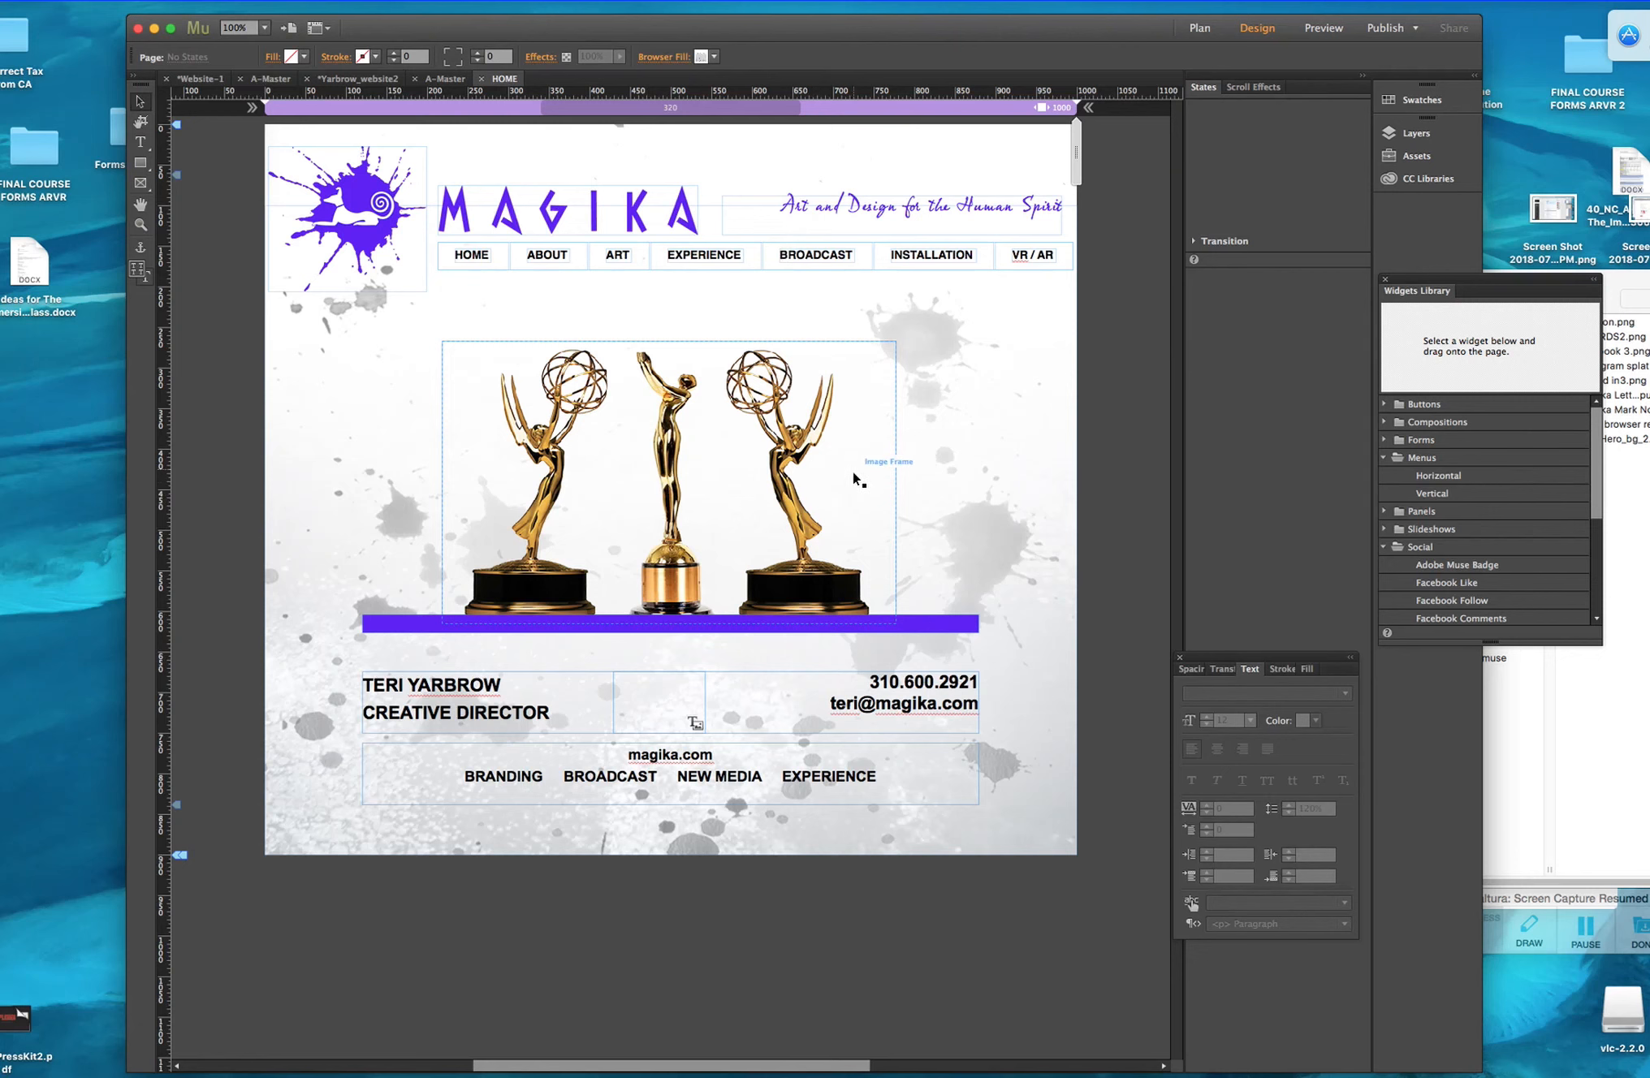
Open the ABOUT and ART pages from the site plan to examine their content over the shared master design.
{"action": "left_click", "coordinate": [1199, 28]}
{"action": "double_click", "coordinate": [417, 183]}
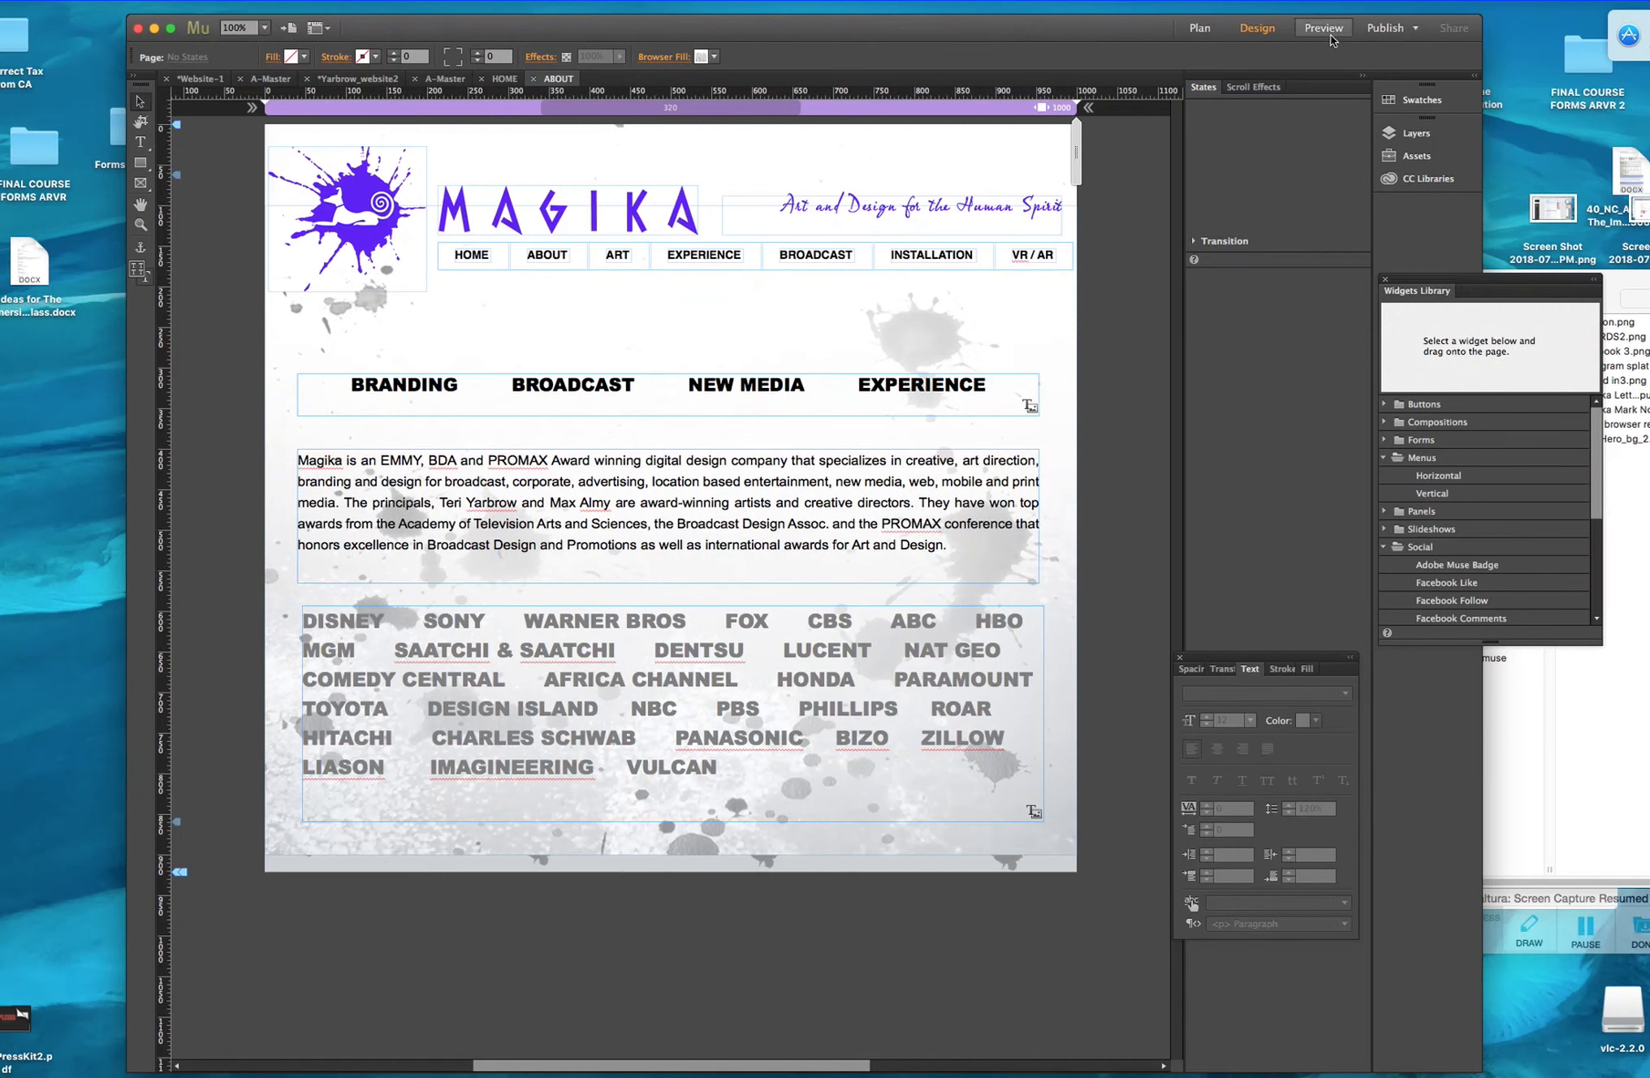
{"action": "left_click", "coordinate": [1222, 31]}
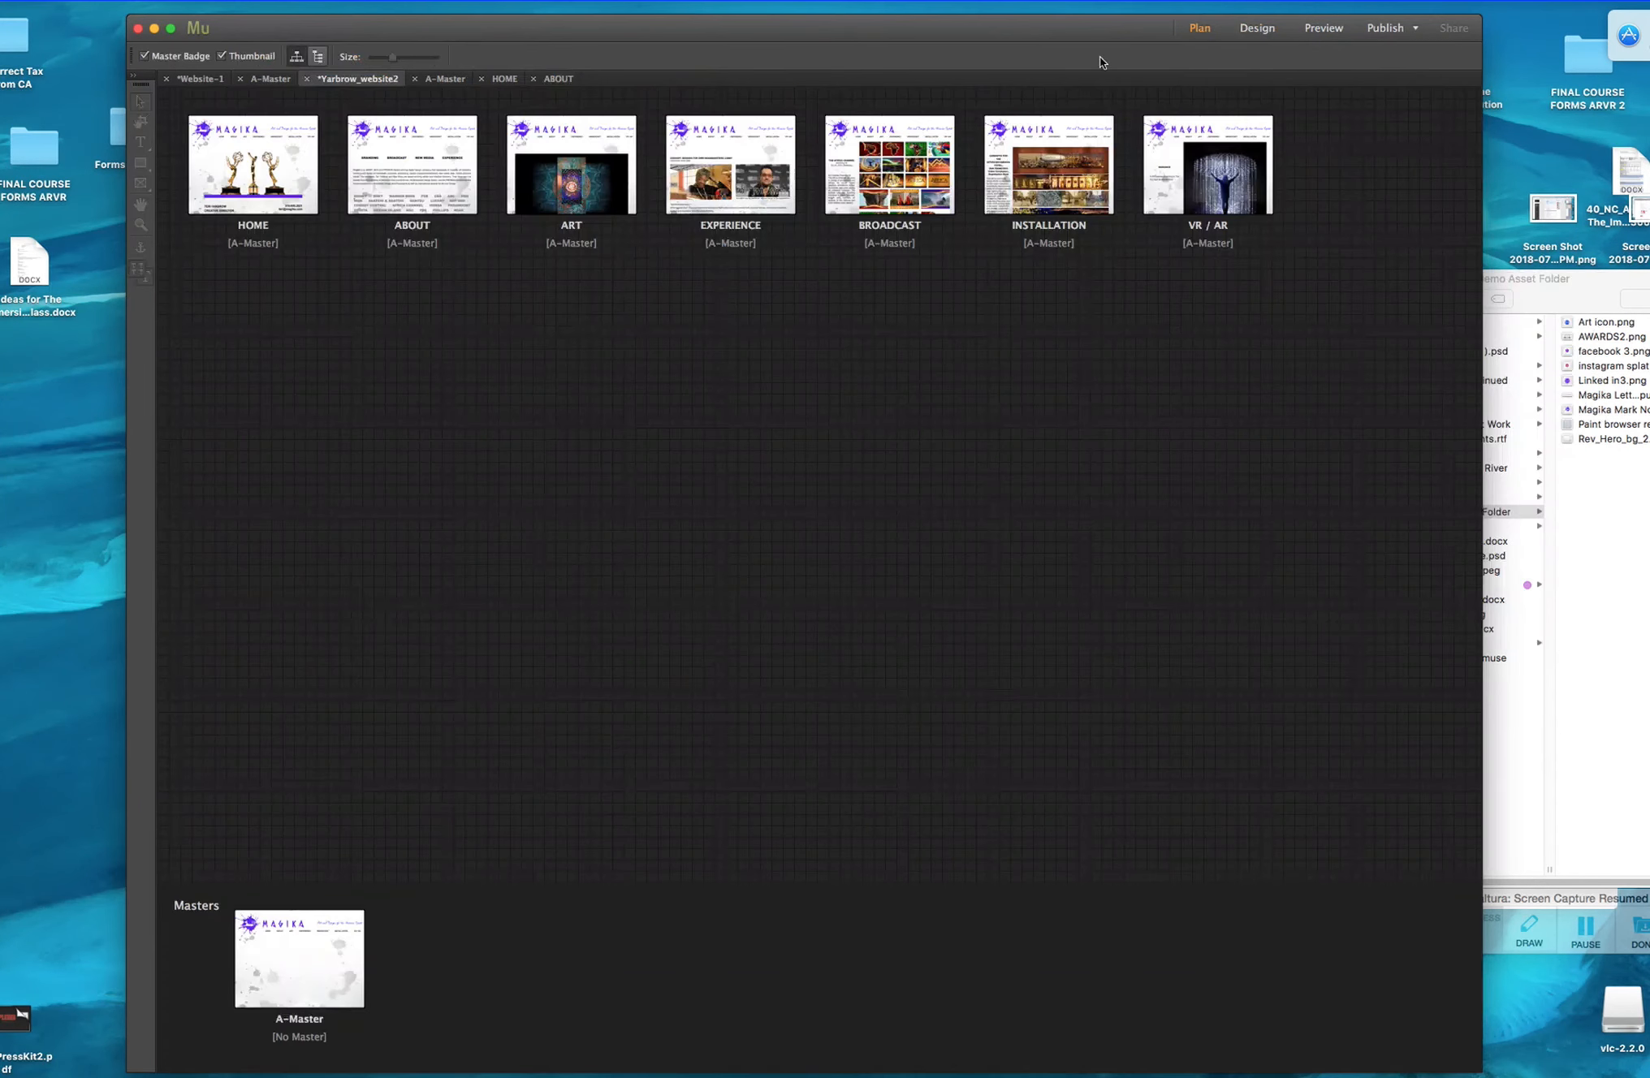
{"action": "double_click", "coordinate": [605, 172]}
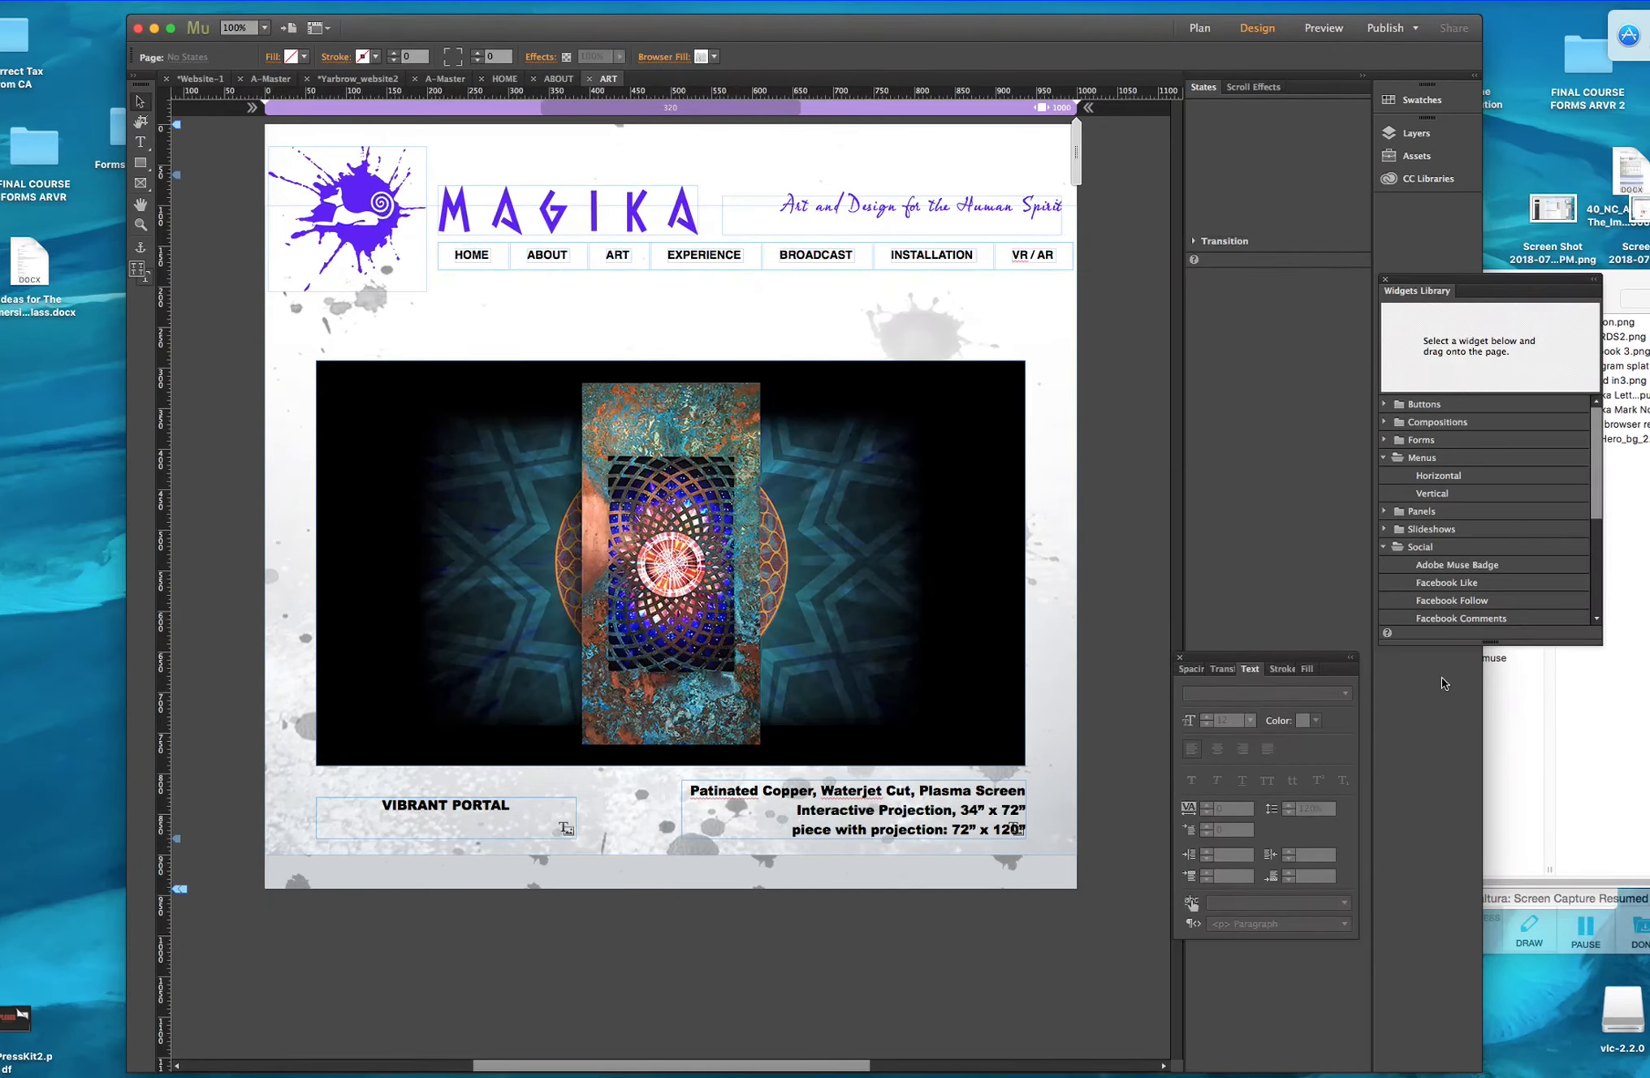